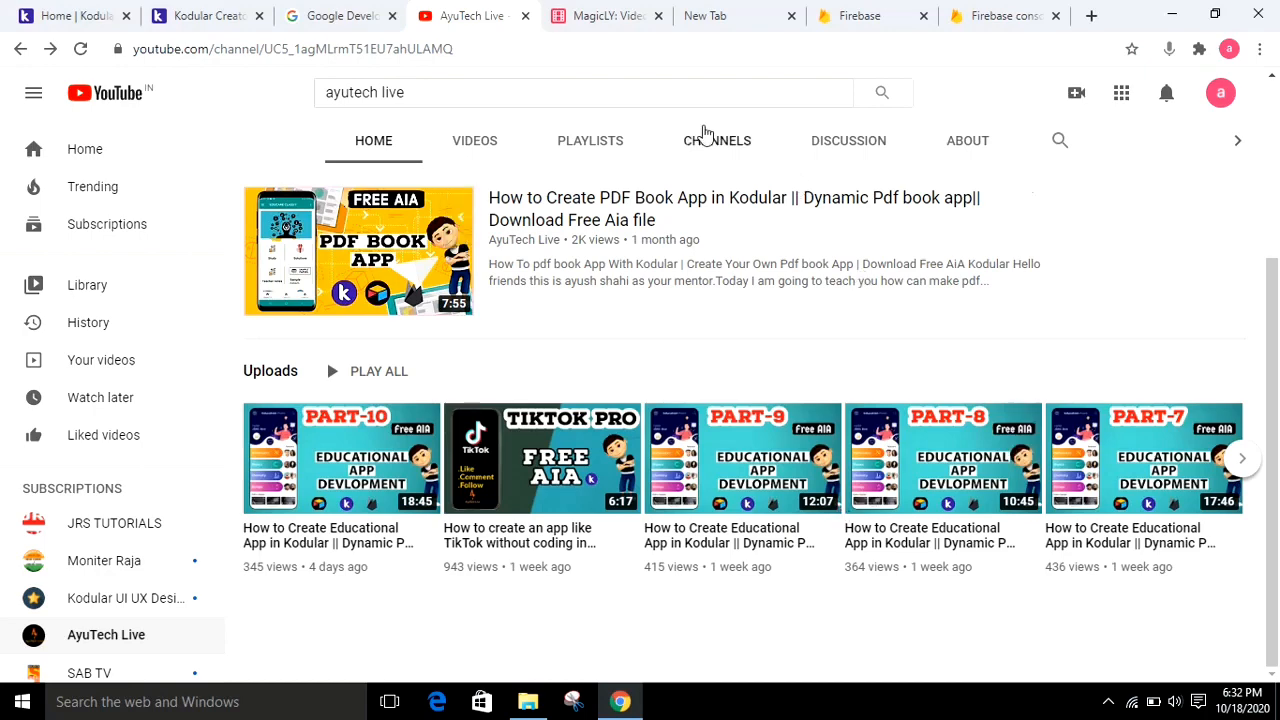
Look over the video records in the Airtable MagicLY base and the Screen1 layout of the Masti project in Kodular Creator
left_click(600, 15)
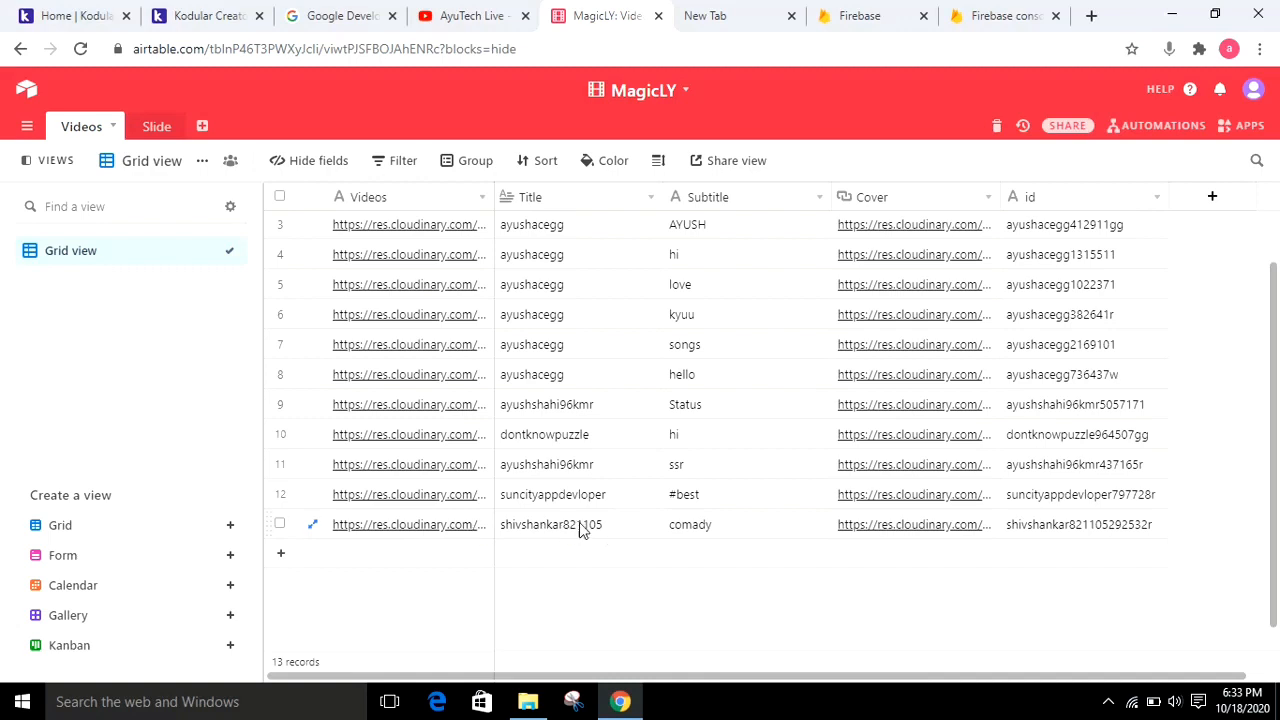
left_click(281, 525)
right_click(281, 527)
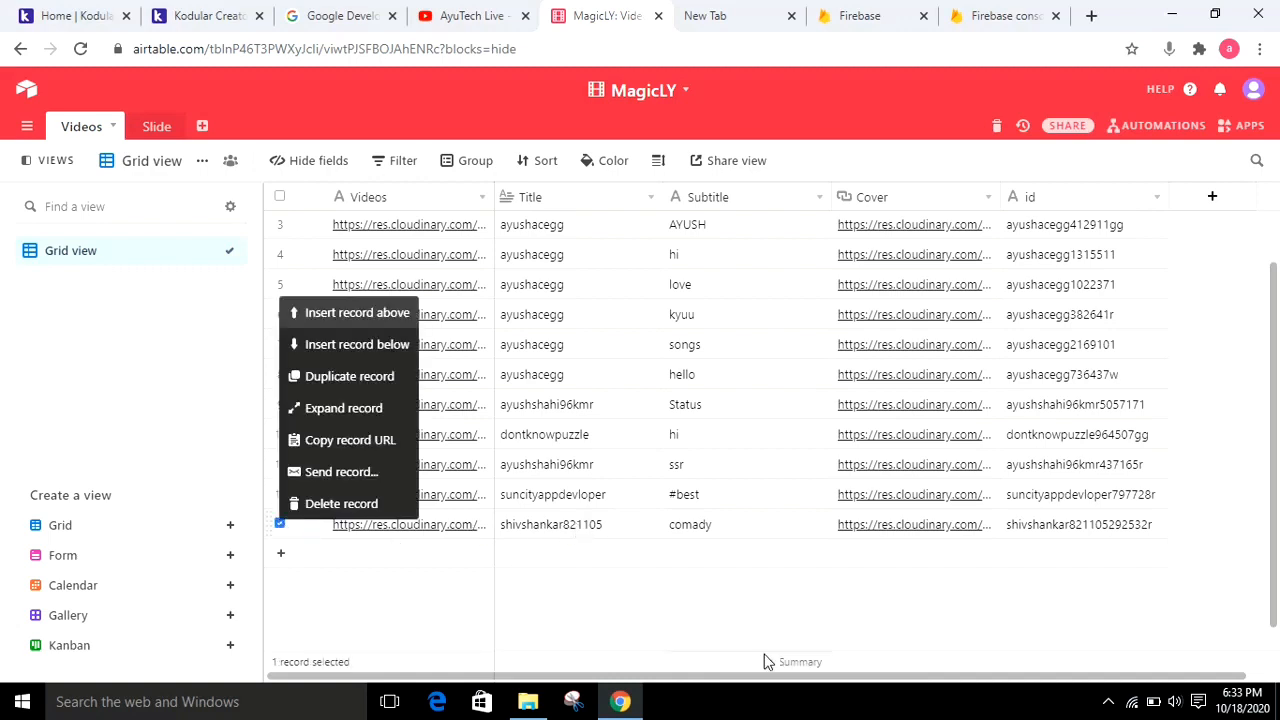
left_click(862, 628)
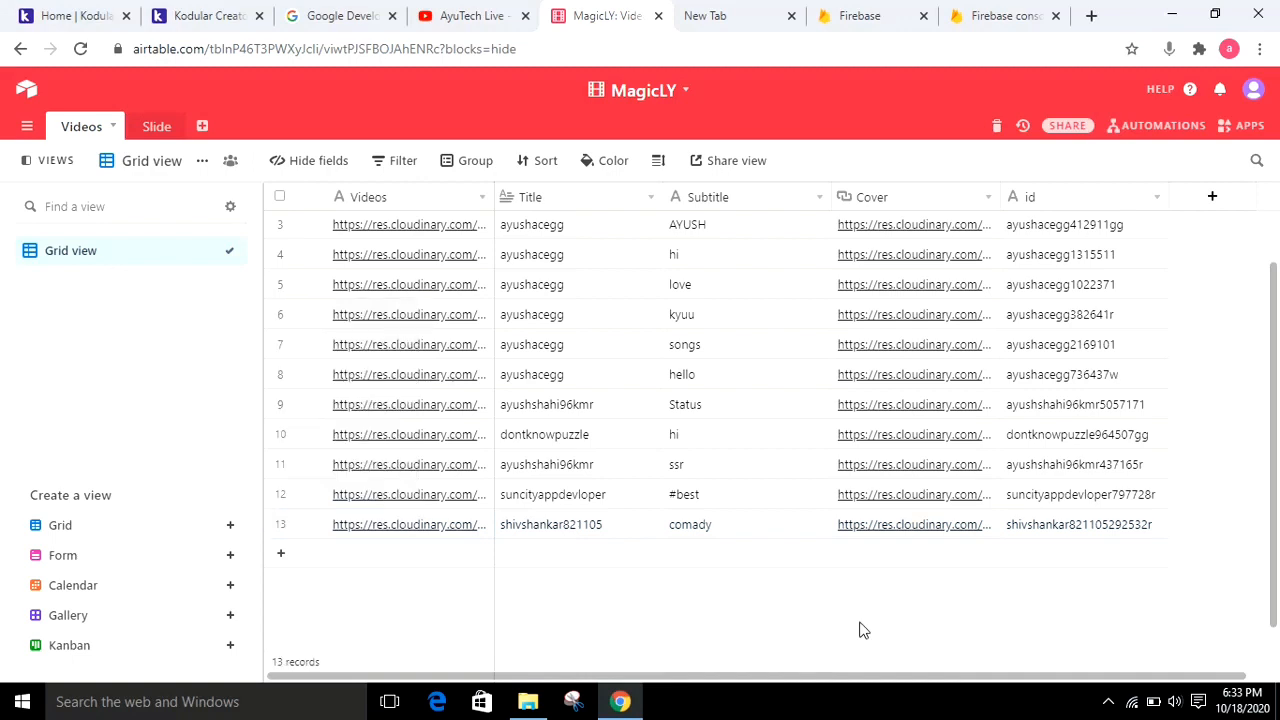
left_click(245, 10)
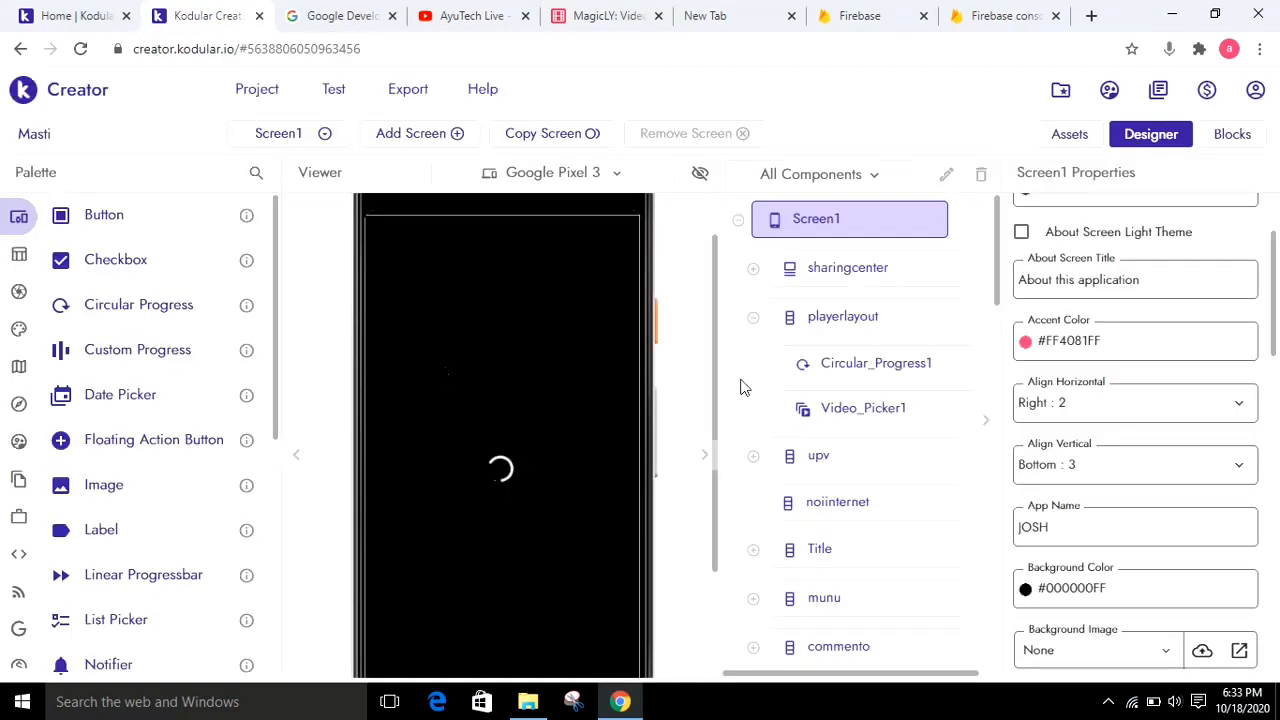
left_click_drag(719, 394, 725, 491)
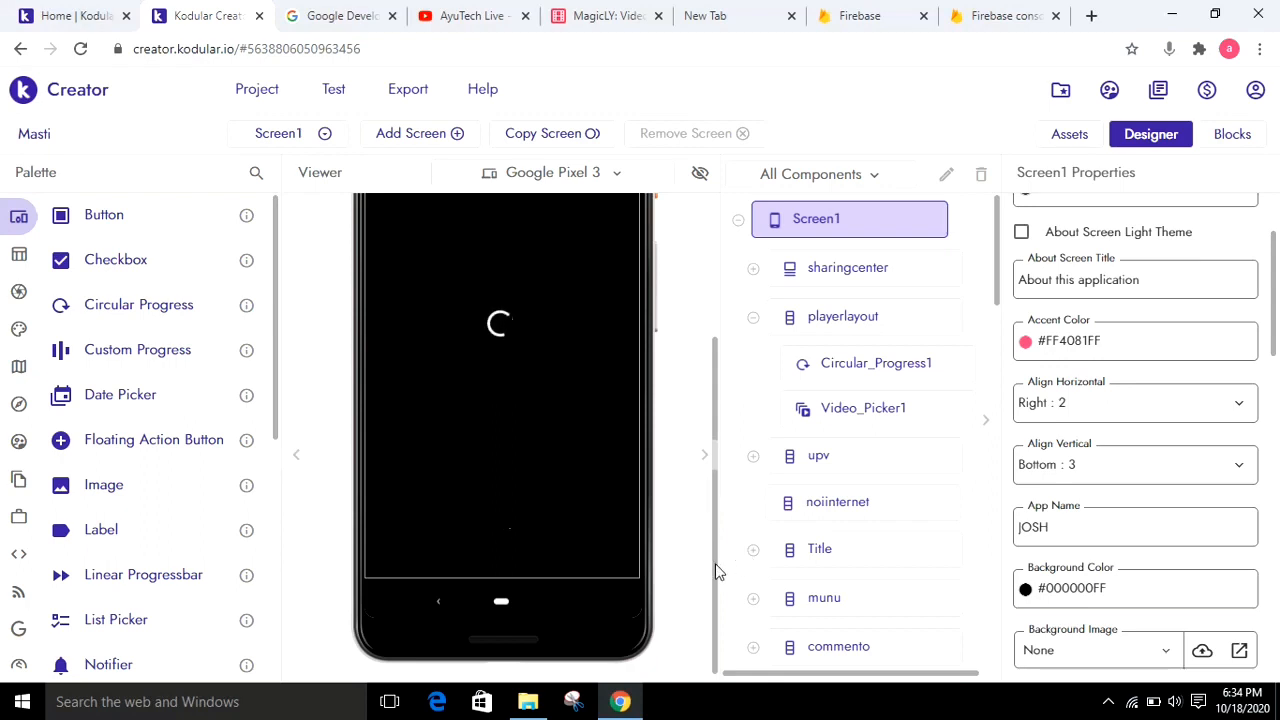
Switch to the Firebase console and start a new project named Mastimain
left_click(1000, 16)
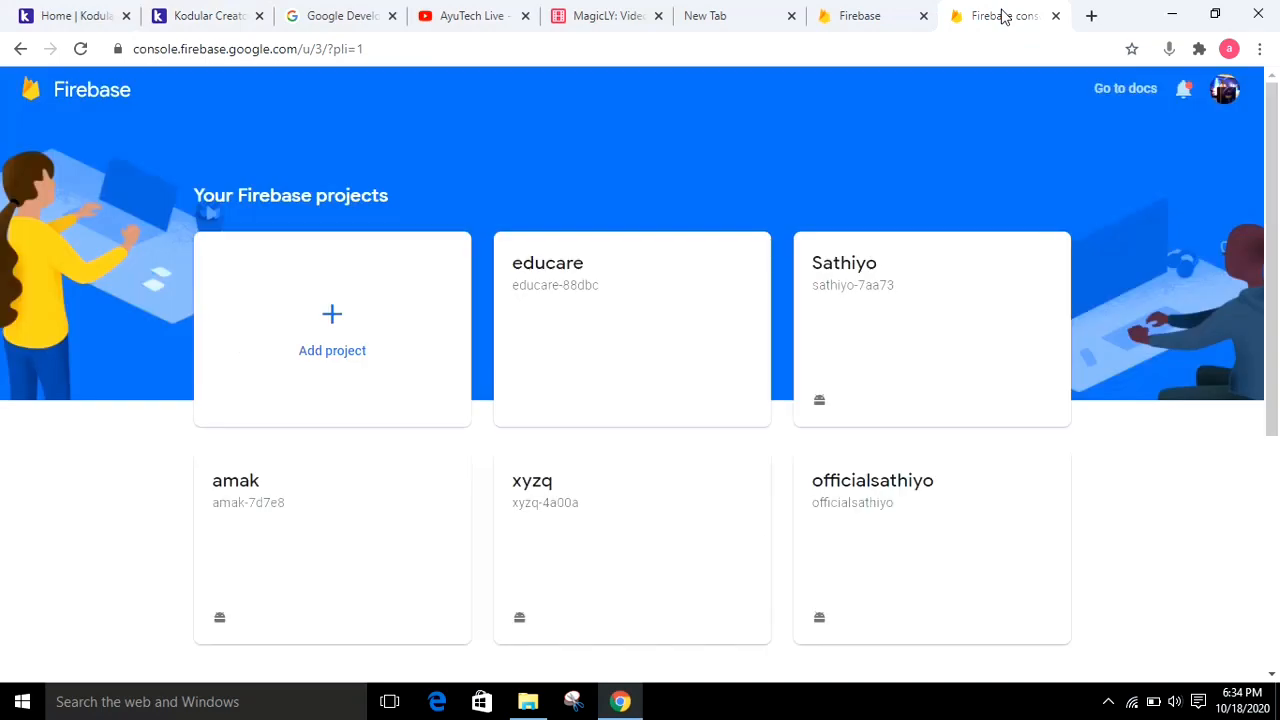
left_click(338, 320)
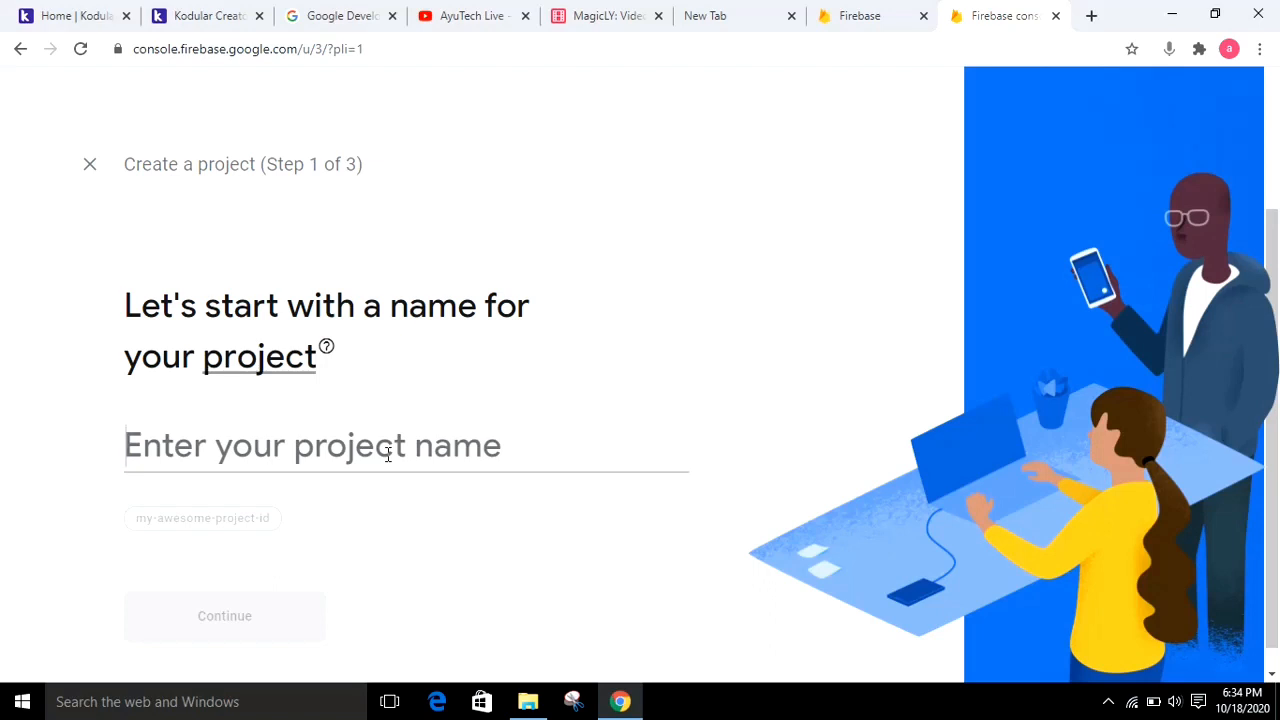
type("Masr")
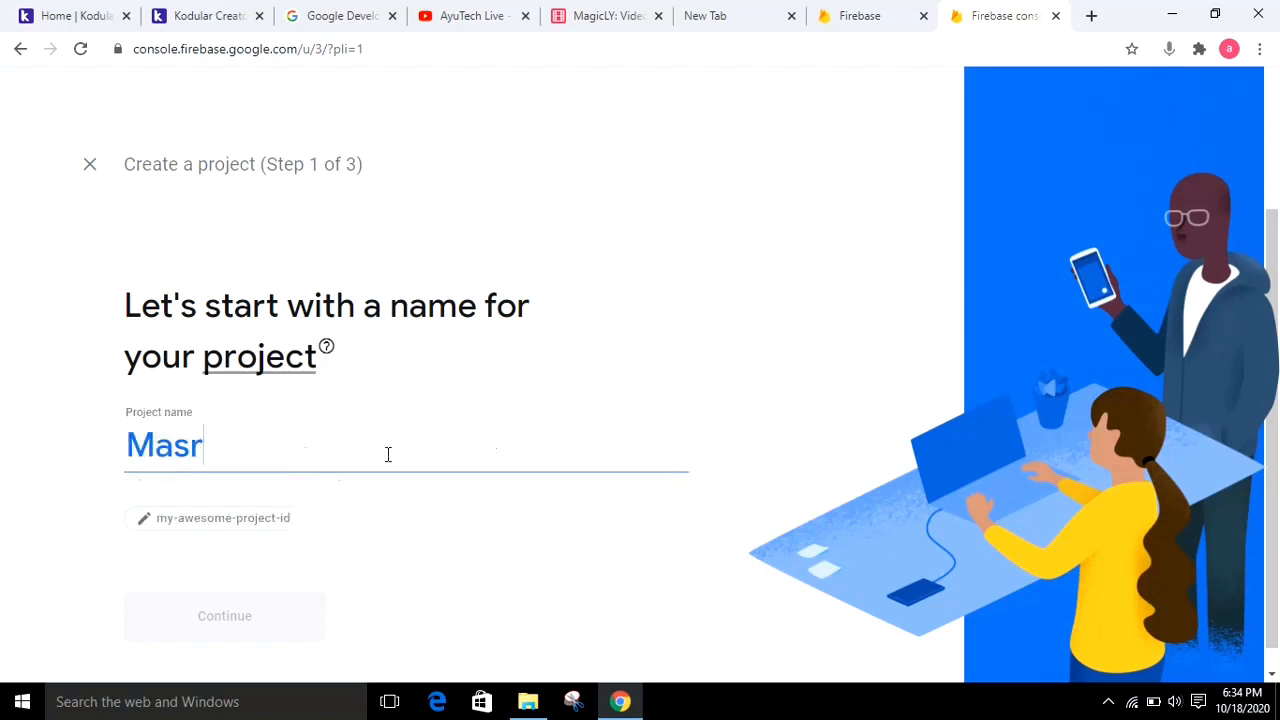
key("BackSpace")
type("ti")
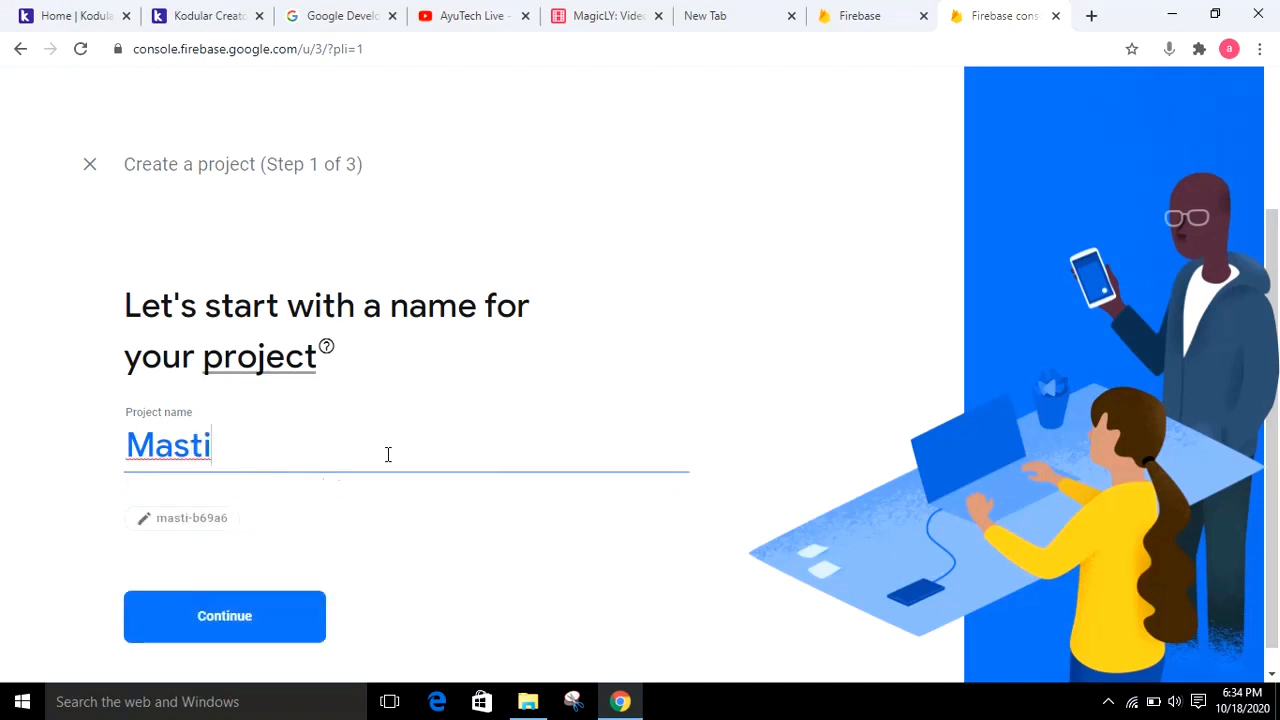
type("main")
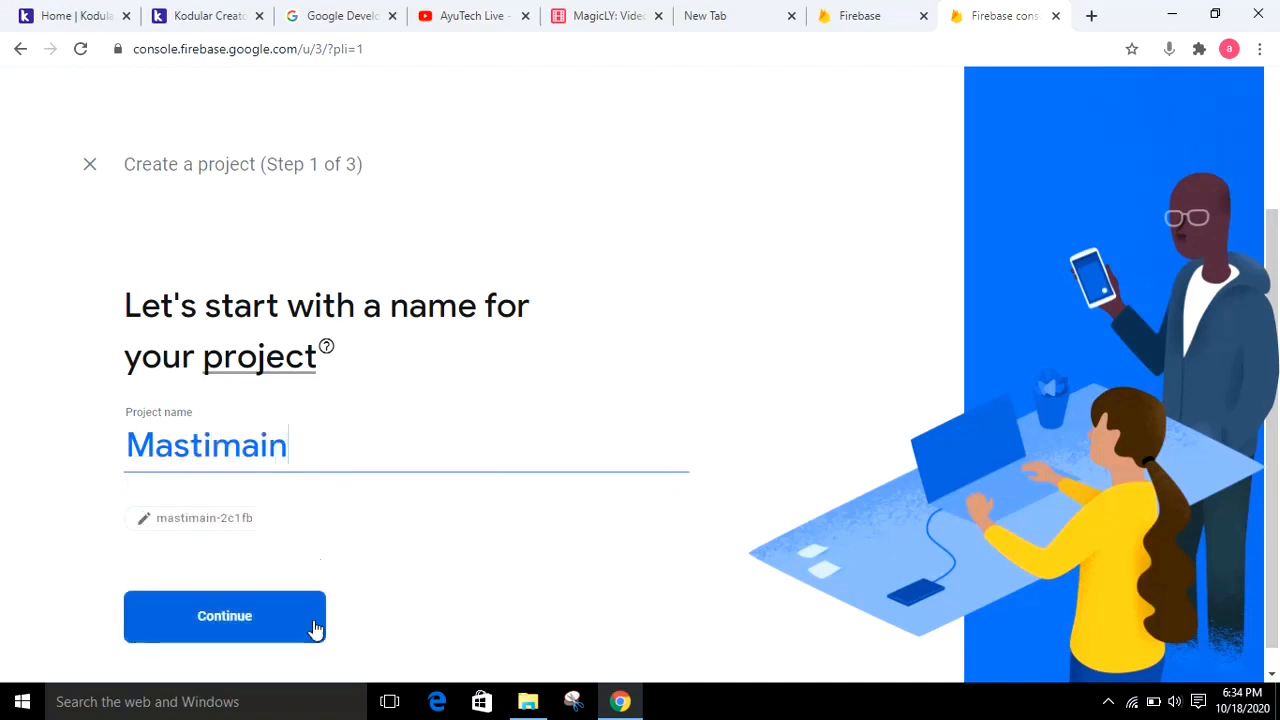
left_click(243, 616)
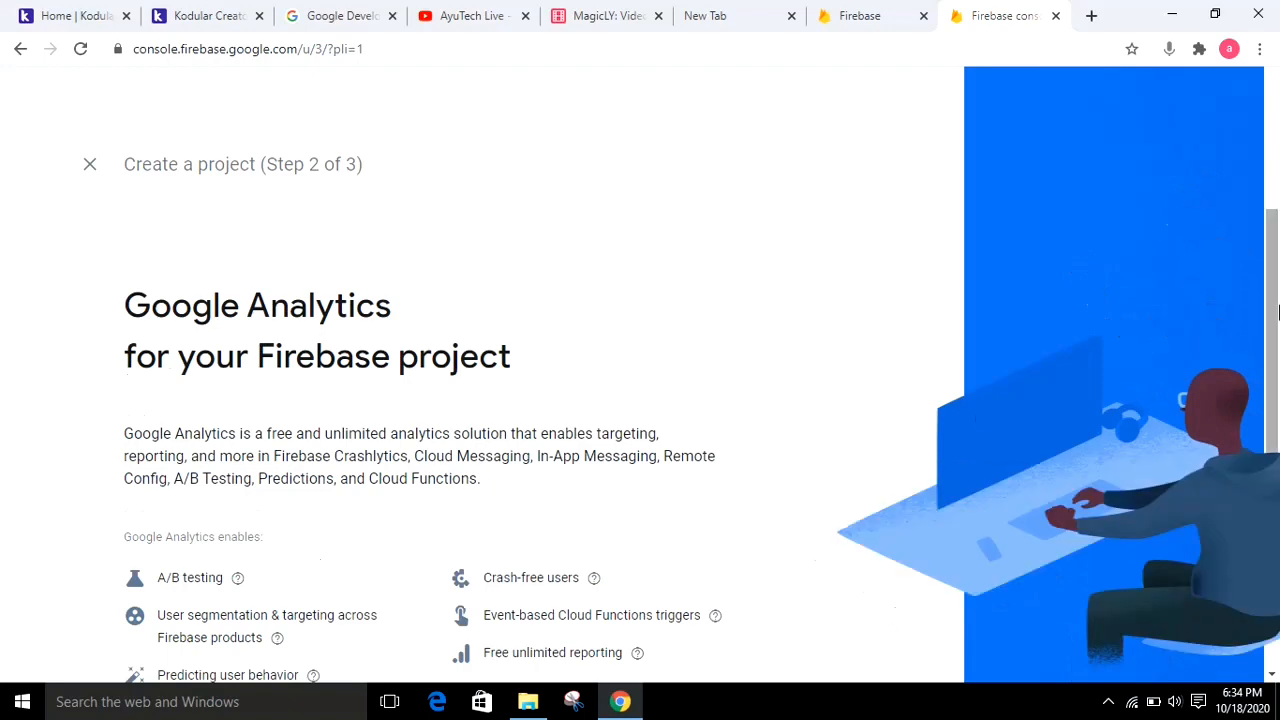
Create the project with Google Analytics enabled under Default Account for Firebase, and begin adding an Android app to it
scroll(850, 480, "down", 2)
left_click(695, 607)
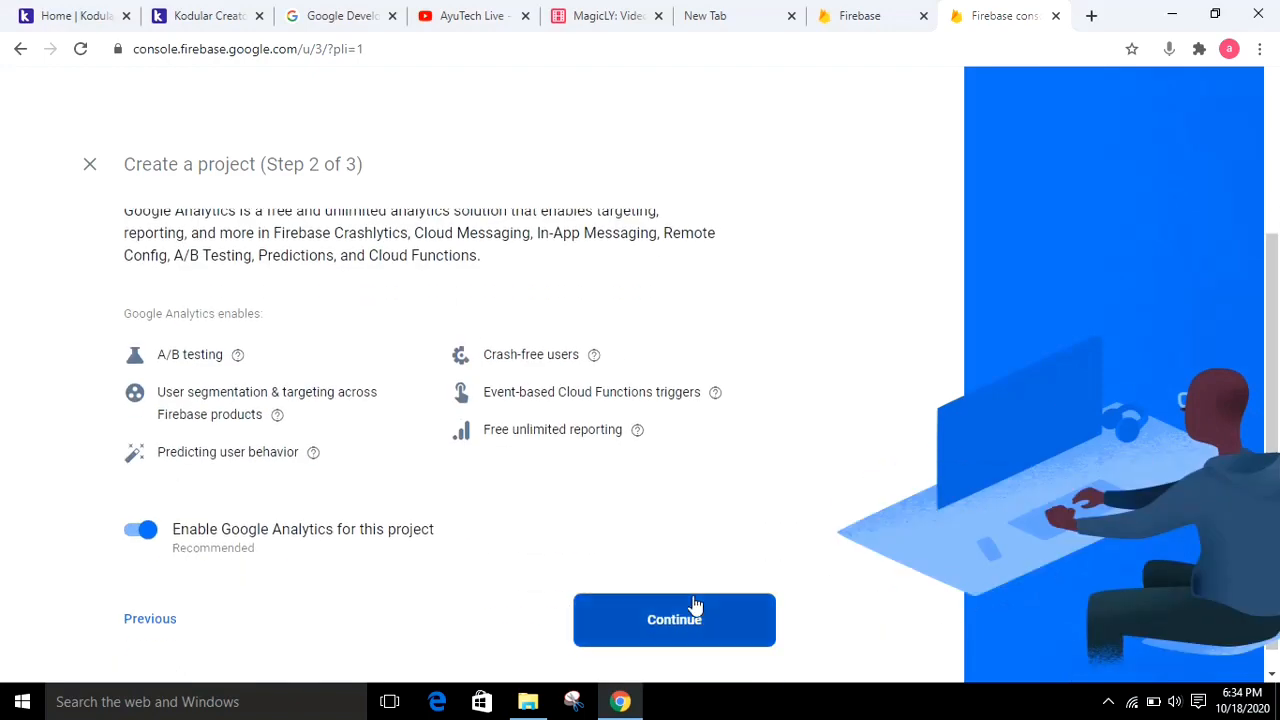
left_click(347, 418)
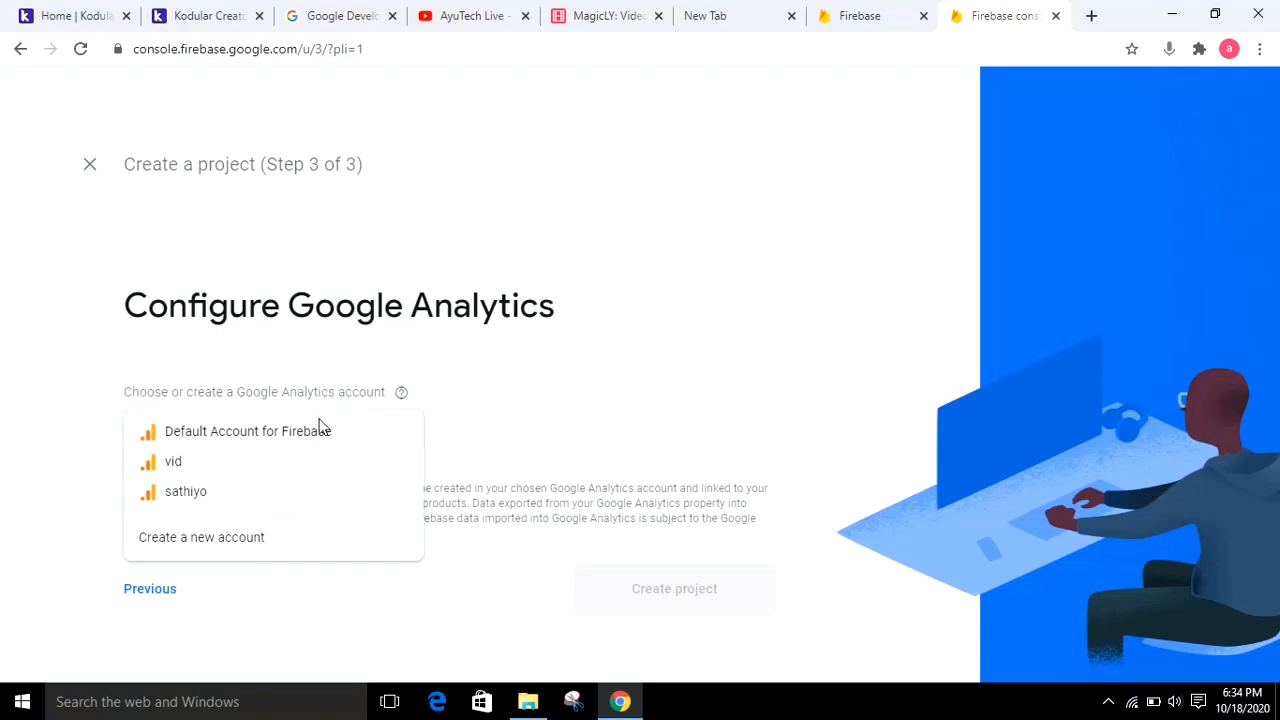
left_click(320, 430)
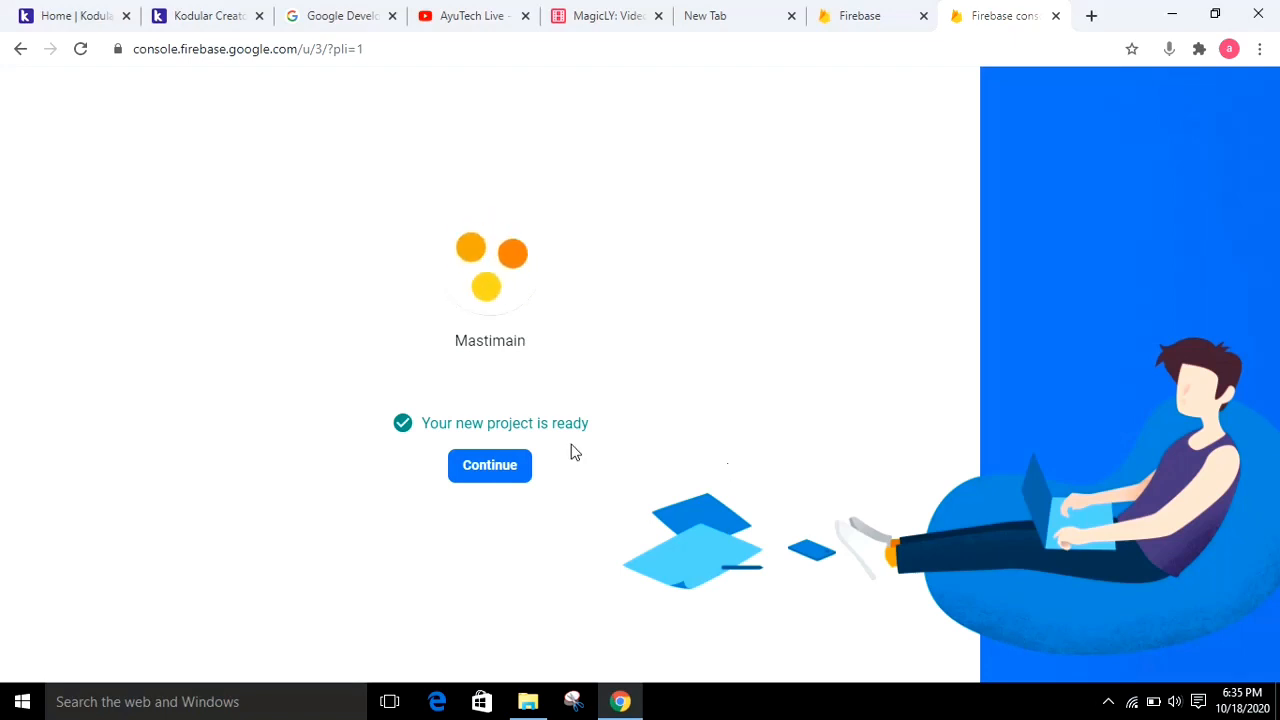
left_click(508, 478)
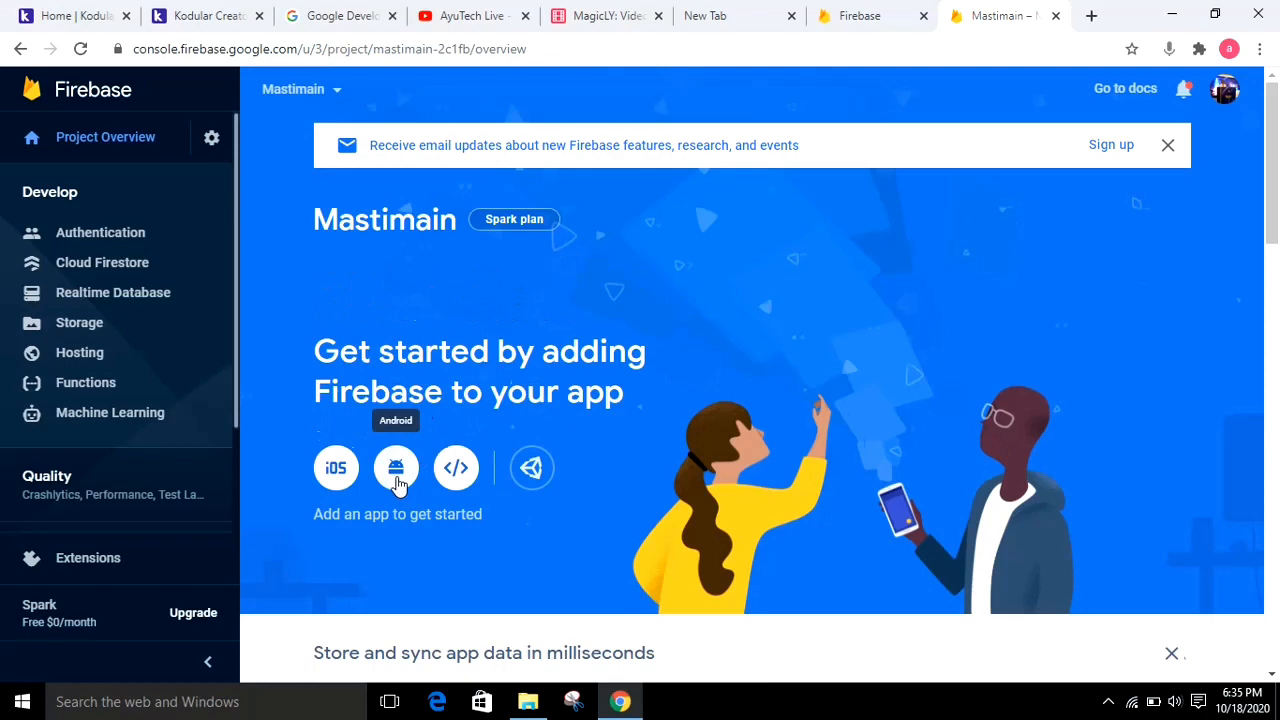
left_click(401, 482)
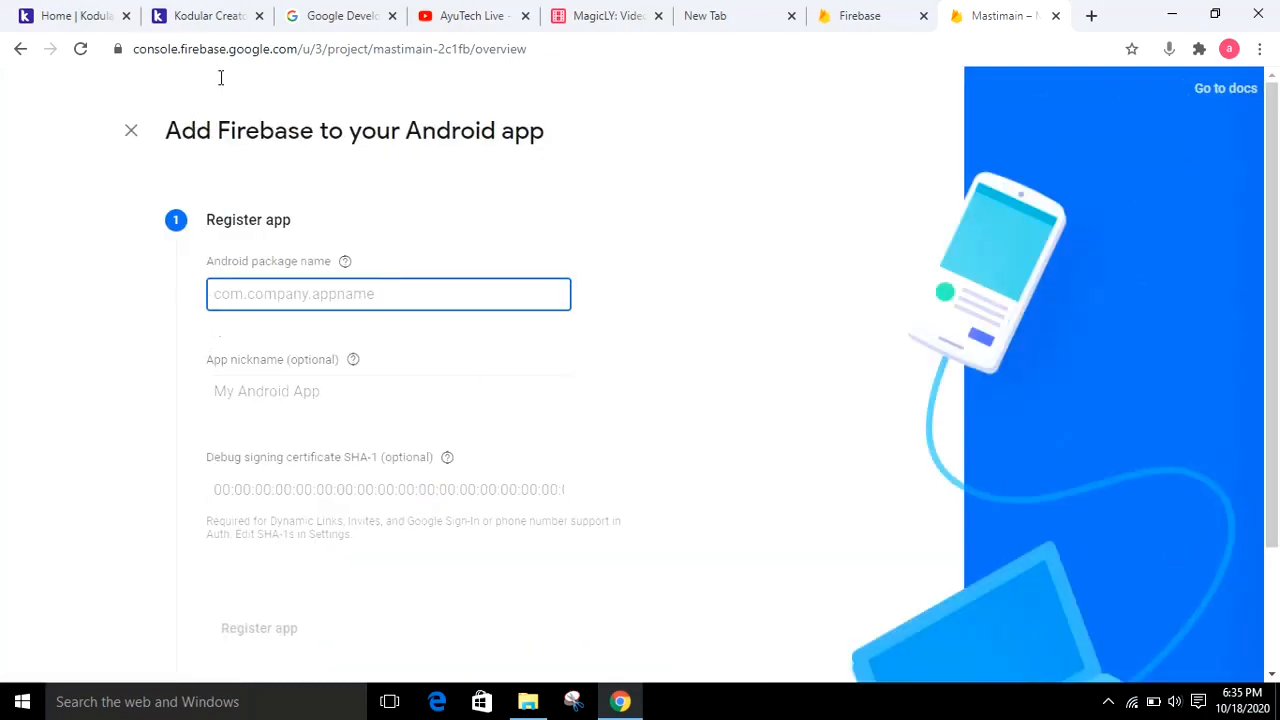
Switch to Kodular Creator, set Screen1's package name to com.masti.app in its advanced properties, and copy it
left_click(215, 28)
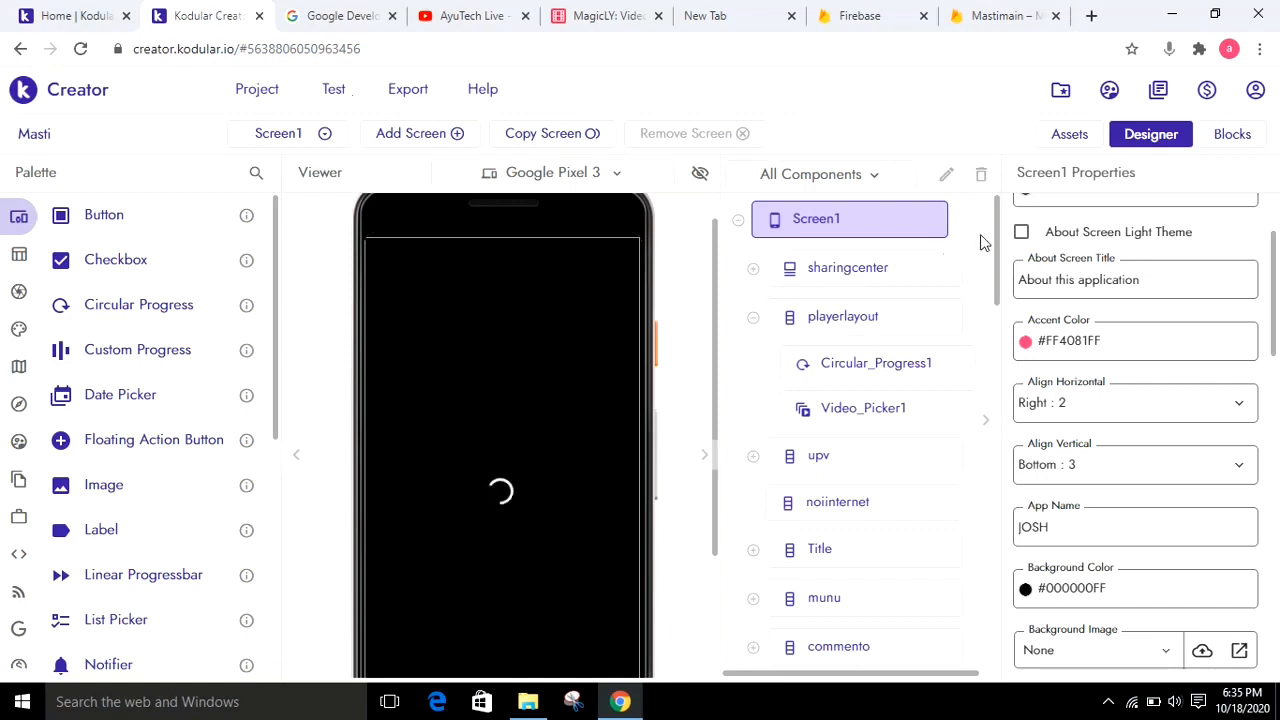
scroll(1005, 276, "down", 1)
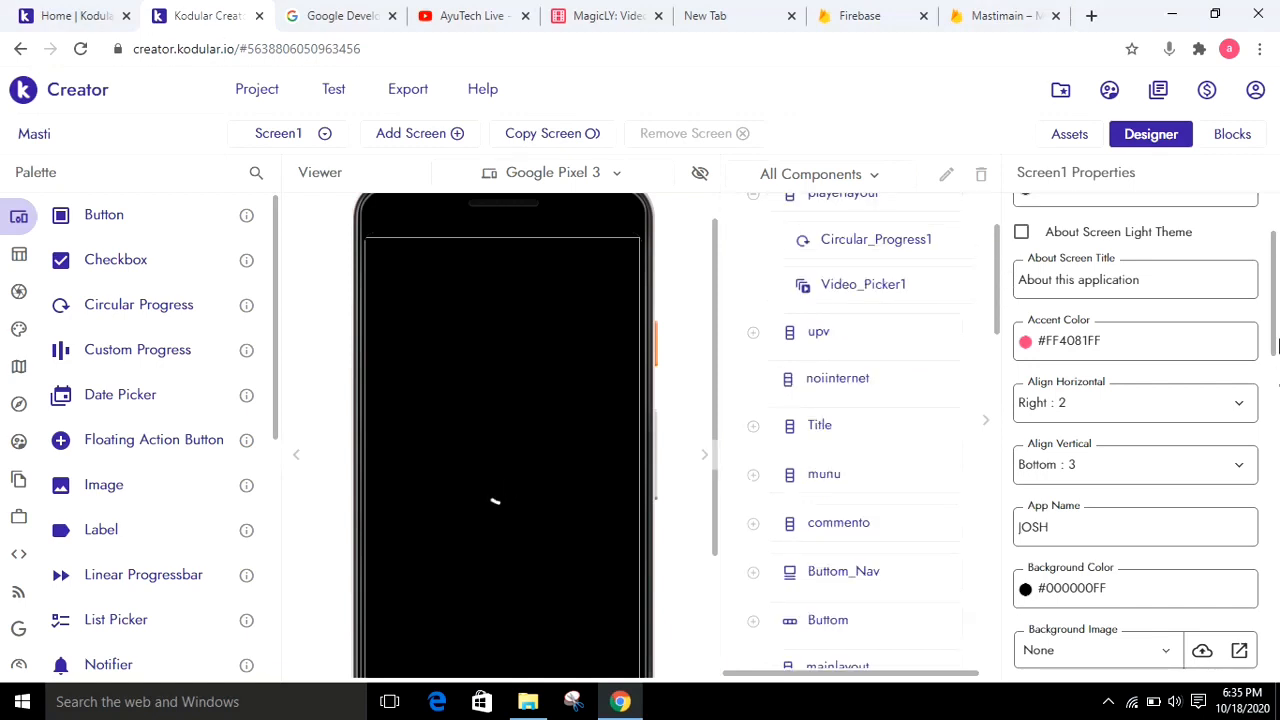
scroll(1277, 497, "down", 10)
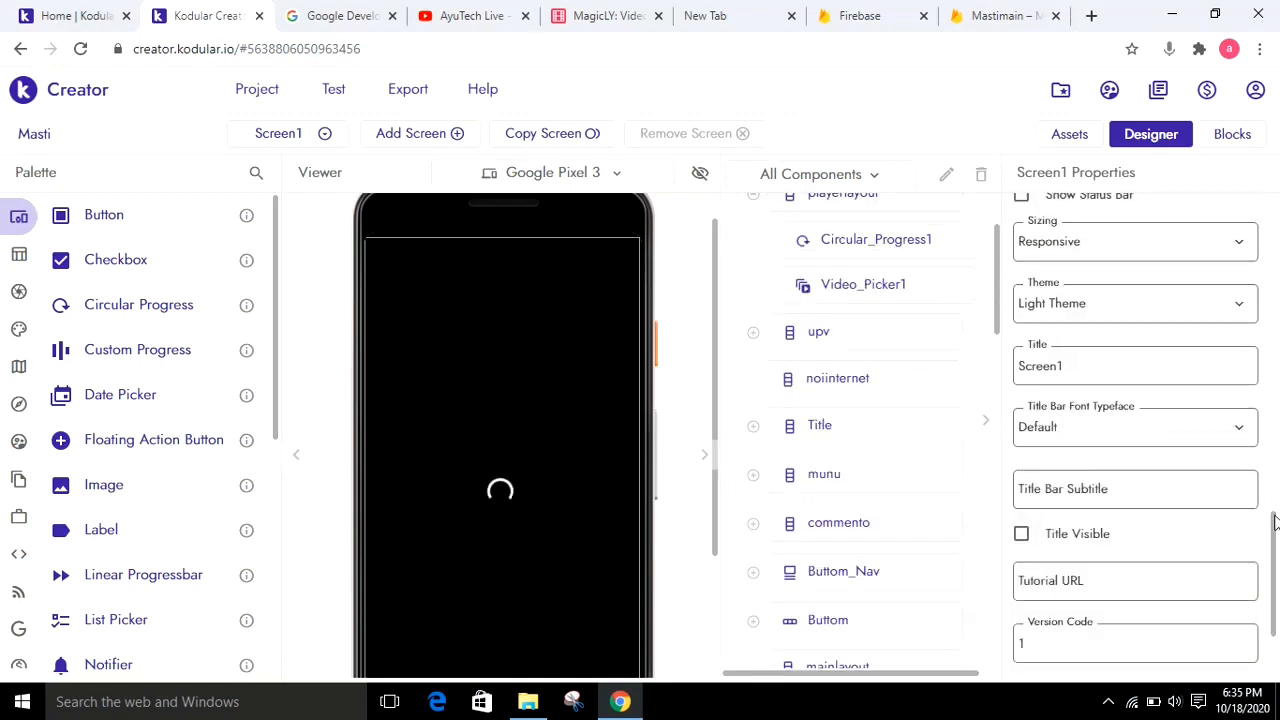
scroll(1277, 650, "down", 3)
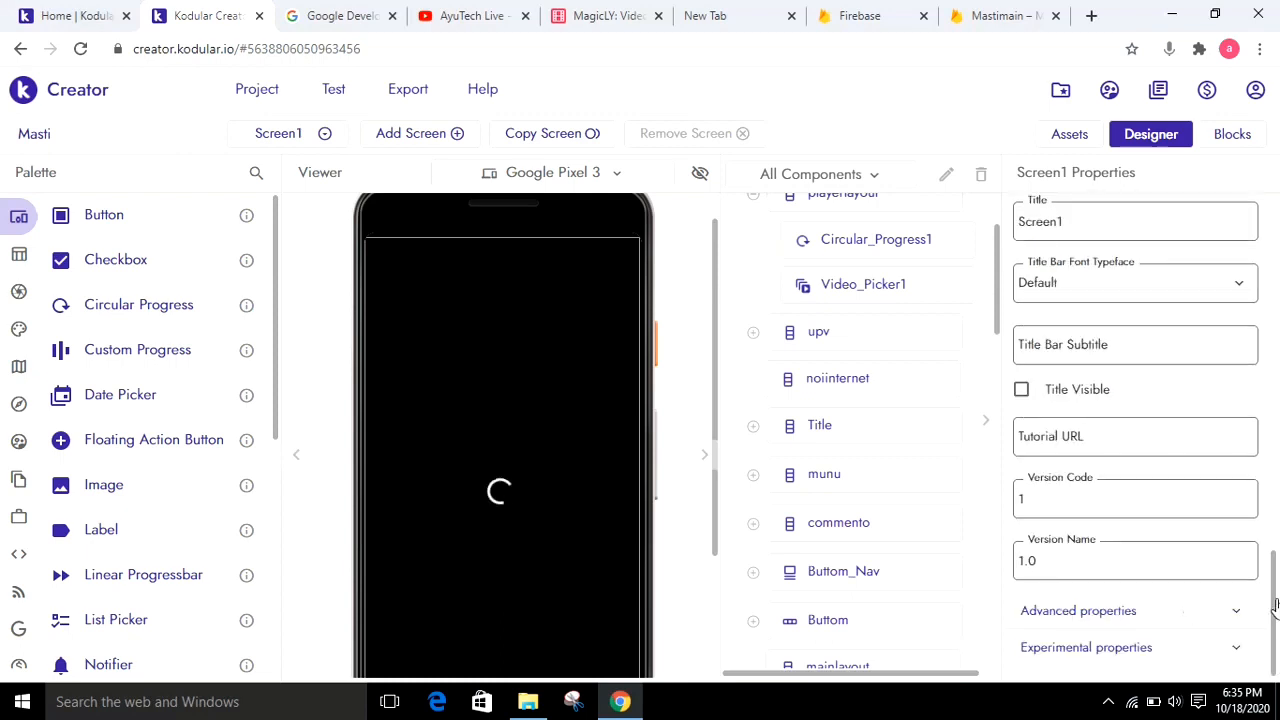
left_click(1237, 613)
left_click_drag(1277, 510, 1277, 615)
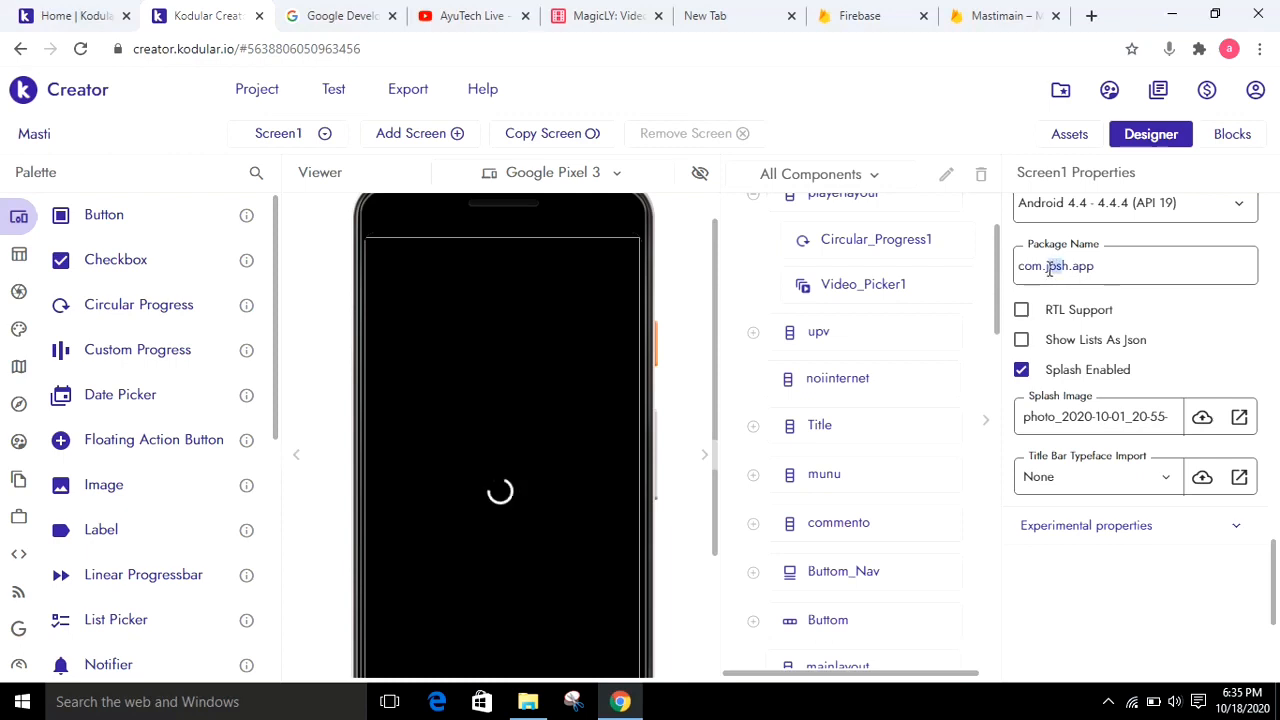
left_click_drag(1047, 268, 1056, 270)
key("BackSpace")
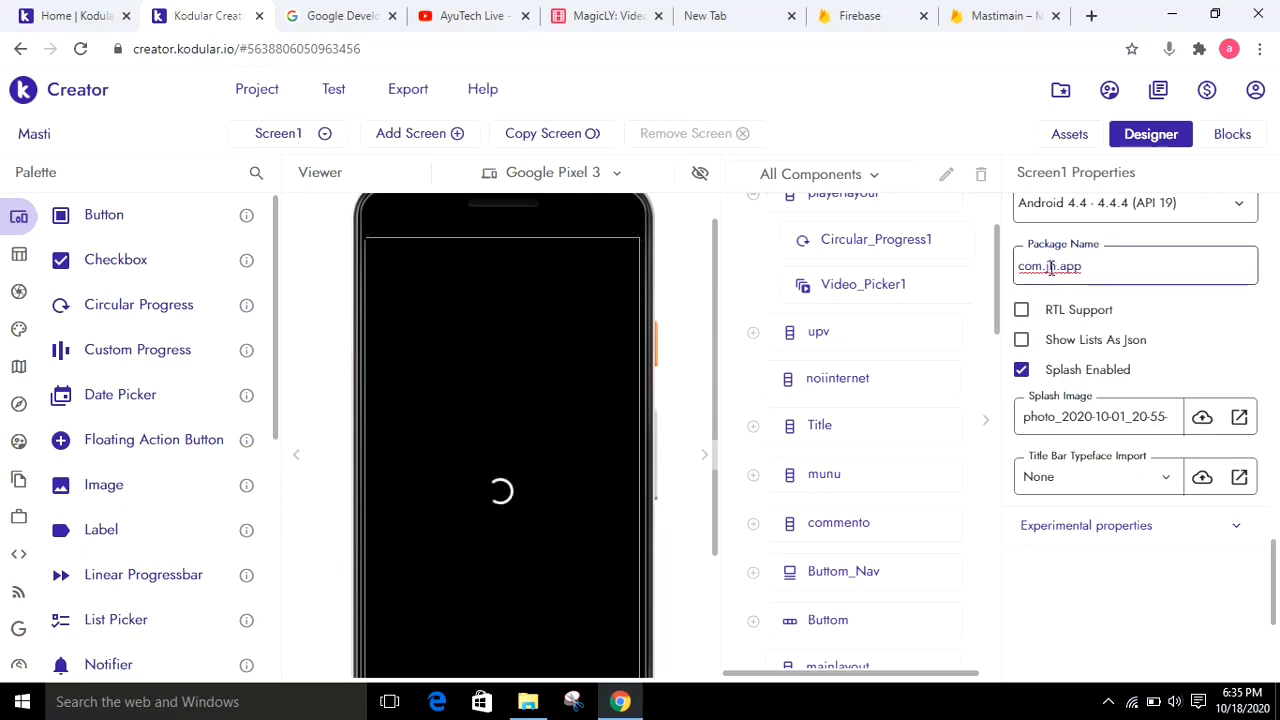
key("BackSpace")
key("BackSpace")
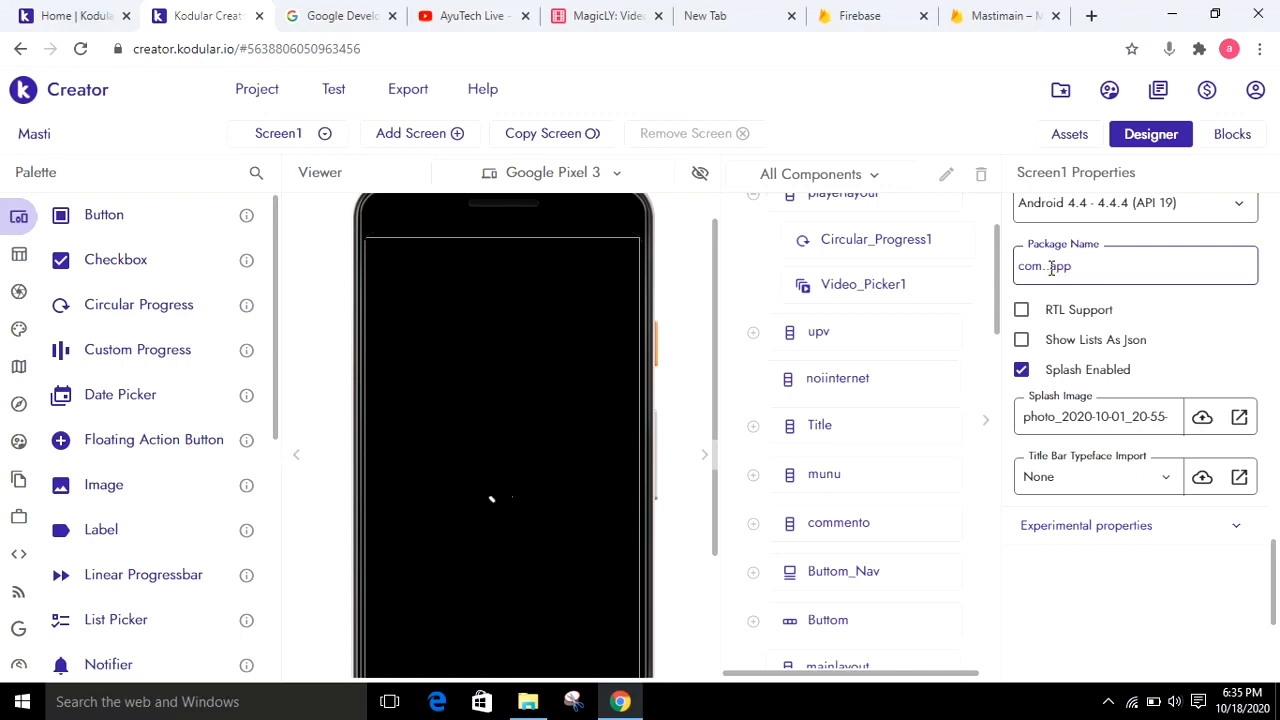
type("masti")
key("ctrl+a")
key("ctrl+c")
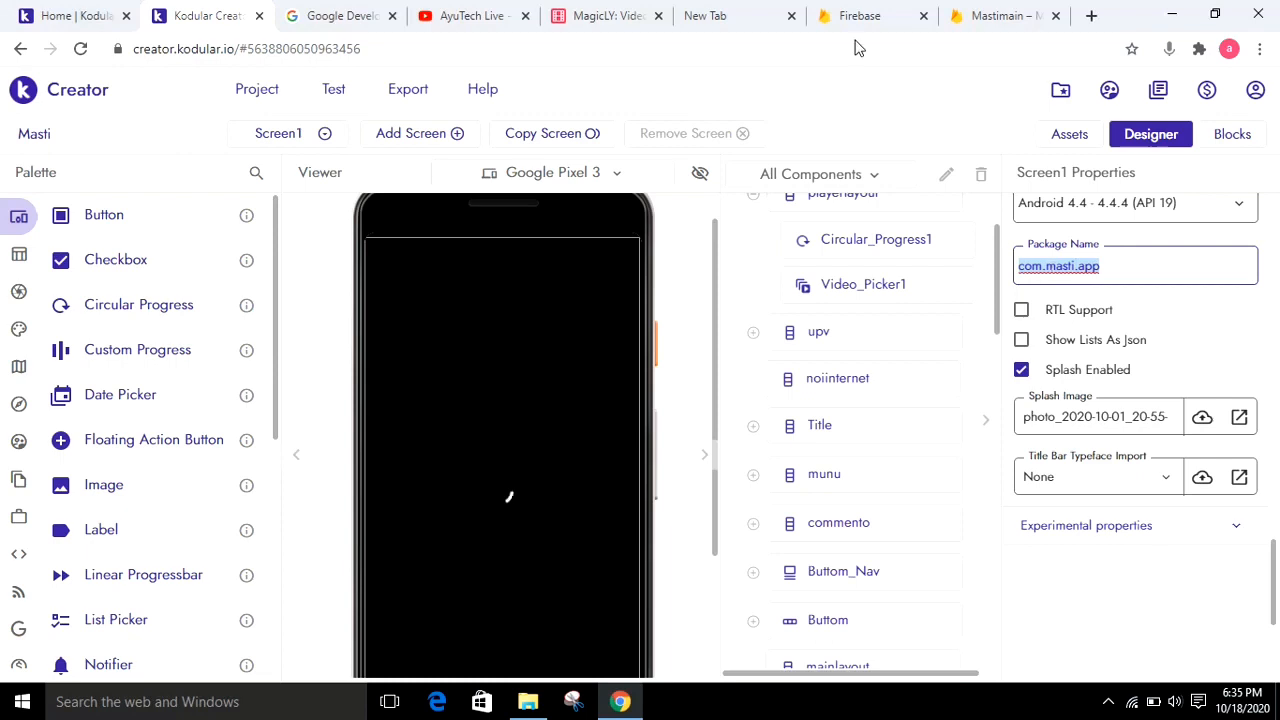
Return to the Firebase app registration and enter com.masti.app as the Android package name and Masti as the app nickname
left_click(1020, 15)
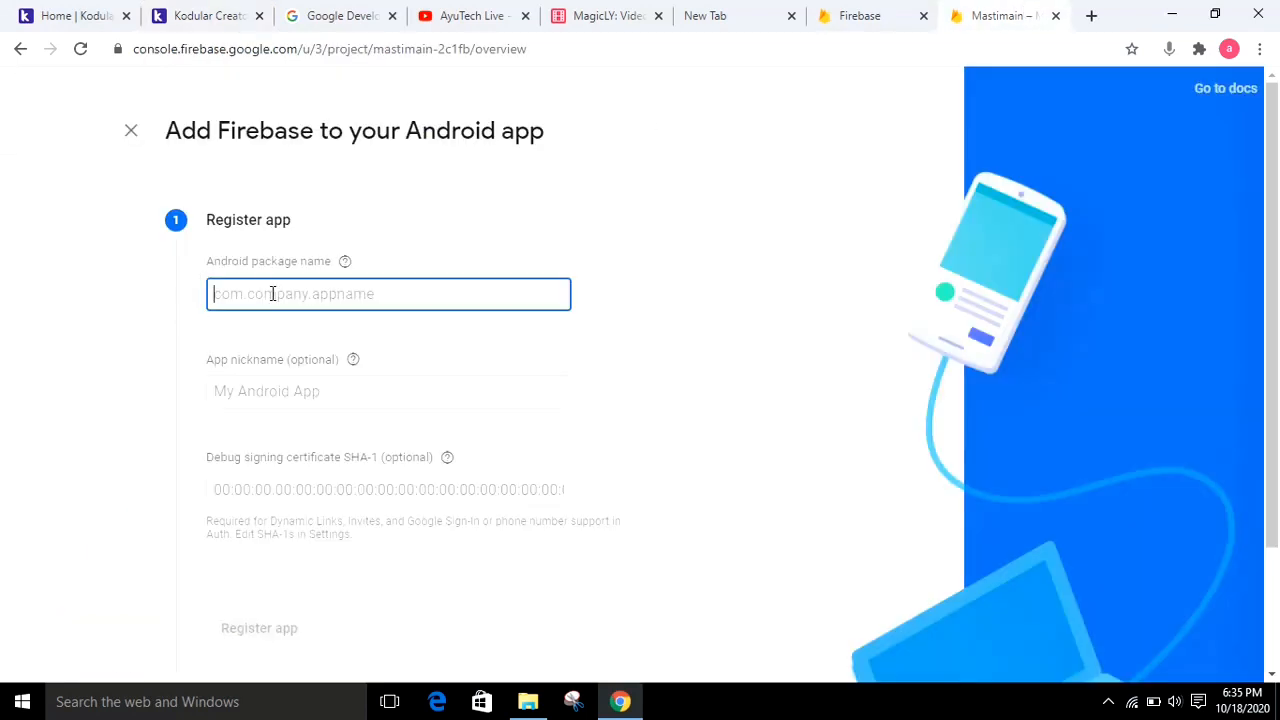
key("ctrl+v")
left_click(285, 396)
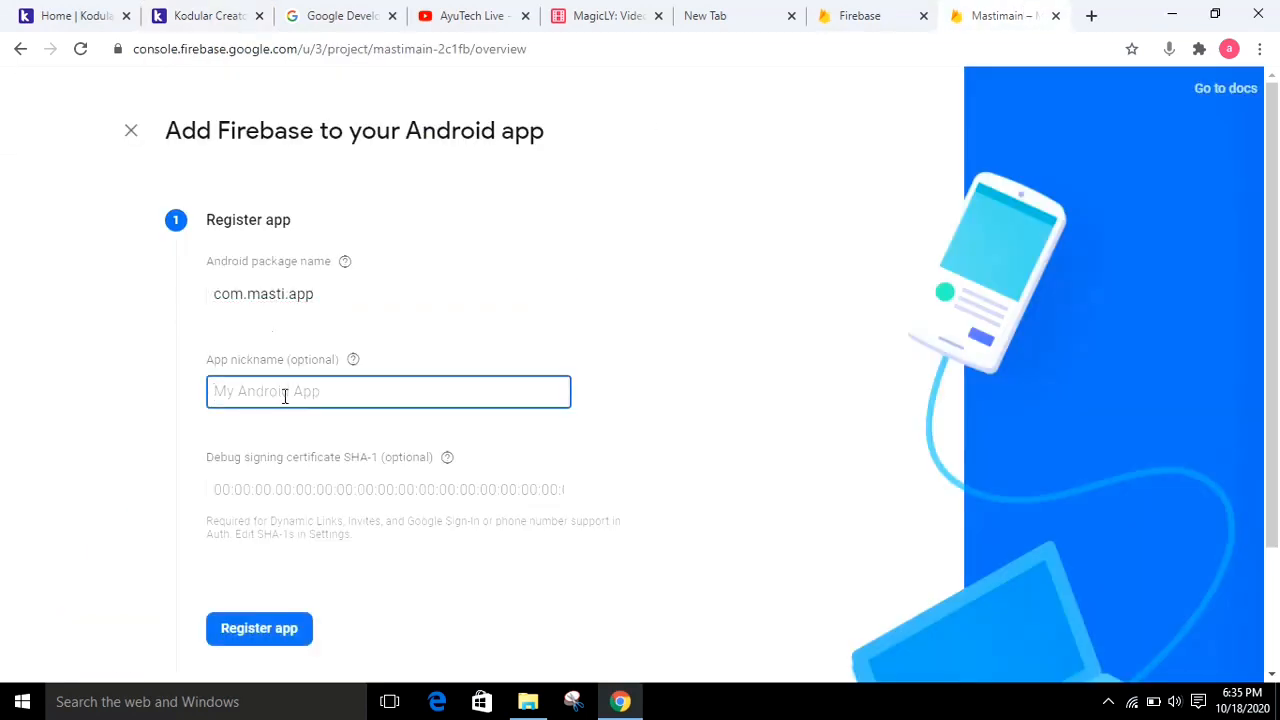
type("Ayutec")
key("BackSpace")
key("BackSpace")
key("BackSpace")
key("BackSpace")
key("BackSpace")
key("BackSpace")
type("M")
Get the keystore SHA1 fingerprint for the debug signing certificate field by selecting it in Kodular's Creator settings
left_click_drag(1272, 274, 1273, 358)
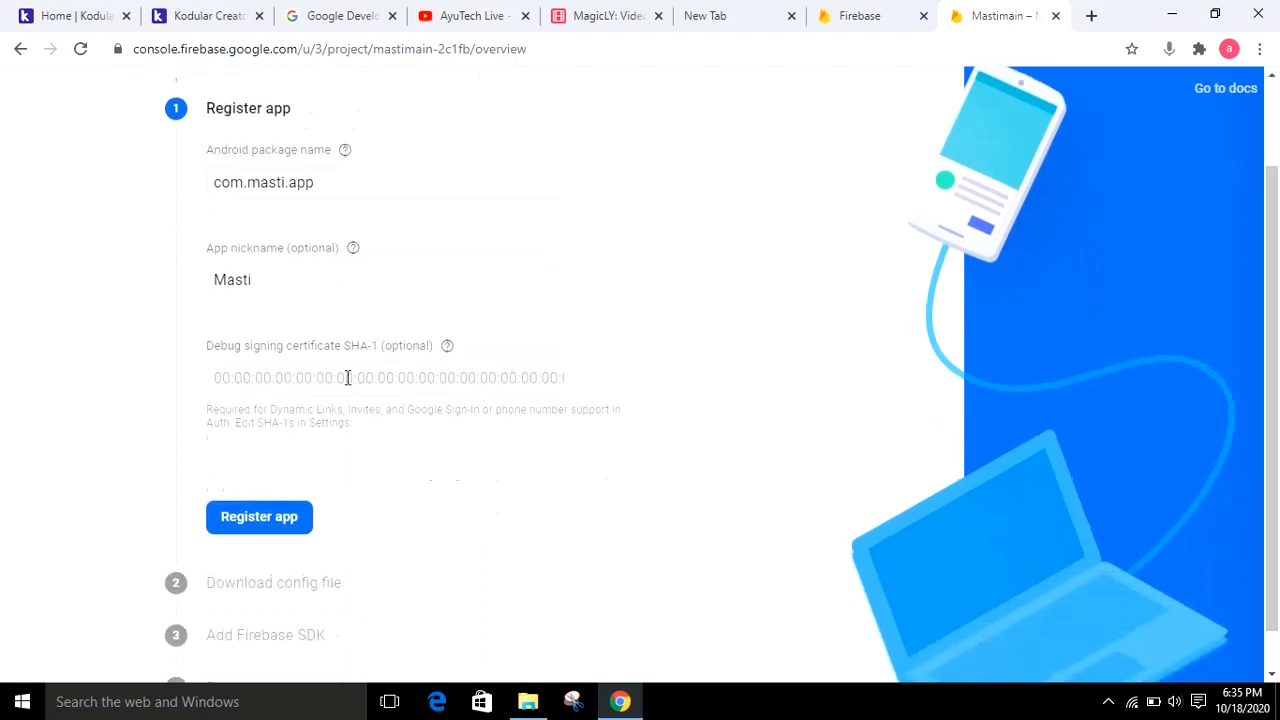
left_click(281, 377)
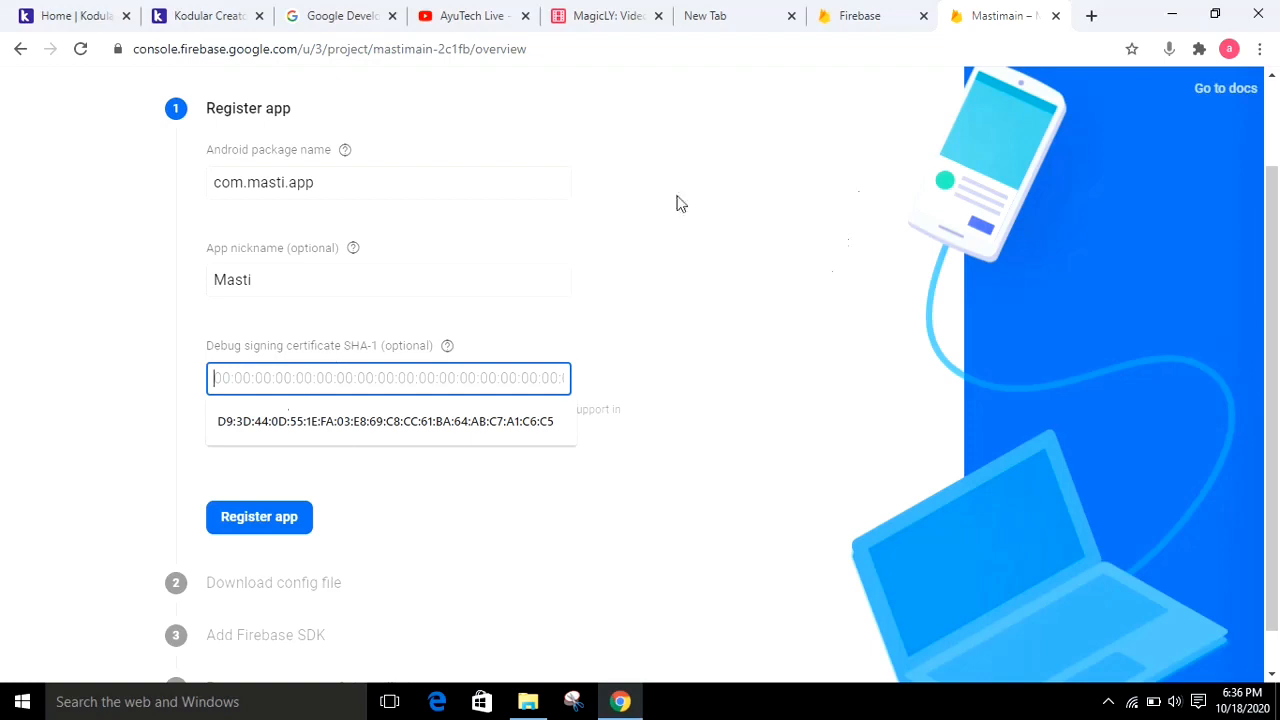
left_click(186, 12)
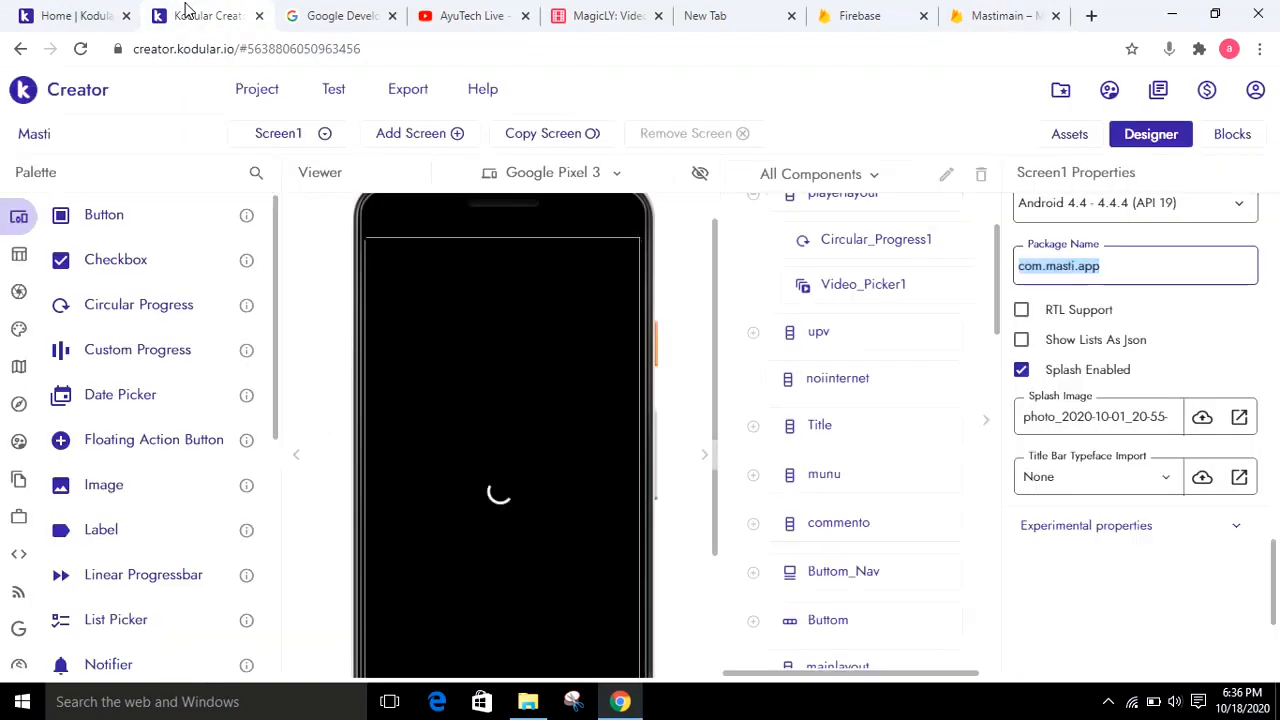
left_click(1258, 99)
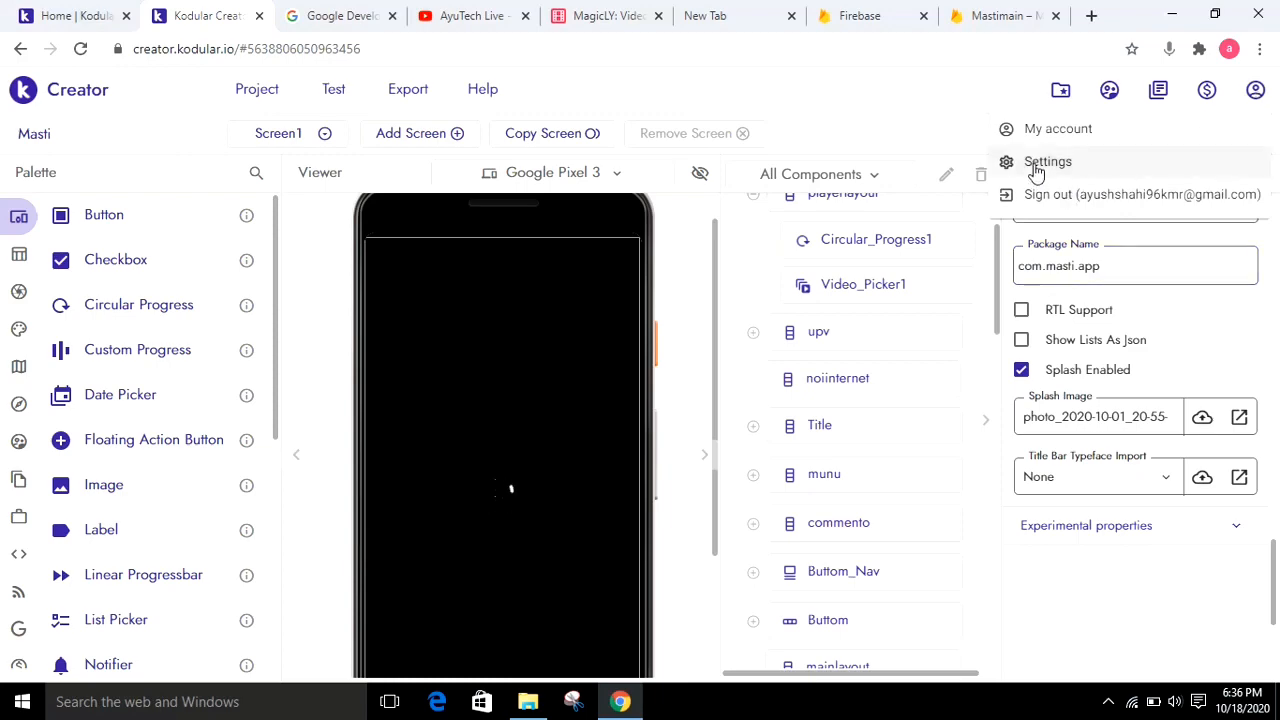
left_click(1037, 167)
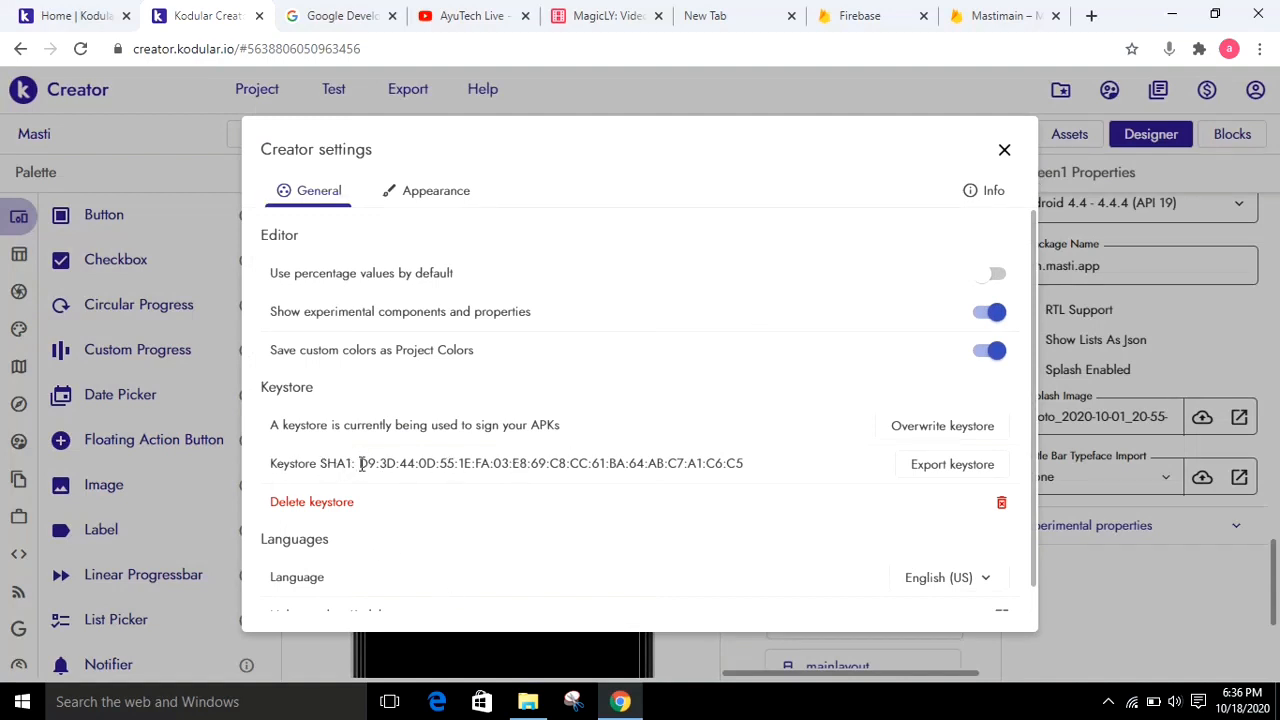
double_click(362, 463)
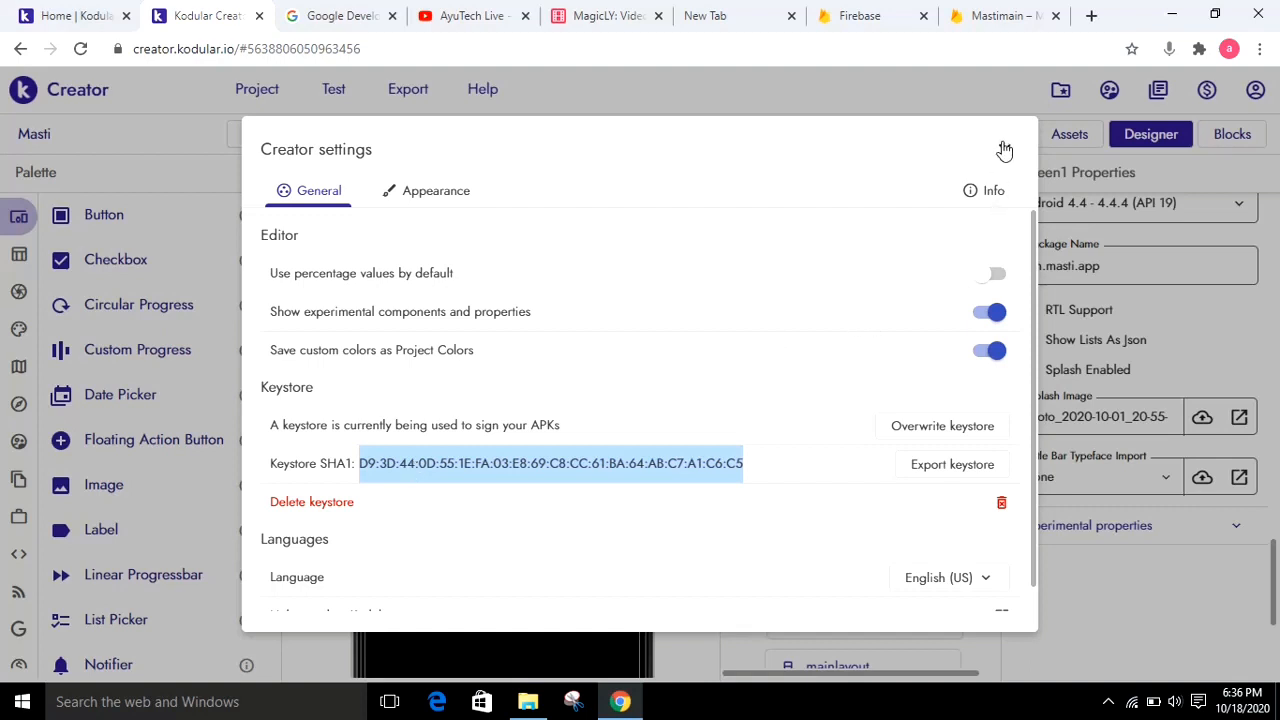
Try to paste the keystore fingerprint into Firebase's Debug signing certificate SHA-1 field, and clear the wrong entry
left_click(1003, 15)
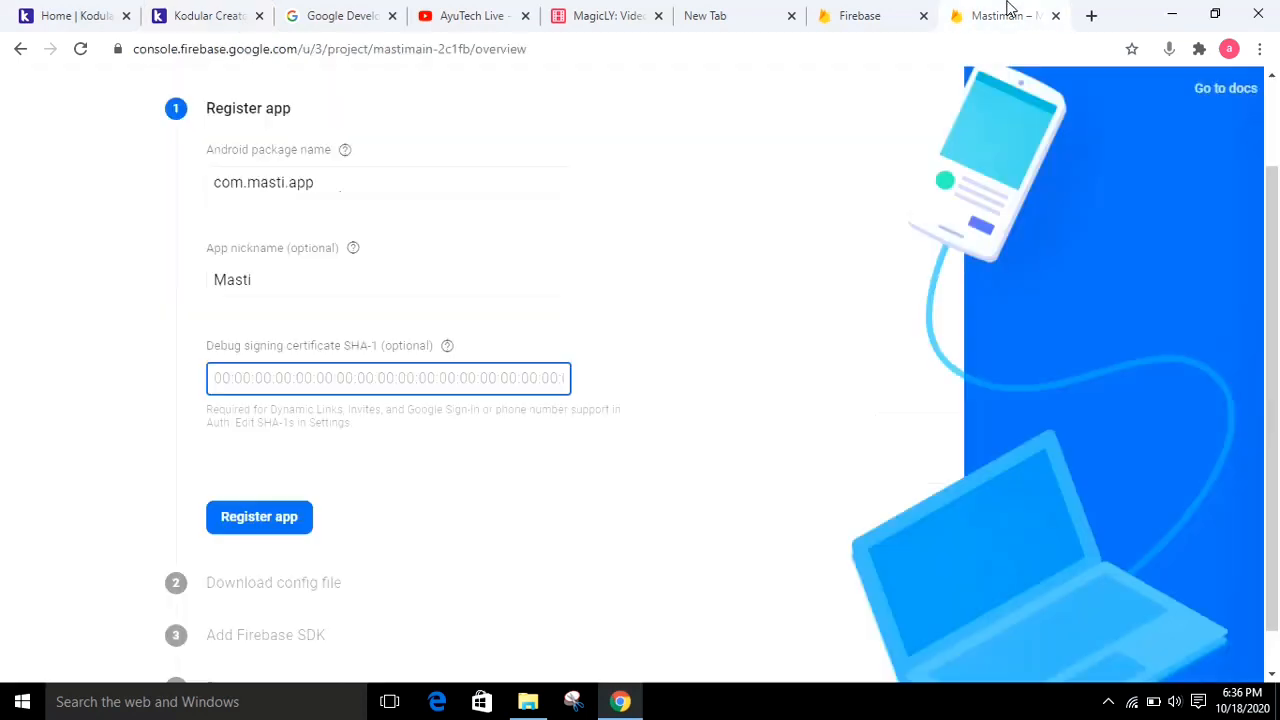
left_click(378, 378)
key("ctrl+v")
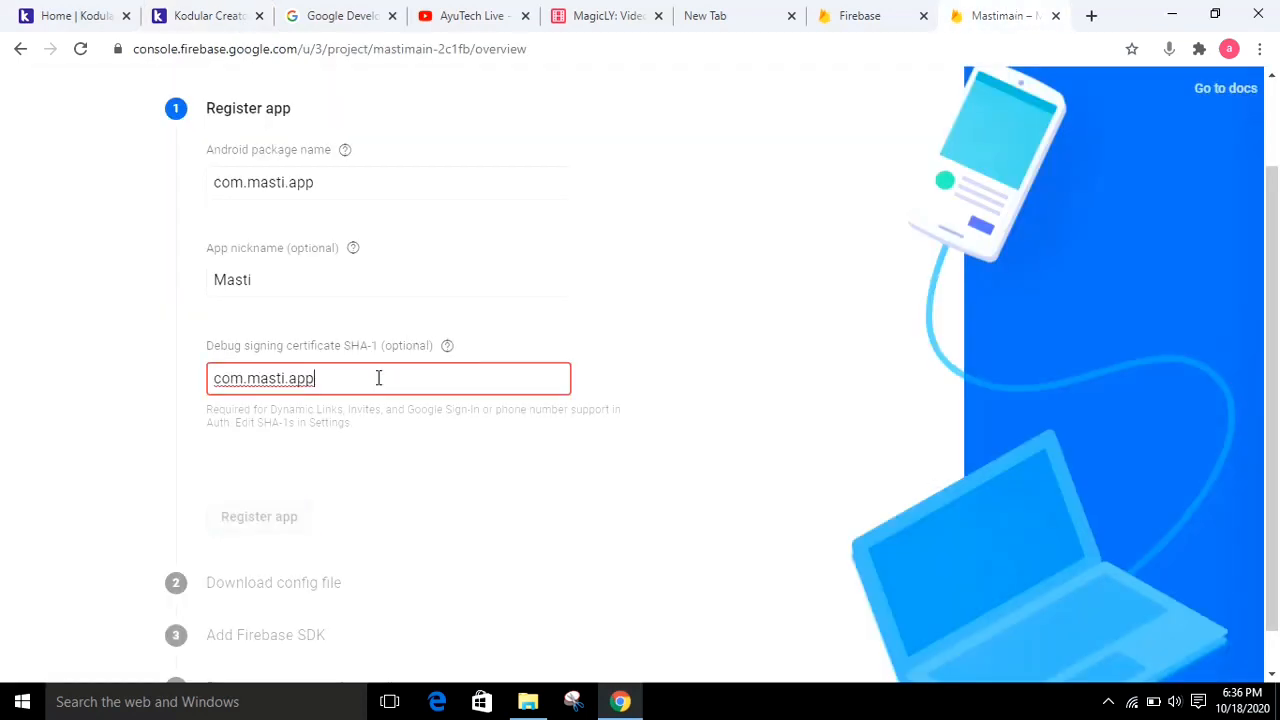
key("BackSpace")
key("BackSpace")
key("BackSpace")
key("BackSpace")
key("BackSpace")
key("BackSpace")
key("BackSpace")
key("BackSpace")
key("BackSpace")
key("BackSpace")
key("BackSpace")
key("BackSpace")
key("BackSpace")
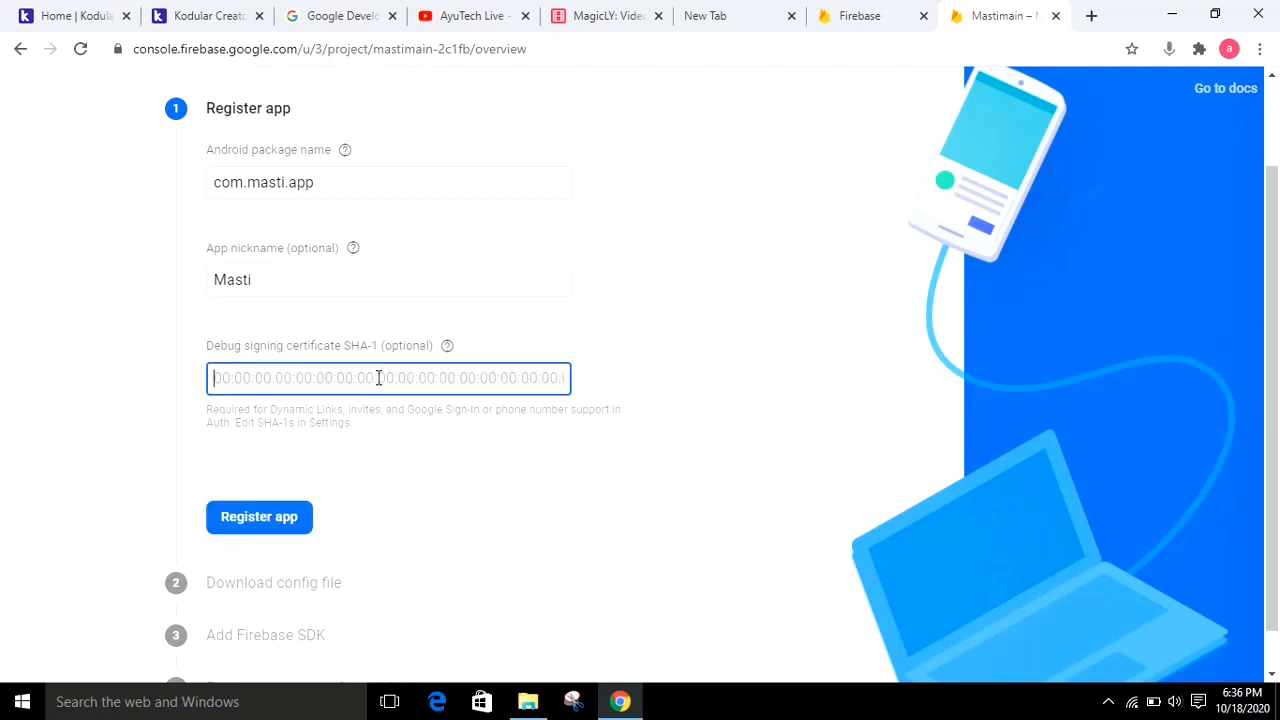
Switch to Kodular Creator and copy the full keystore SHA1 fingerprint from the Creator settings
left_click(207, 14)
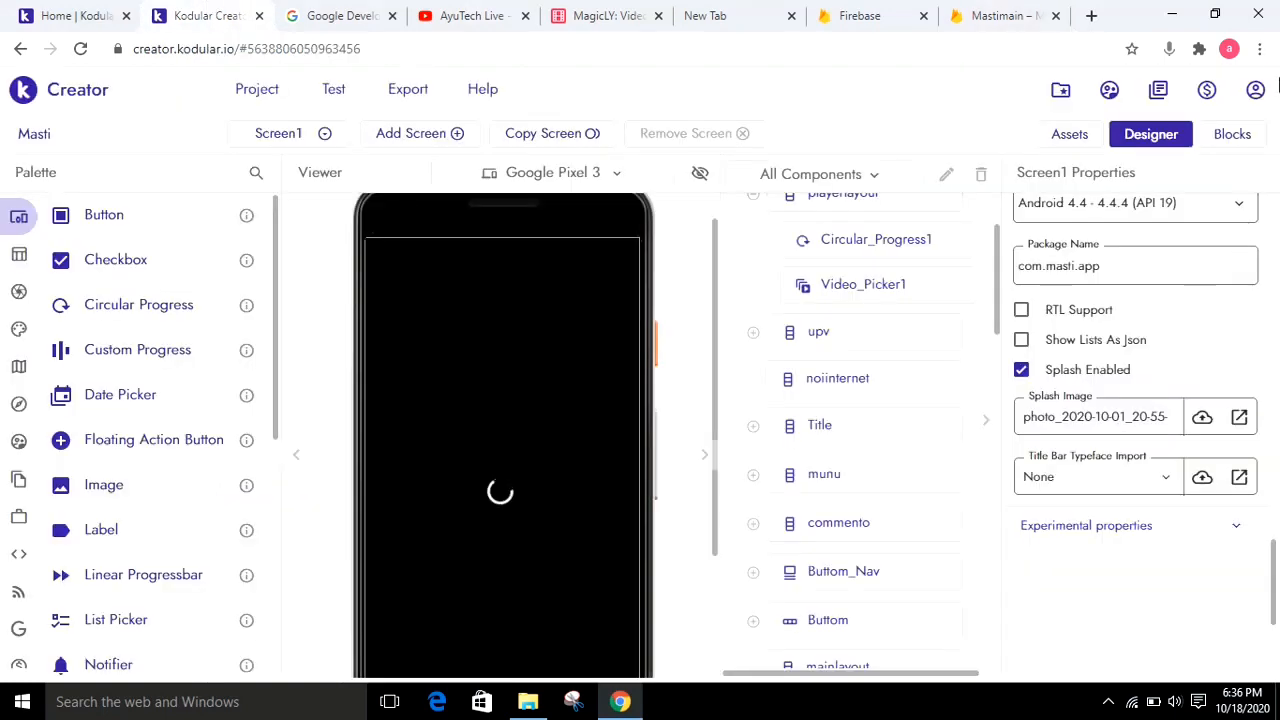
left_click(1256, 94)
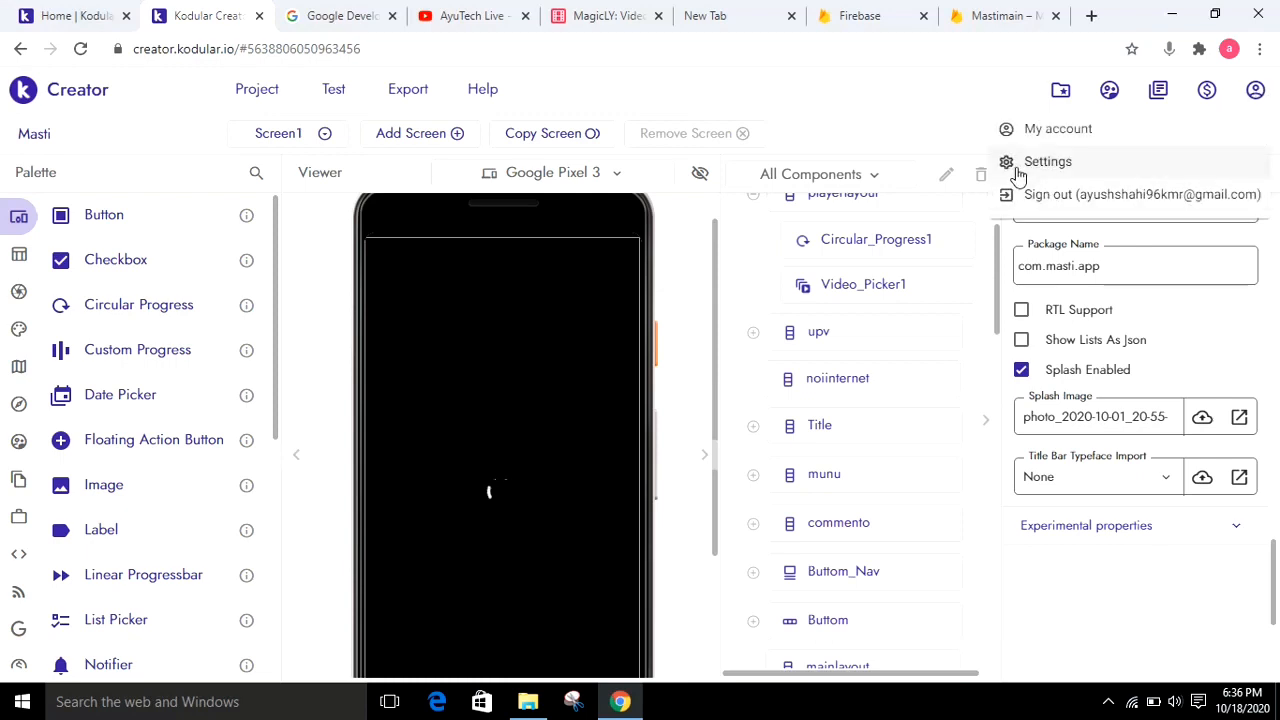
left_click(1018, 168)
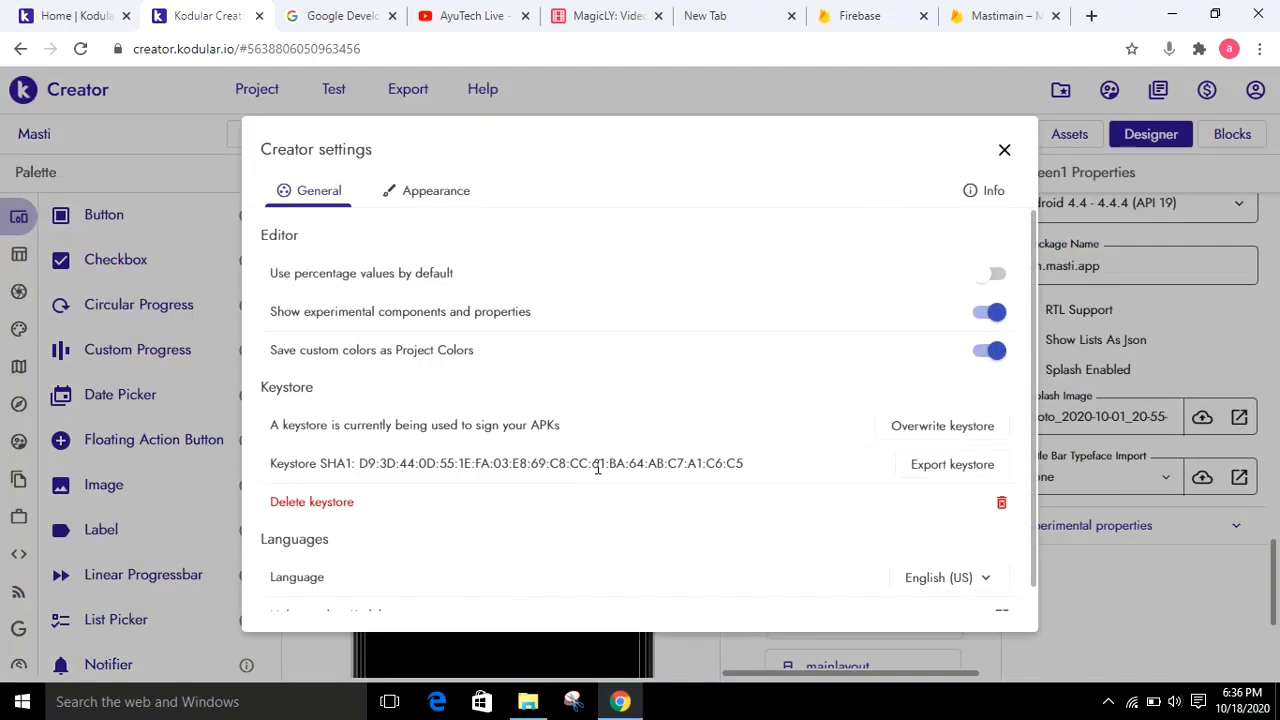
triple_click(597, 467)
right_click(597, 467)
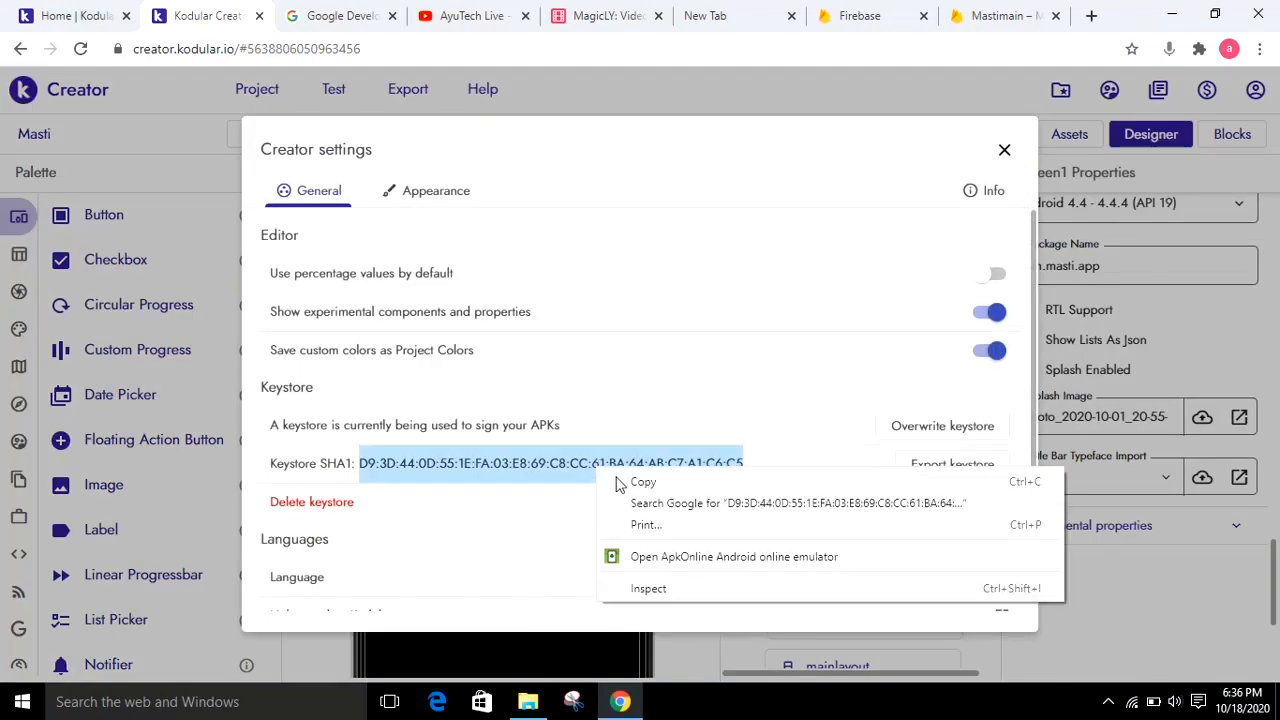
left_click(620, 484)
Return to the Firebase app registration, paste the fingerprint as the debug signing certificate SHA-1, and register the app
left_click(1005, 15)
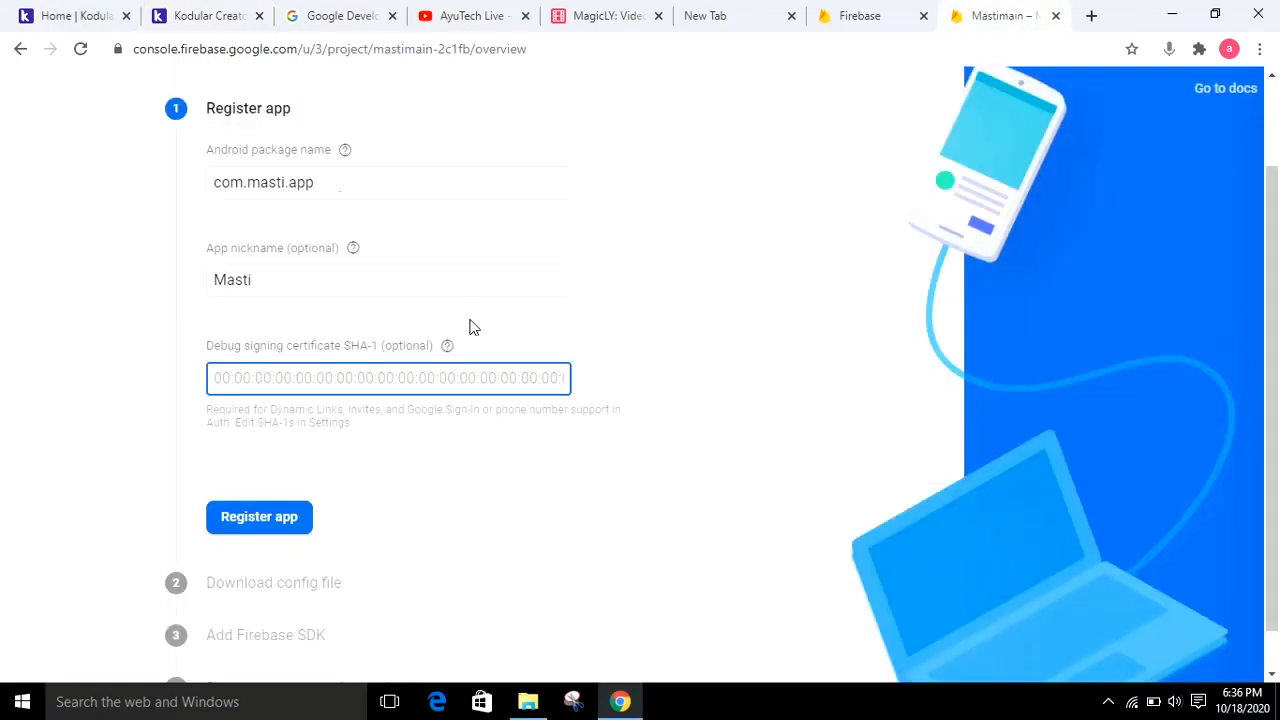
key("ctrl+v")
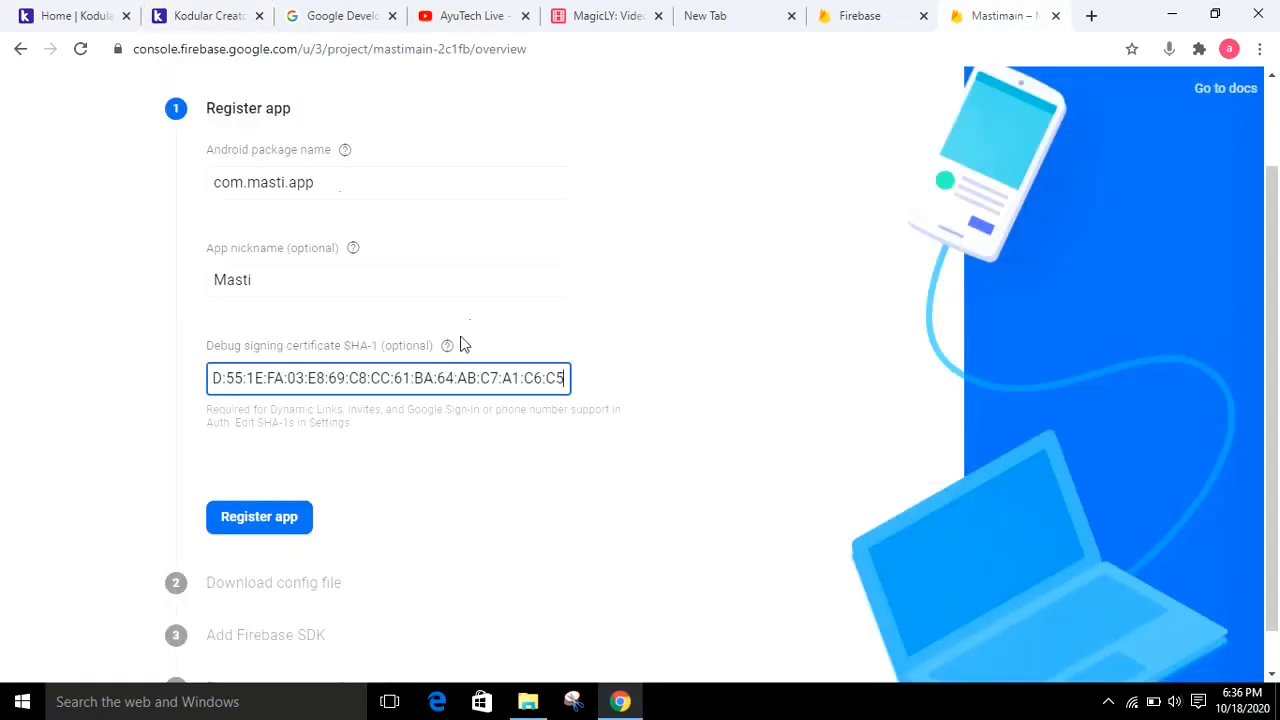
left_click(272, 518)
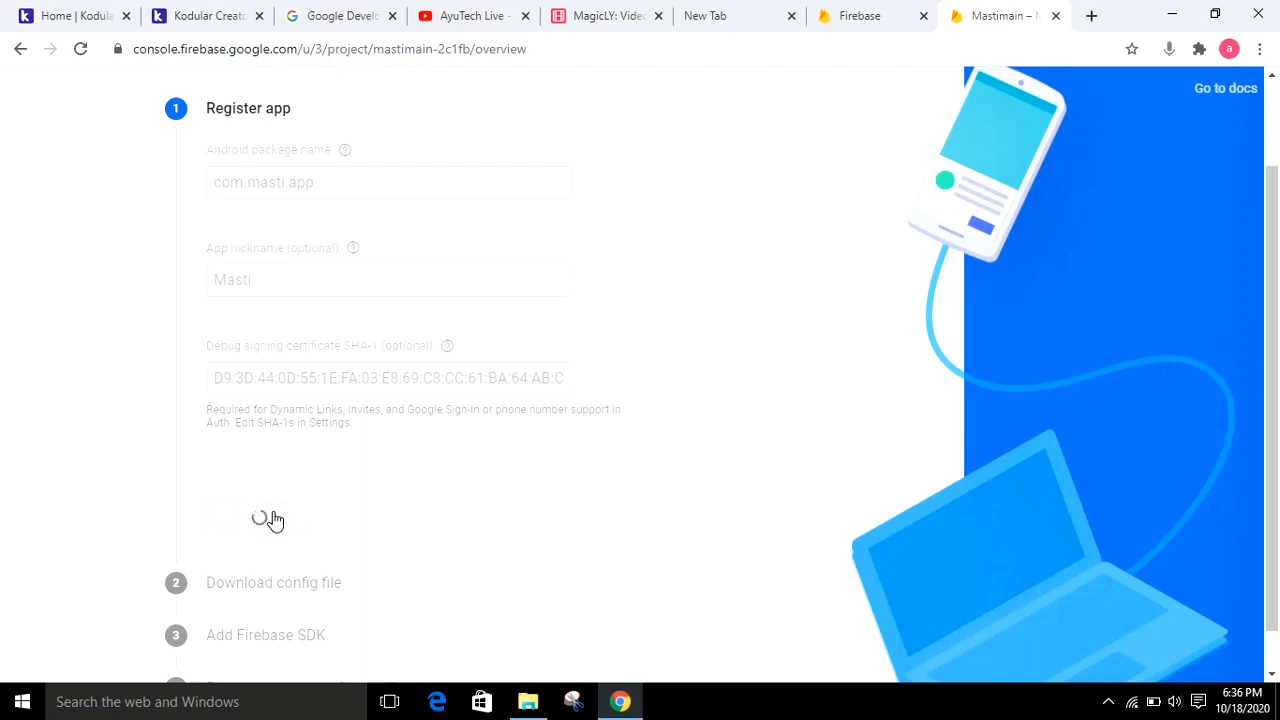
Download the google-services.json config file and finish the Android app setup, skipping the installation verification
left_click_drag(1278, 292, 1279, 330)
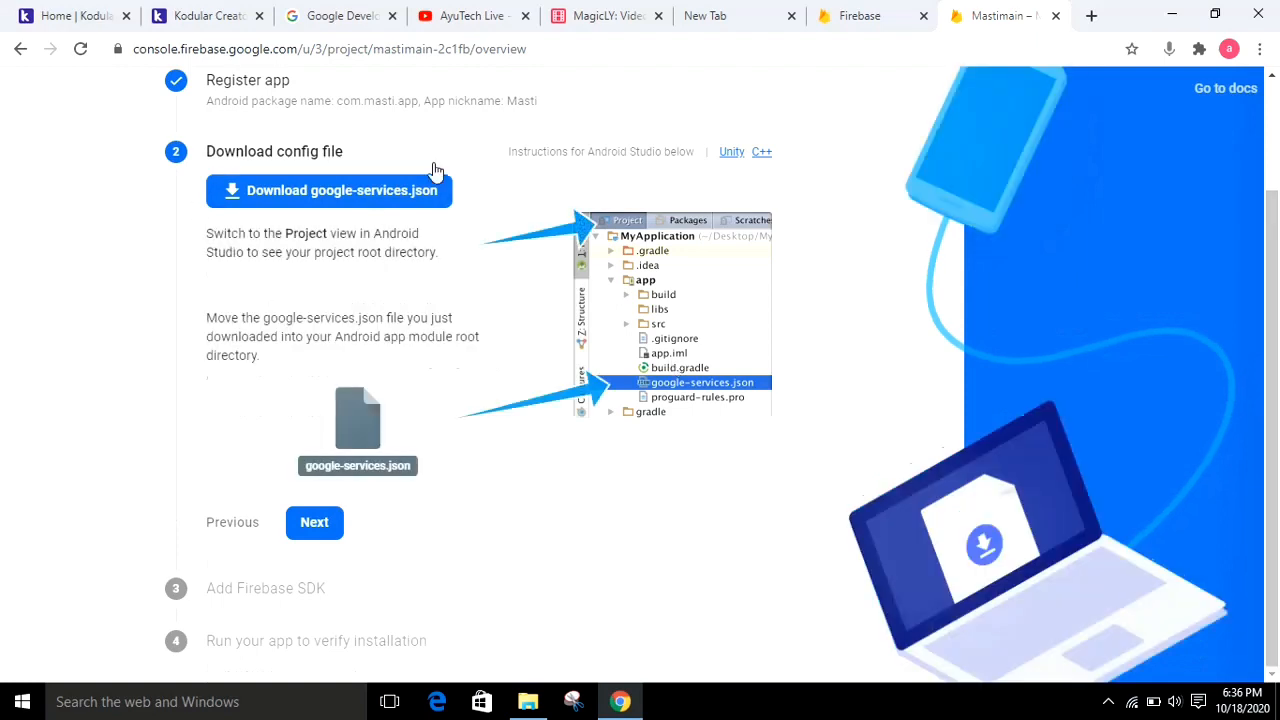
left_click(397, 199)
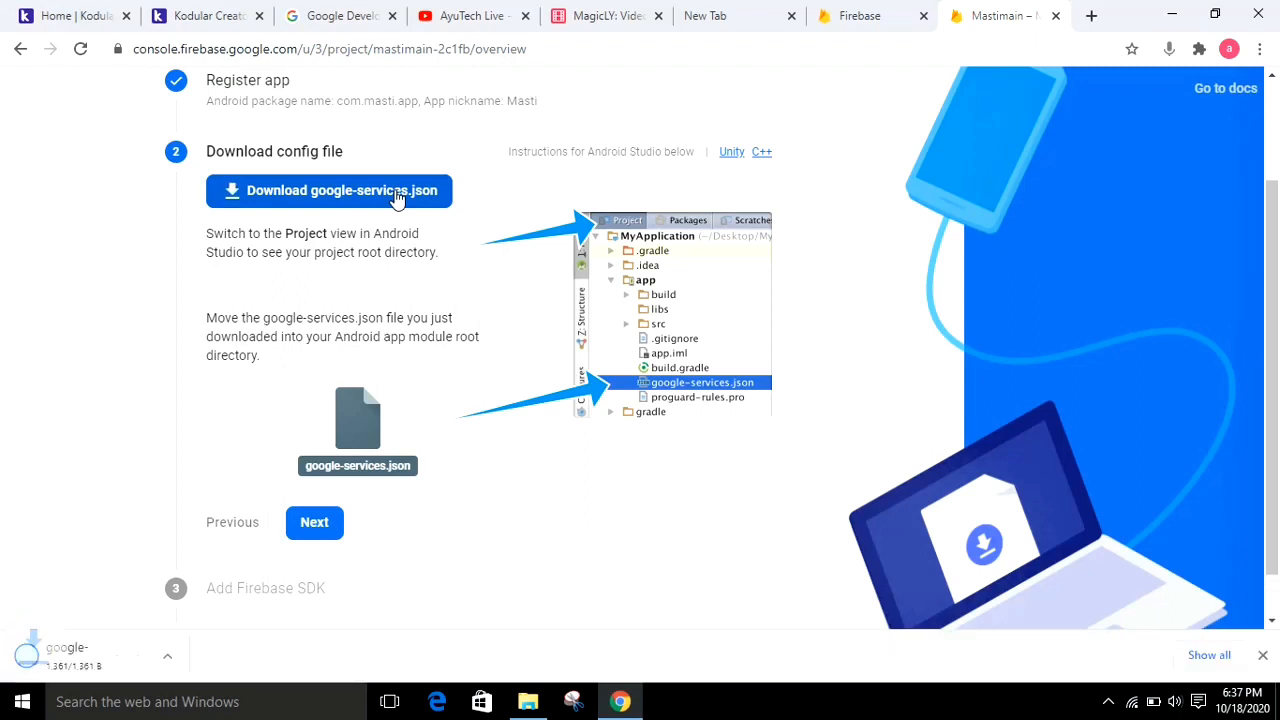
left_click(314, 522)
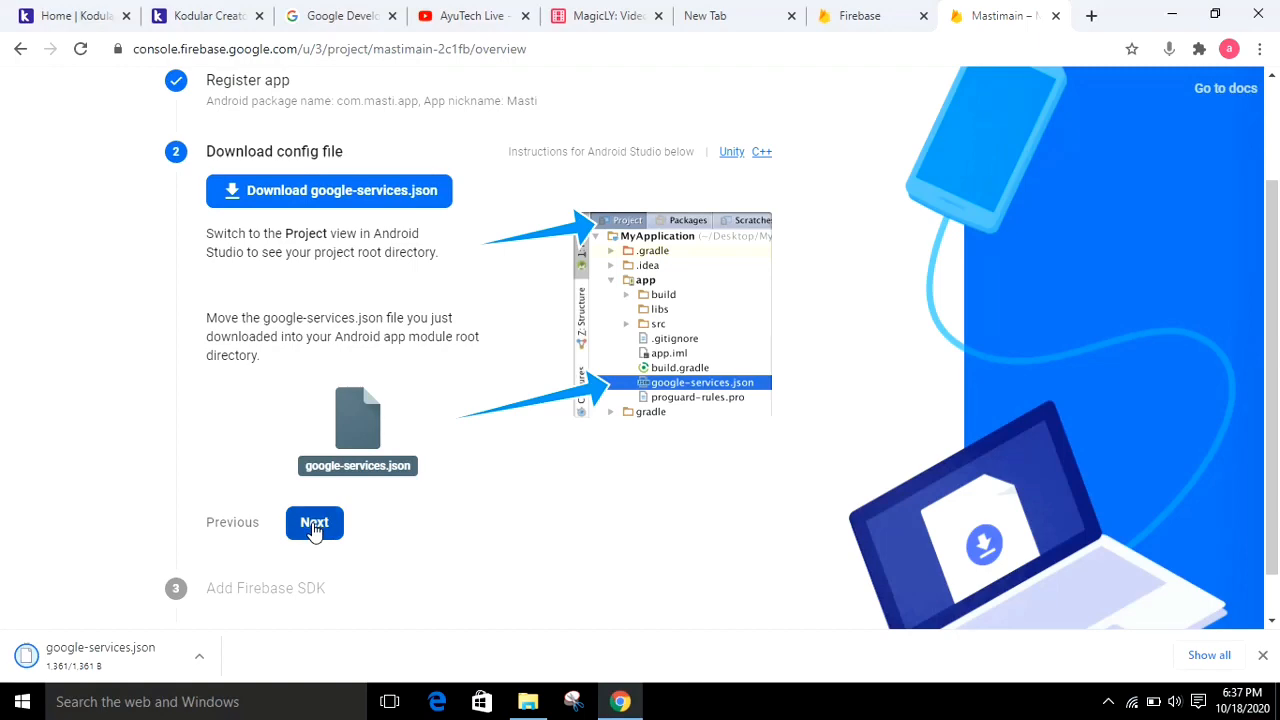
left_click_drag(1278, 220, 1278, 555)
left_click(310, 526)
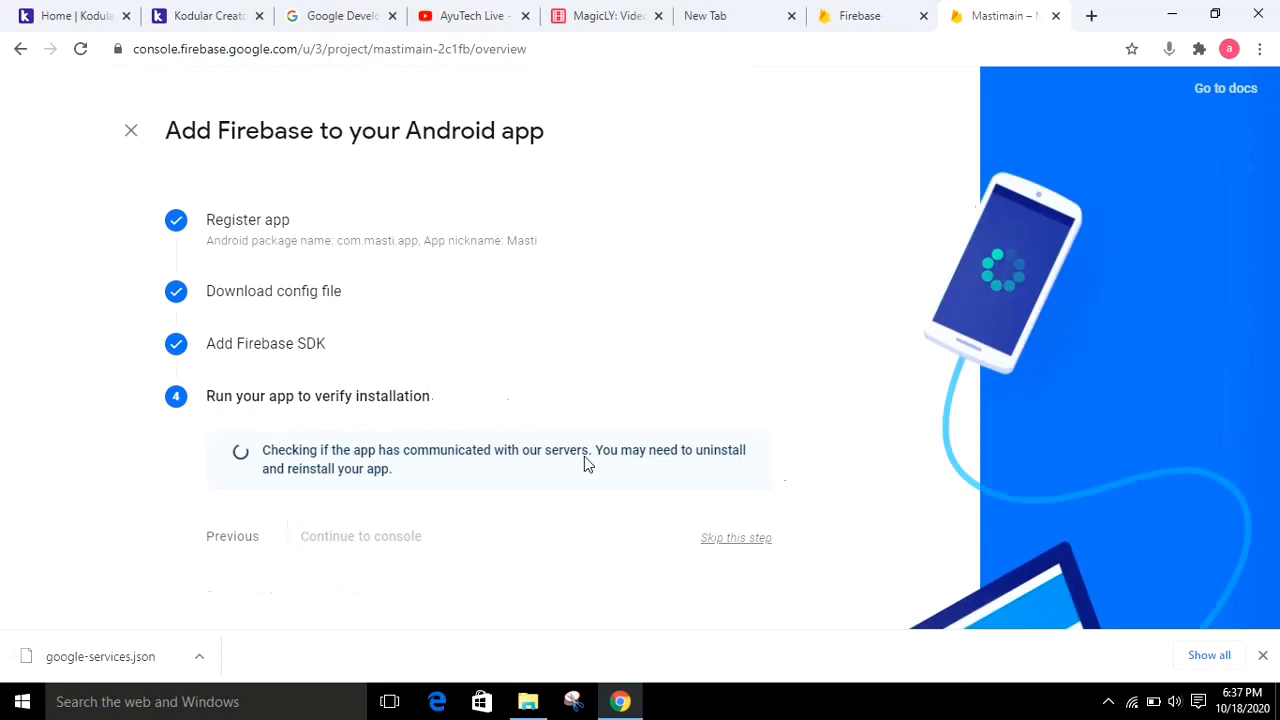
left_click(726, 544)
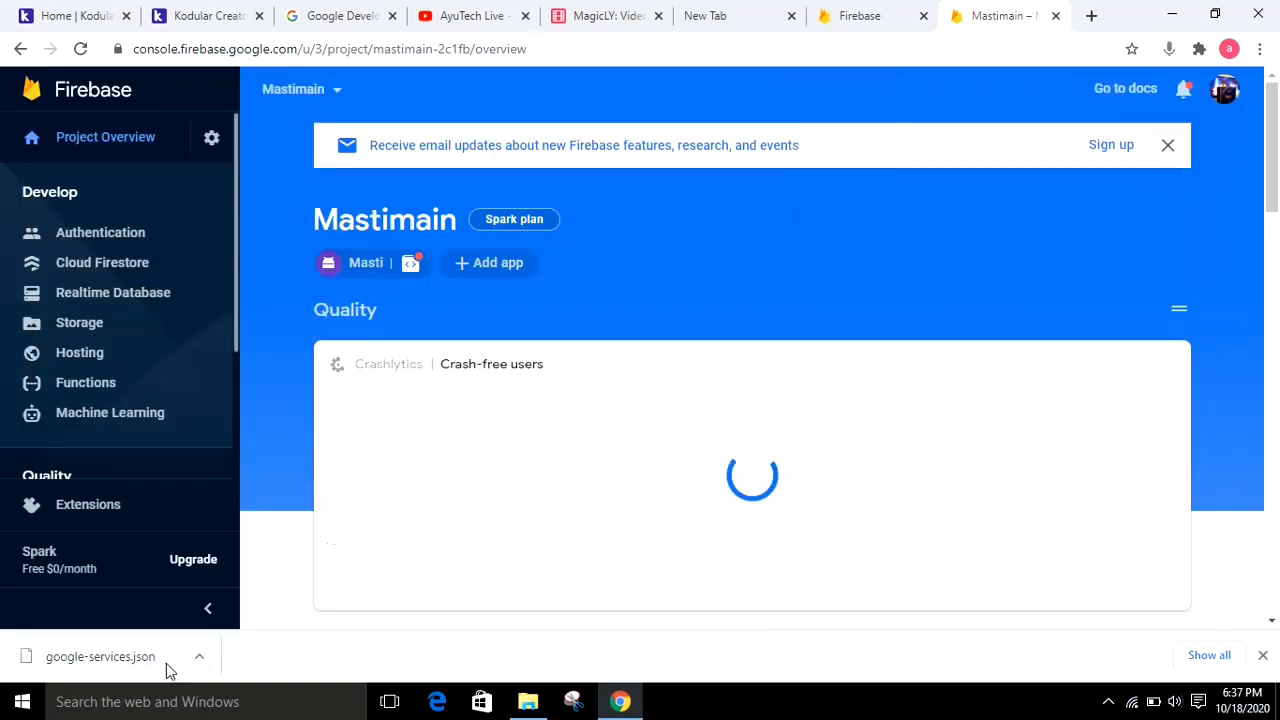
Switch to Kodular Creator and upload google-services.json from Downloads to the Masti project's assets, replacing the existing file
left_click(207, 16)
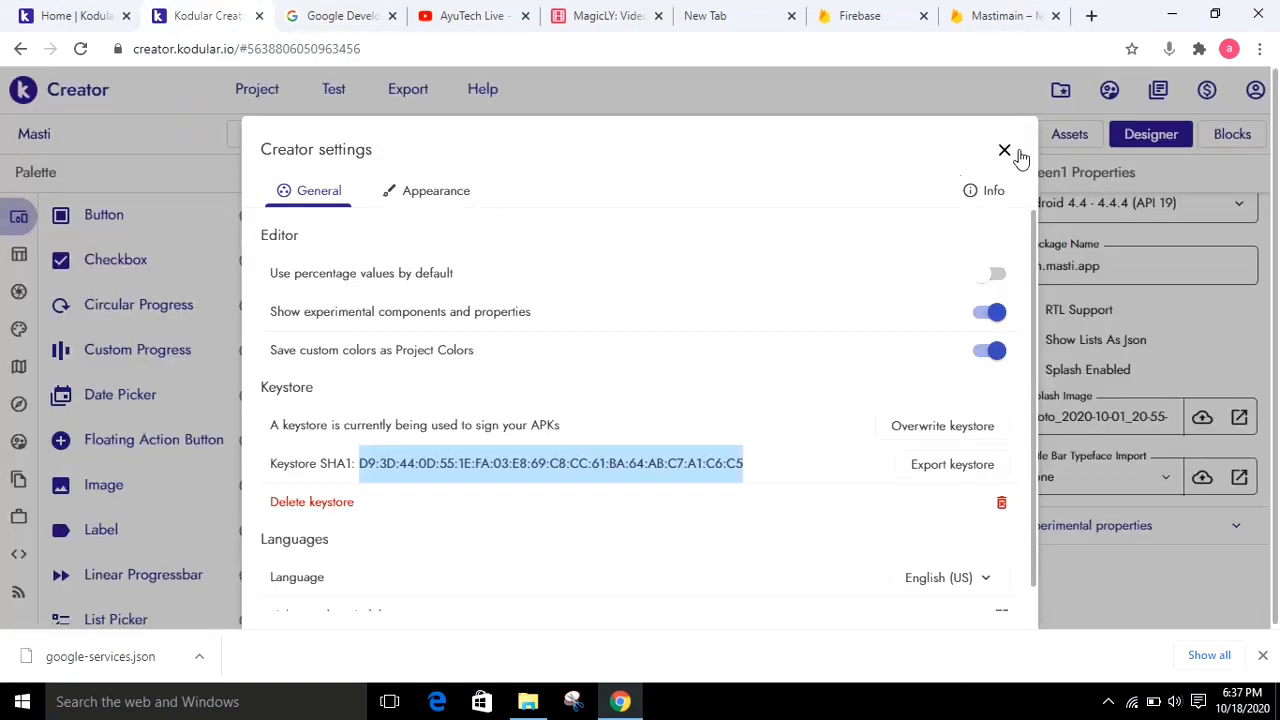
left_click(1084, 142)
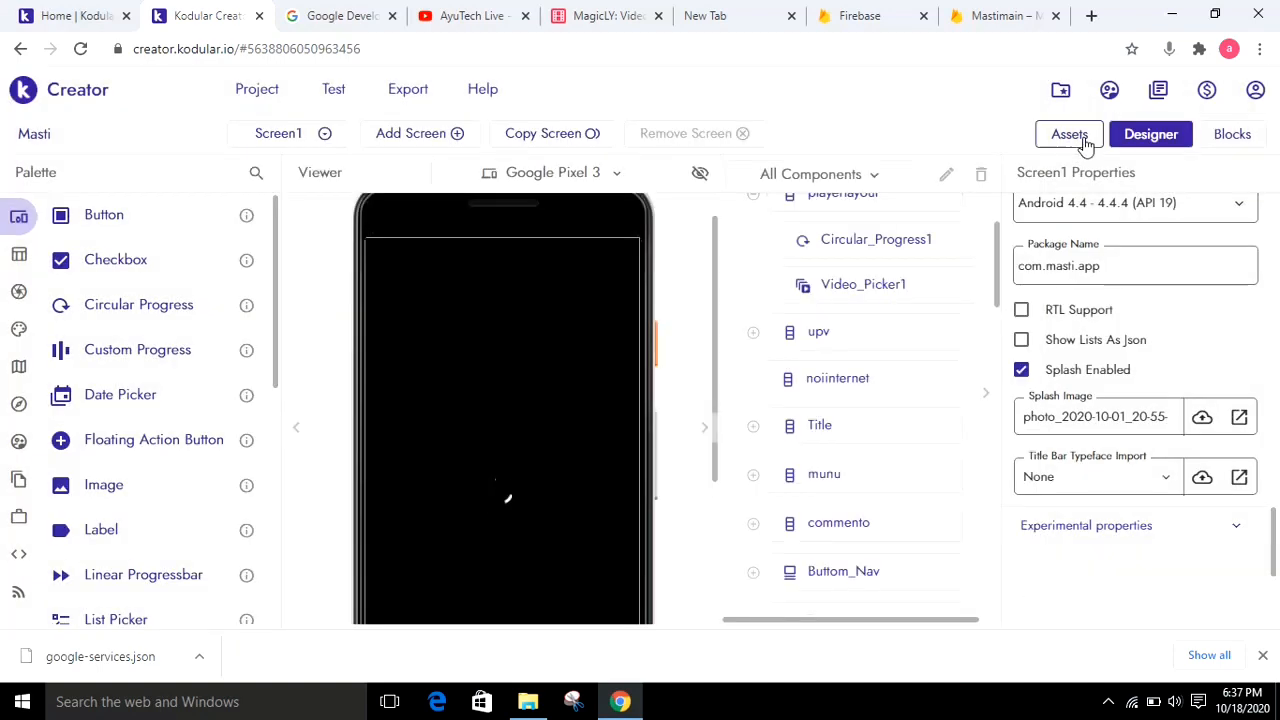
left_click(1084, 142)
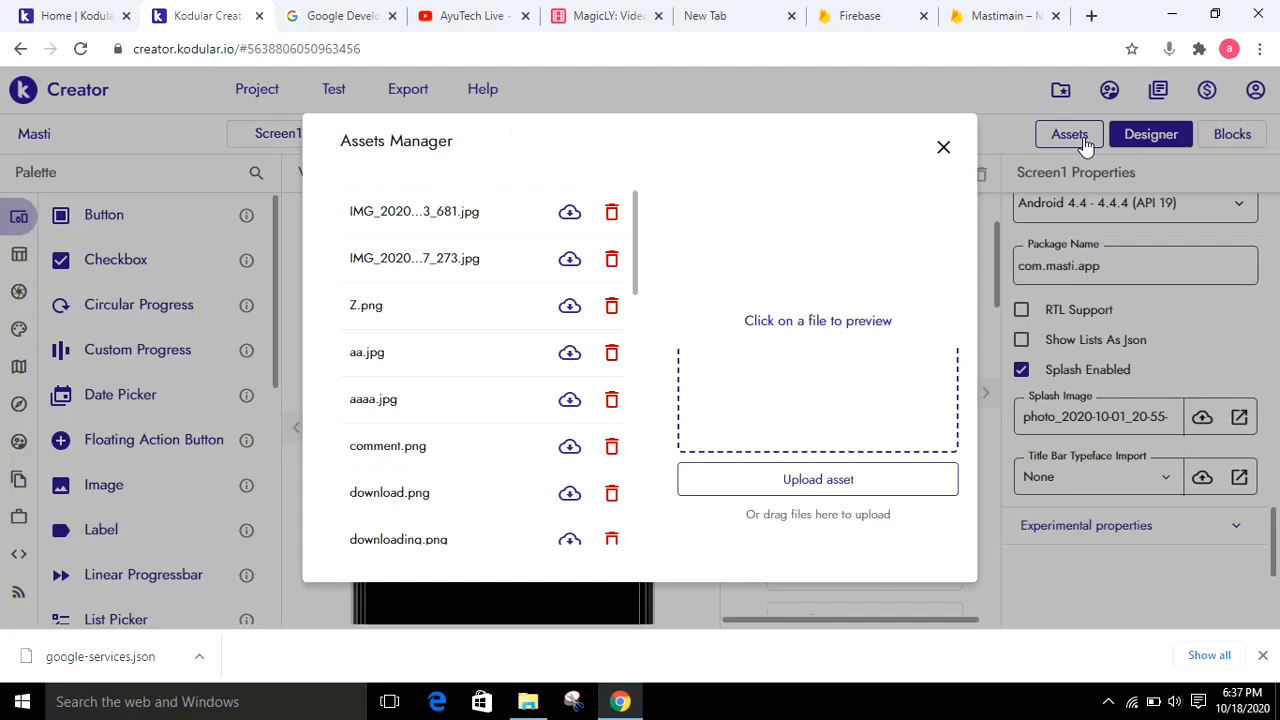
left_click(779, 480)
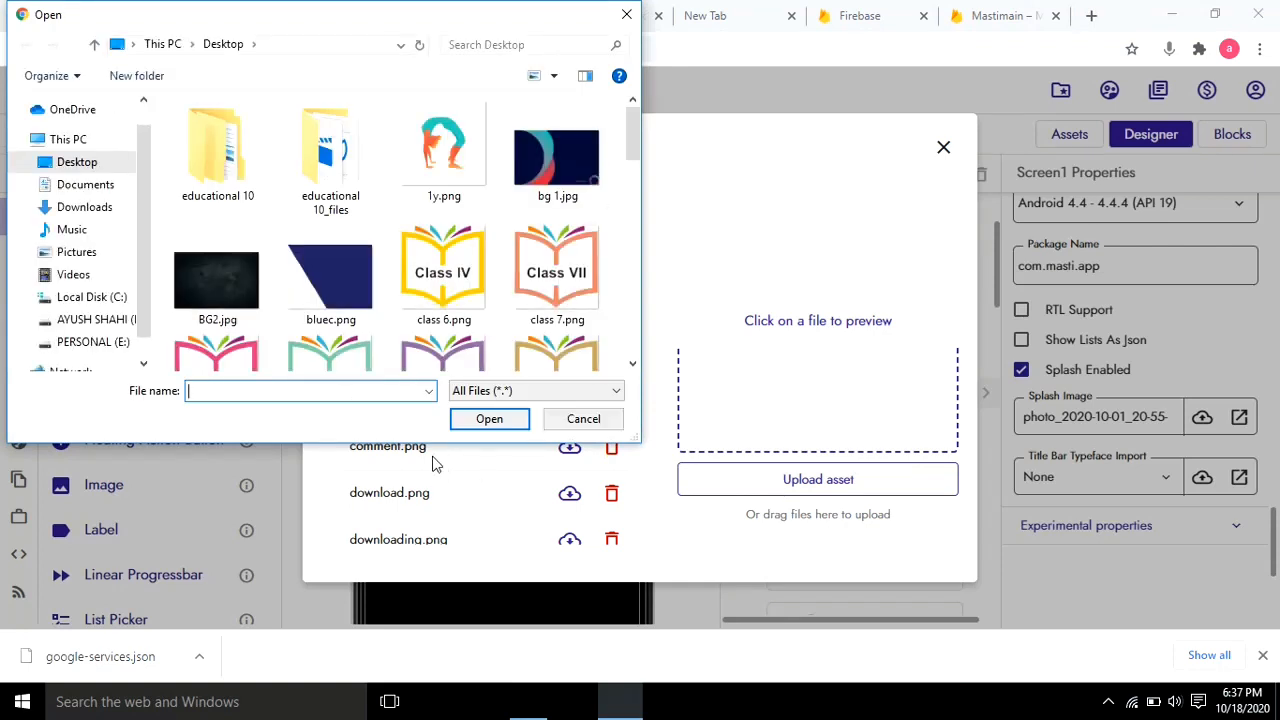
left_click(52, 214)
left_click(248, 394)
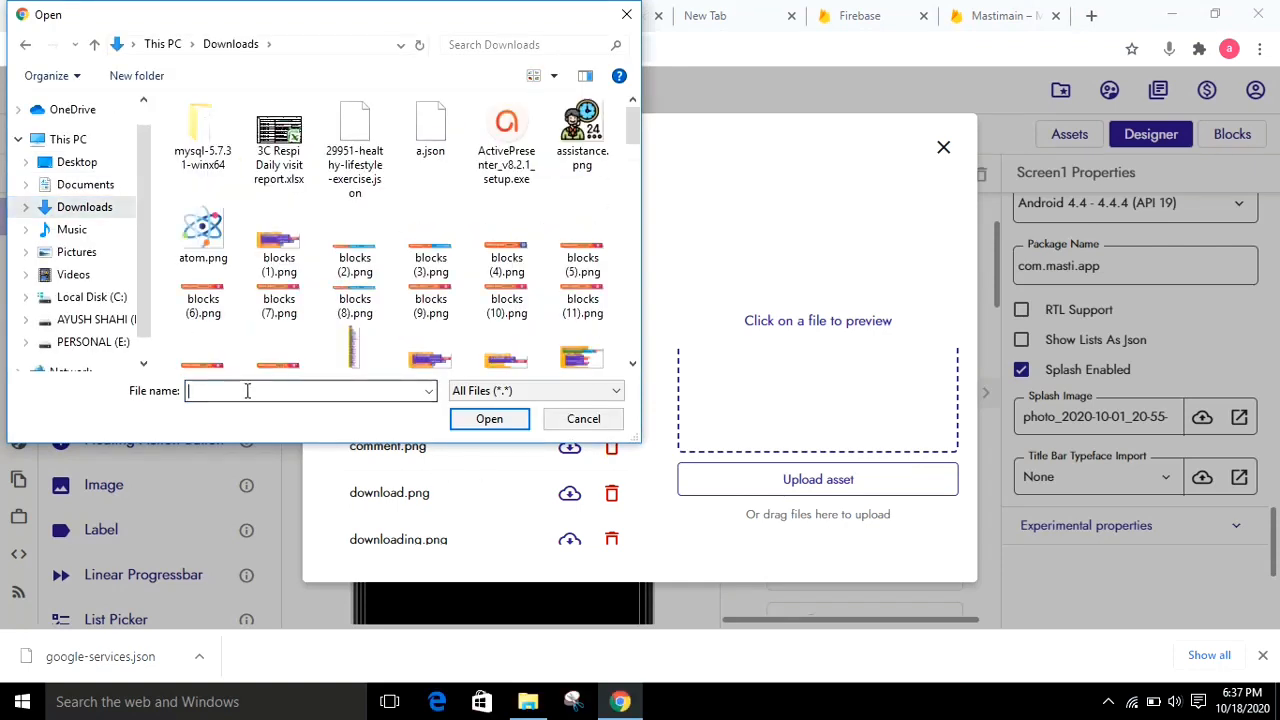
type("g")
key("Down")
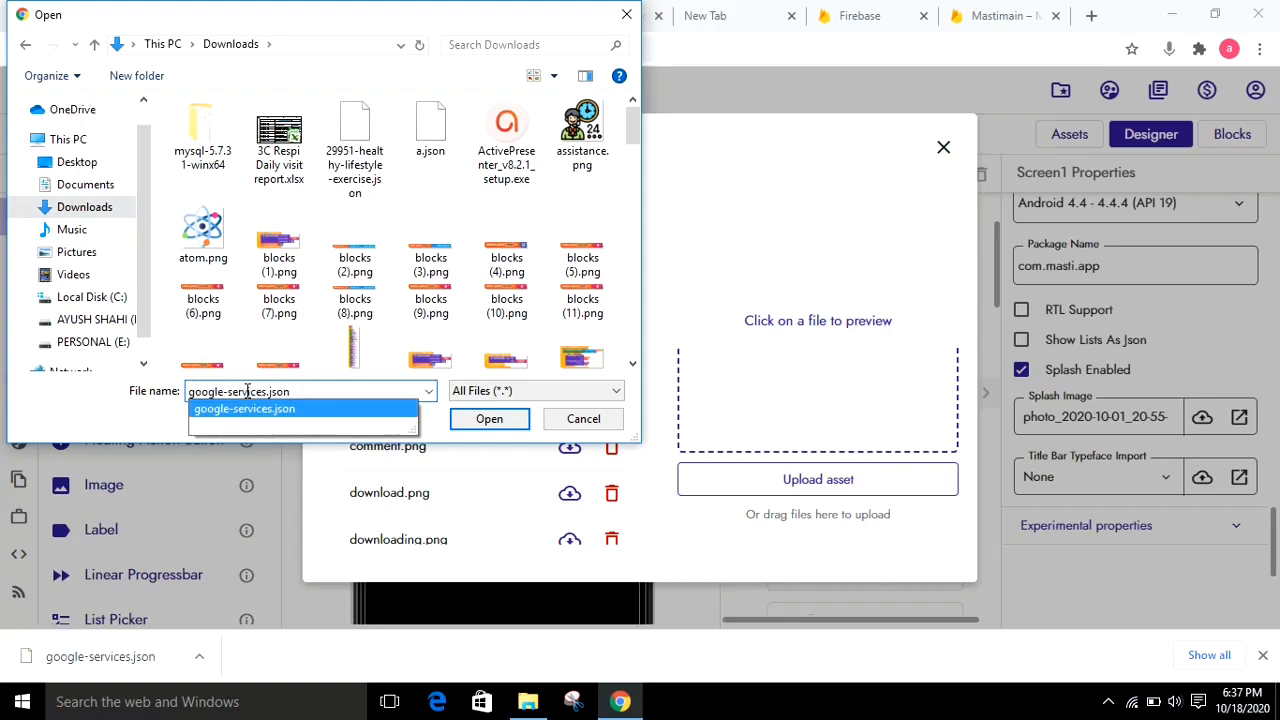
key("Return")
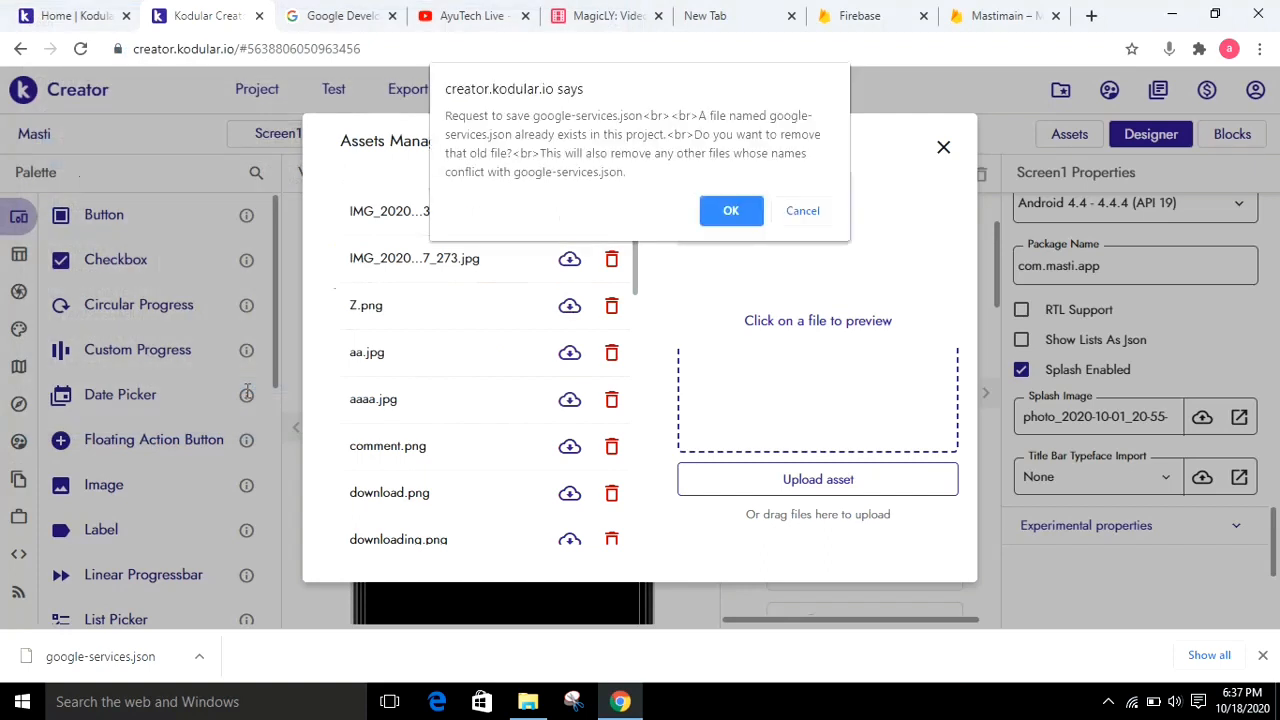
left_click(732, 212)
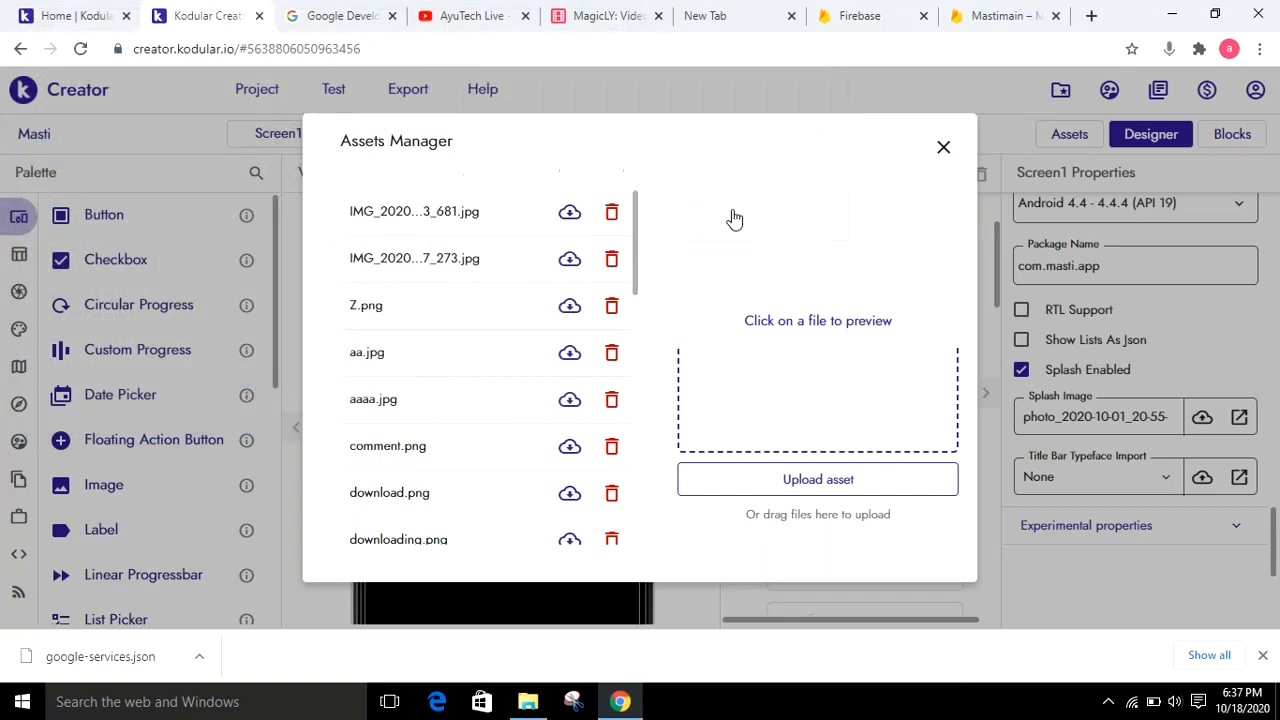
left_click(944, 150)
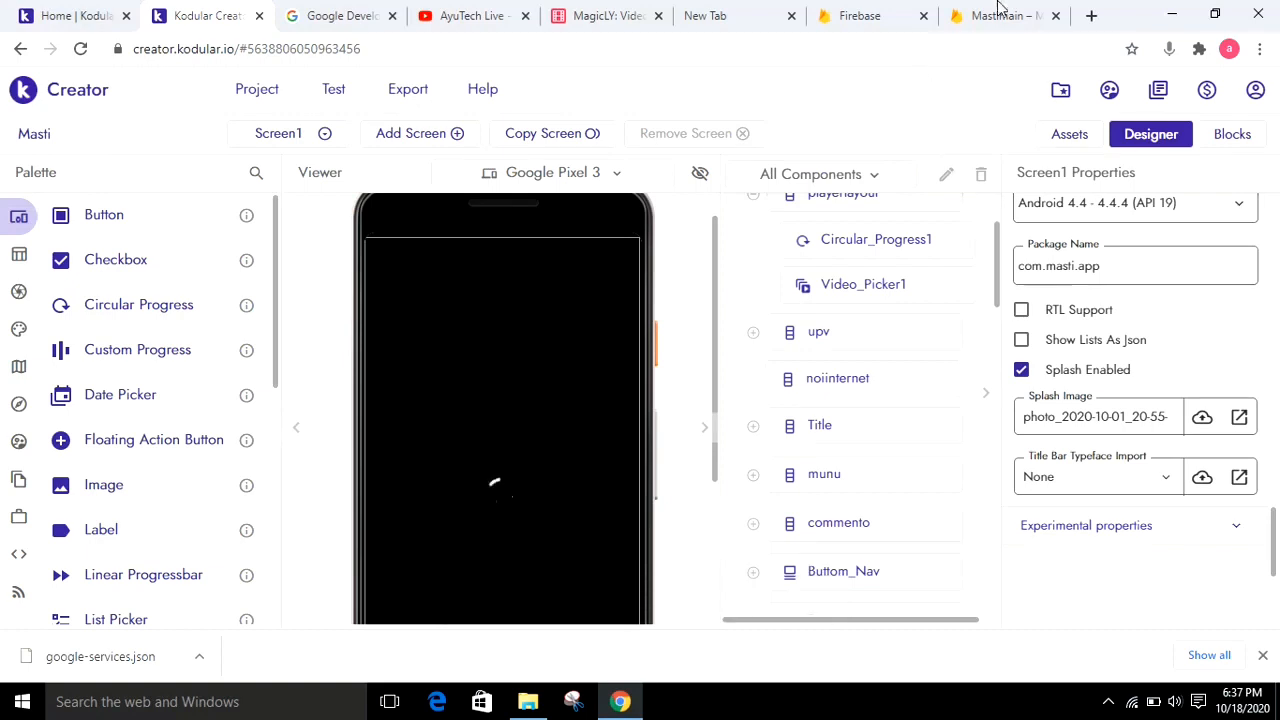
Return to the Mastimain project in Firebase and enable Google sign-in under Authentication, selecting the account's e-mail as project support email
left_click(990, 14)
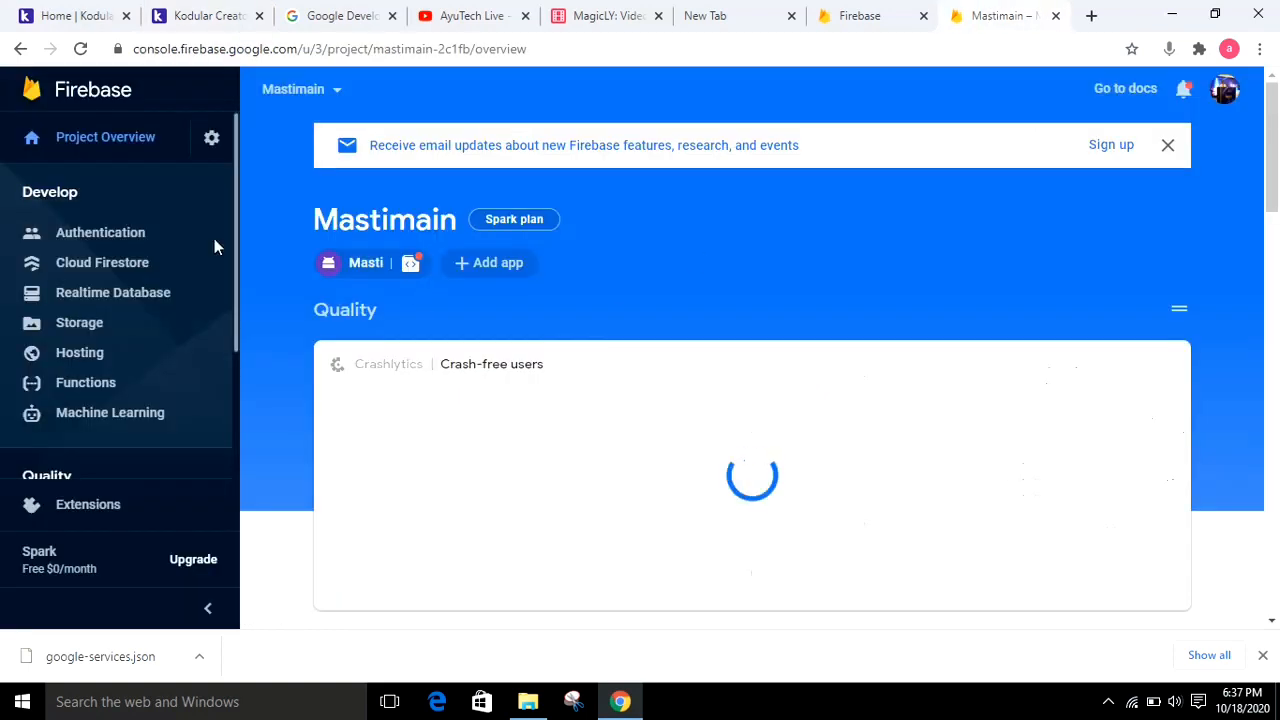
left_click(78, 236)
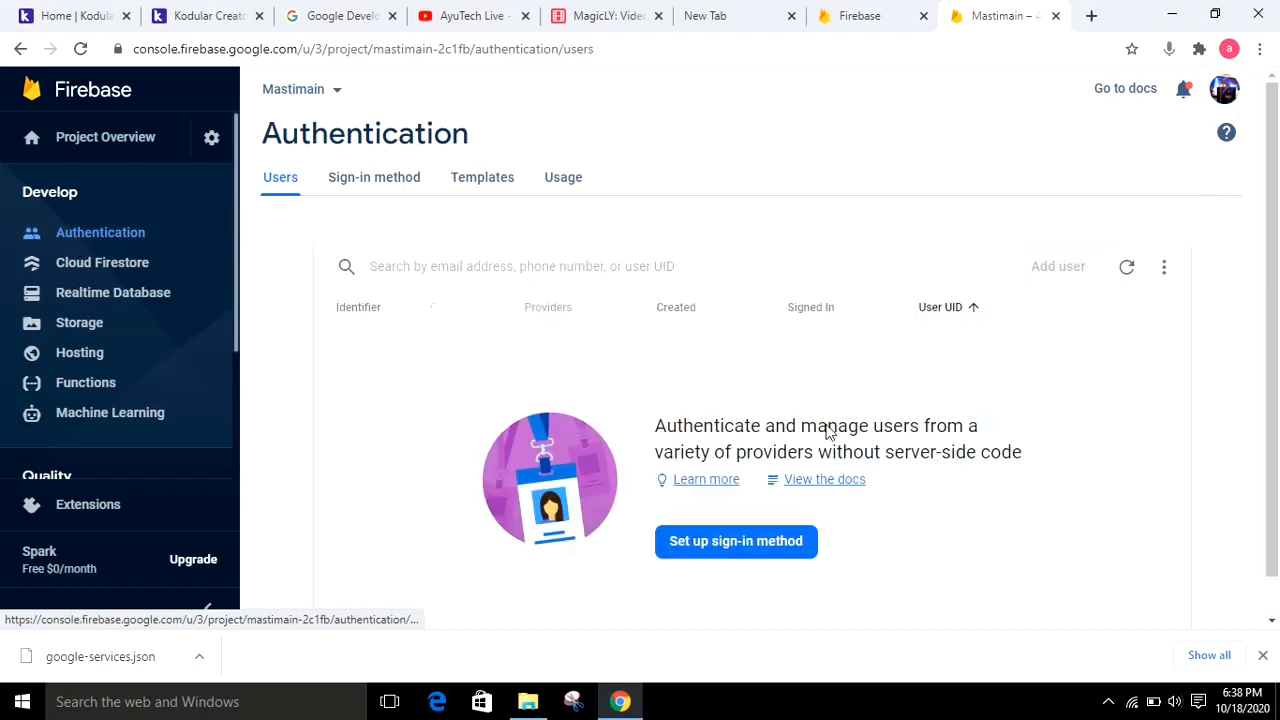
left_click(707, 550)
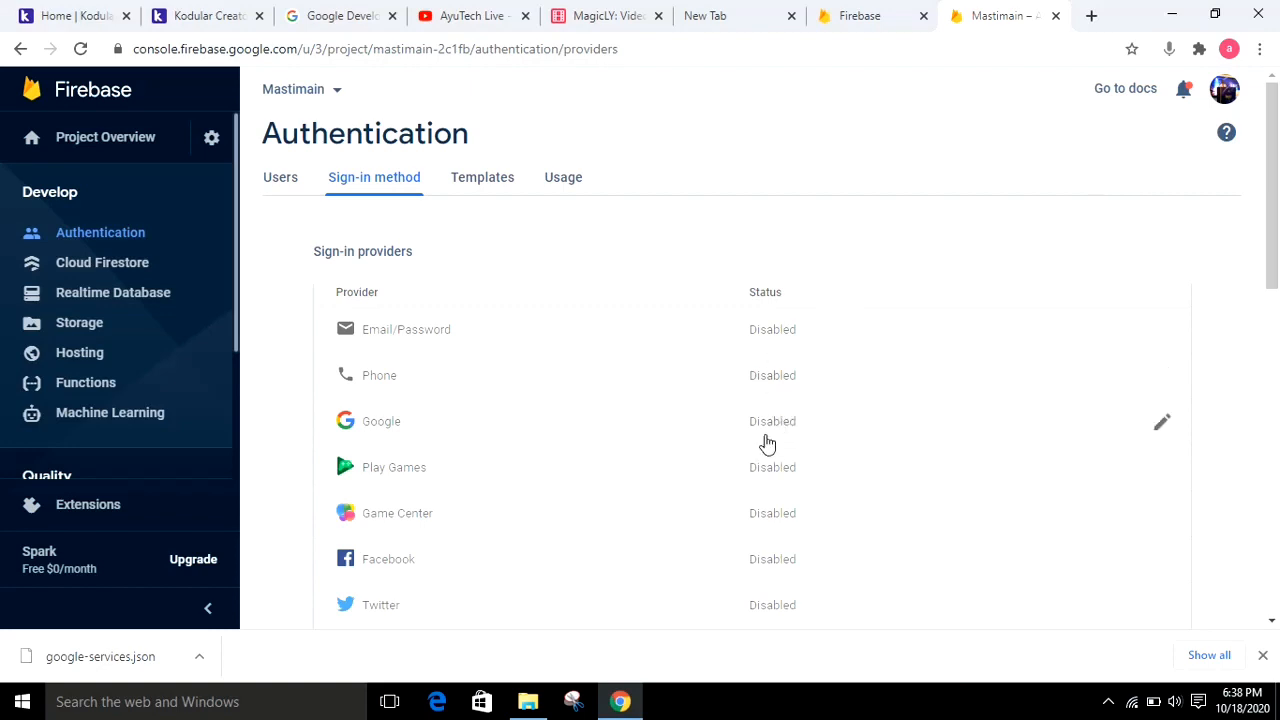
left_click(766, 443)
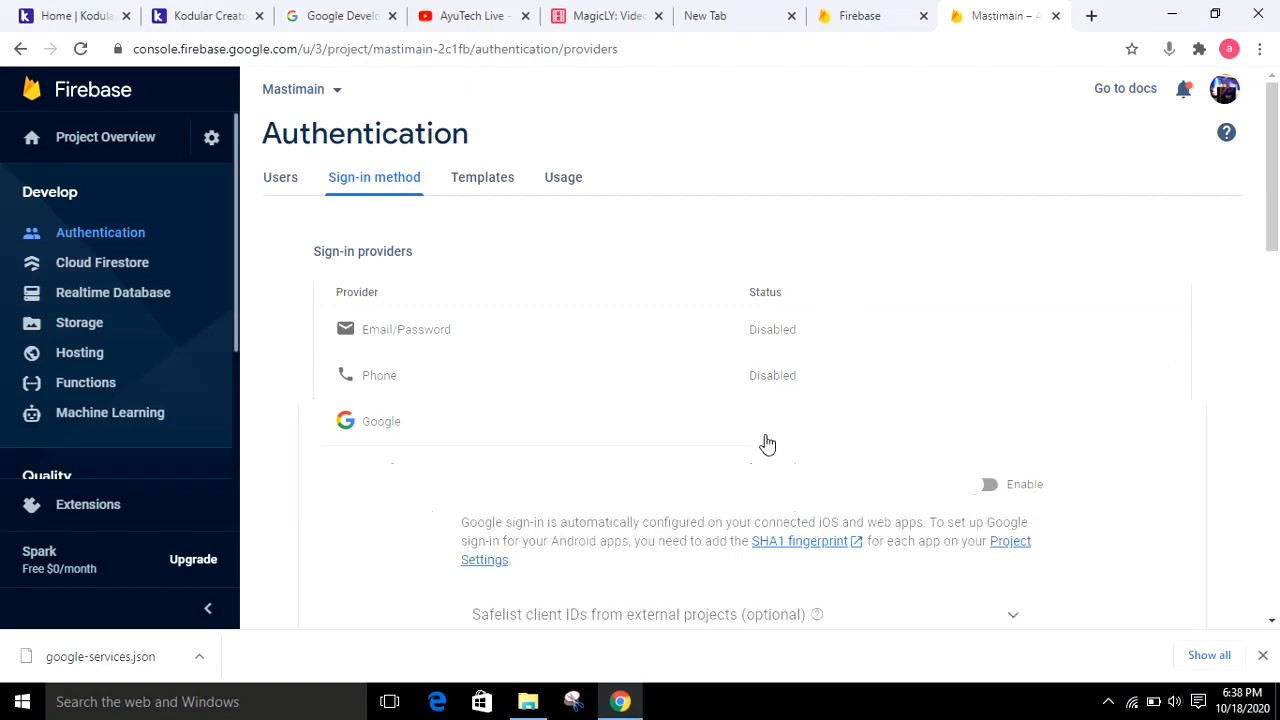
left_click(988, 485)
scroll(700, 343, "down", 4)
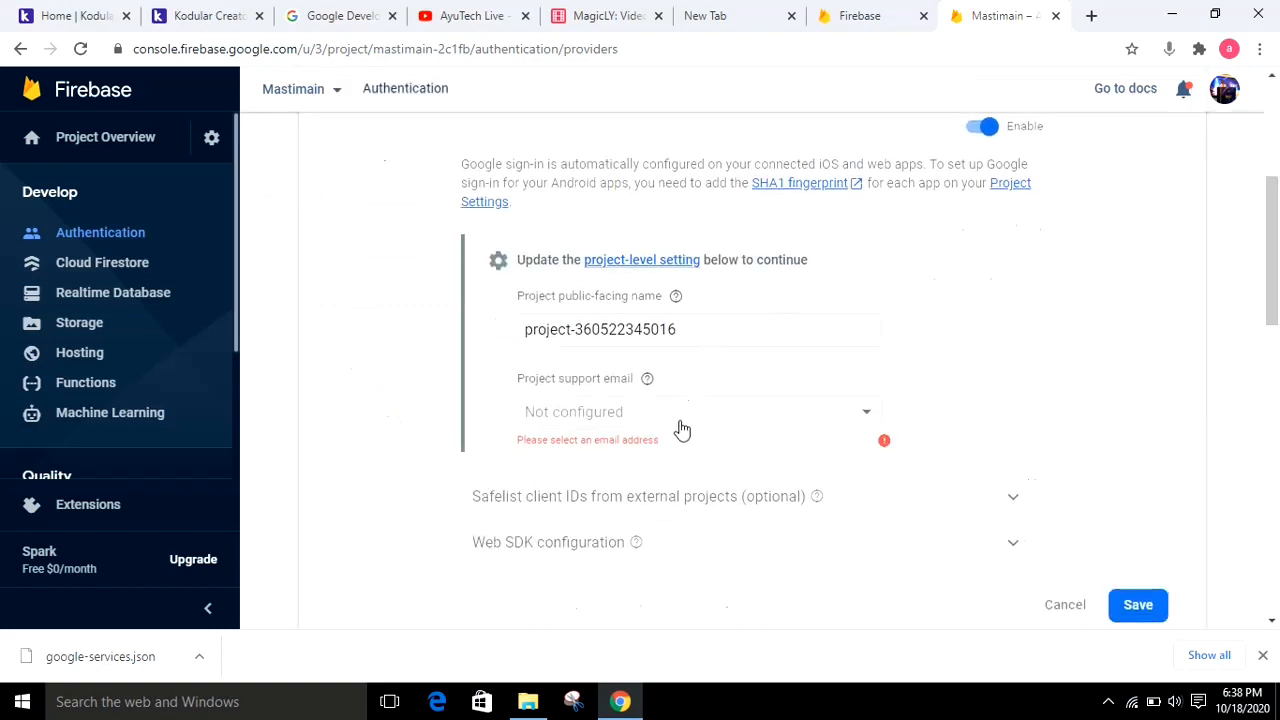
left_click(681, 429)
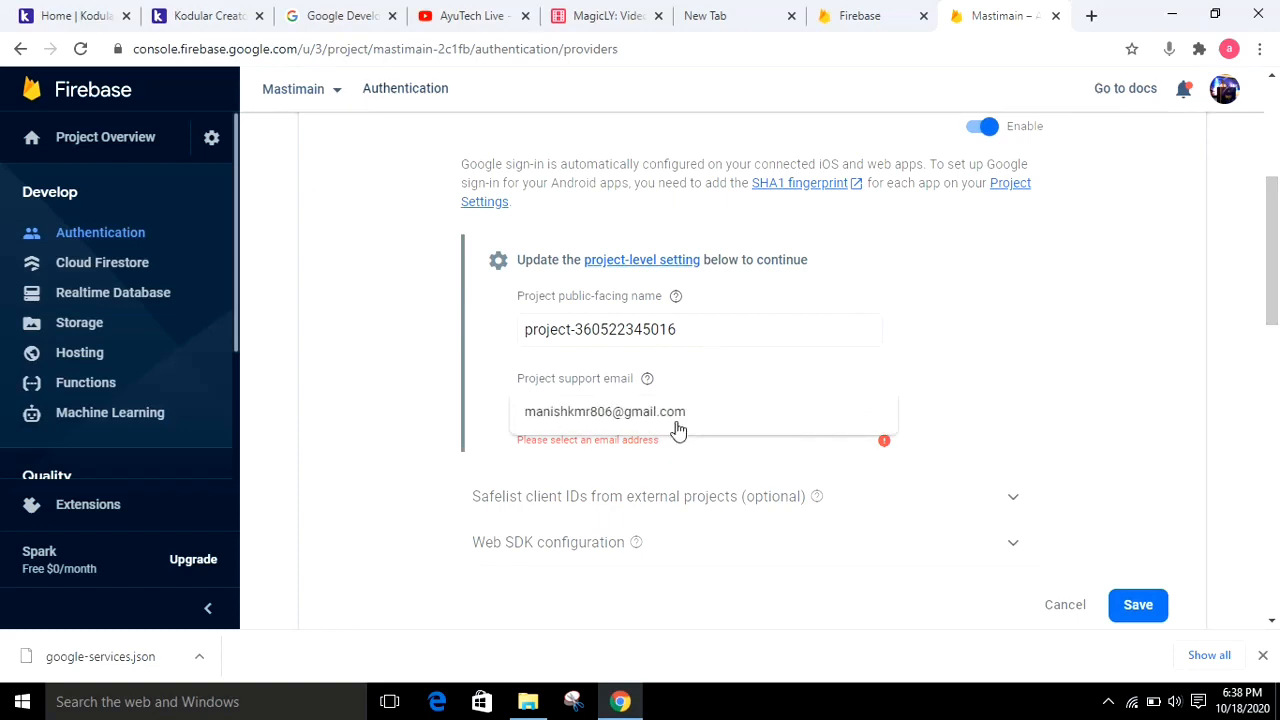
left_click(678, 429)
left_click(1138, 610)
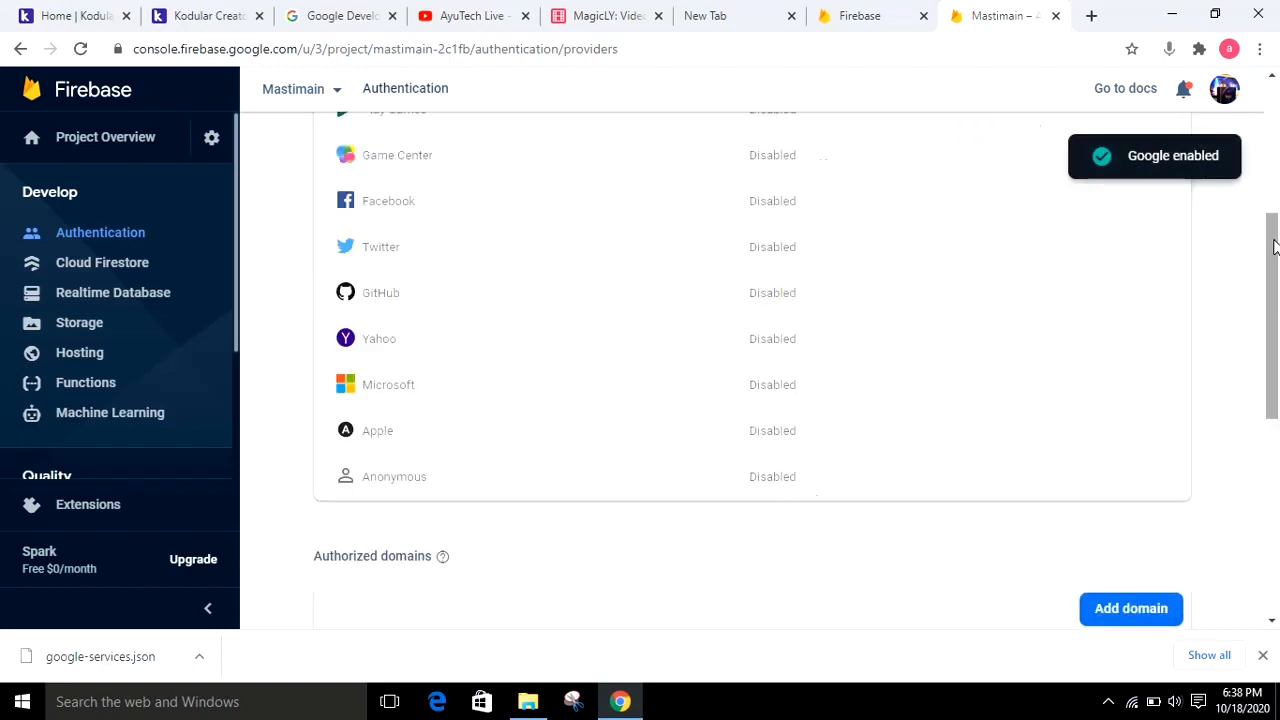
Enable the Anonymous sign-in provider and save it
scroll(1206, 263, "down", 1)
left_click(809, 386)
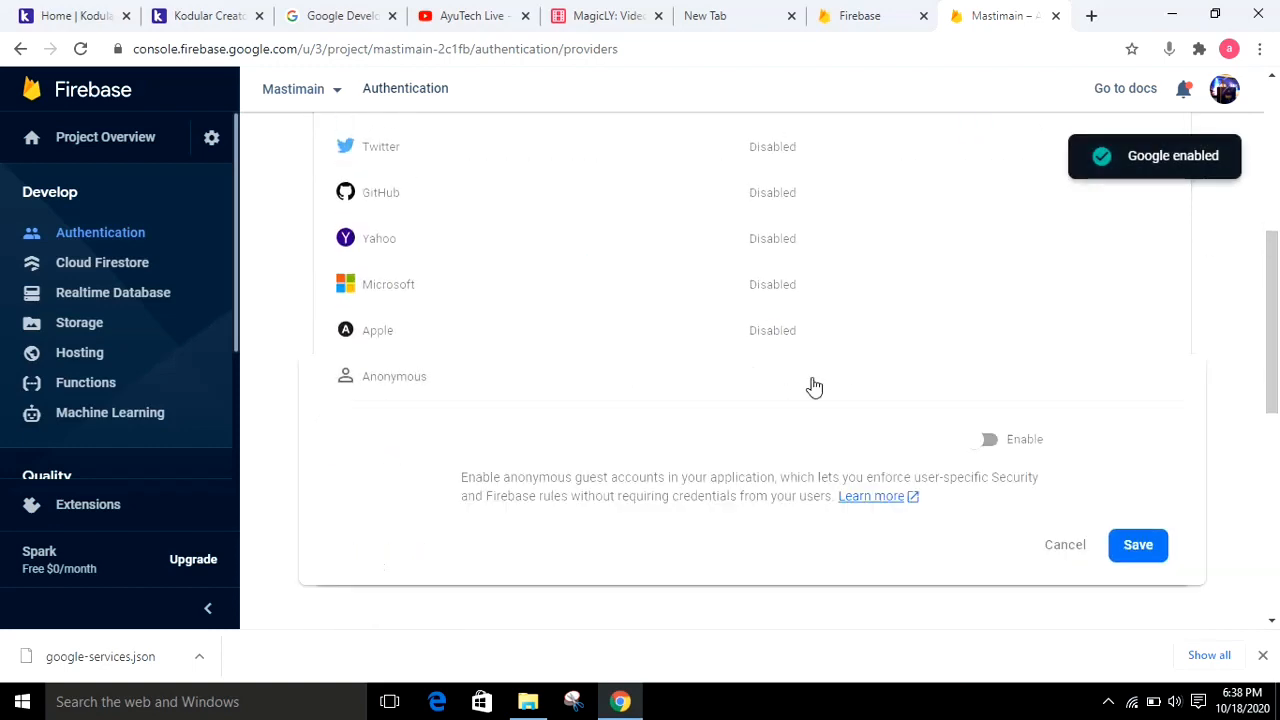
left_click(986, 439)
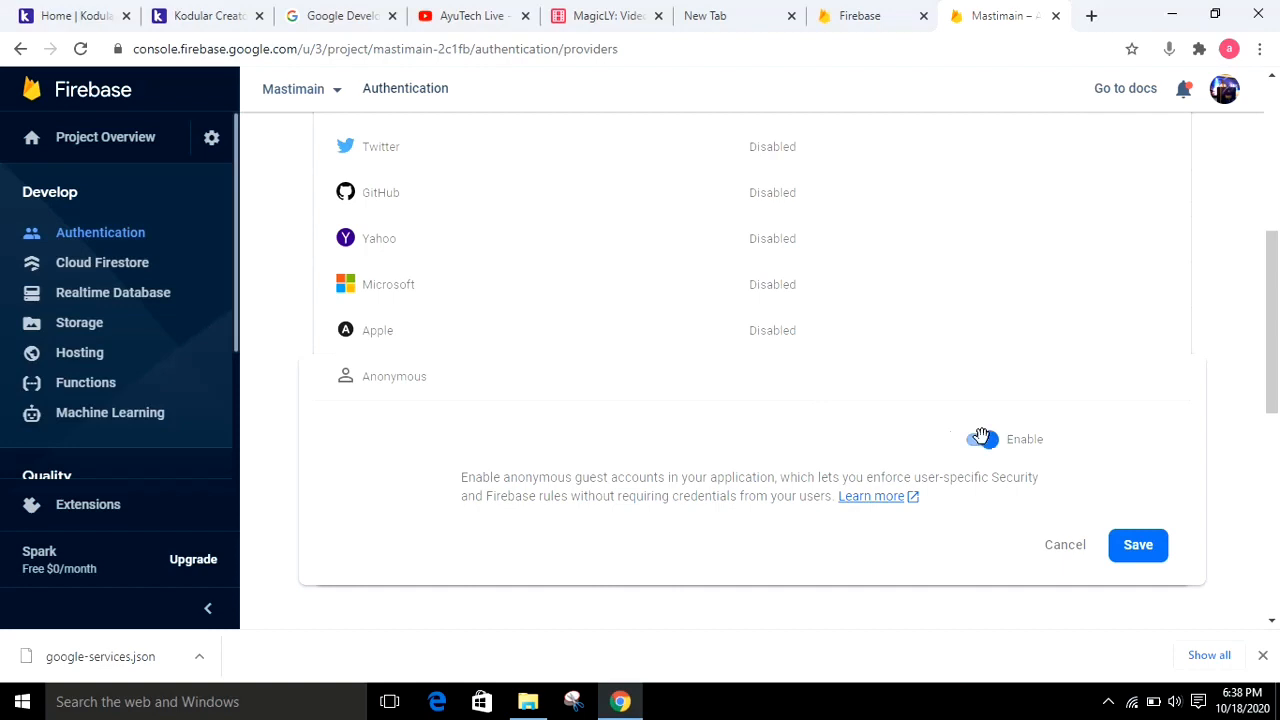
left_click(1133, 547)
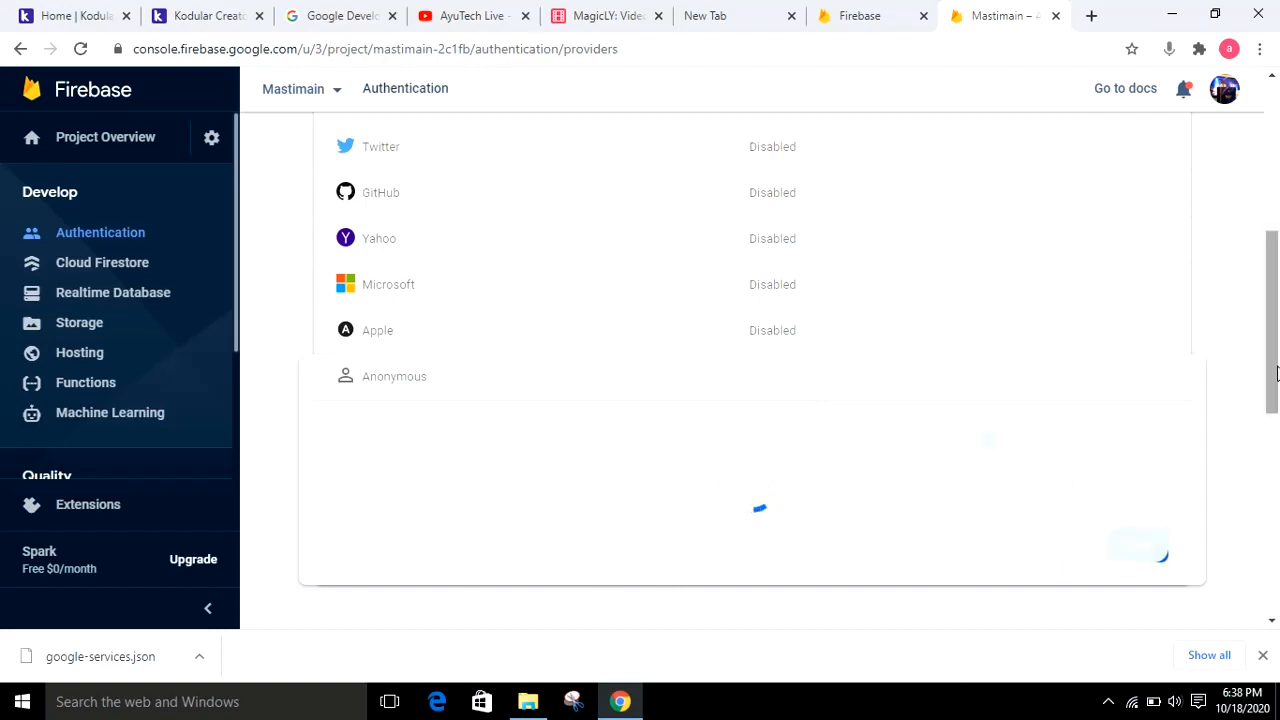
scroll(1276, 373, "up", 2)
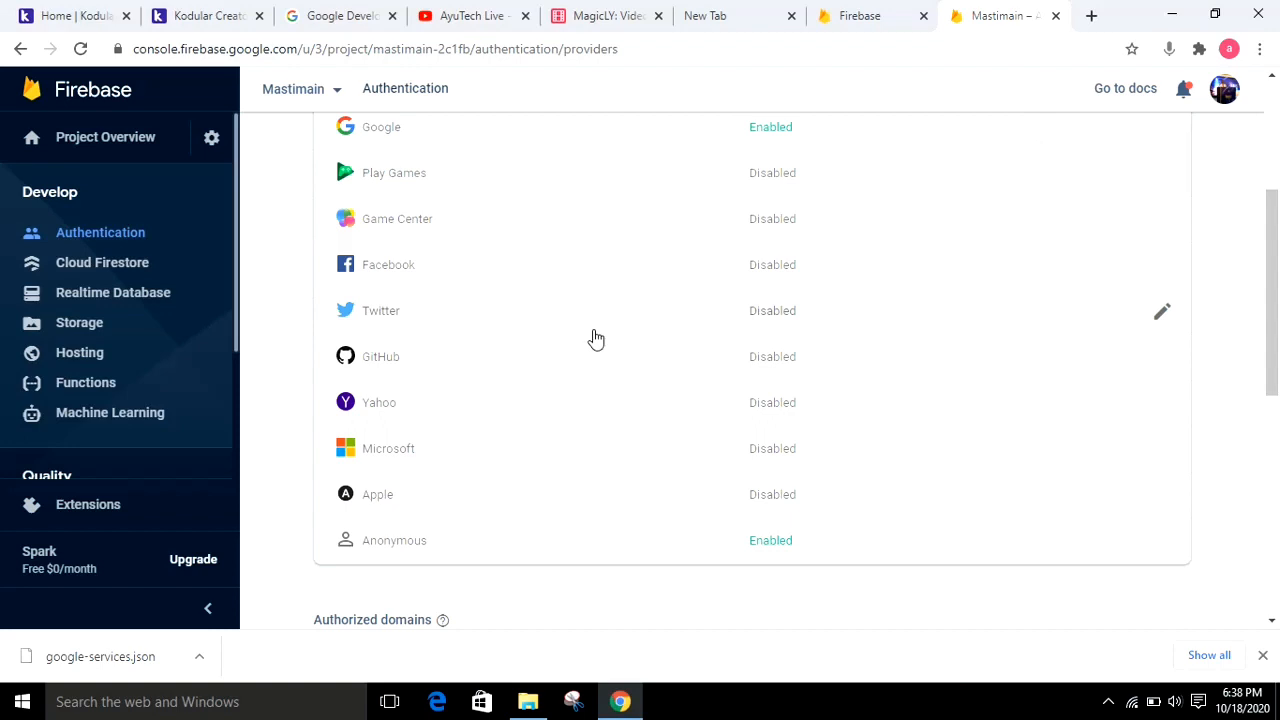
Create a Realtime Database for the Mastimain project with its security rules started in test mode
left_click(155, 307)
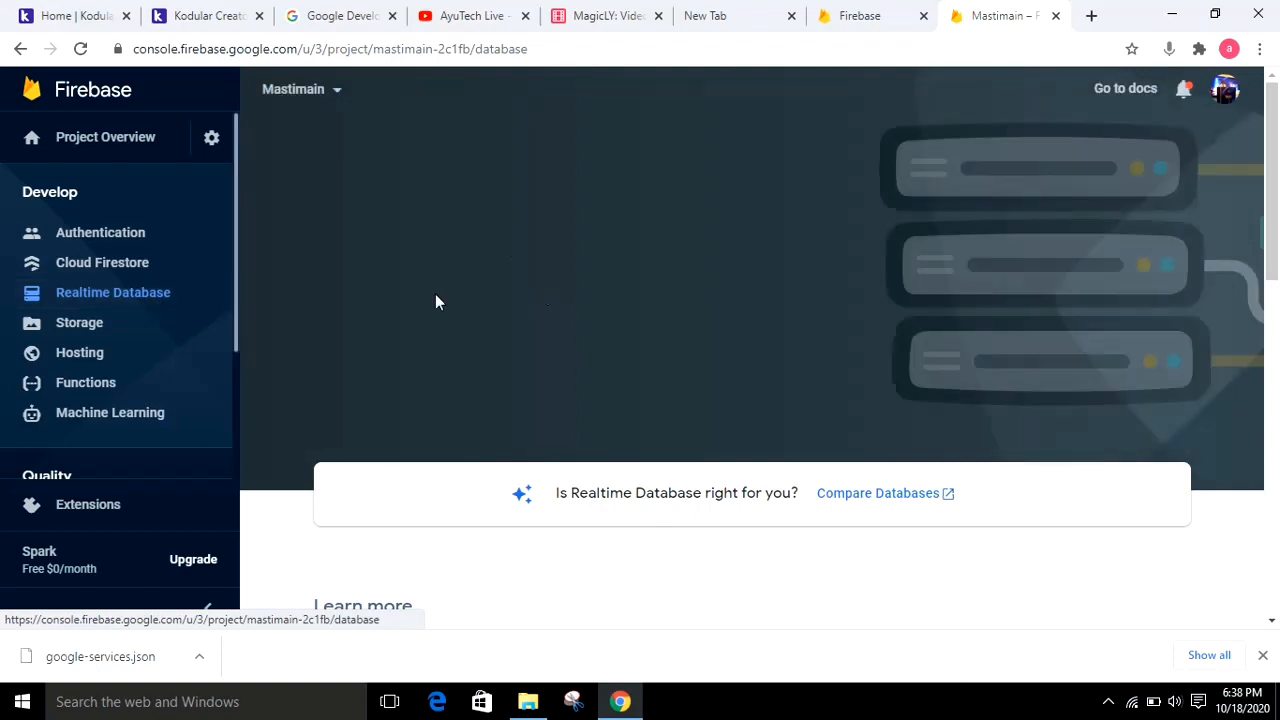
left_click(367, 338)
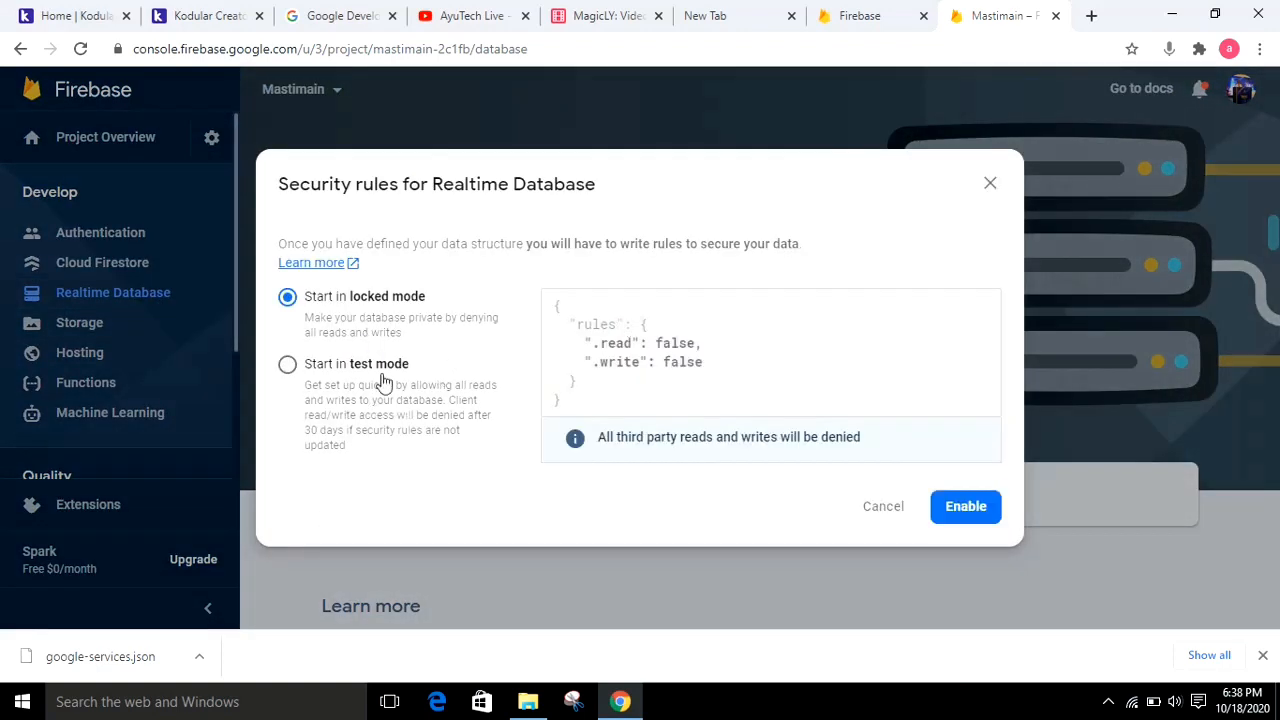
left_click(365, 380)
left_click(958, 515)
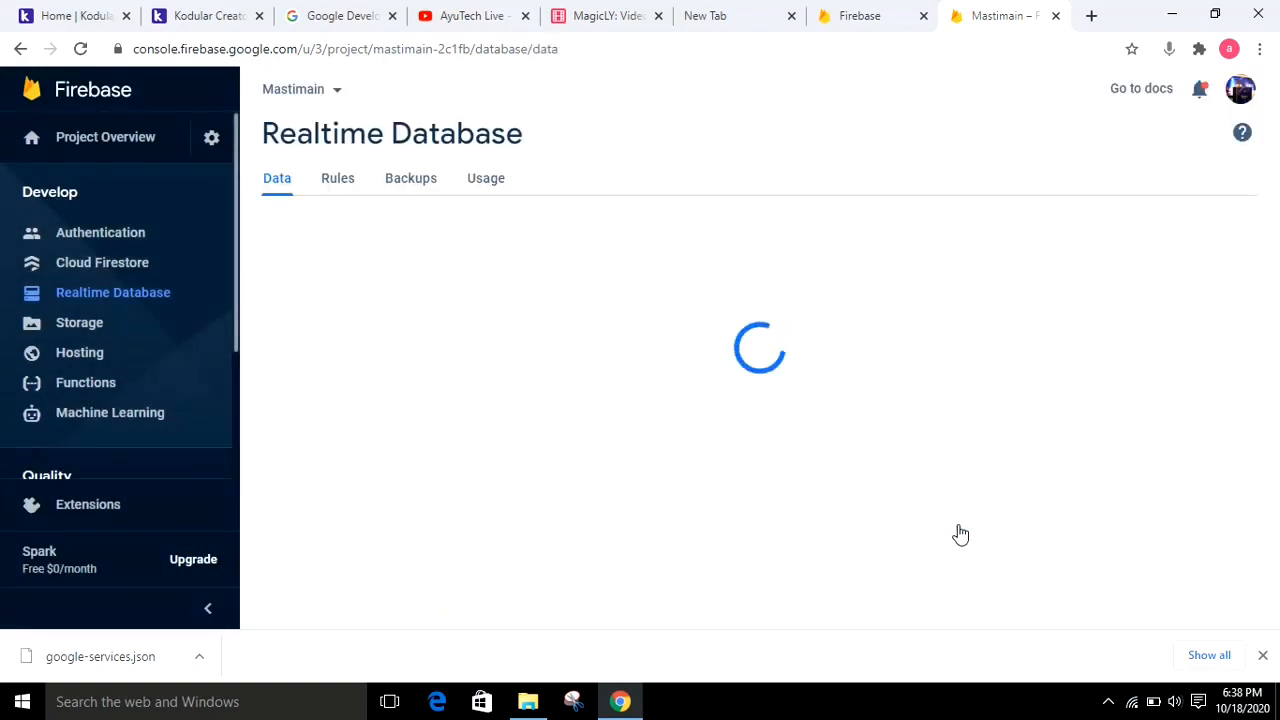
Switch to Kodular Creator and look through the Screen1 component tree of the Masti project for its Firebase components
left_click(192, 15)
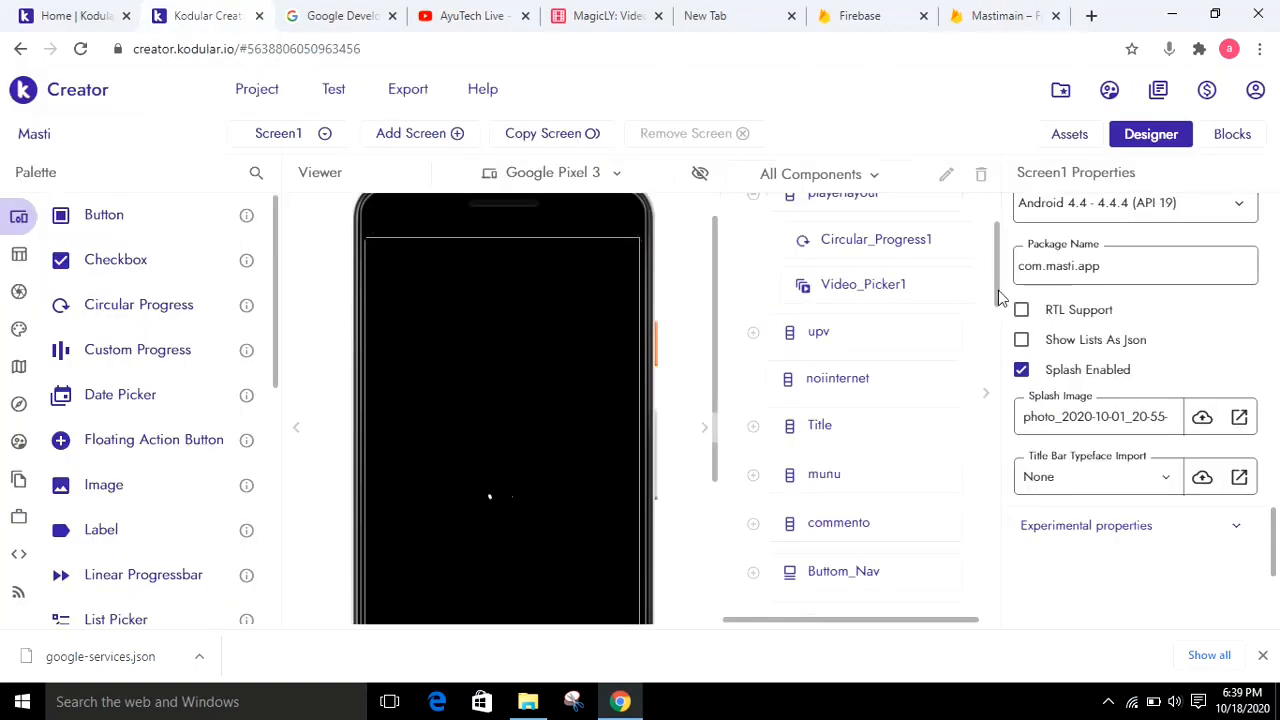
left_click_drag(989, 238, 997, 193)
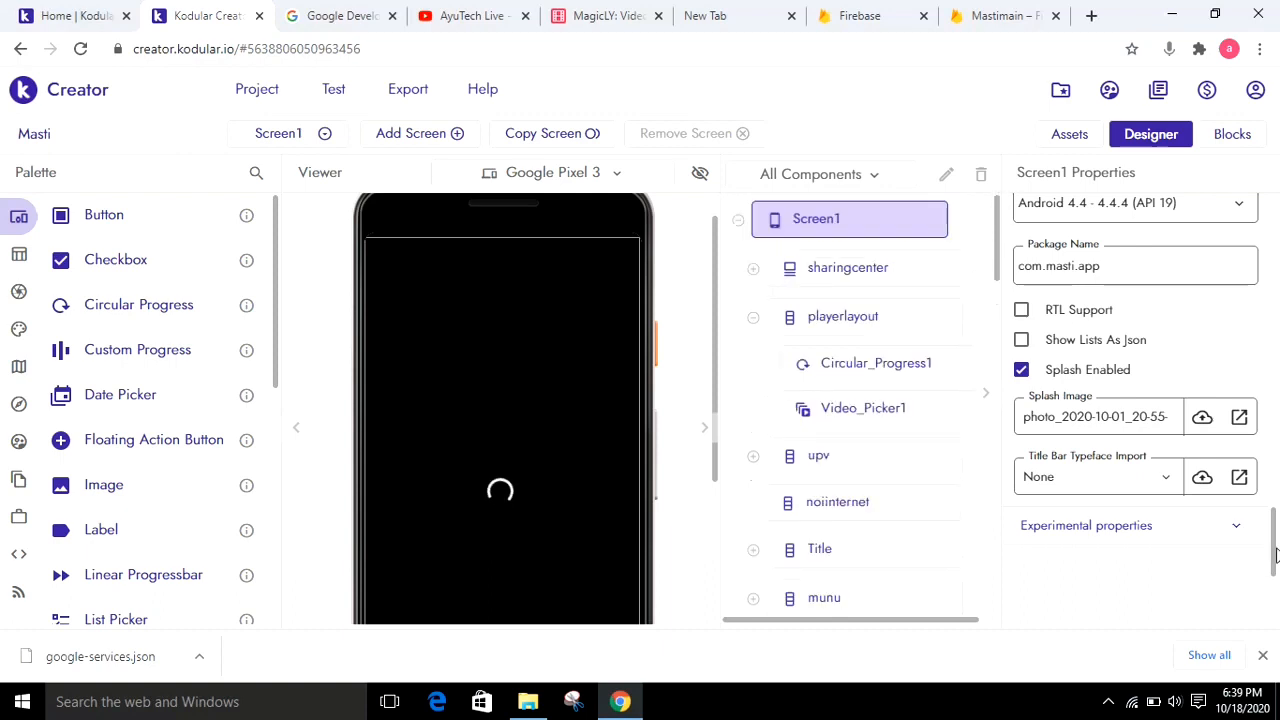
scroll(1278, 405, "up", 15)
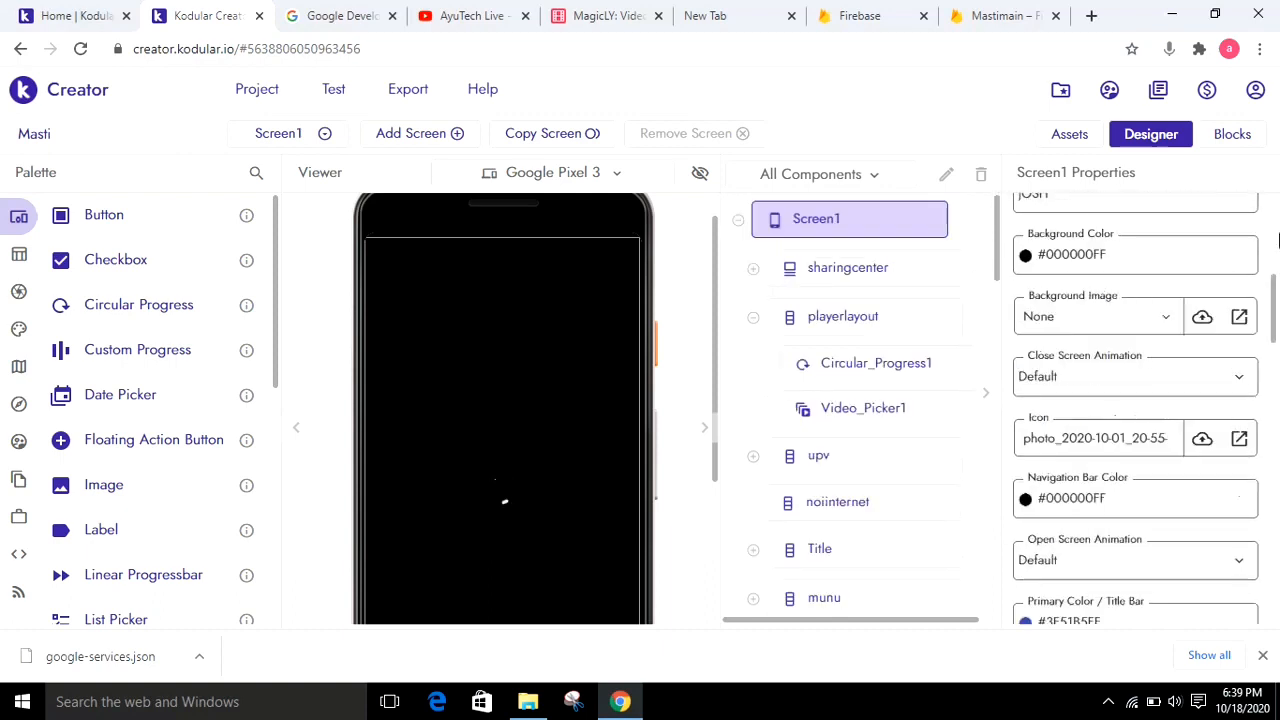
left_click(1262, 656)
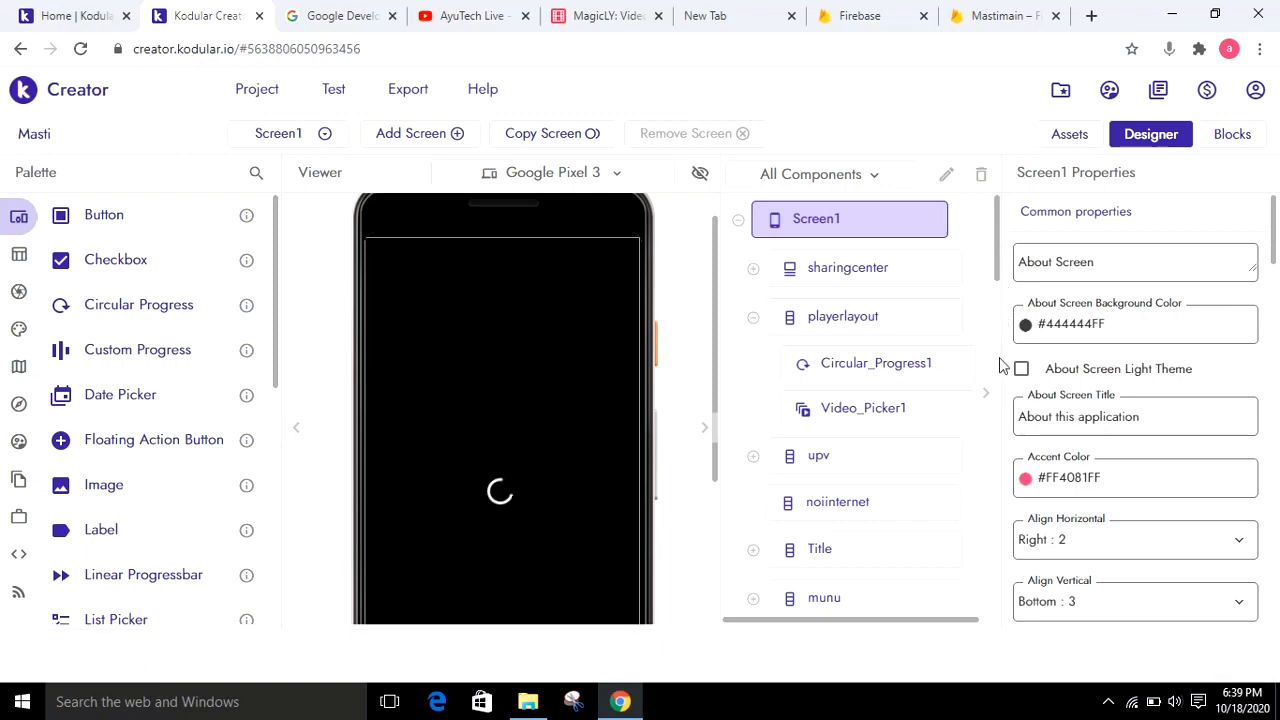
scroll(757, 258, "down", 5)
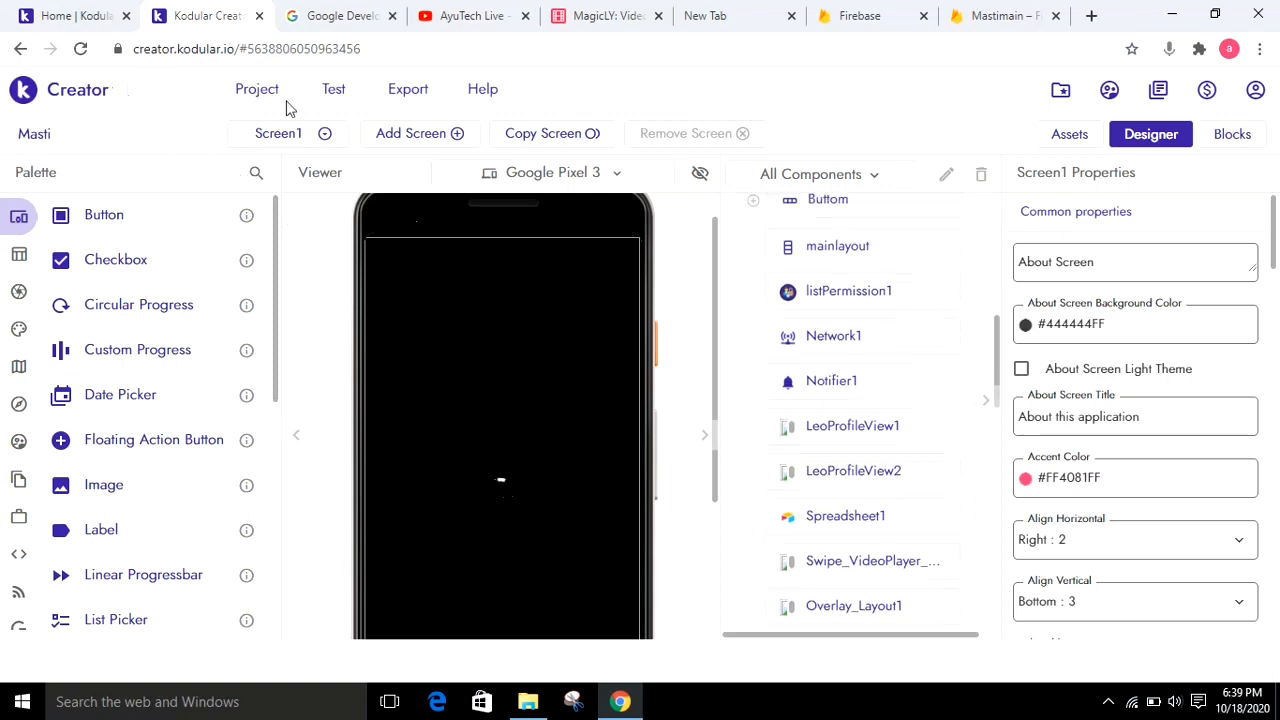
left_click(81, 50)
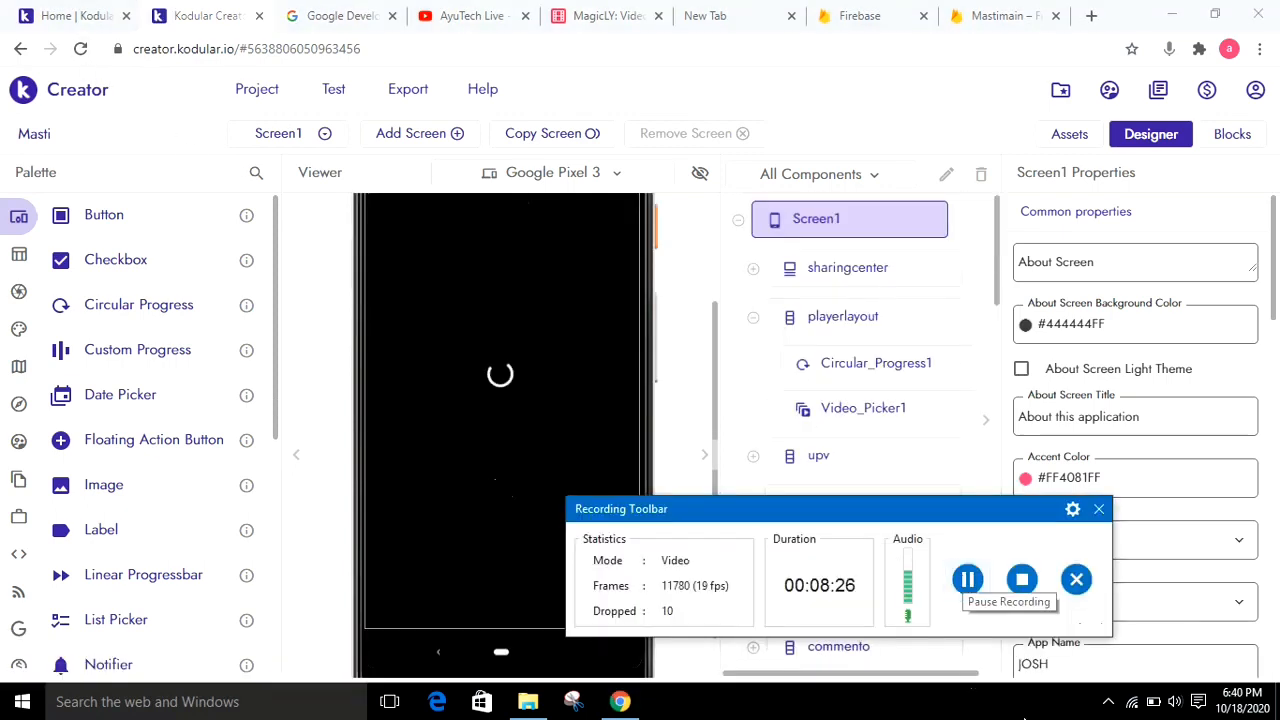
left_click(1108, 702)
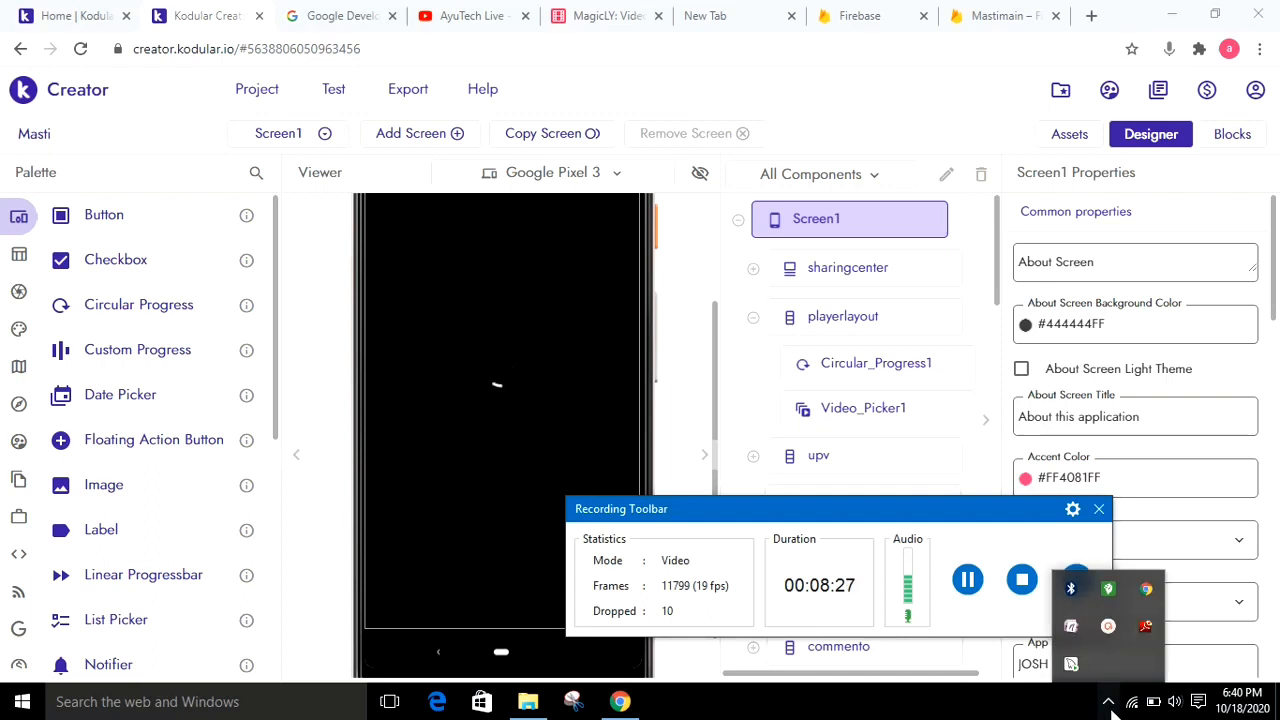
left_click(1107, 626)
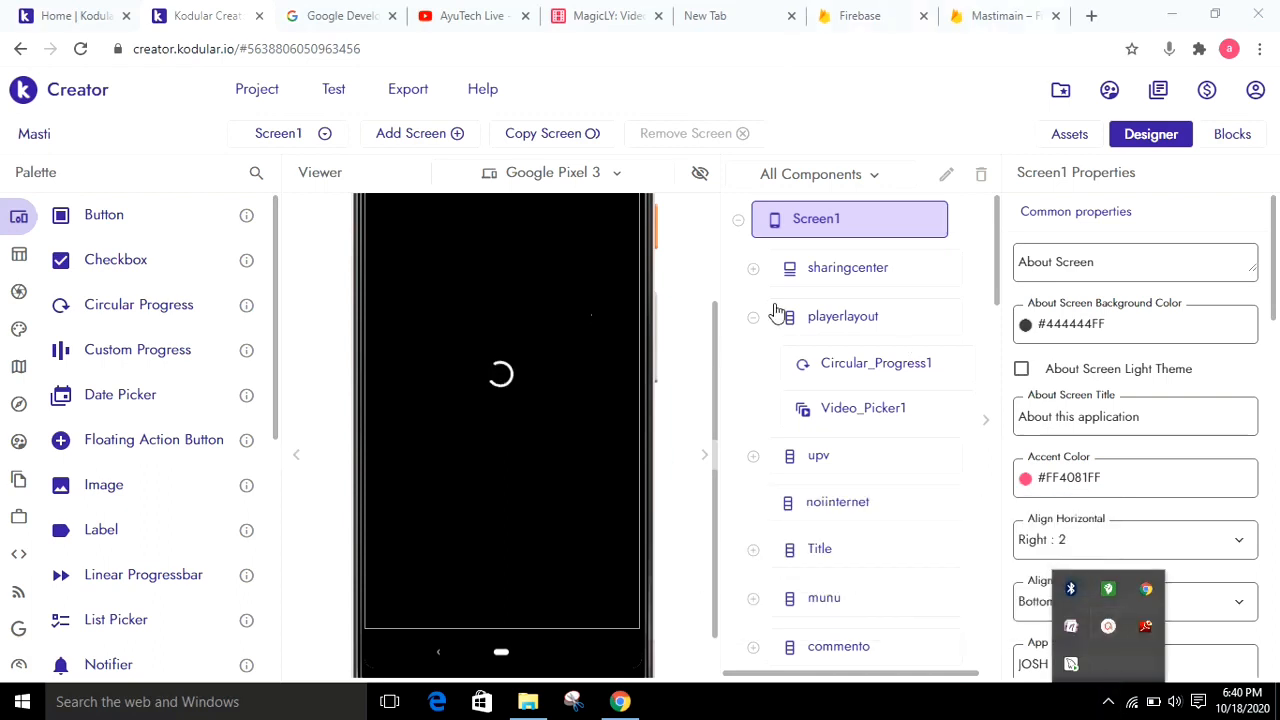
left_click(997, 280)
scroll(996, 290, "down", 2)
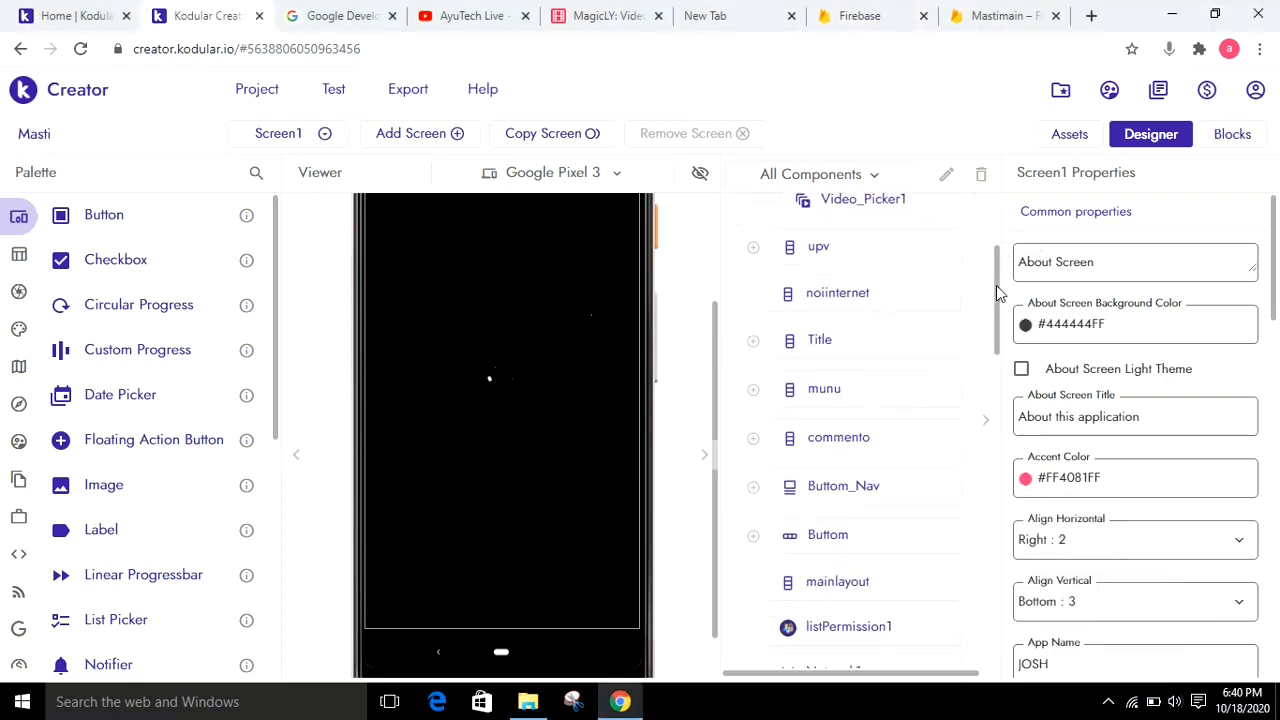
scroll(996, 380, "down", 6)
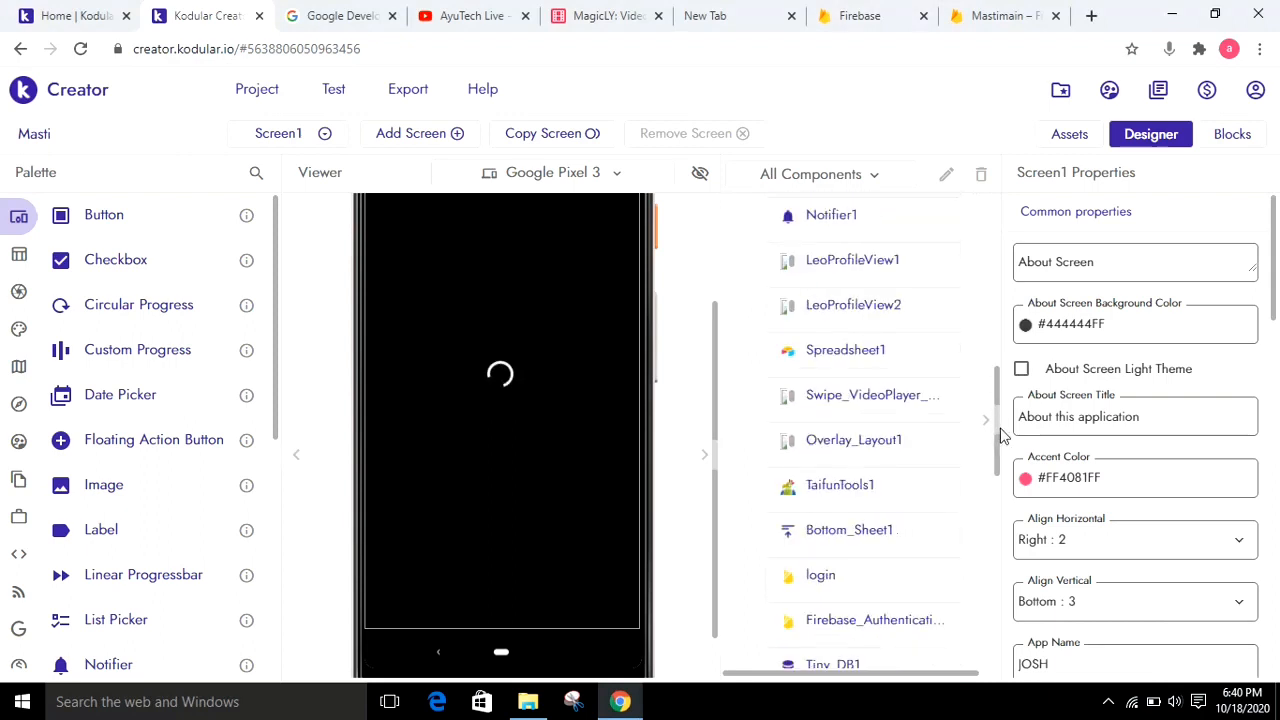
Return to Mastimain's Realtime Database in Firebase and add a child named Vimox with value 0 under the root mastimain-2c1fb
left_click(1000, 15)
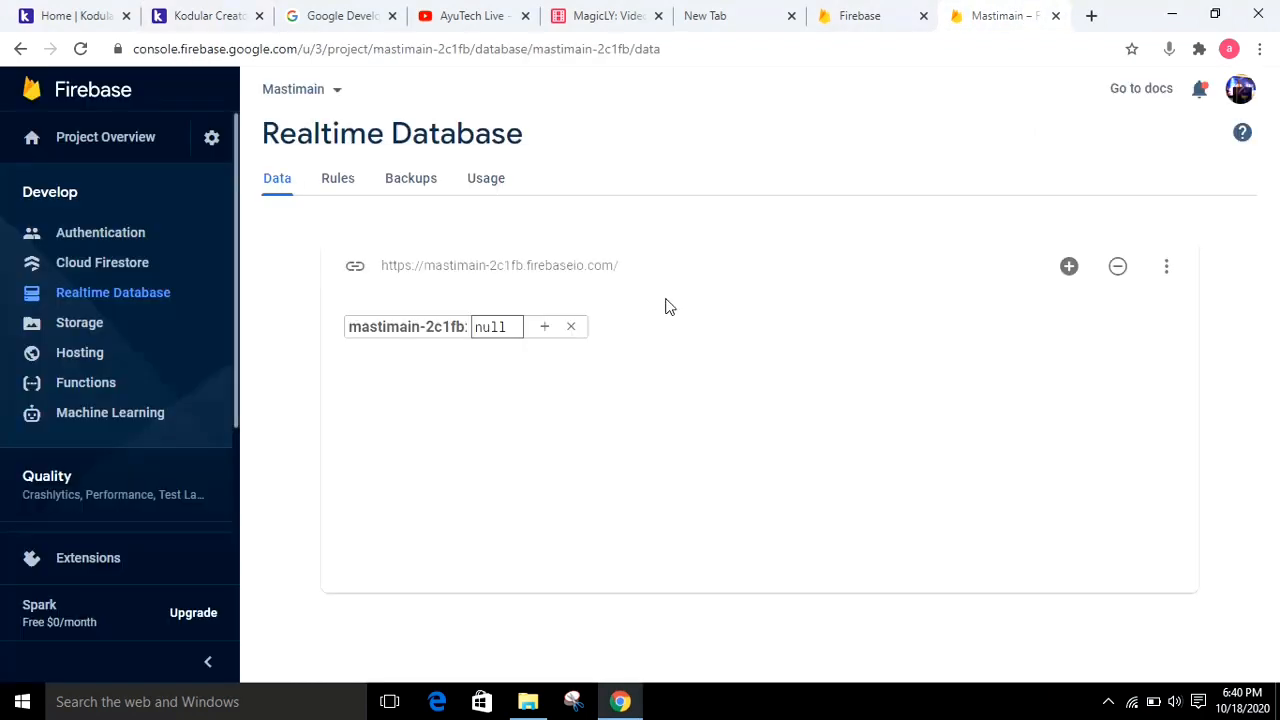
left_click(545, 330)
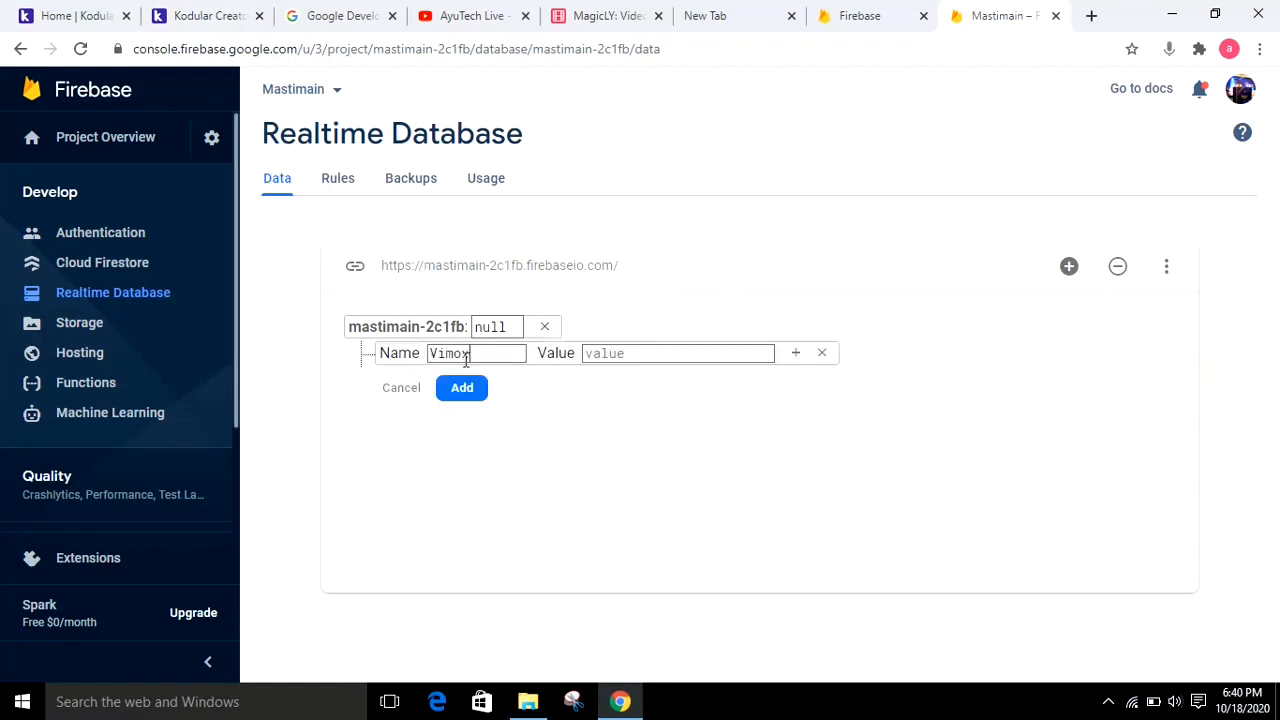
type("0")
left_click(465, 392)
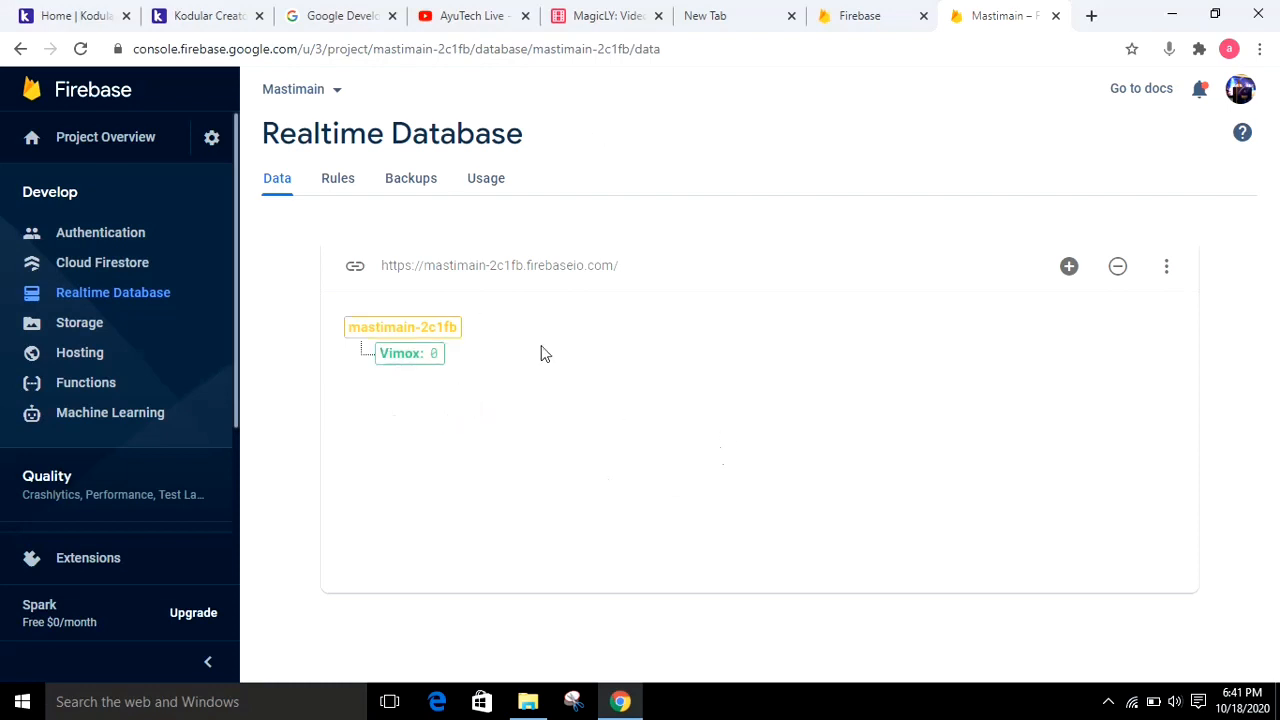
Switch back to Kodular Creator and open the properties of the login Firebase database component in Screen1
left_click(220, 12)
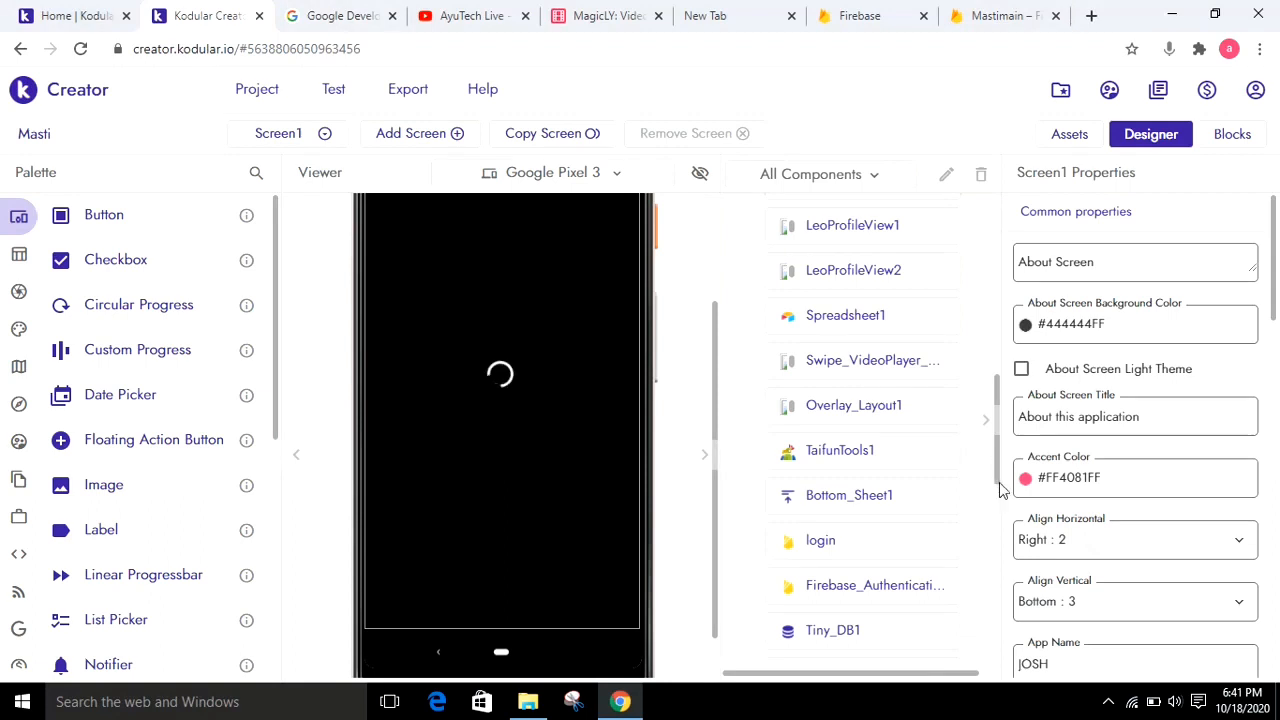
scroll(1000, 490, "down", 5)
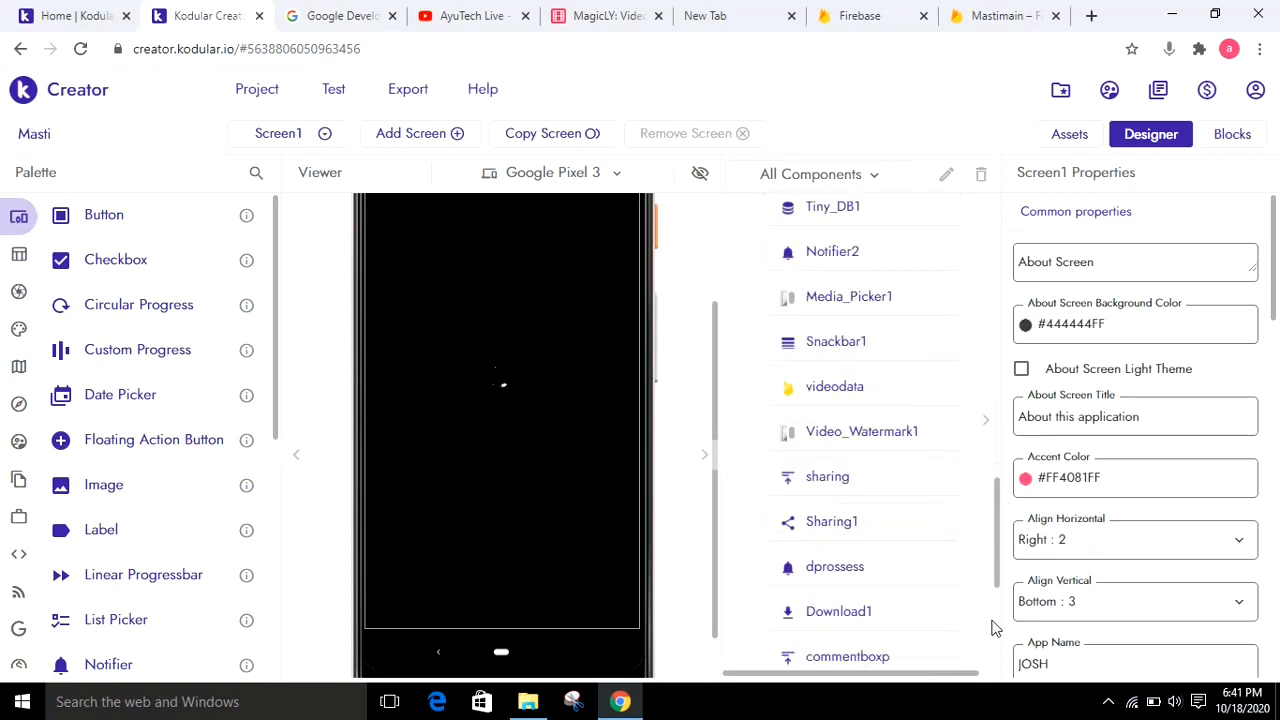
scroll(993, 630, "down", 3)
left_click_drag(995, 643, 1000, 513)
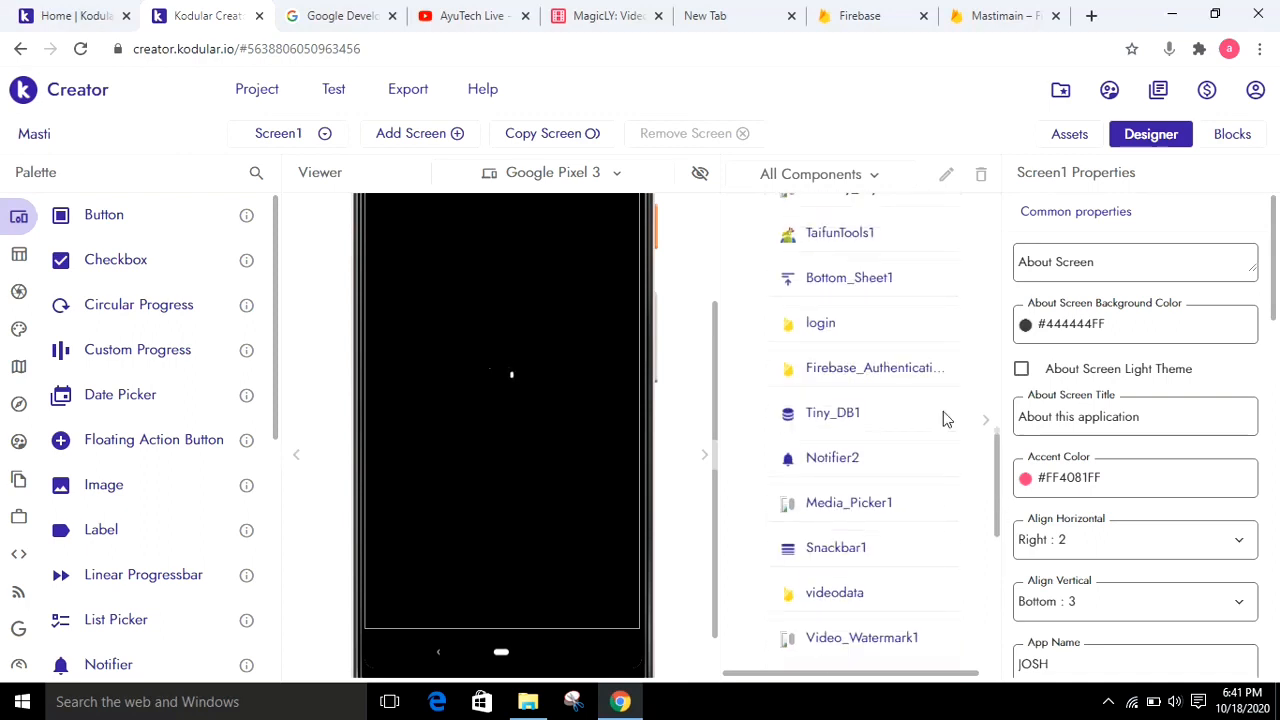
scroll(910, 411, "up", 1)
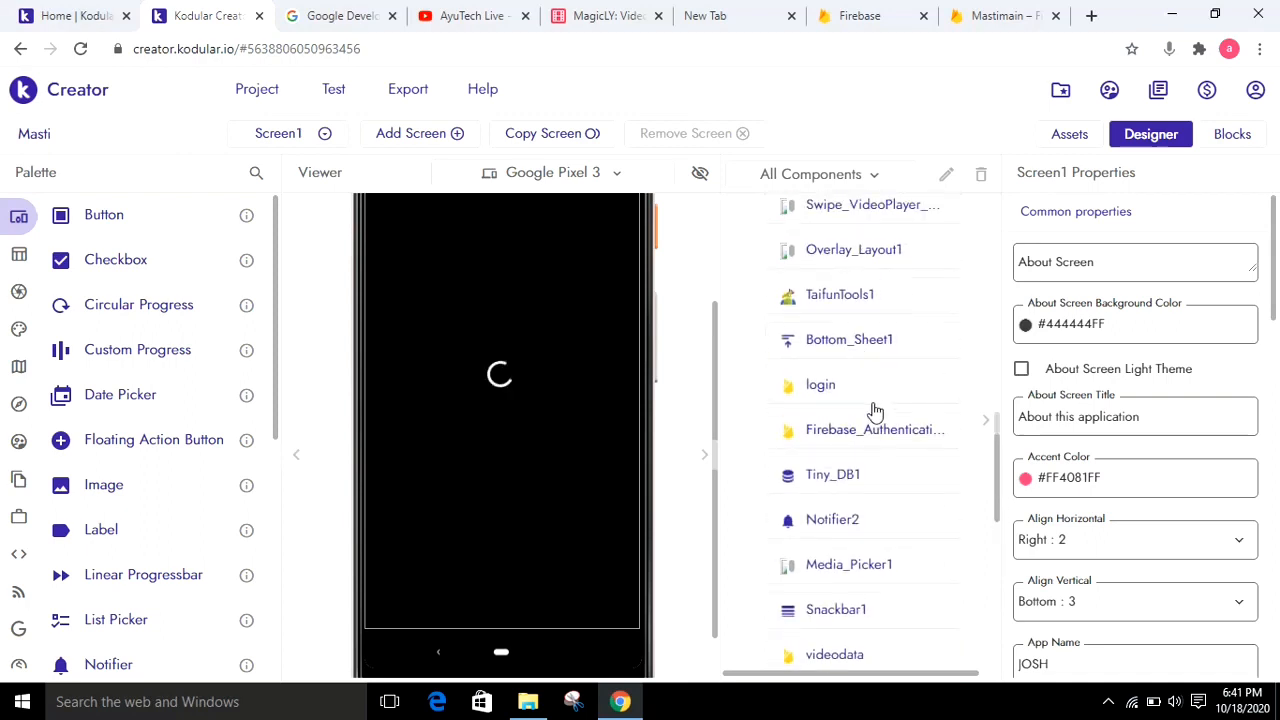
left_click(872, 400)
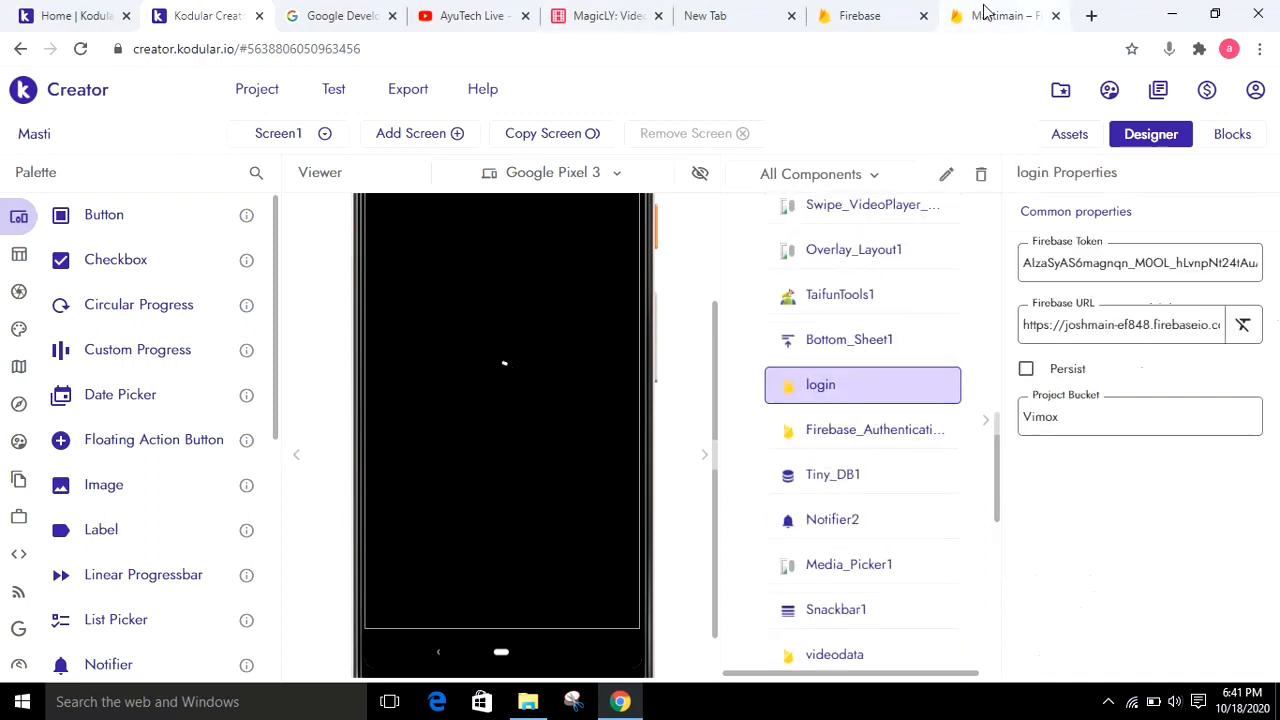
left_click(997, 12)
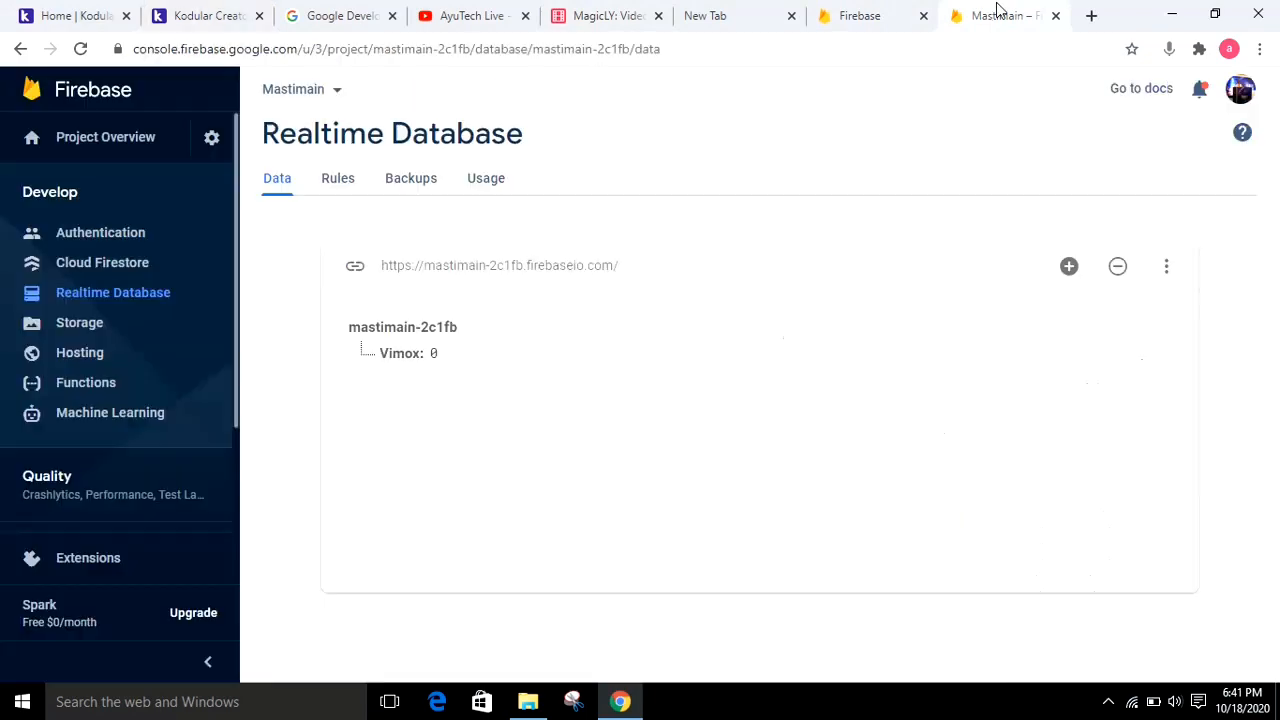
left_click(526, 266)
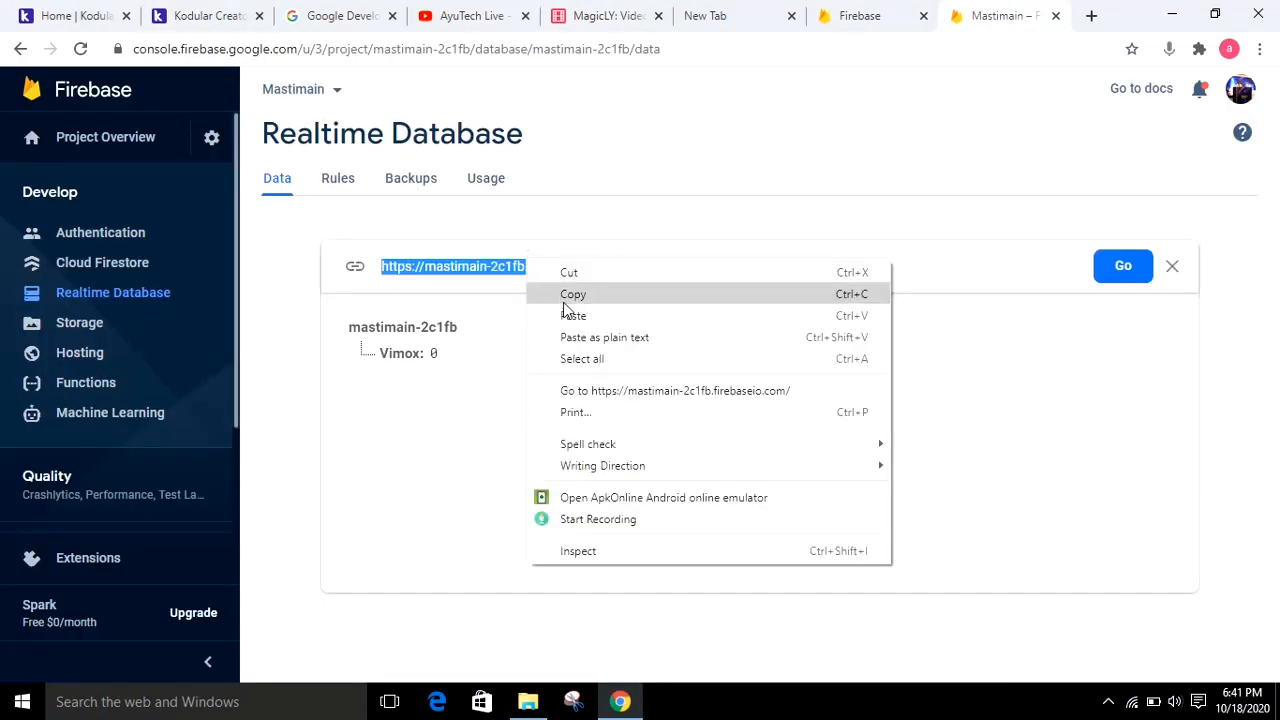
left_click(563, 303)
left_click(205, 15)
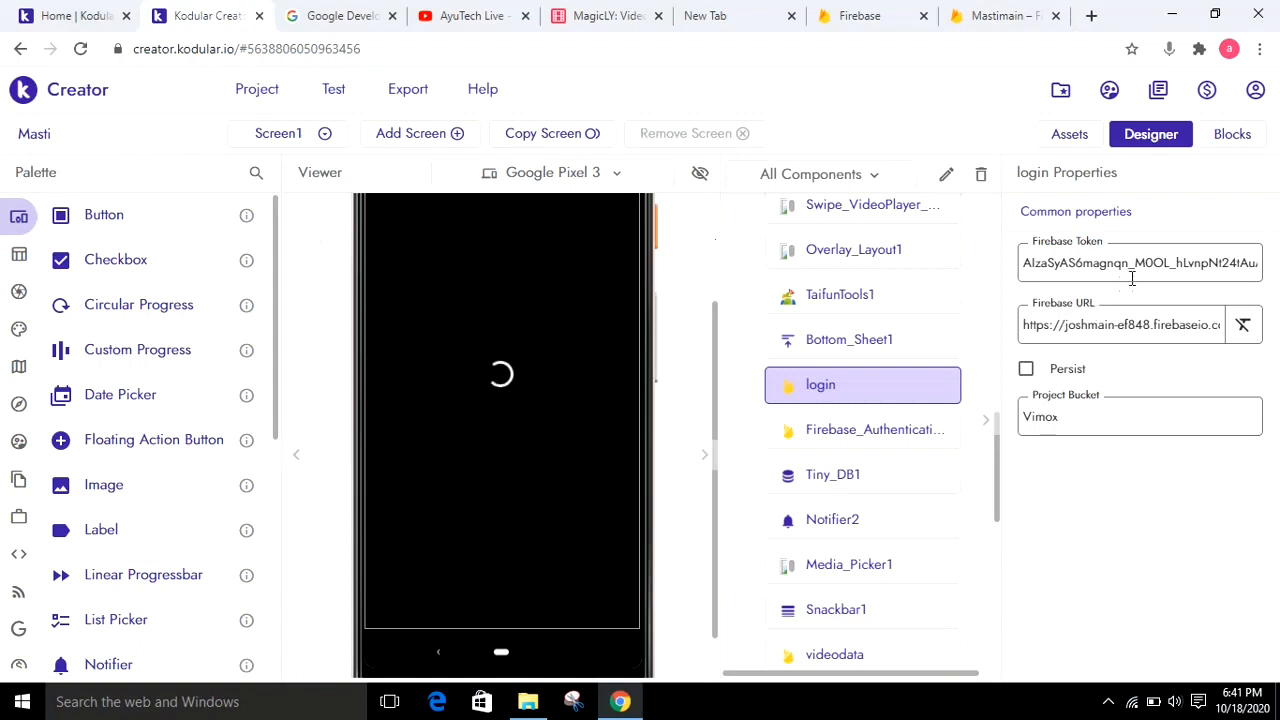
triple_click(1117, 327)
key("ctrl+v")
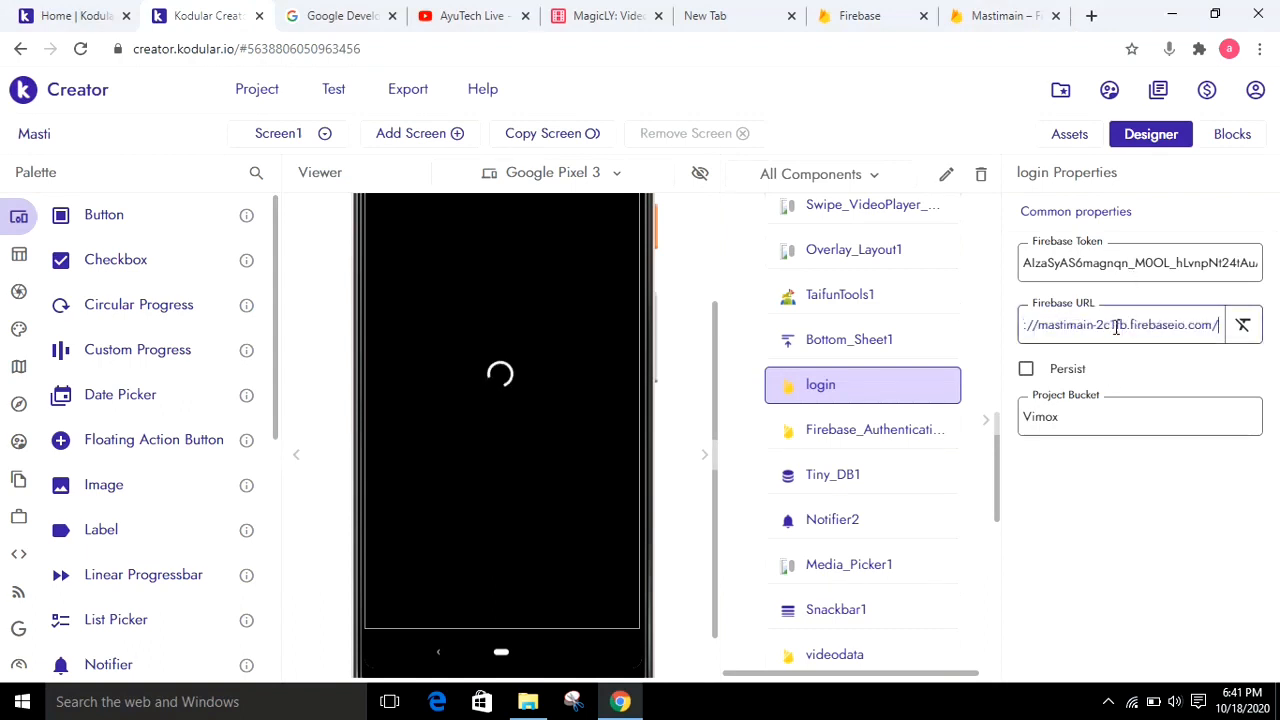
left_click(1152, 516)
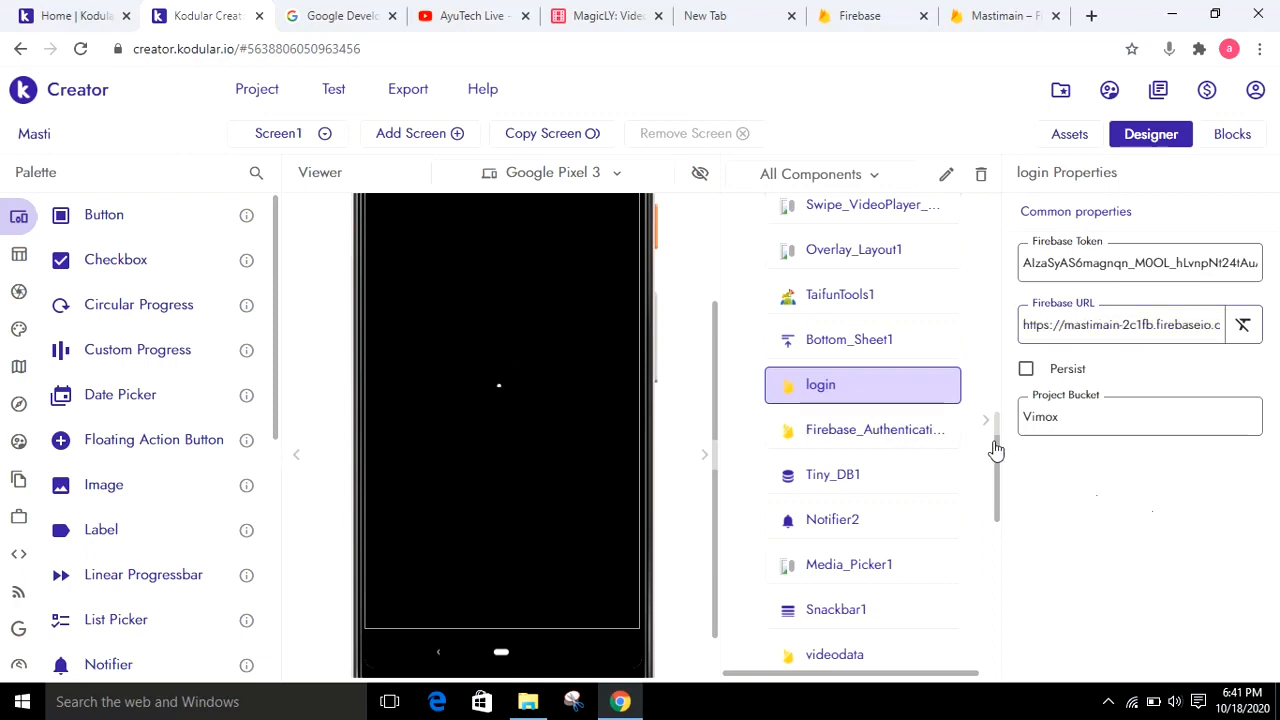
Open the properties of the Forcomment Firebase database component in Screen1
left_click_drag(997, 510, 1005, 661)
scroll(871, 414, "down", 2)
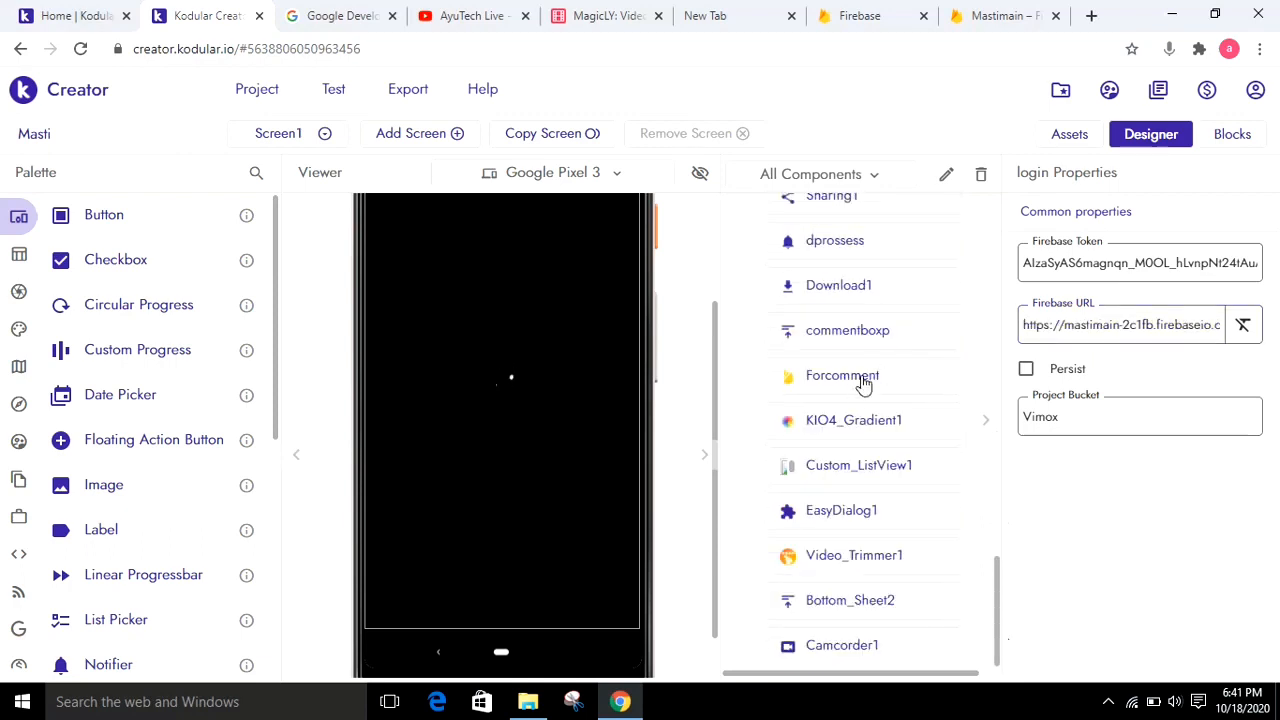
left_click(862, 385)
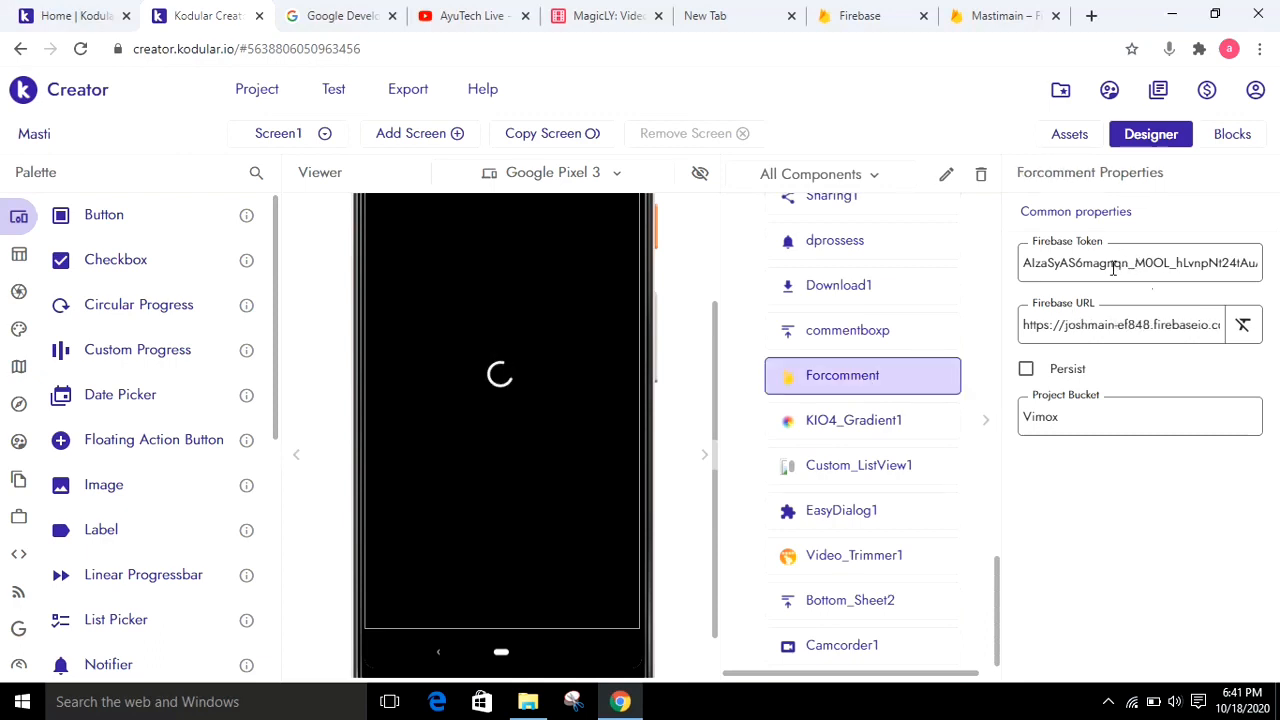
Switch to Firebase and copy the Web API key from the general project settings of Mastimain
left_click(995, 16)
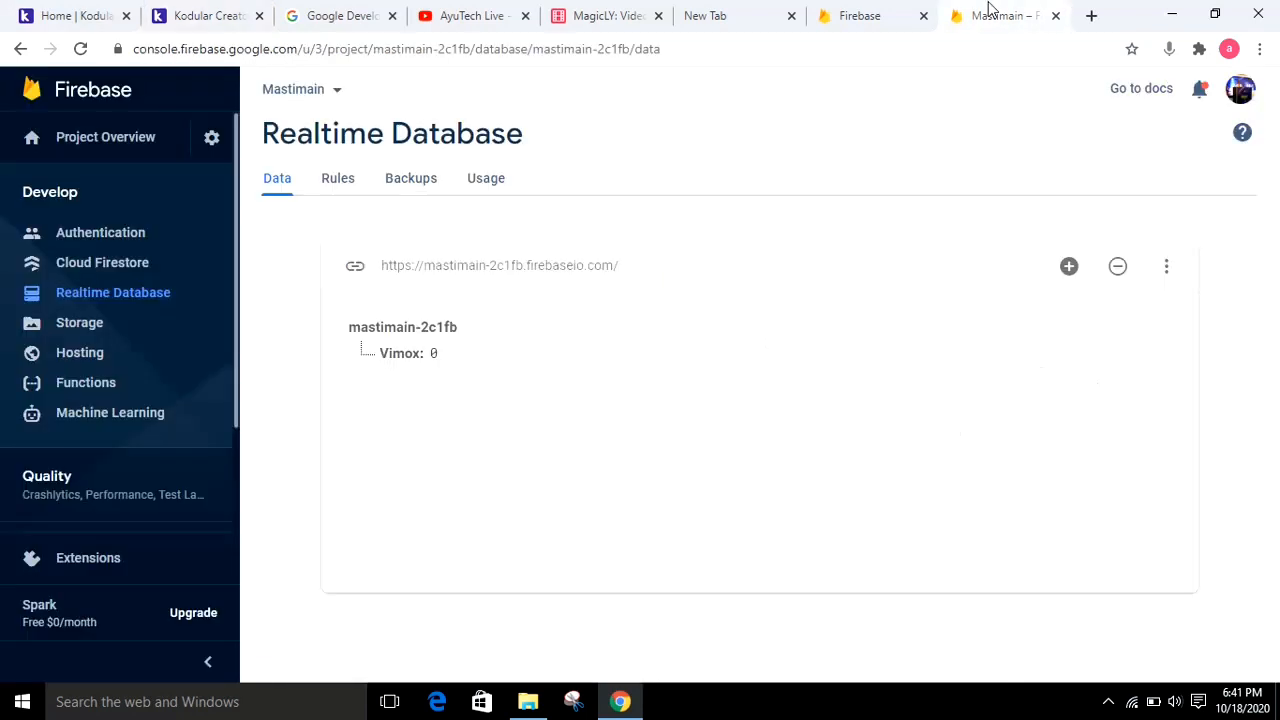
left_click(208, 140)
left_click(305, 152)
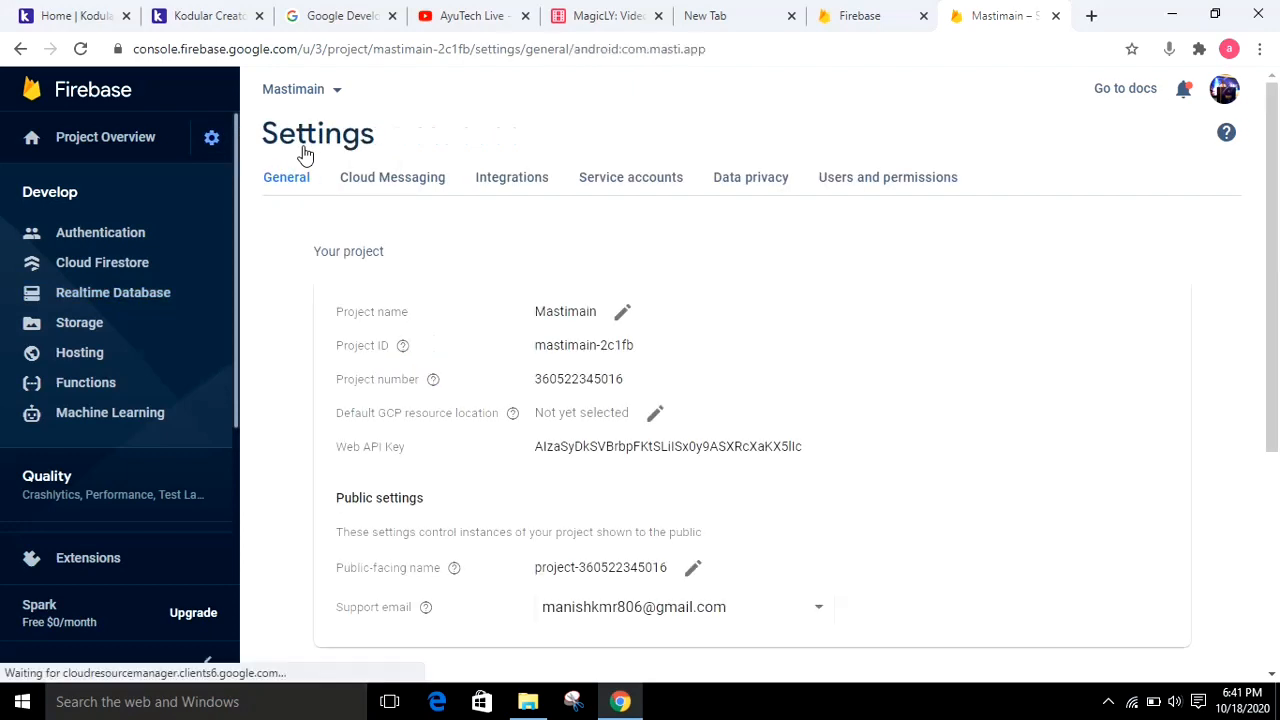
double_click(603, 447)
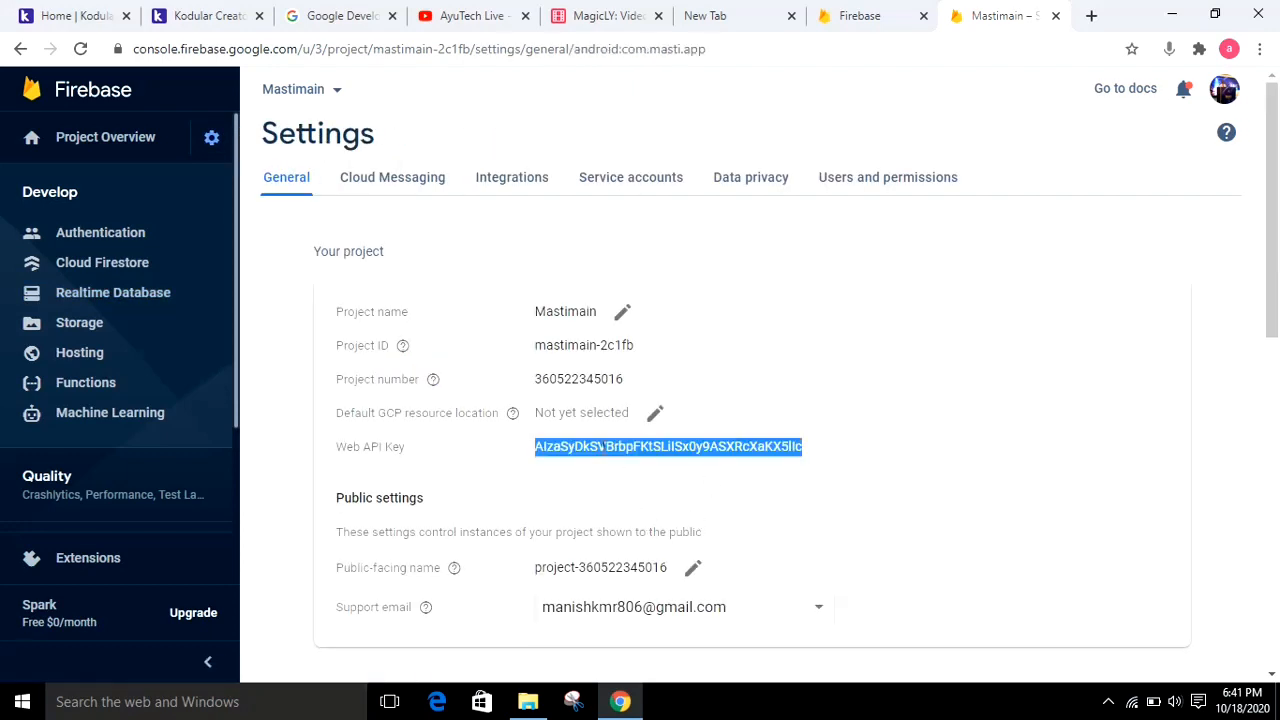
right_click(603, 450)
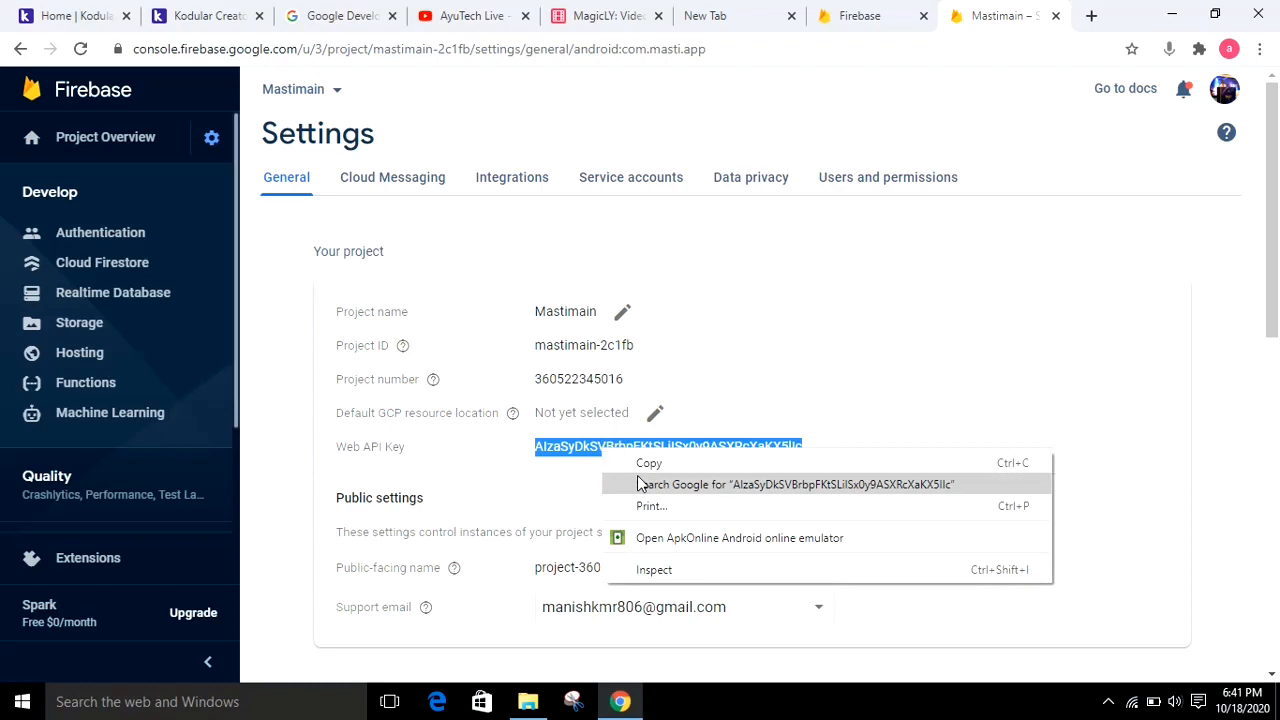
left_click(692, 460)
Return to Kodular Creator and replace Forcomment's Firebase Token with the copied Web API key
left_click(200, 16)
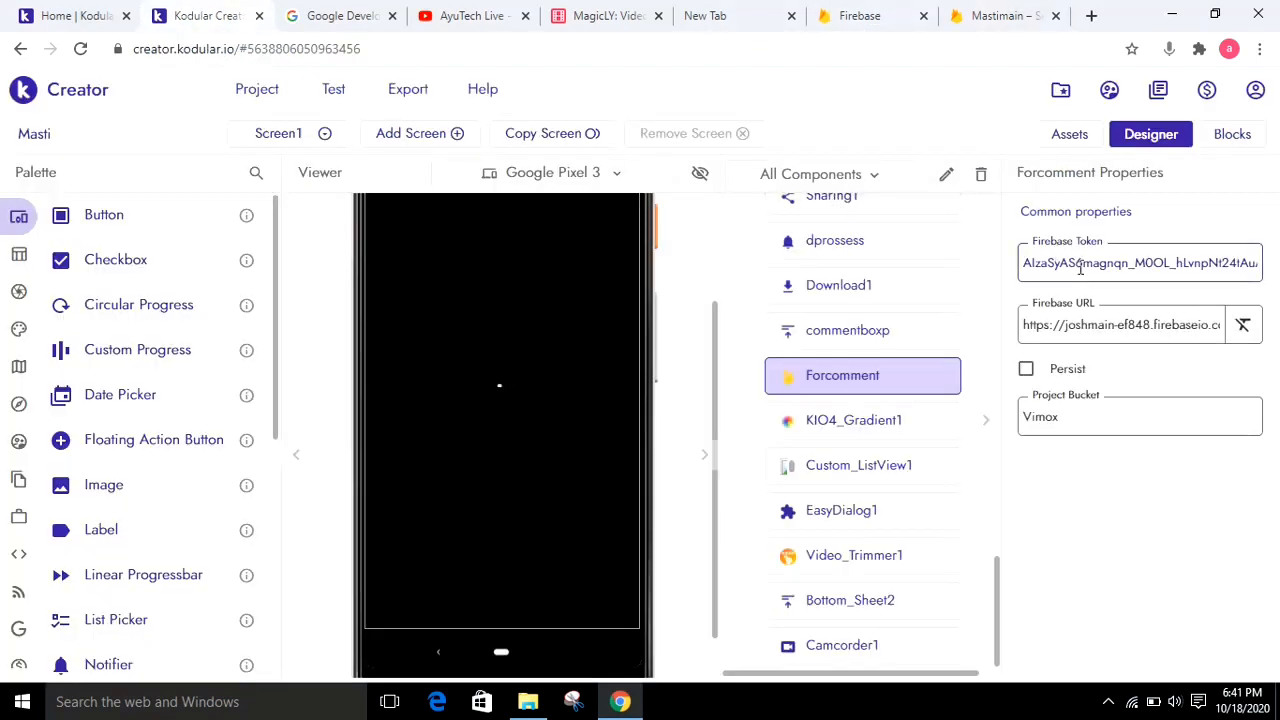
key("ctrl+a")
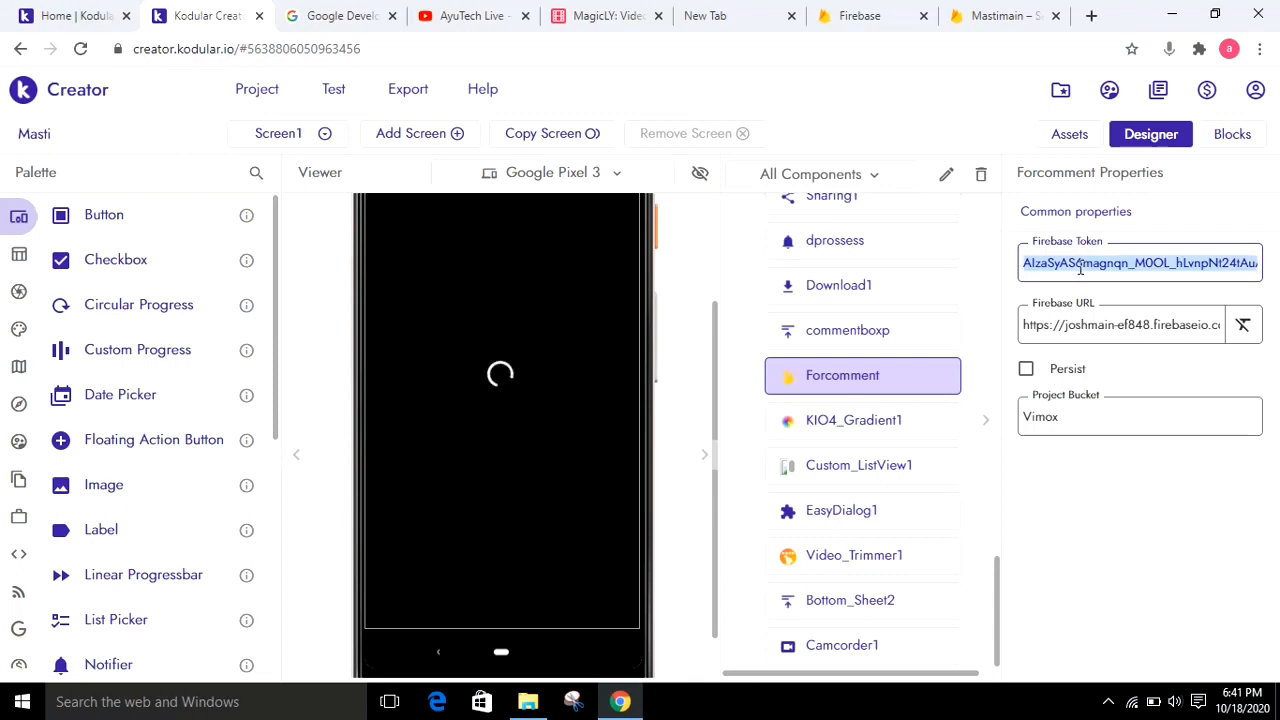
key("ctrl+v")
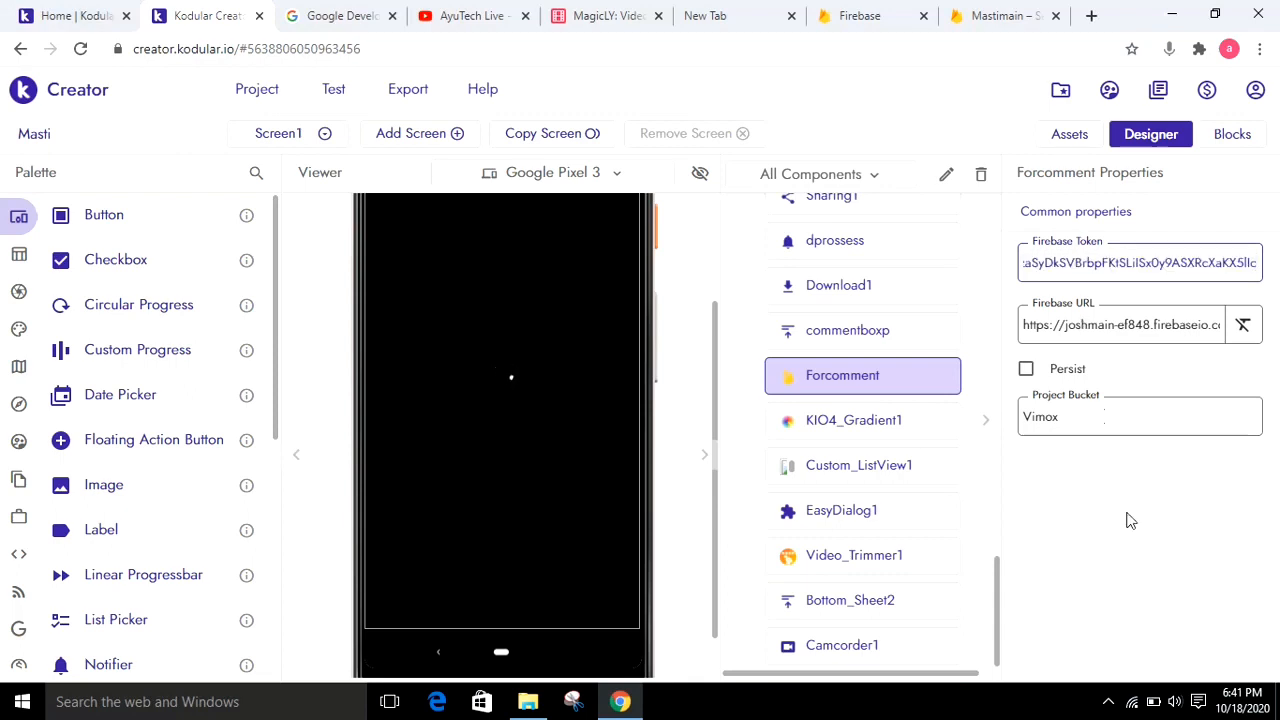
left_click(1130, 520)
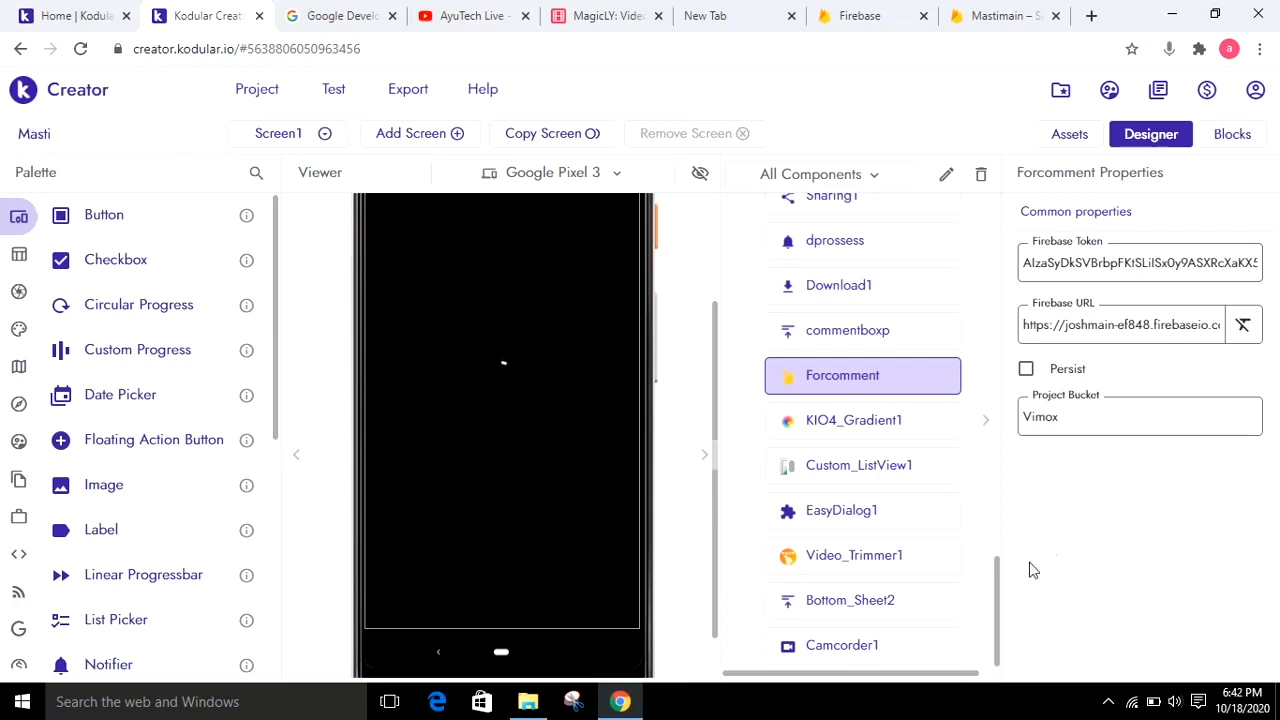
Review the Firebase URL and Project Bucket of Forcomment in Screen1 against the Mastimain project in Firebase
left_click_drag(996, 597, 997, 505)
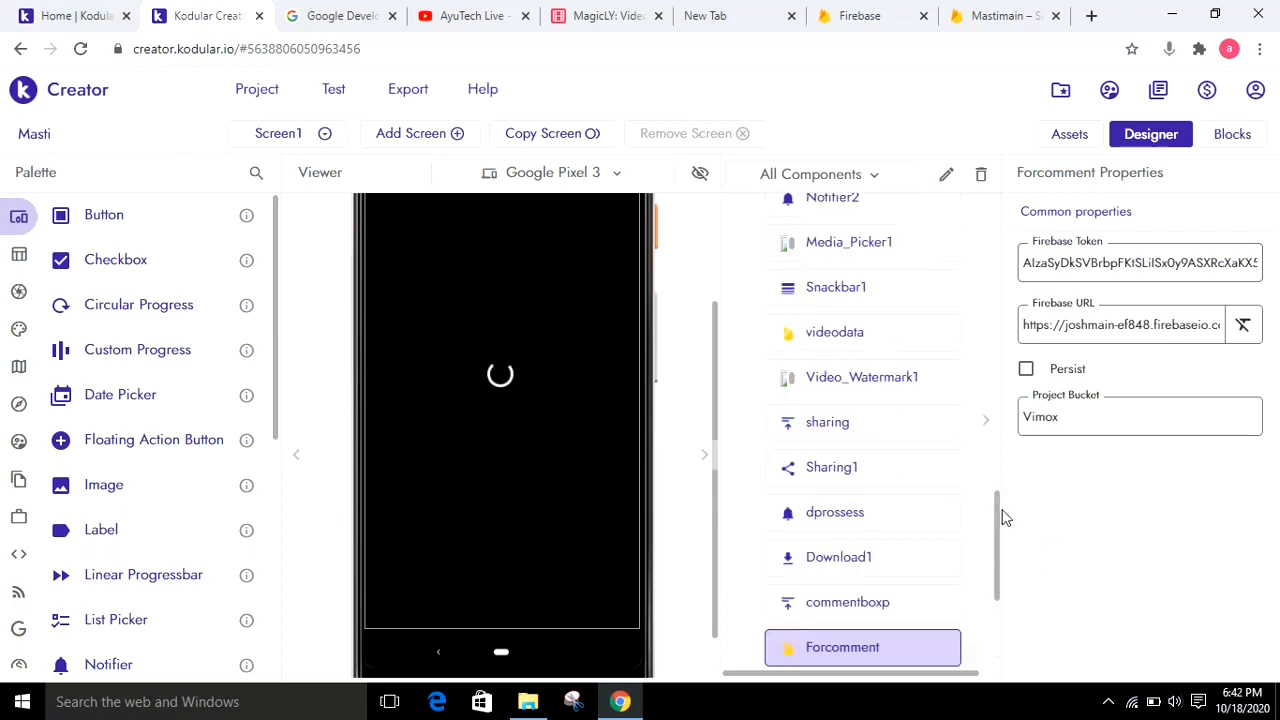
triple_click(1135, 325)
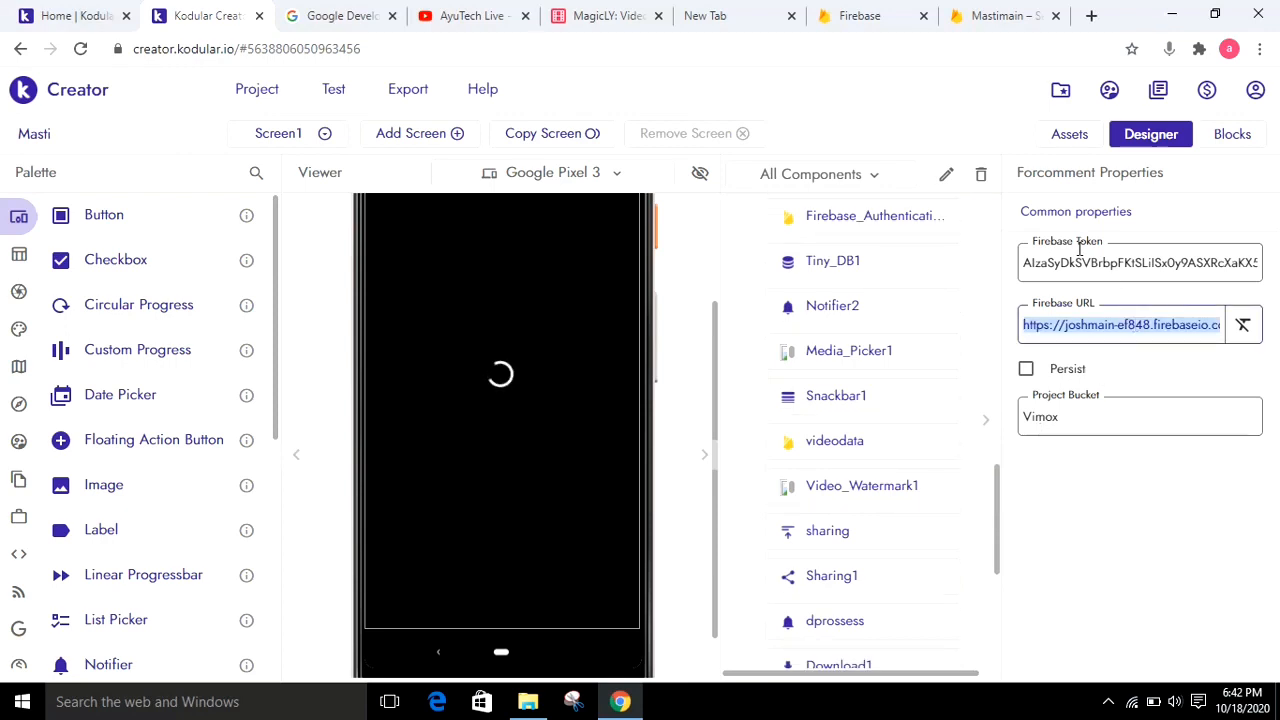
left_click(1006, 12)
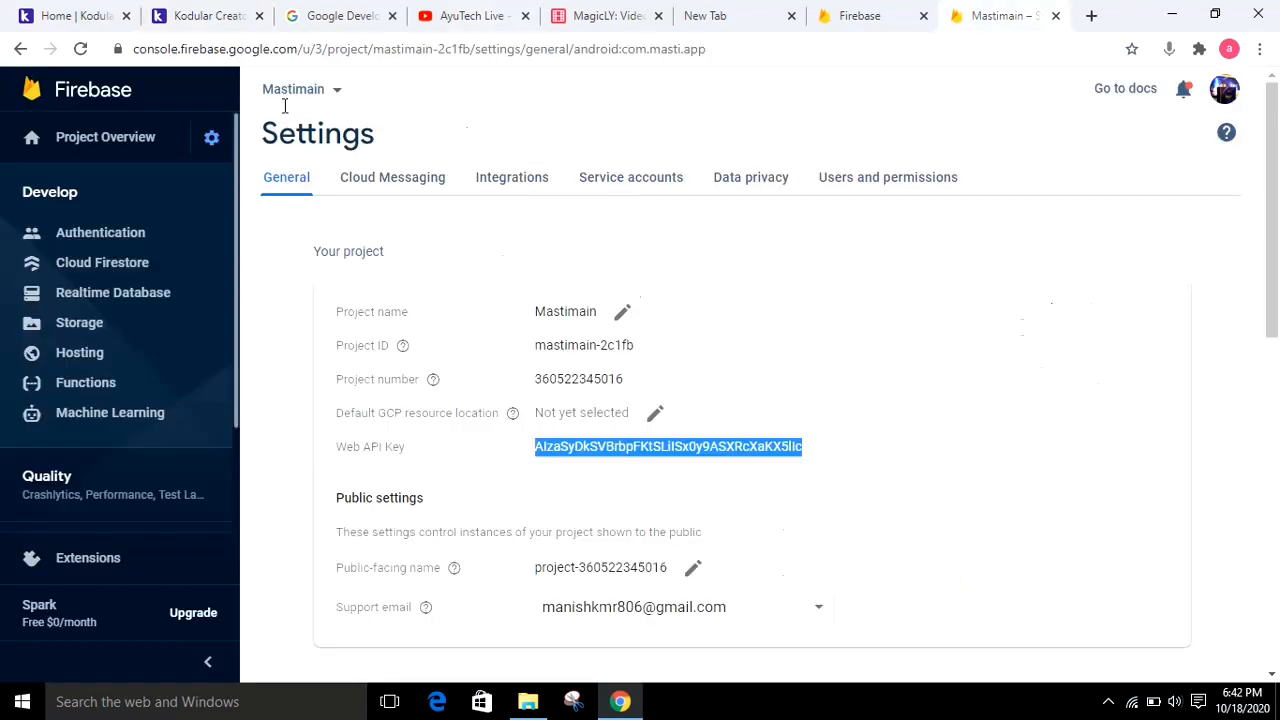
left_click(197, 12)
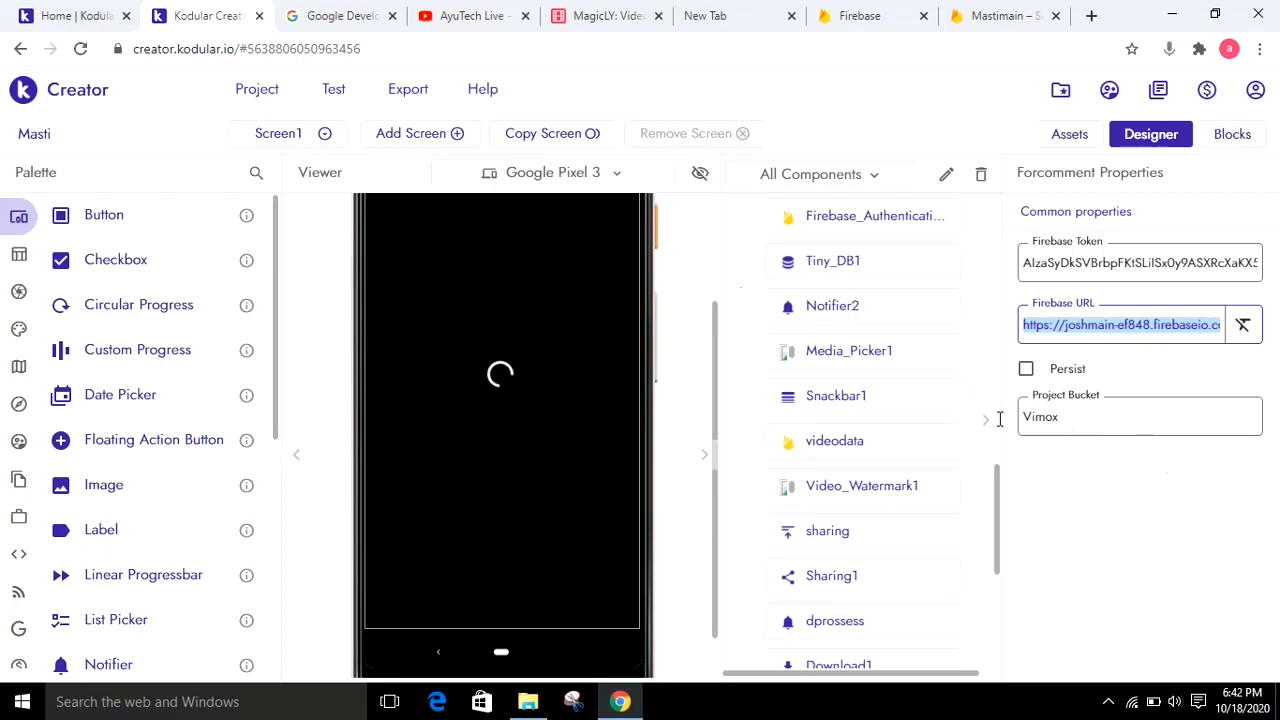
double_click(1073, 427)
left_click(1073, 427)
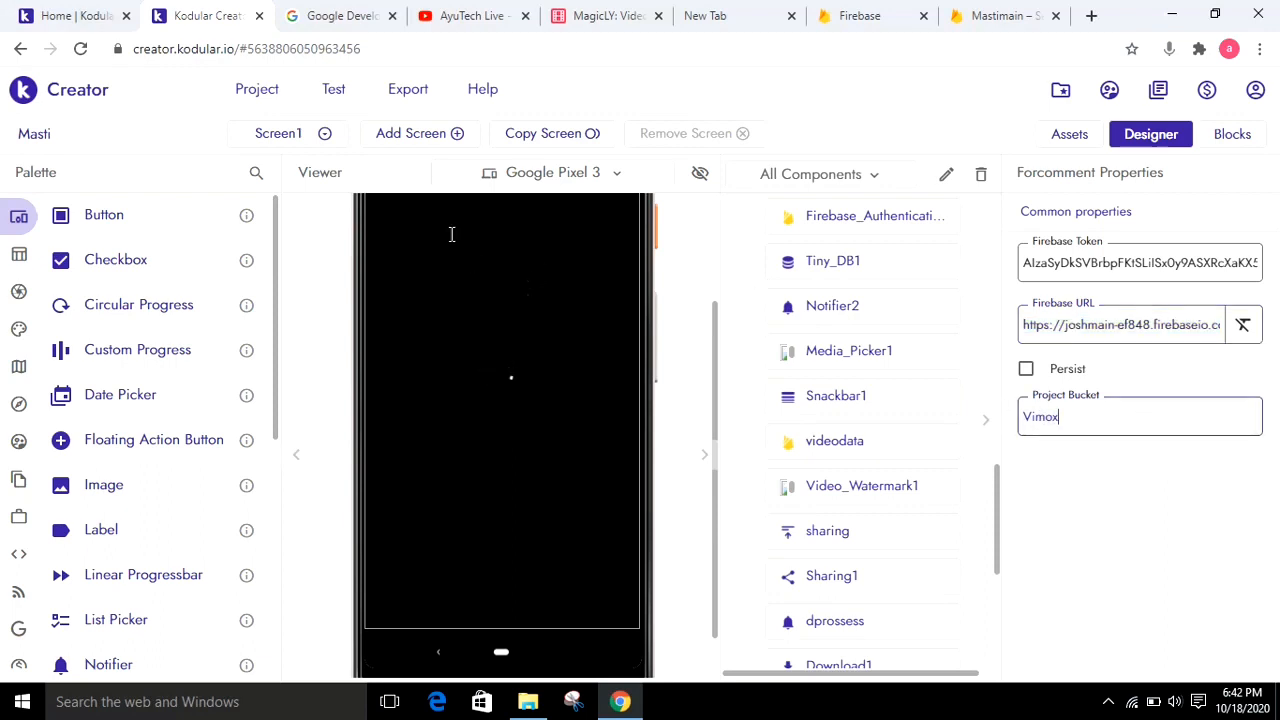
Open the edit screen and inspect the Firebase URL of its Firebase_Database1 component
left_click(285, 141)
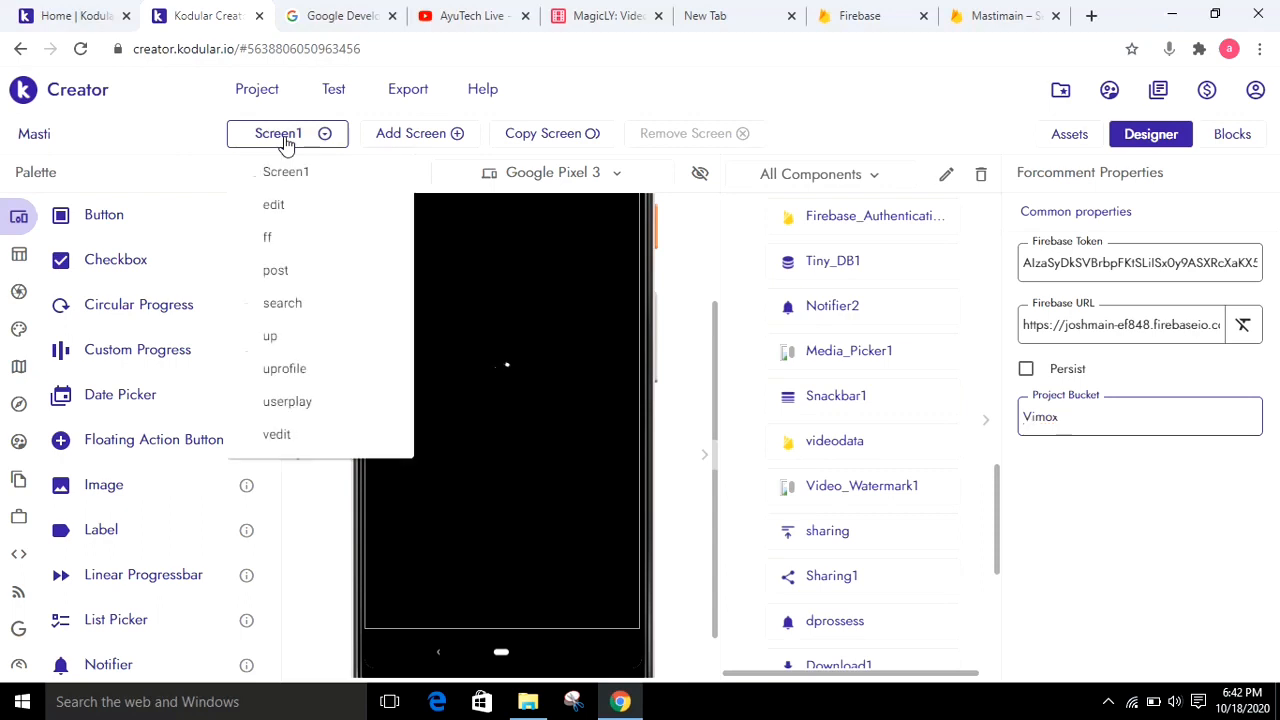
left_click(277, 206)
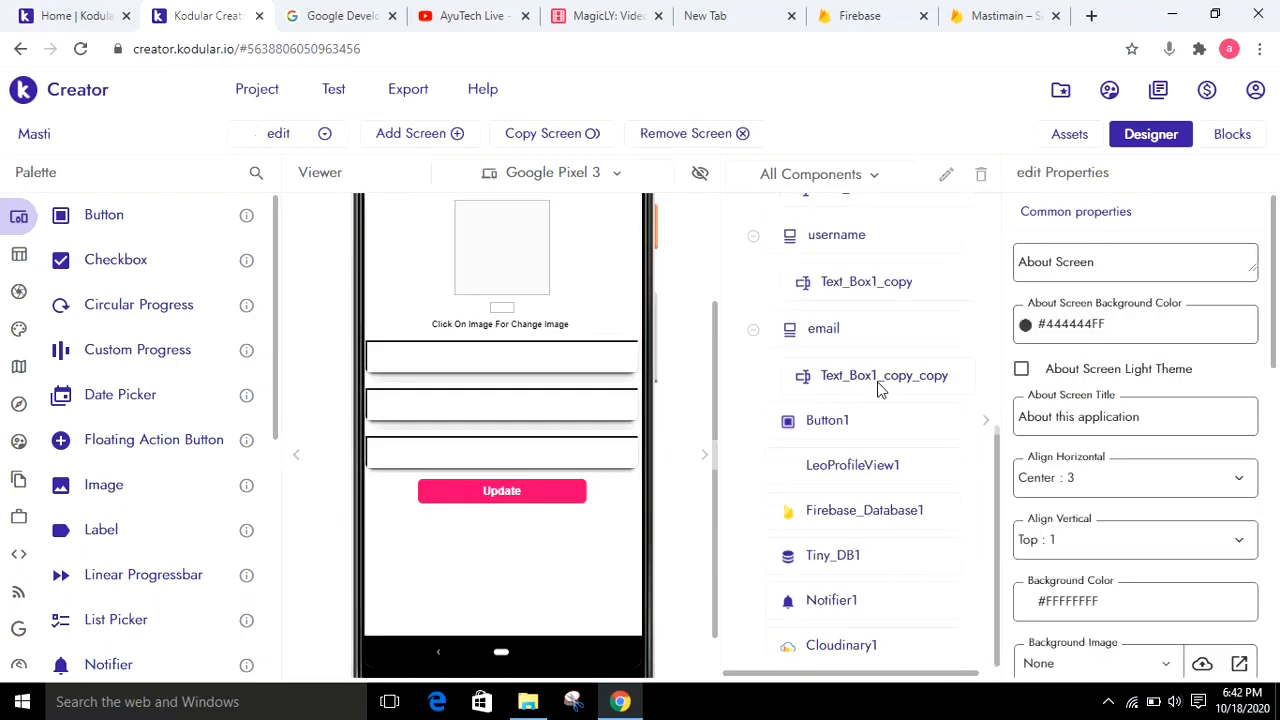
left_click(905, 512)
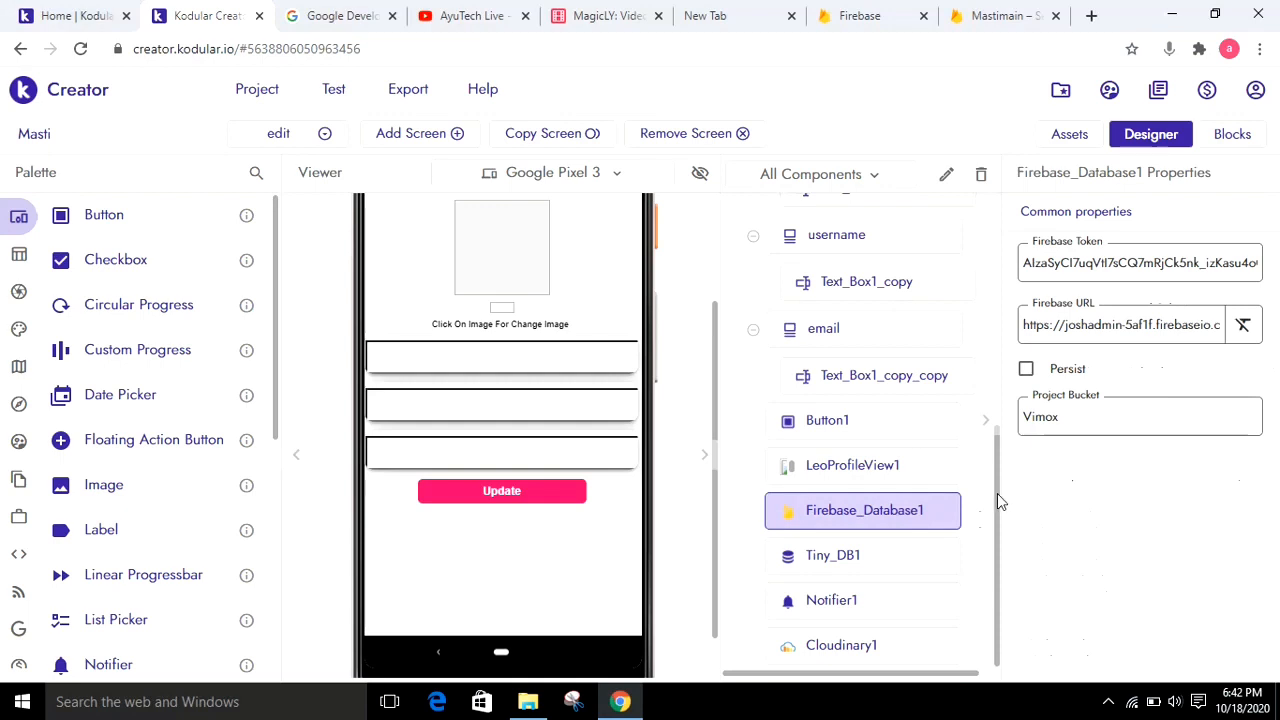
triple_click(1113, 325)
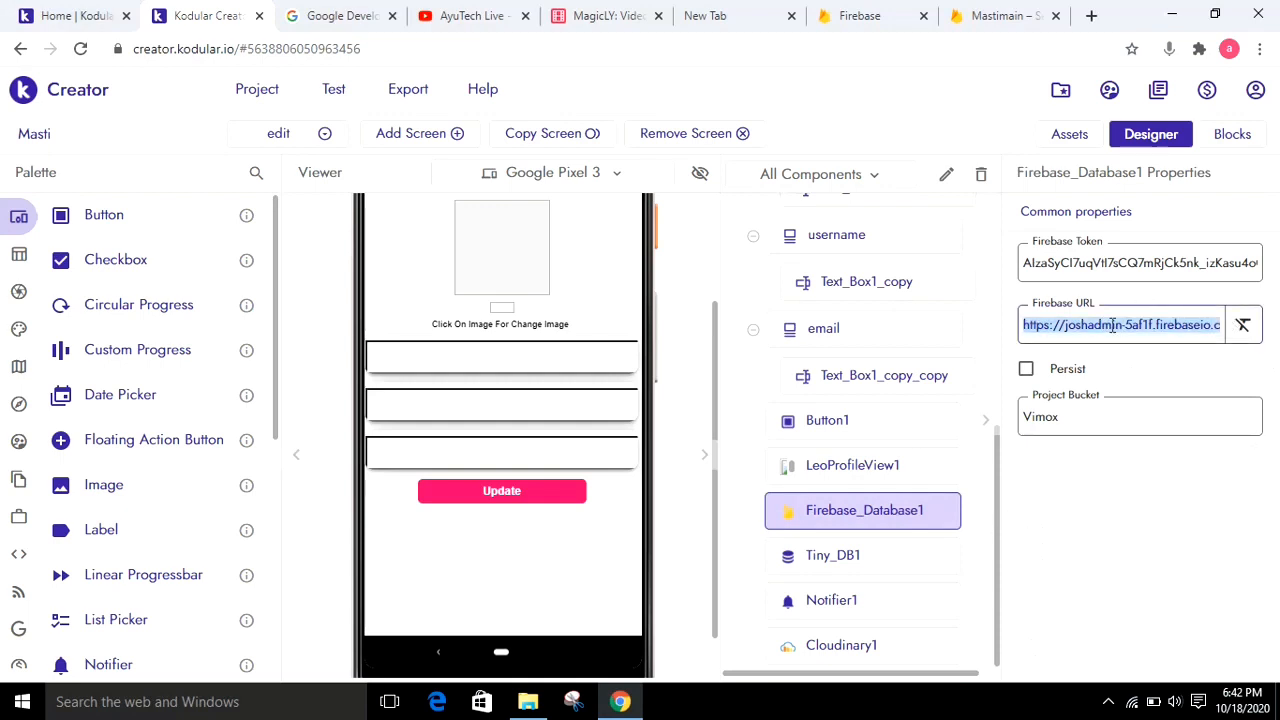
Switch to the Firebase console and change to the Google account that holds the Mastimain project, closing the old console page
left_click(853, 12)
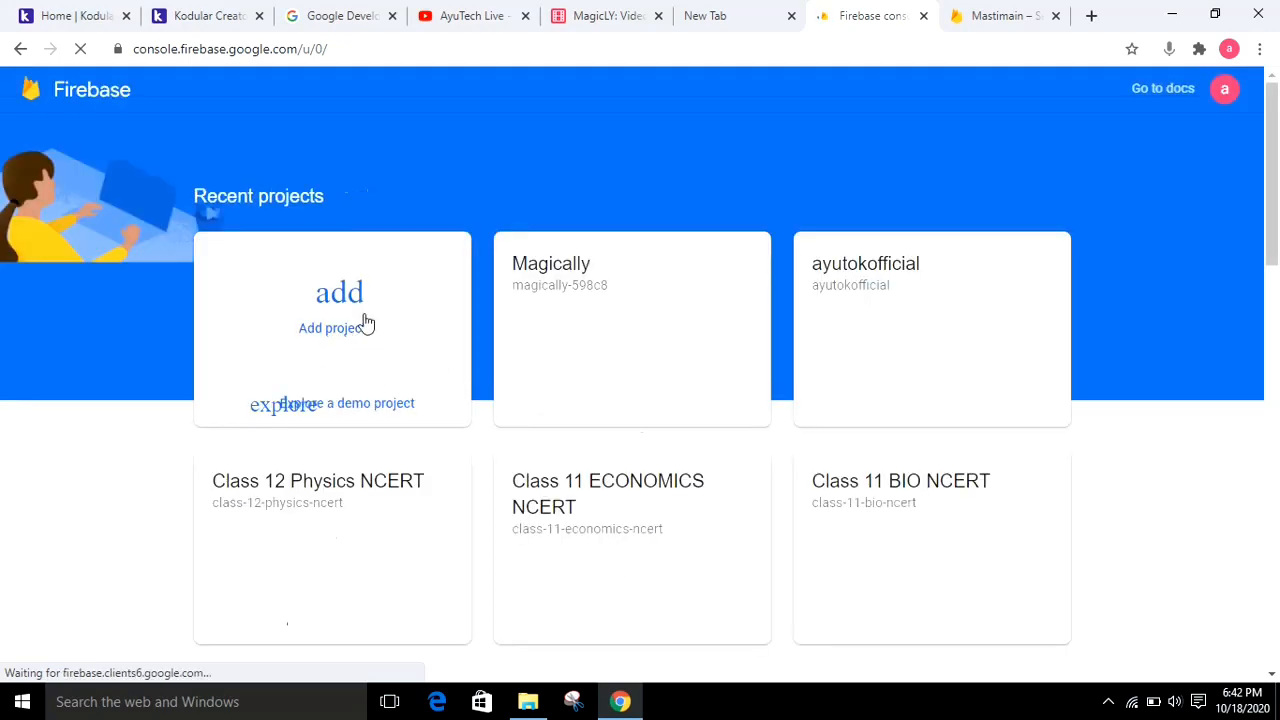
left_click(1222, 90)
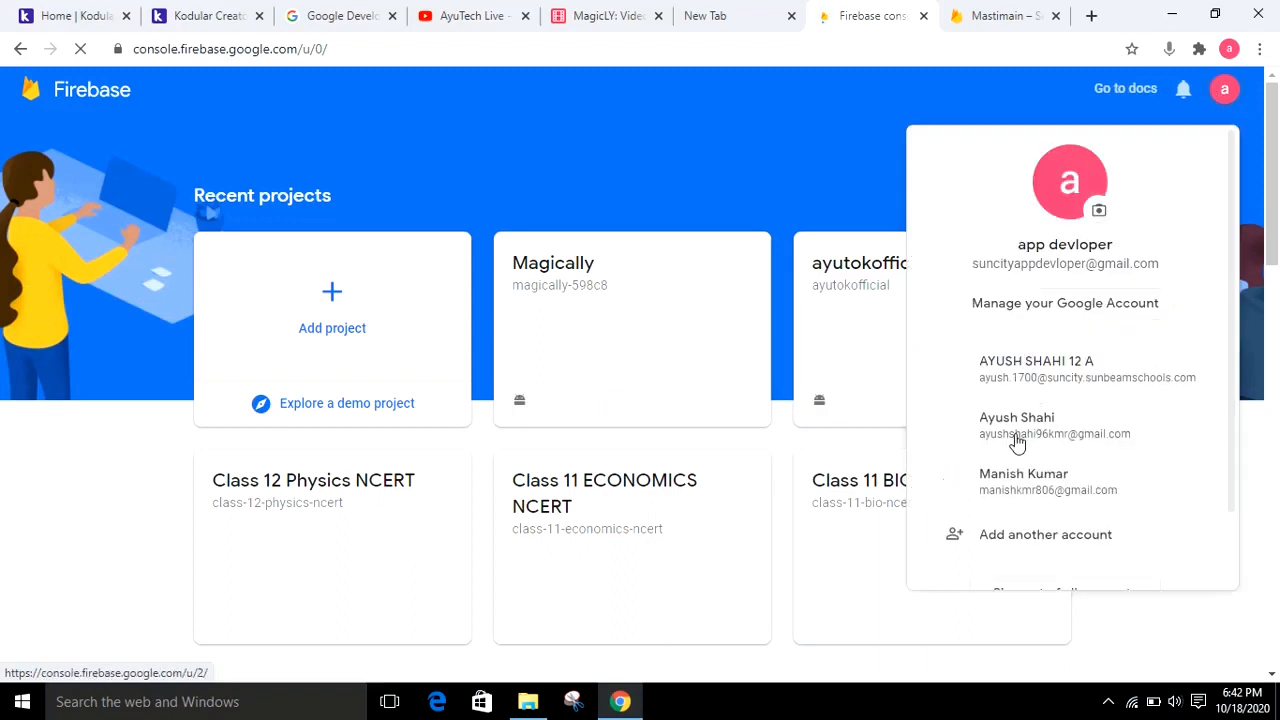
left_click(1008, 493)
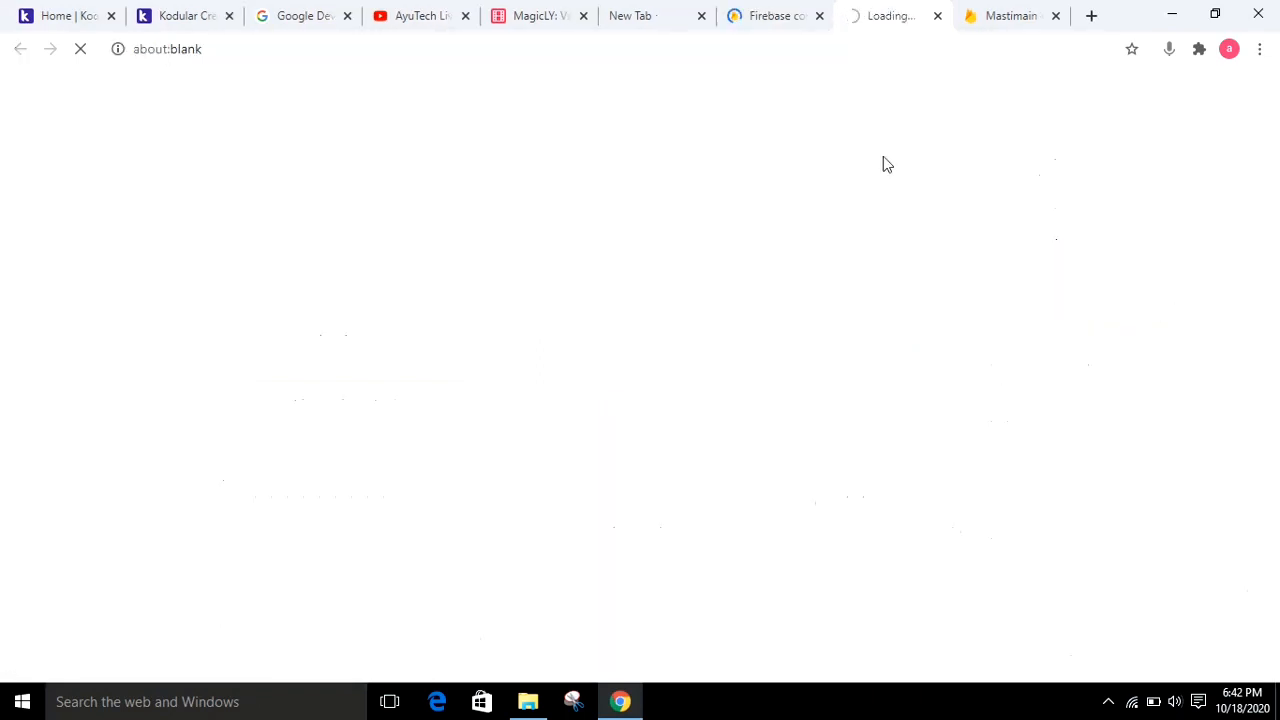
left_click(820, 17)
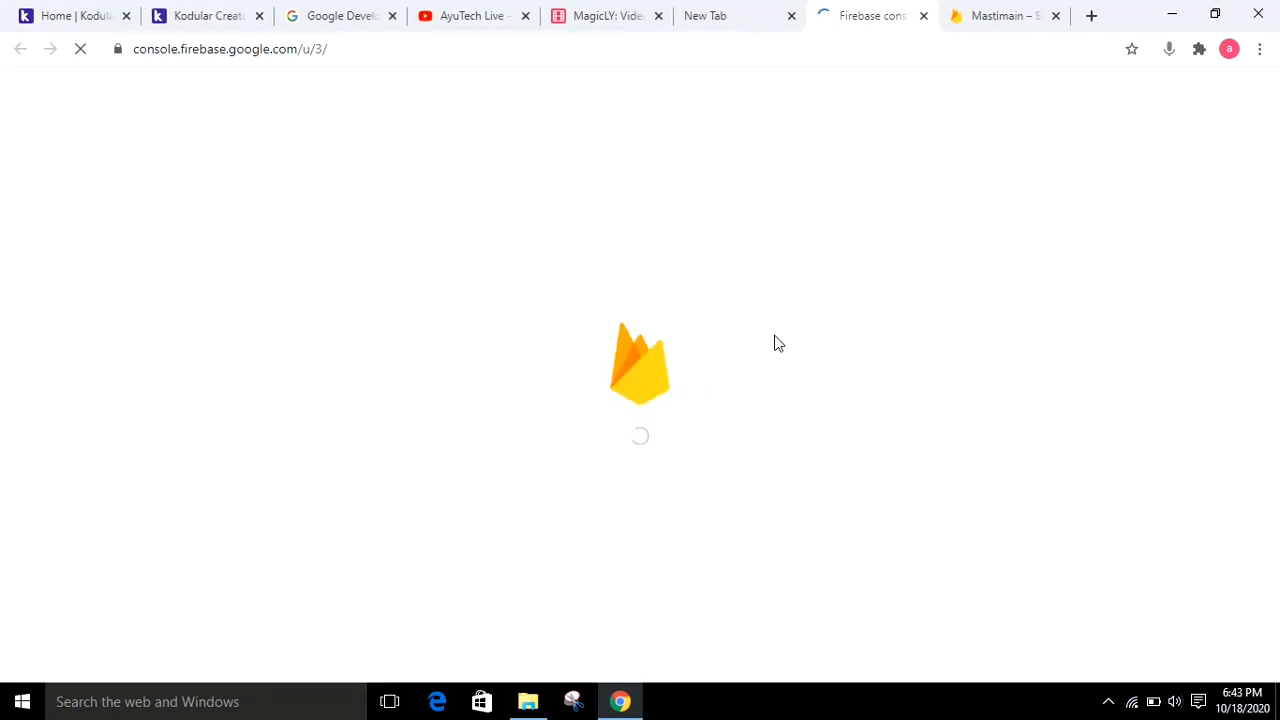
left_click(190, 15)
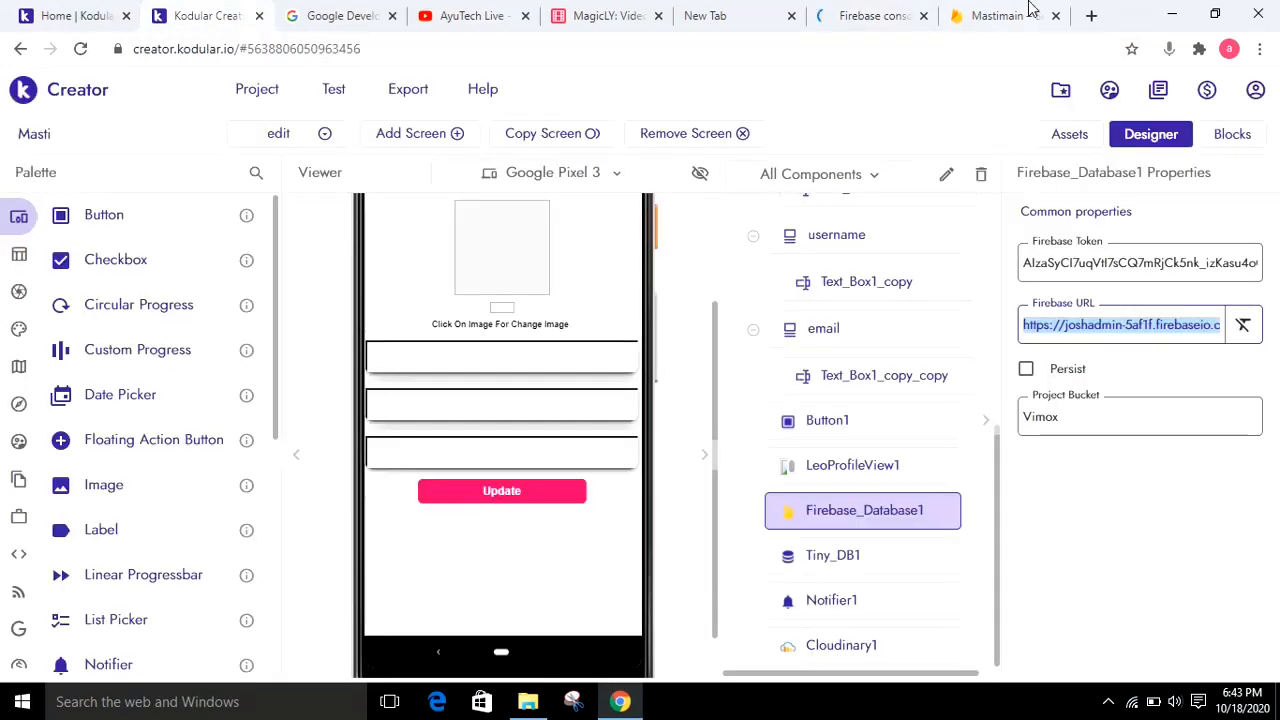
left_click(971, 13)
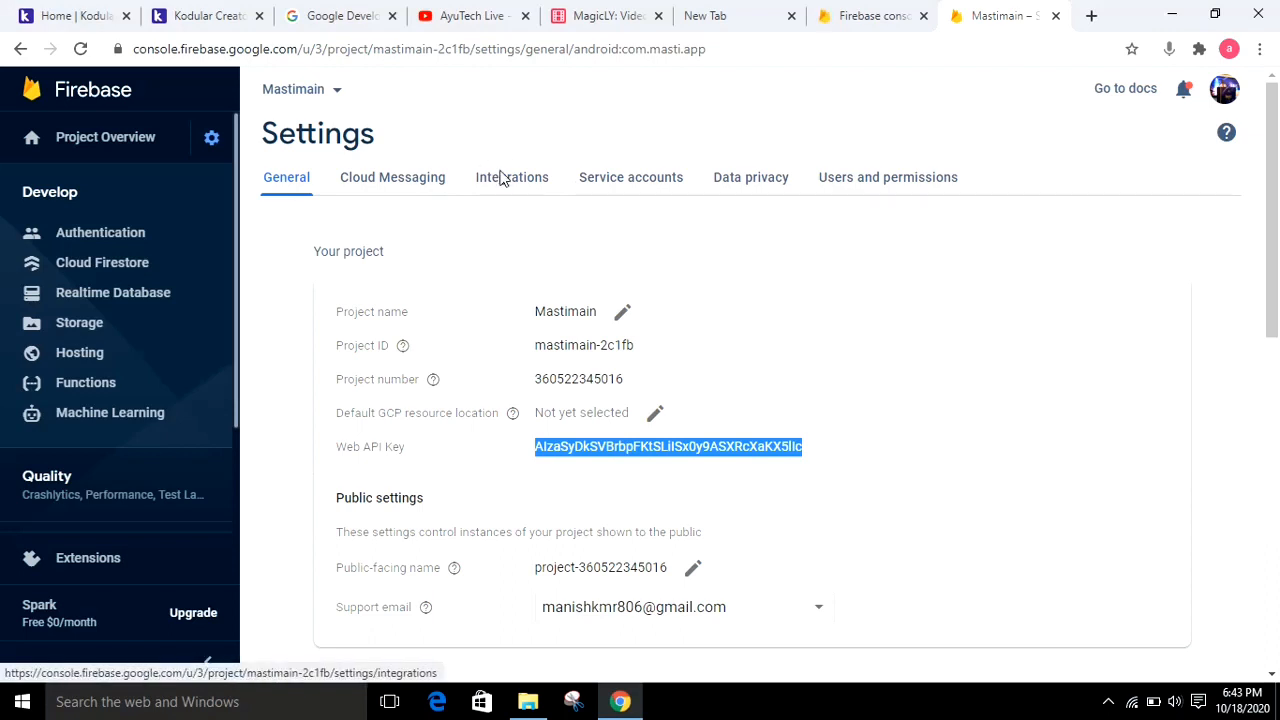
left_click(850, 16)
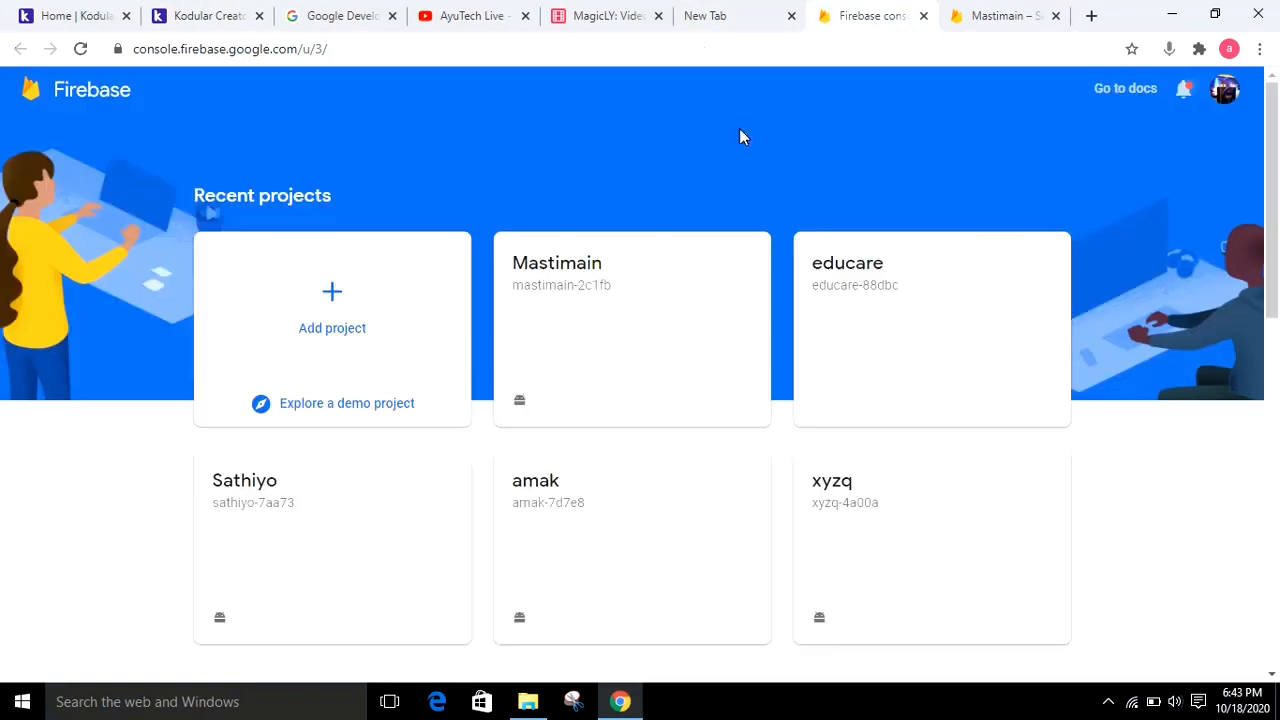
Start a new Firebase project named Mastiadmin and proceed to the Google Analytics stage
left_click(332, 289)
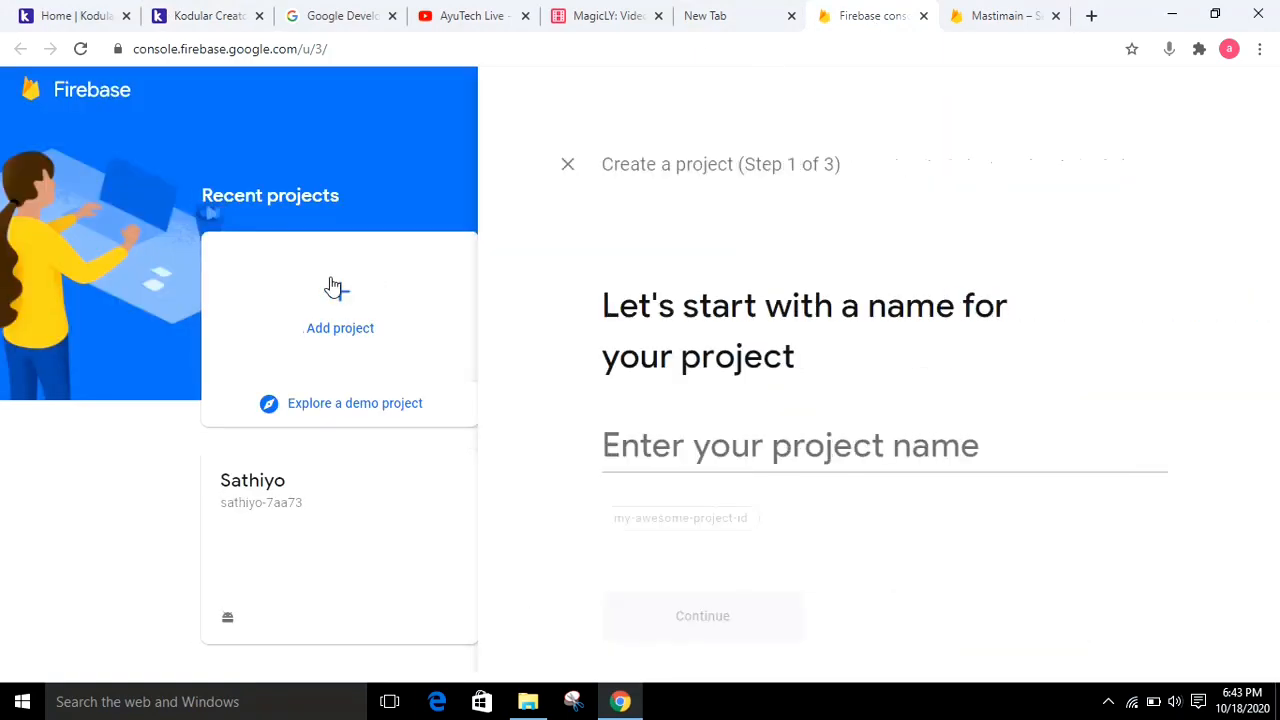
type("Ma")
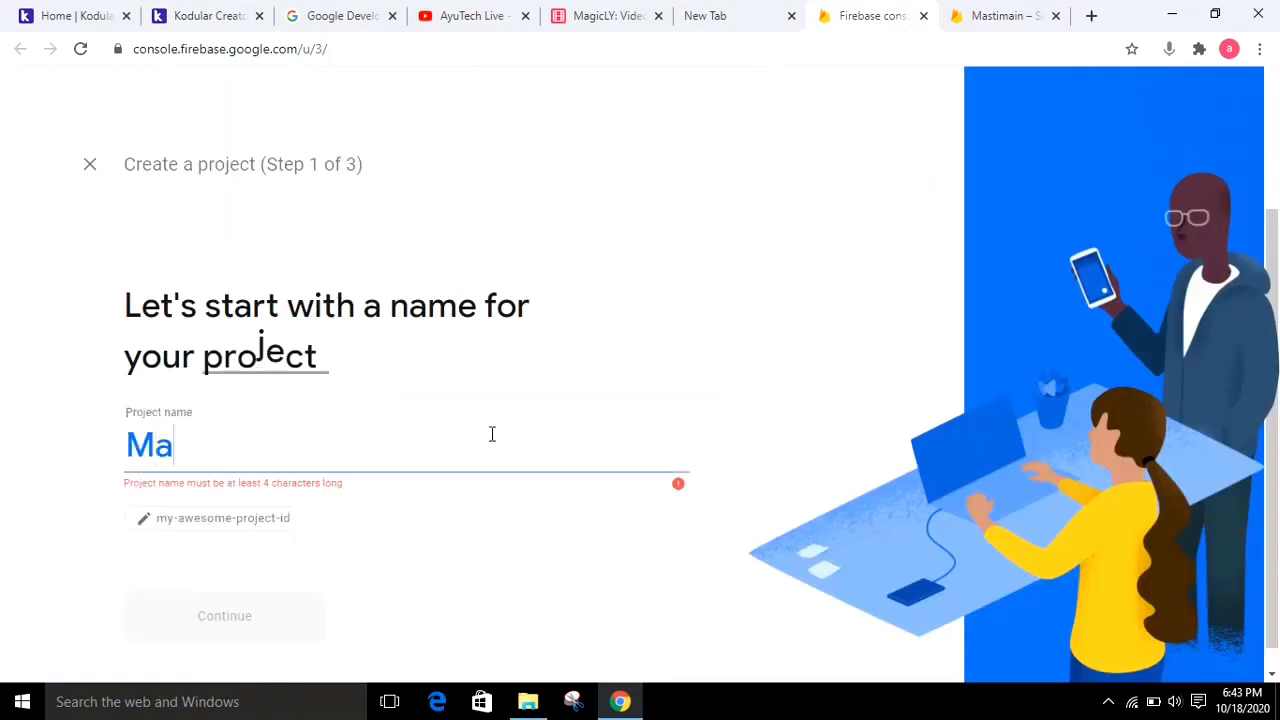
type("stiam")
key("BackSpace")
type("d")
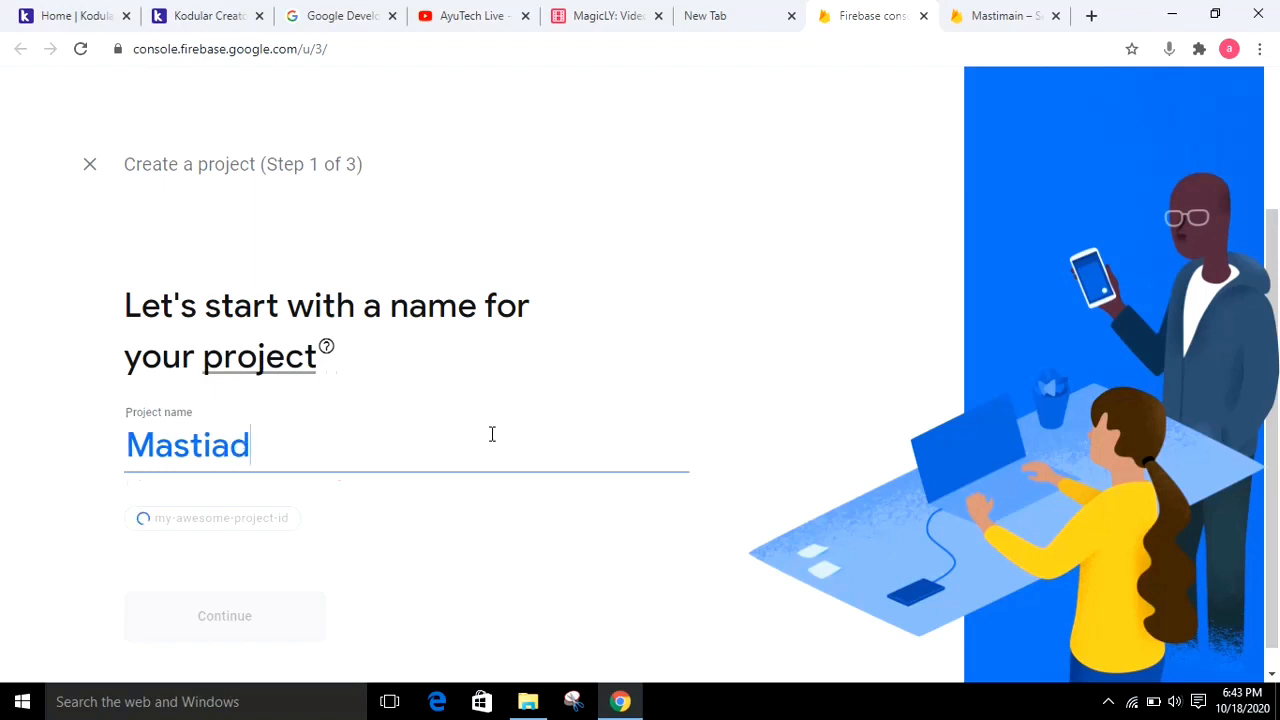
type("min")
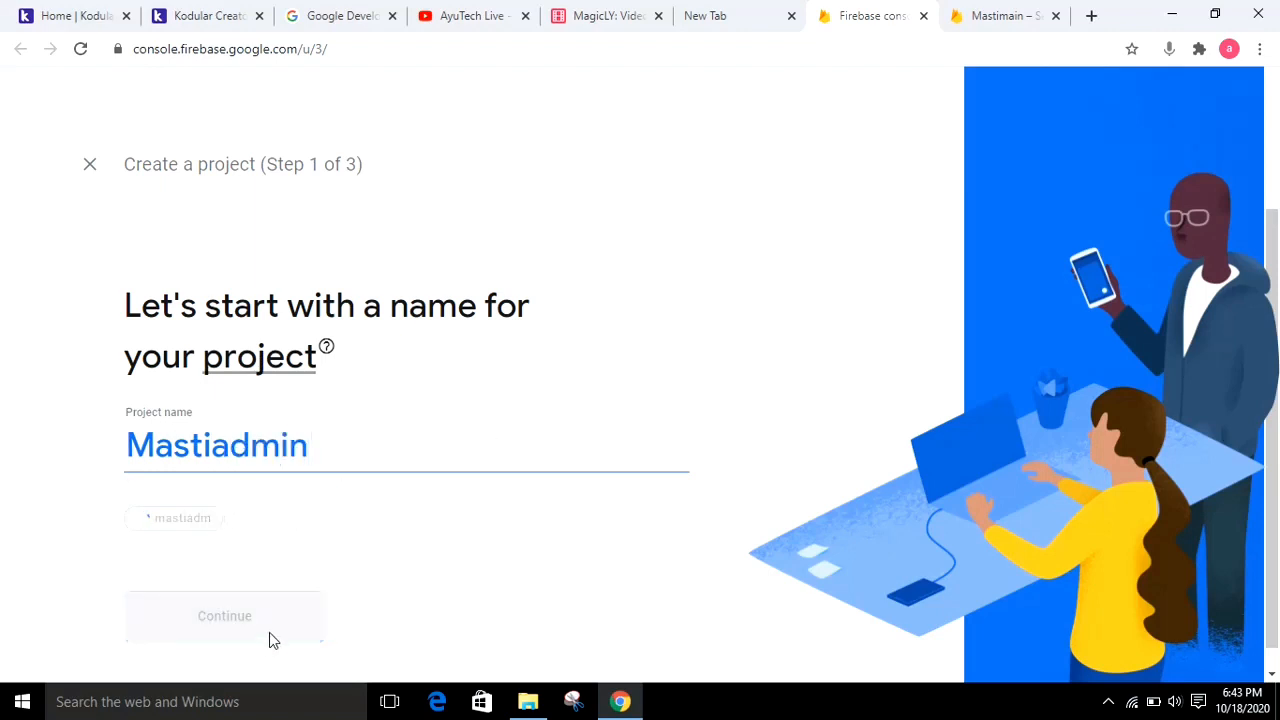
left_click(265, 630)
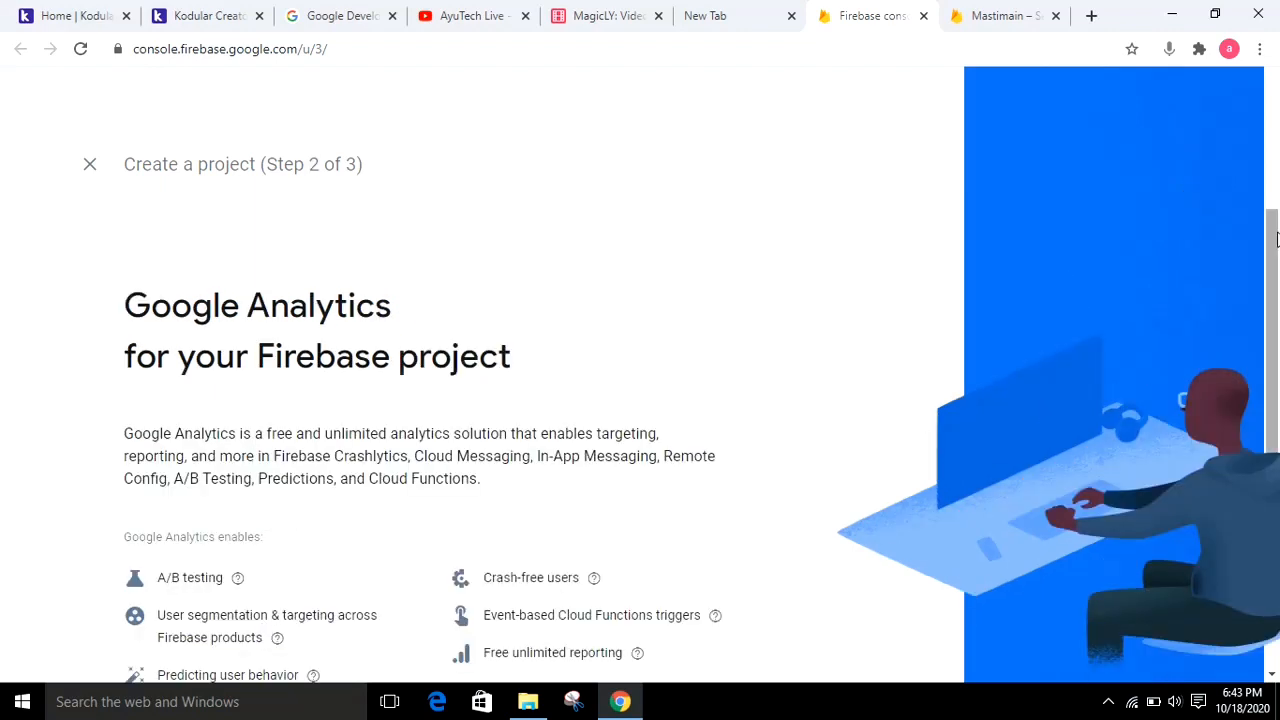
Keep Google Analytics enabled, choose Default Account for Firebase, and create the project
scroll(1276, 240, "down", 3)
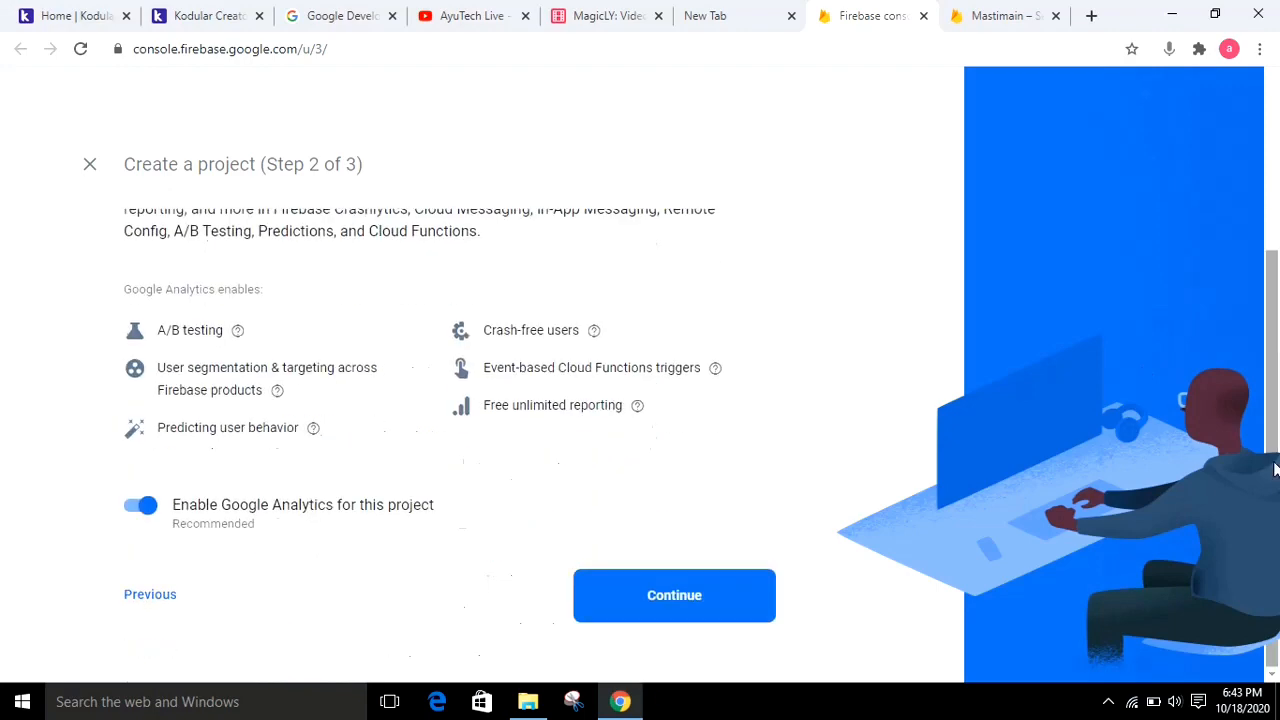
left_click(708, 585)
left_click(298, 438)
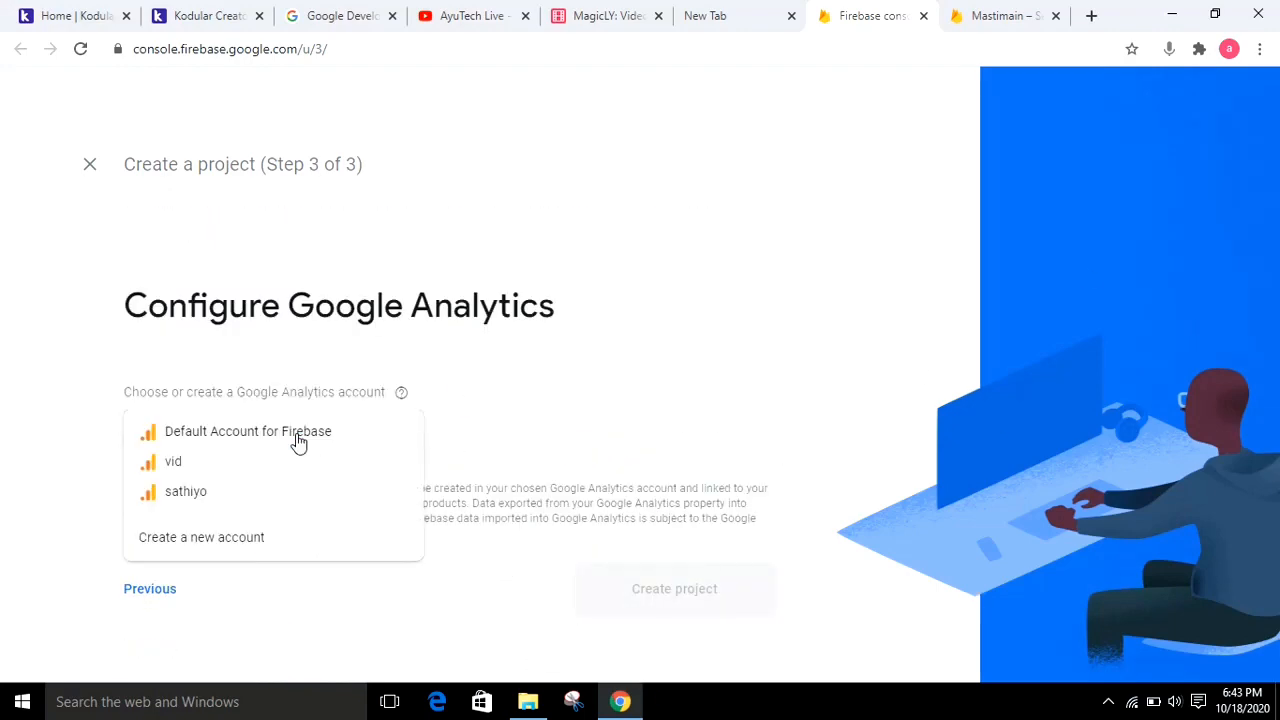
left_click(286, 437)
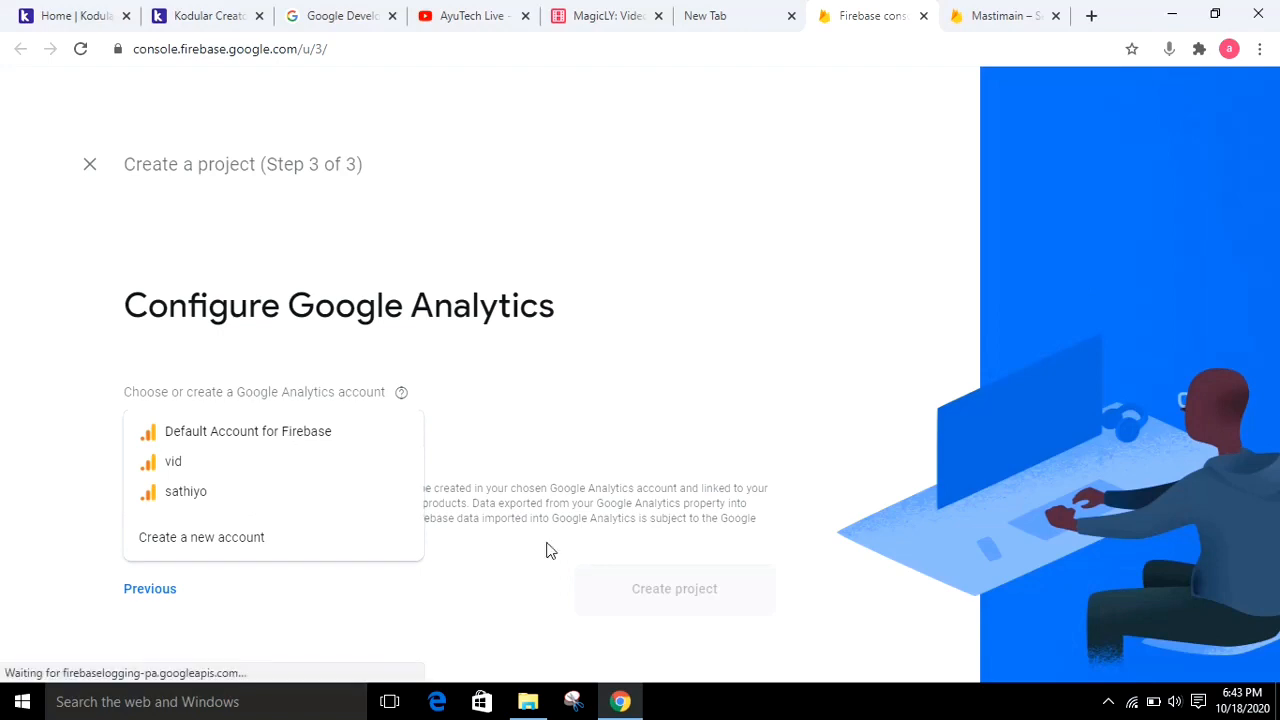
left_click(632, 640)
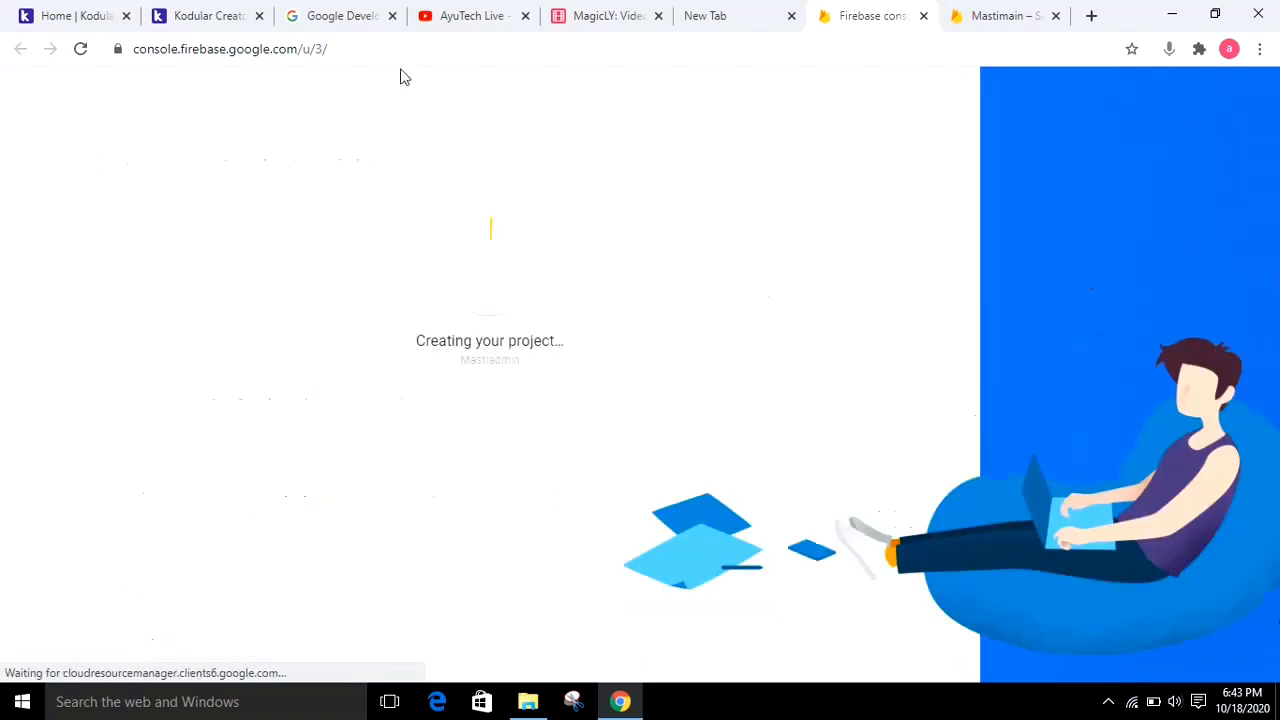
Return to Kodular Creator, go back to Screen1, and review the Firebase URL of Forcomment
left_click(200, 15)
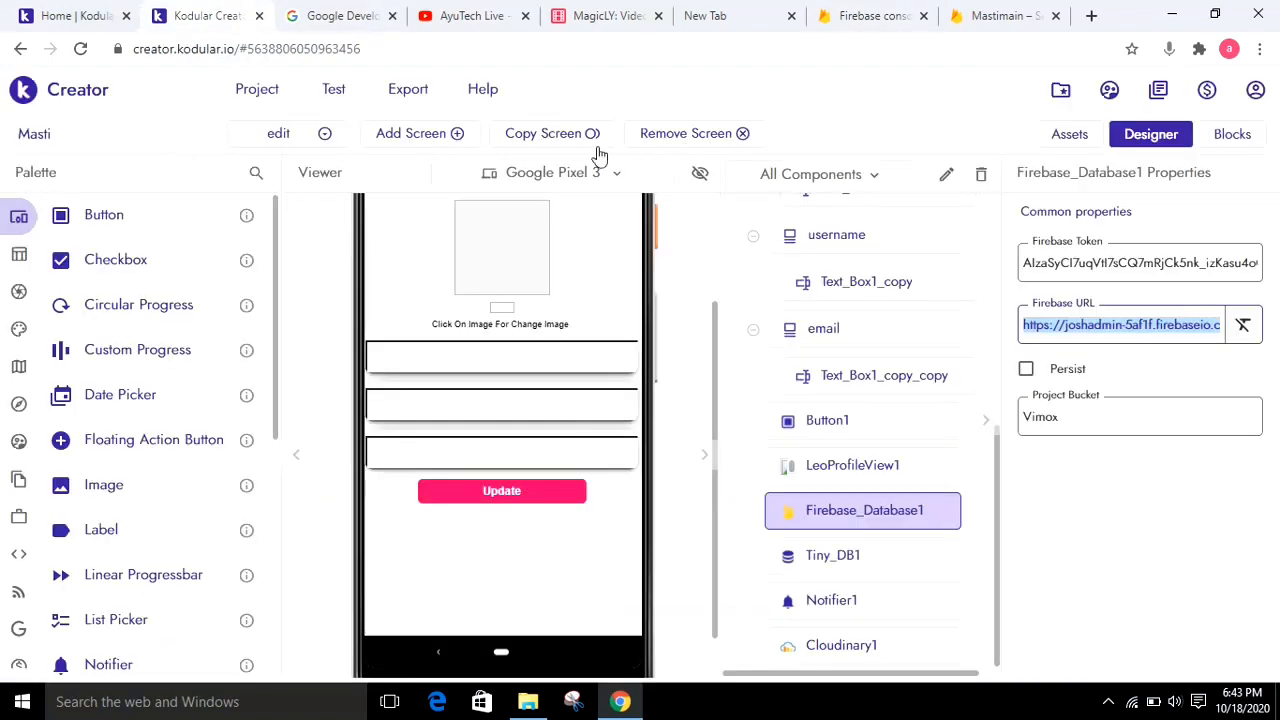
left_click(316, 145)
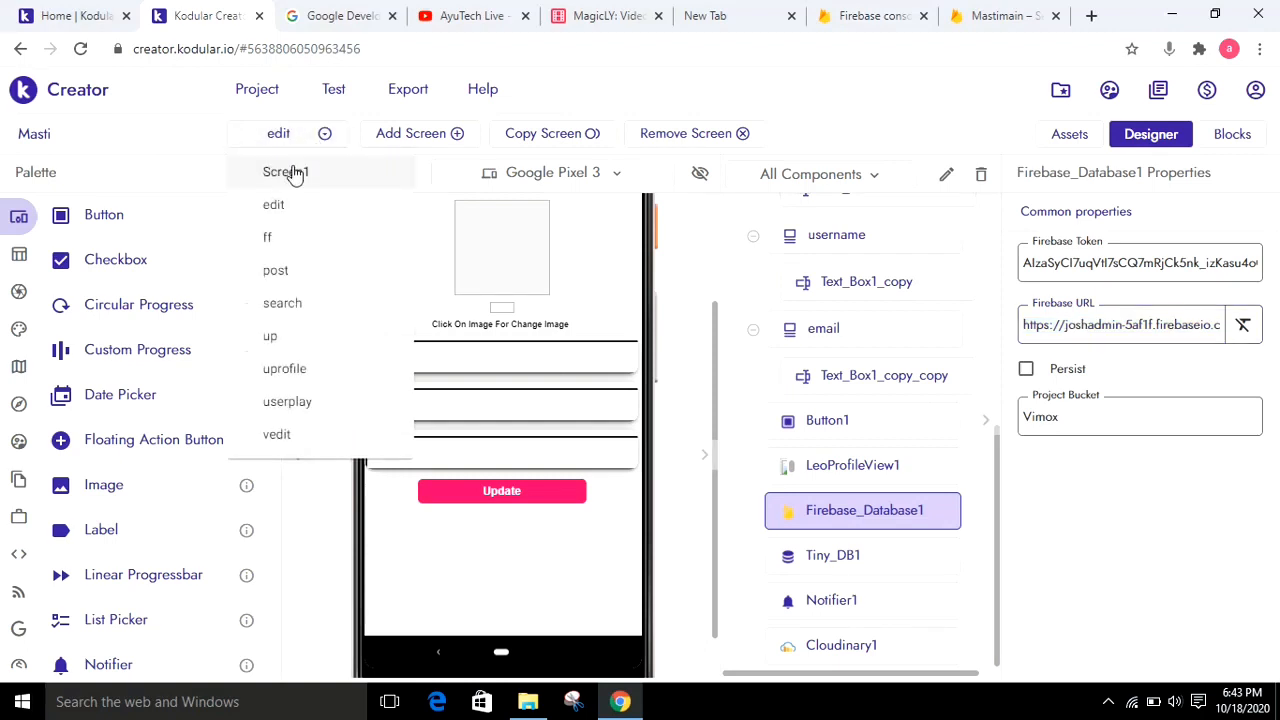
left_click(295, 174)
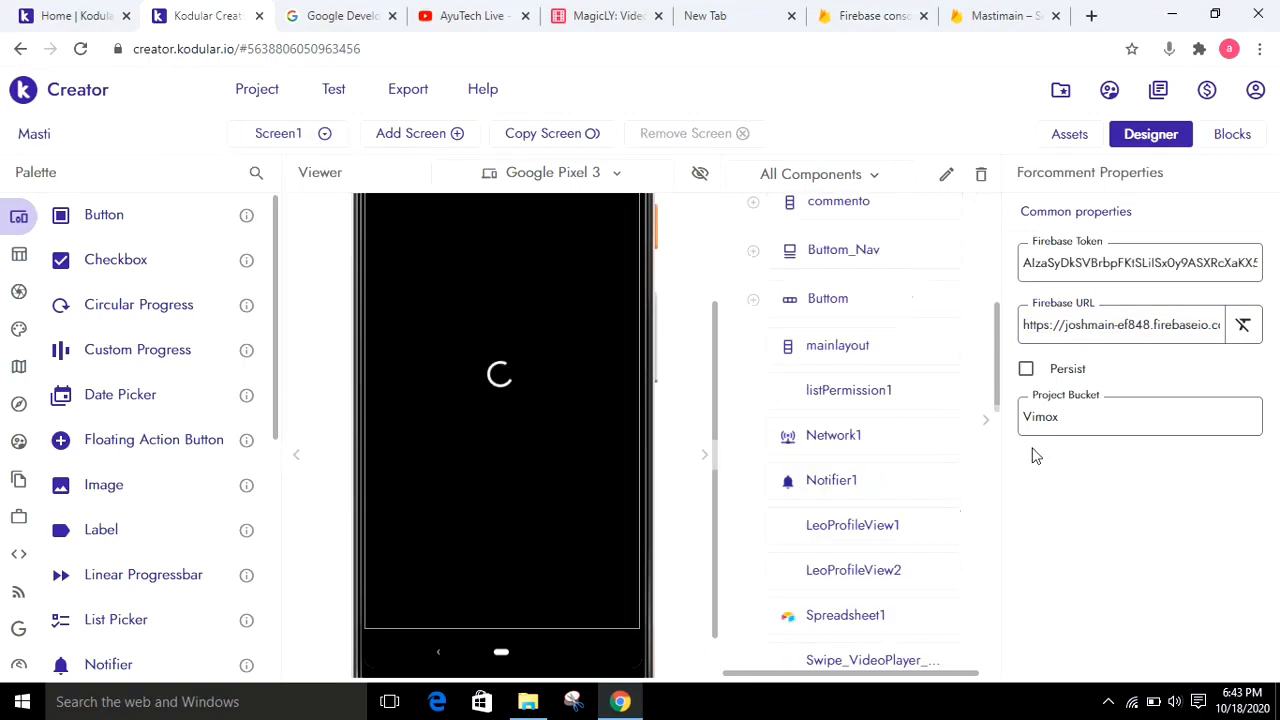
scroll(994, 537, "down", 10)
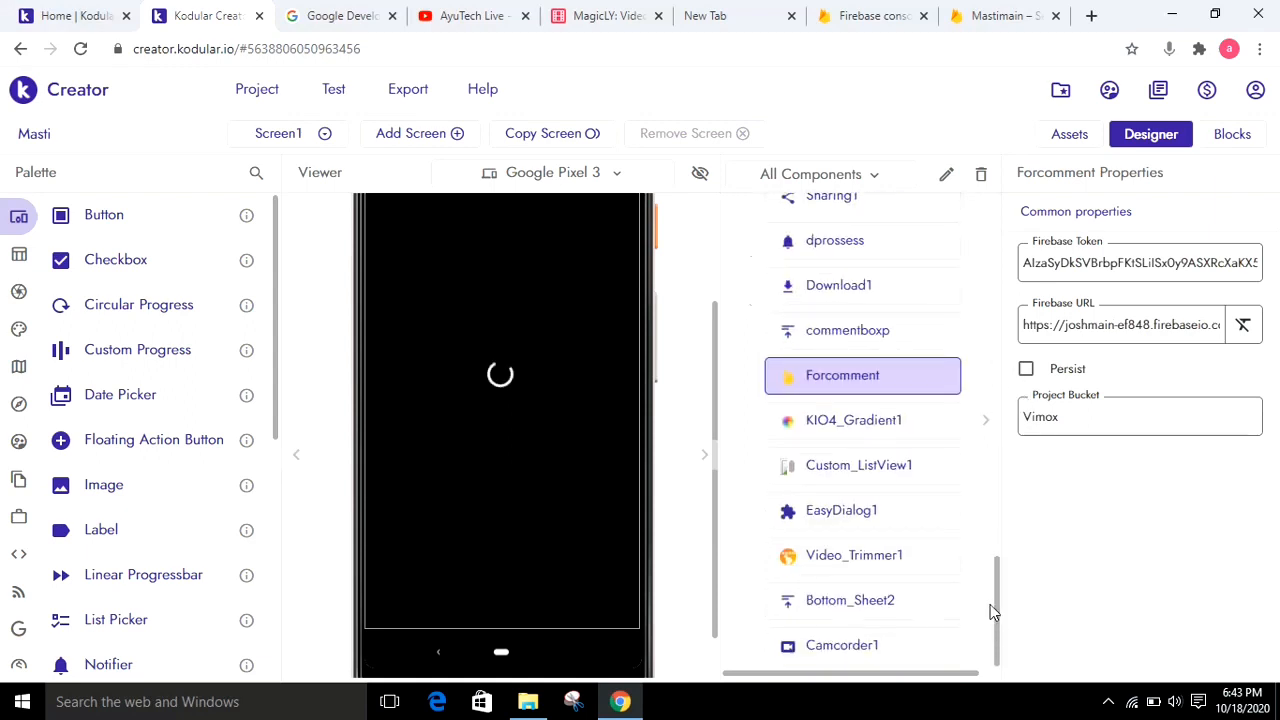
scroll(997, 555, "up", 3)
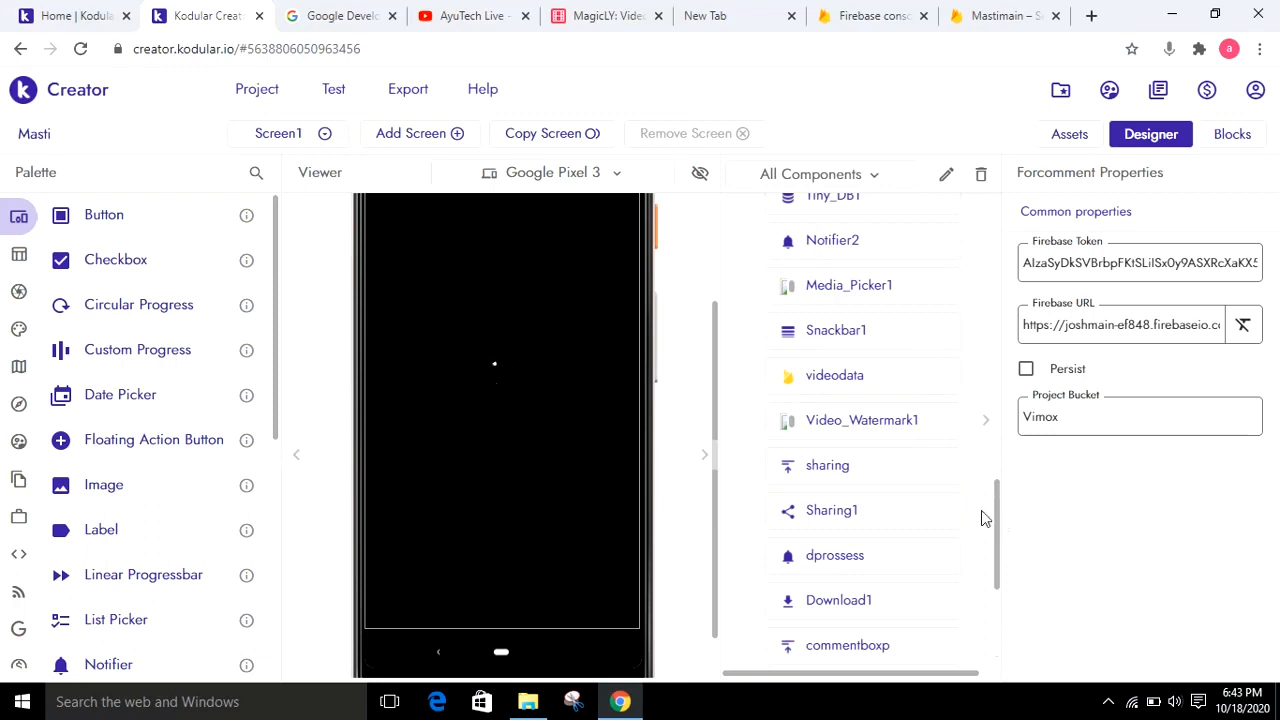
scroll(985, 518, "up", 1)
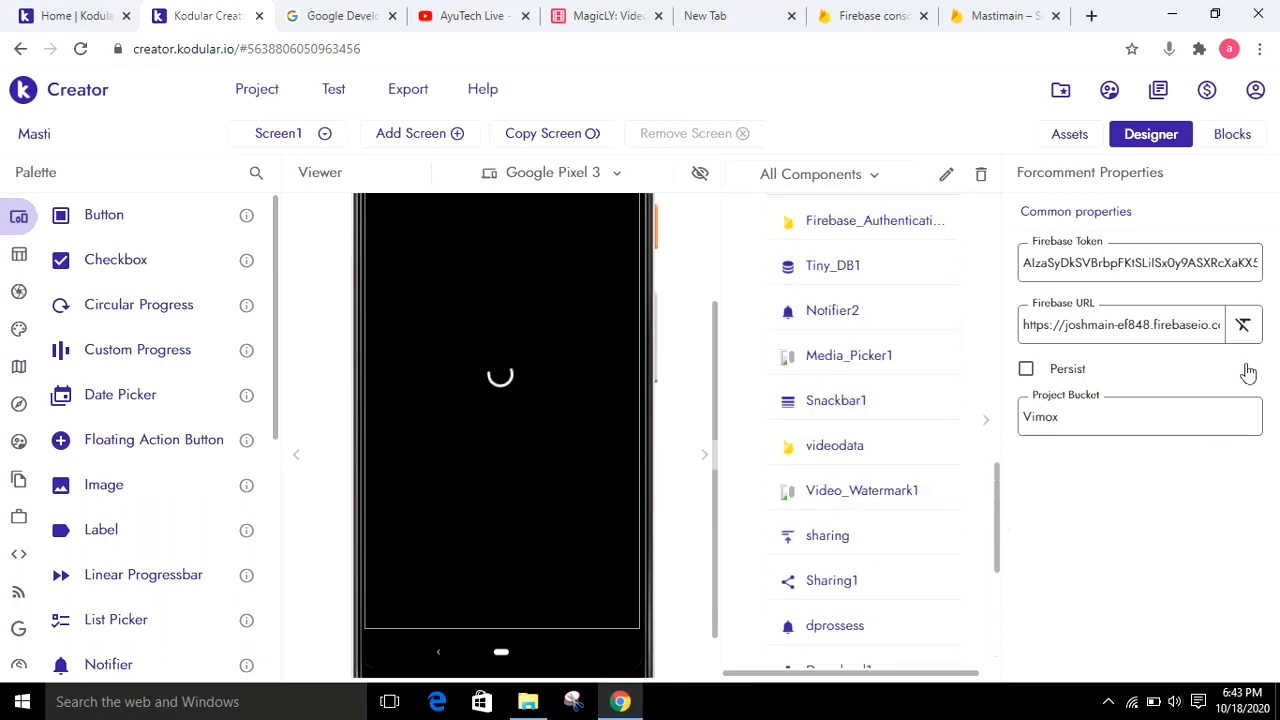
triple_click(1128, 326)
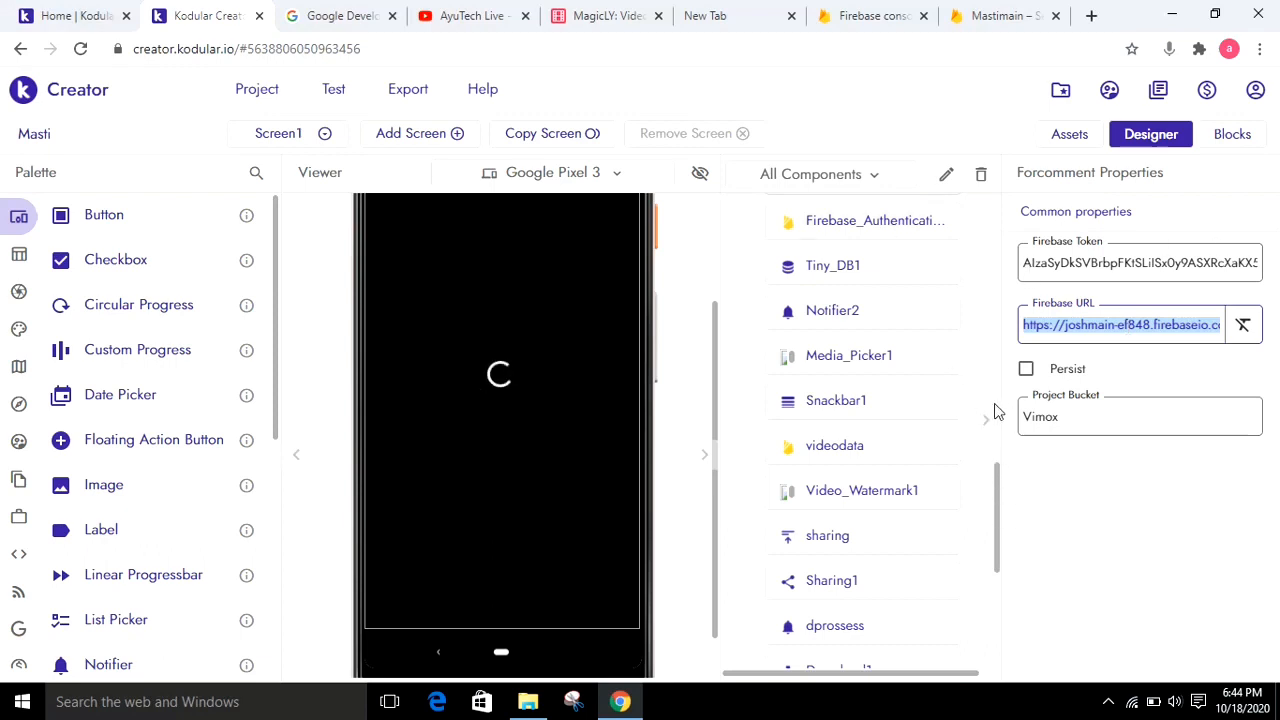
left_click_drag(995, 404, 995, 267)
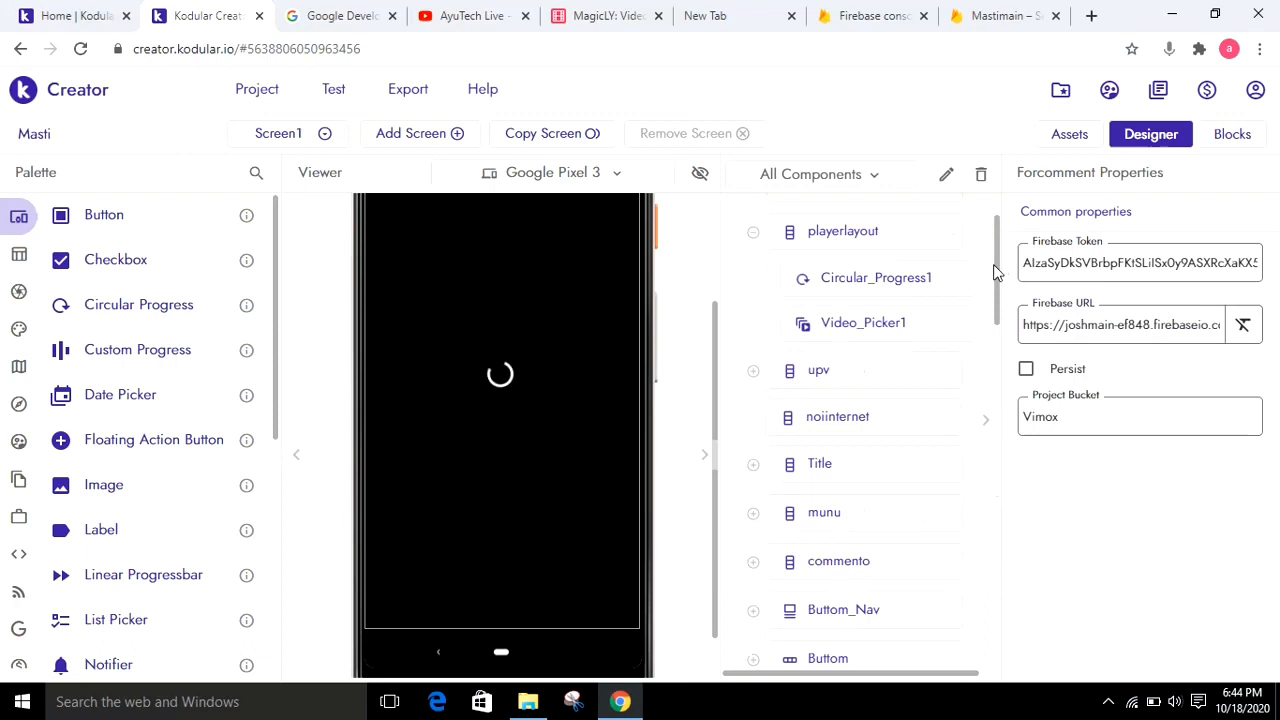
Select the edit screen in Kodular Creator and return to the Firebase console to check the creation of Mastiadmin
left_click(310, 140)
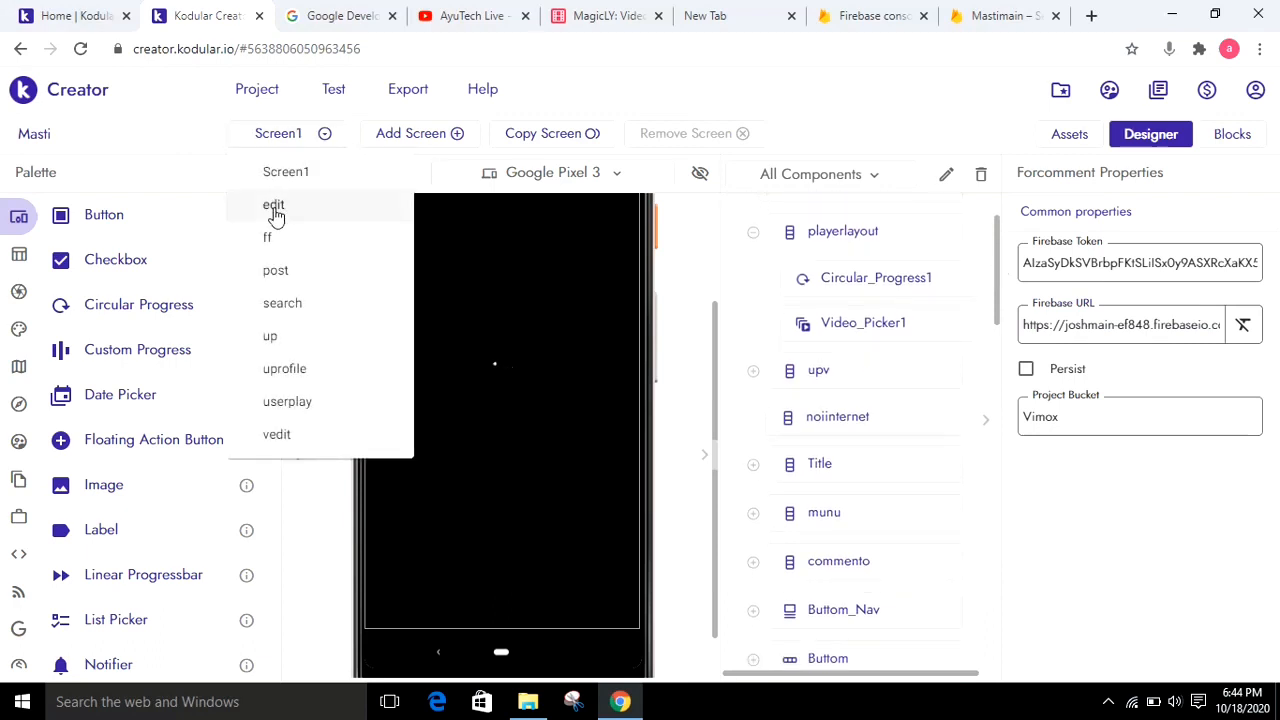
left_click(274, 210)
left_click(878, 18)
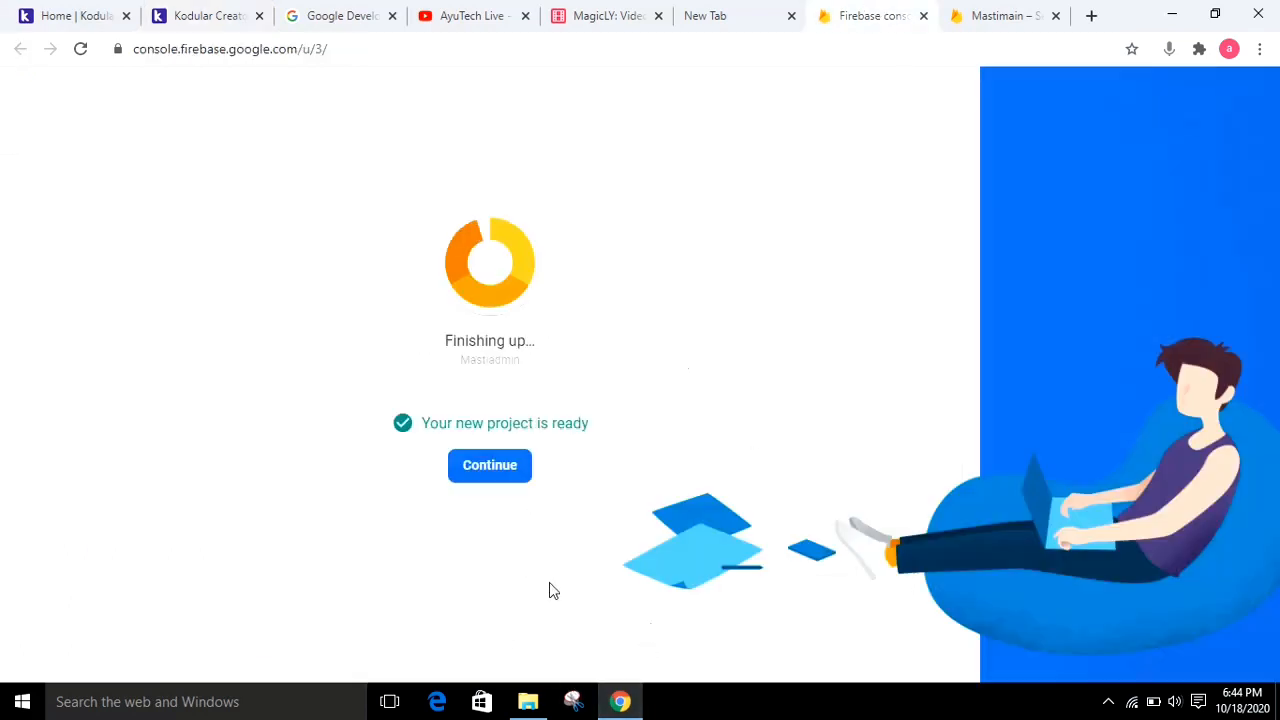
Open the new Mastiadmin project and create its Realtime Database with security rules in test mode
left_click(487, 468)
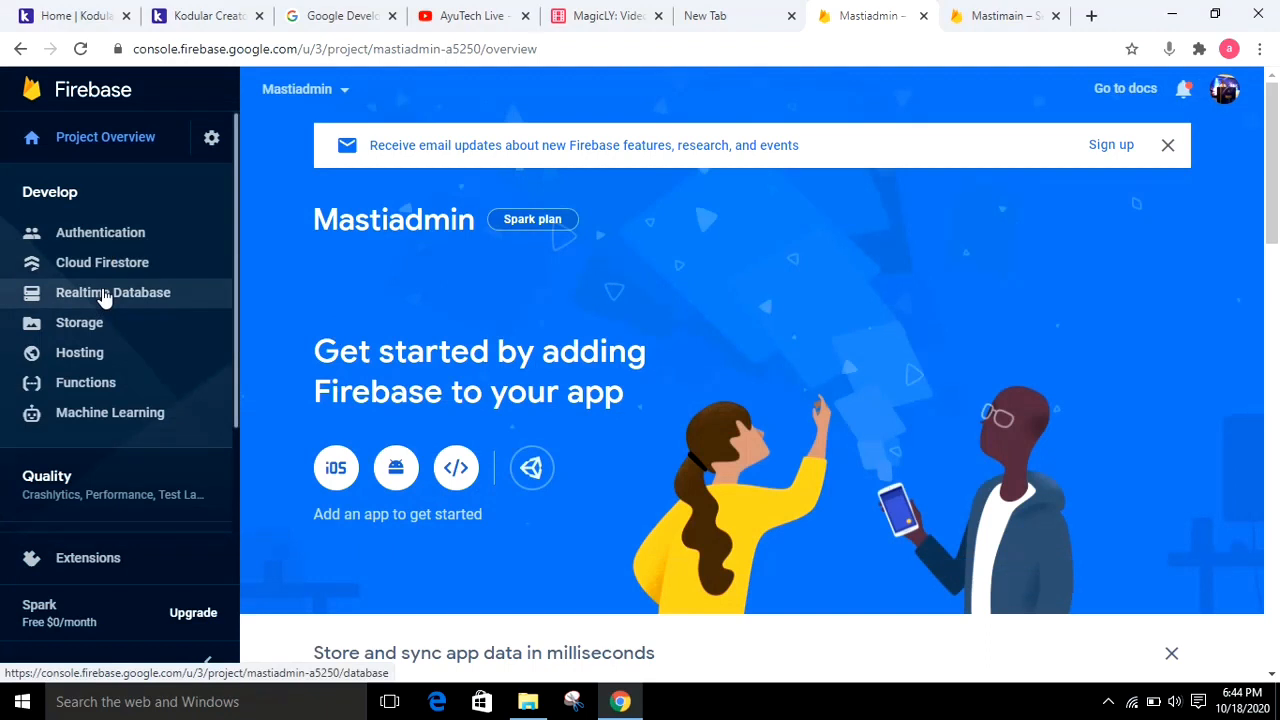
left_click(104, 294)
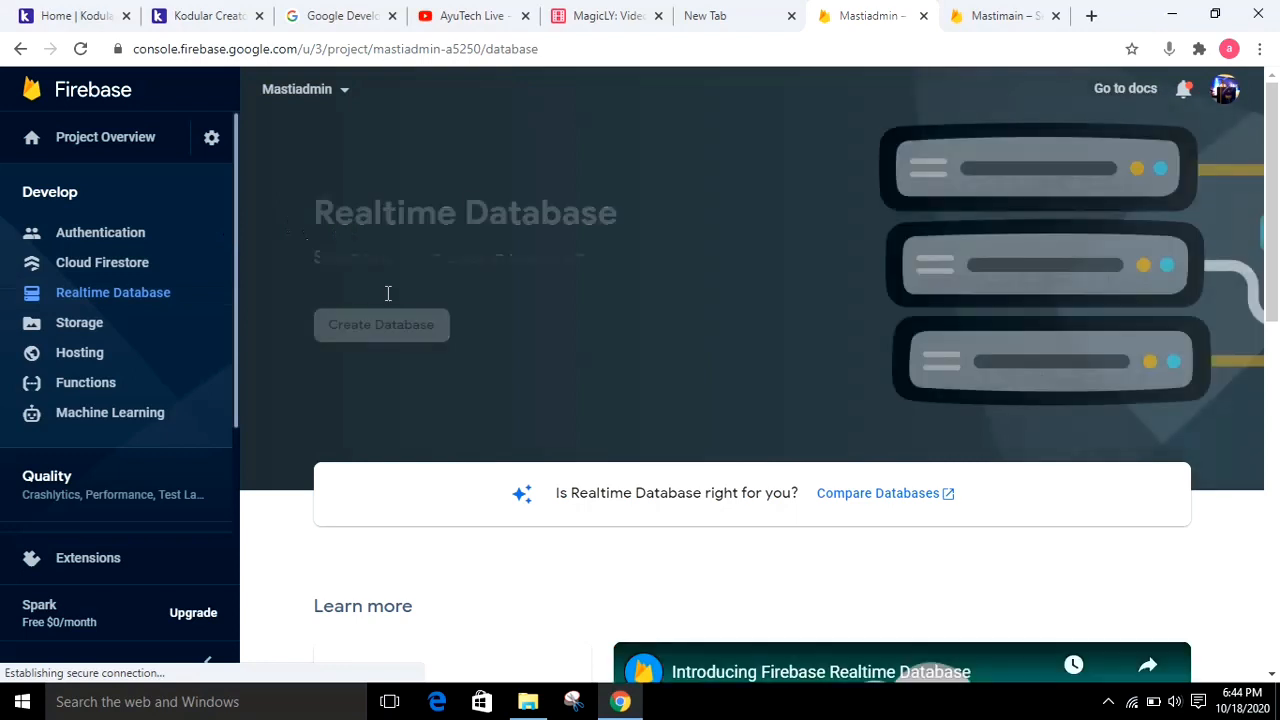
left_click(355, 328)
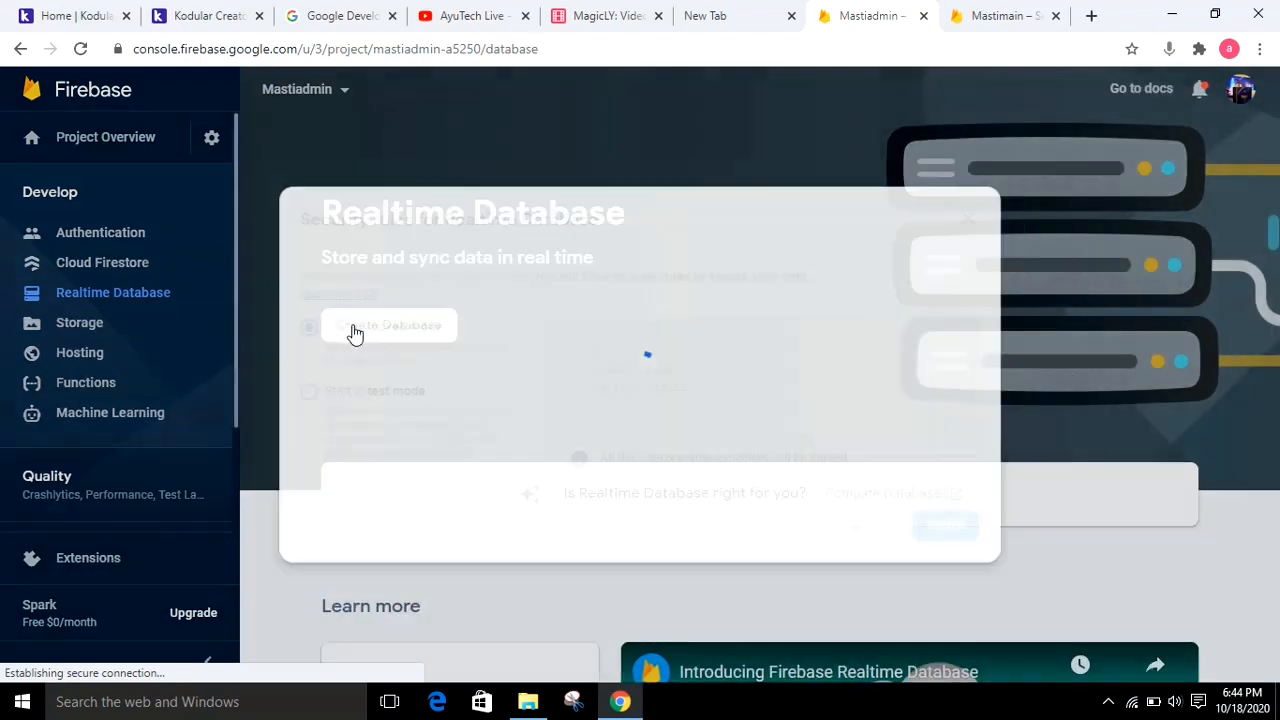
left_click(288, 393)
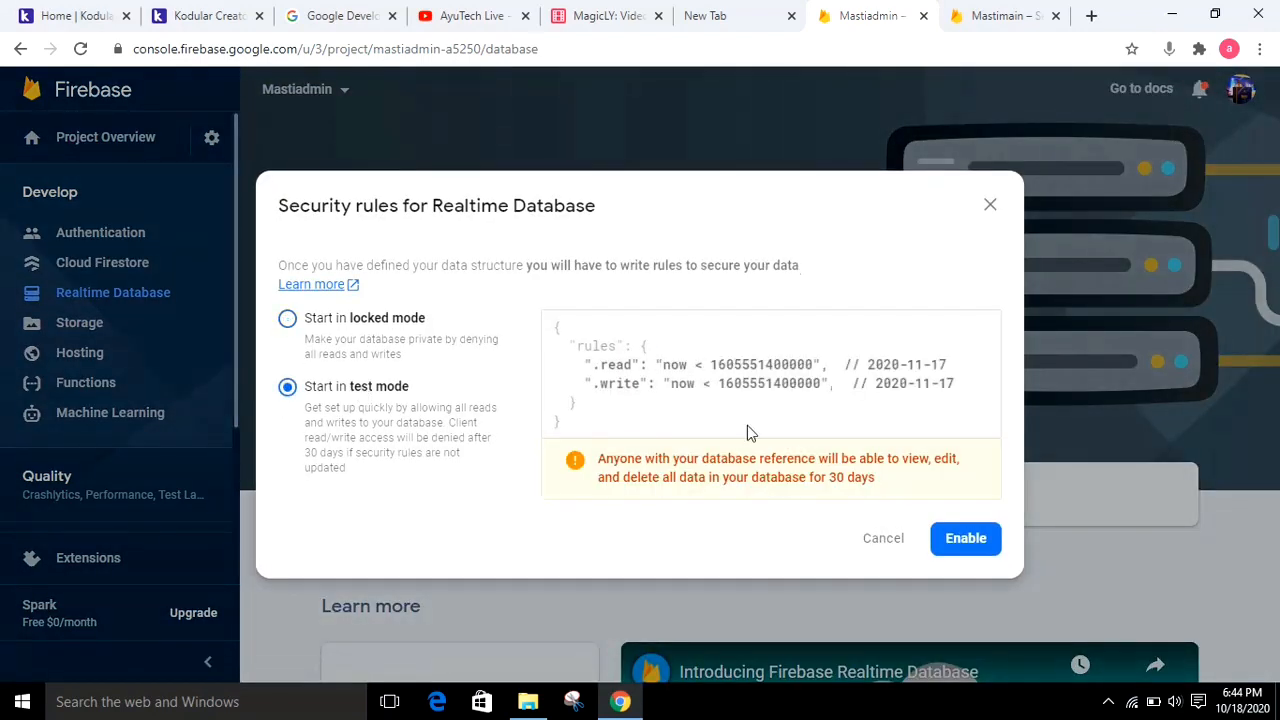
left_click(971, 539)
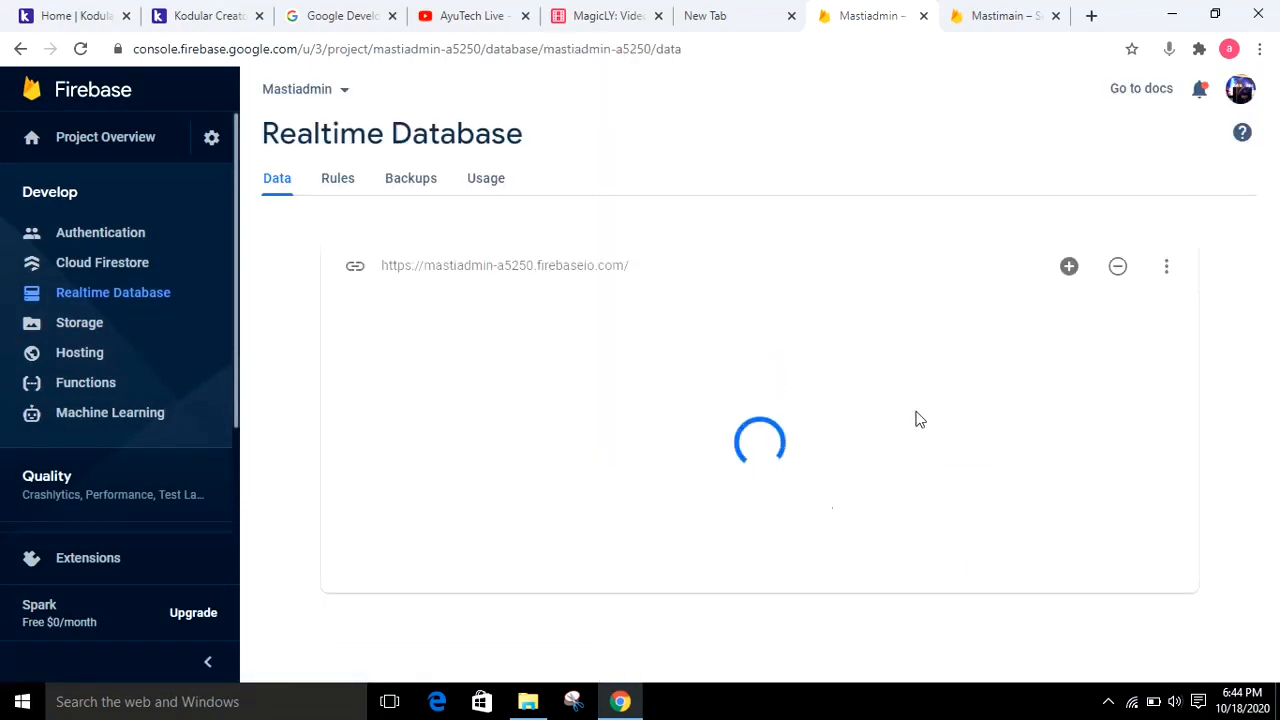
Import joshadmin-5af1f-export.json from Downloads into the Mastiadmin Realtime Database
left_click(1167, 268)
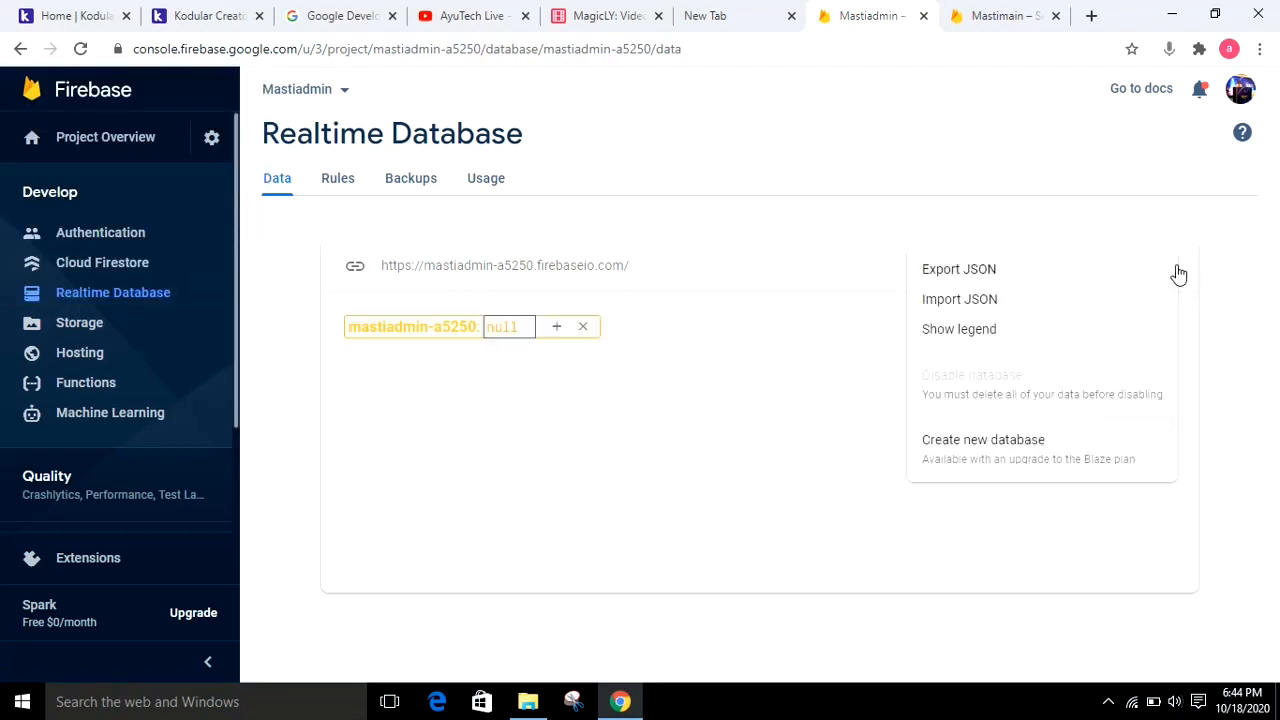
left_click(1030, 300)
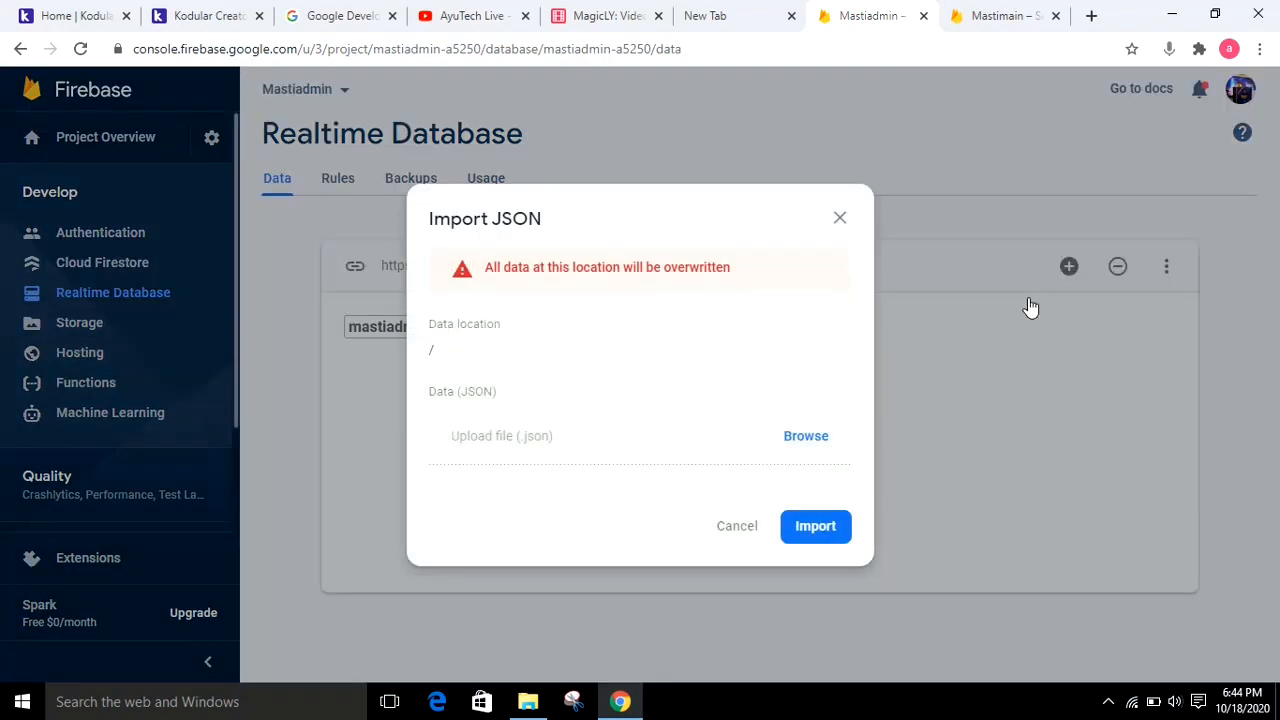
left_click(806, 437)
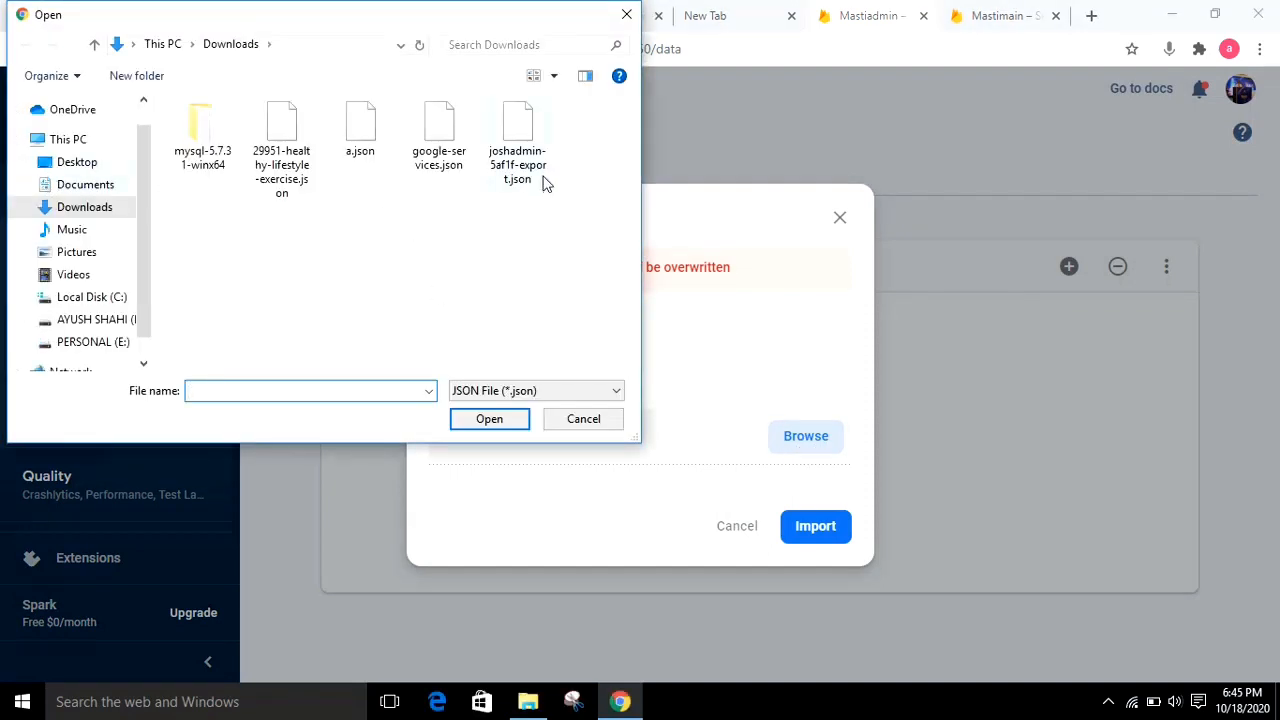
left_click(533, 188)
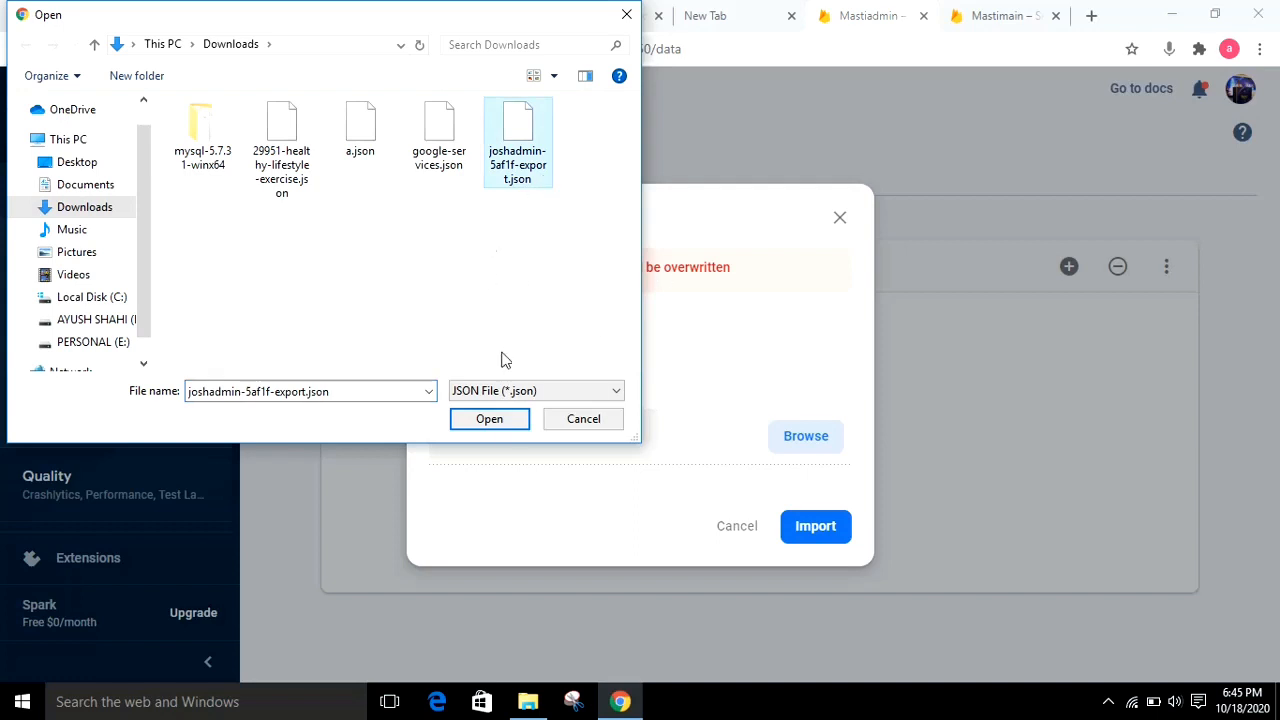
left_click(493, 428)
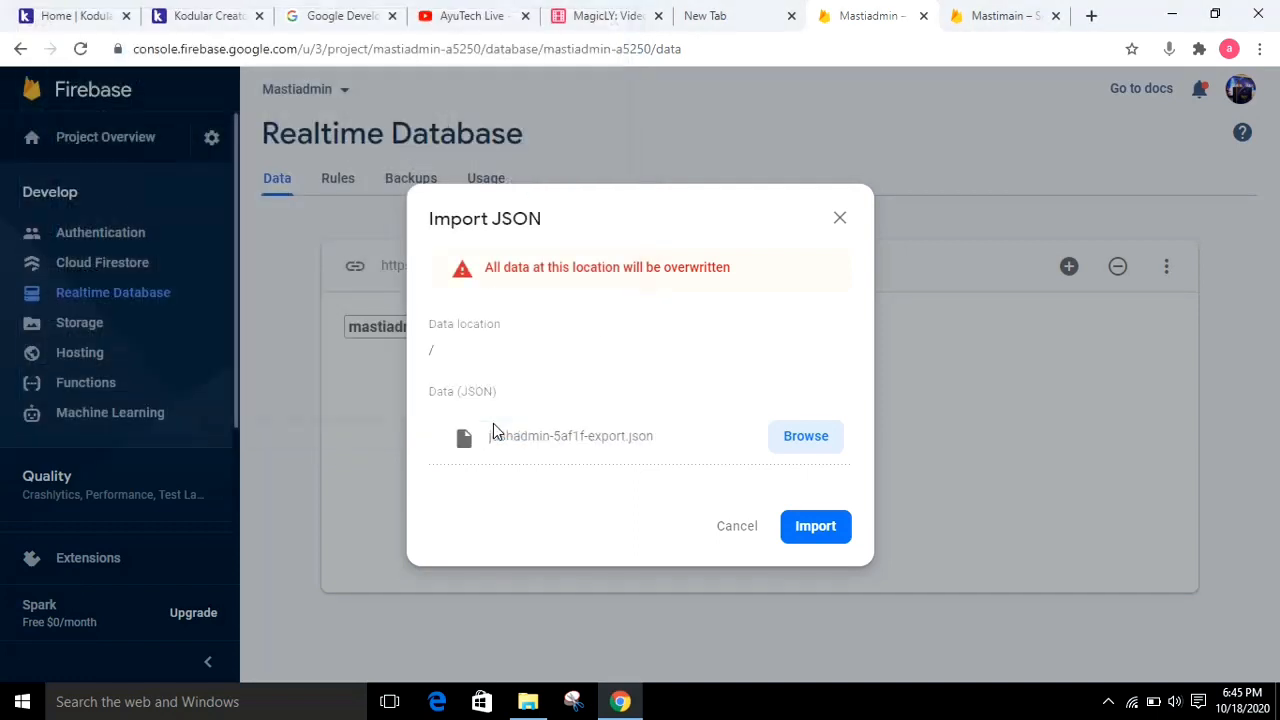
left_click(820, 531)
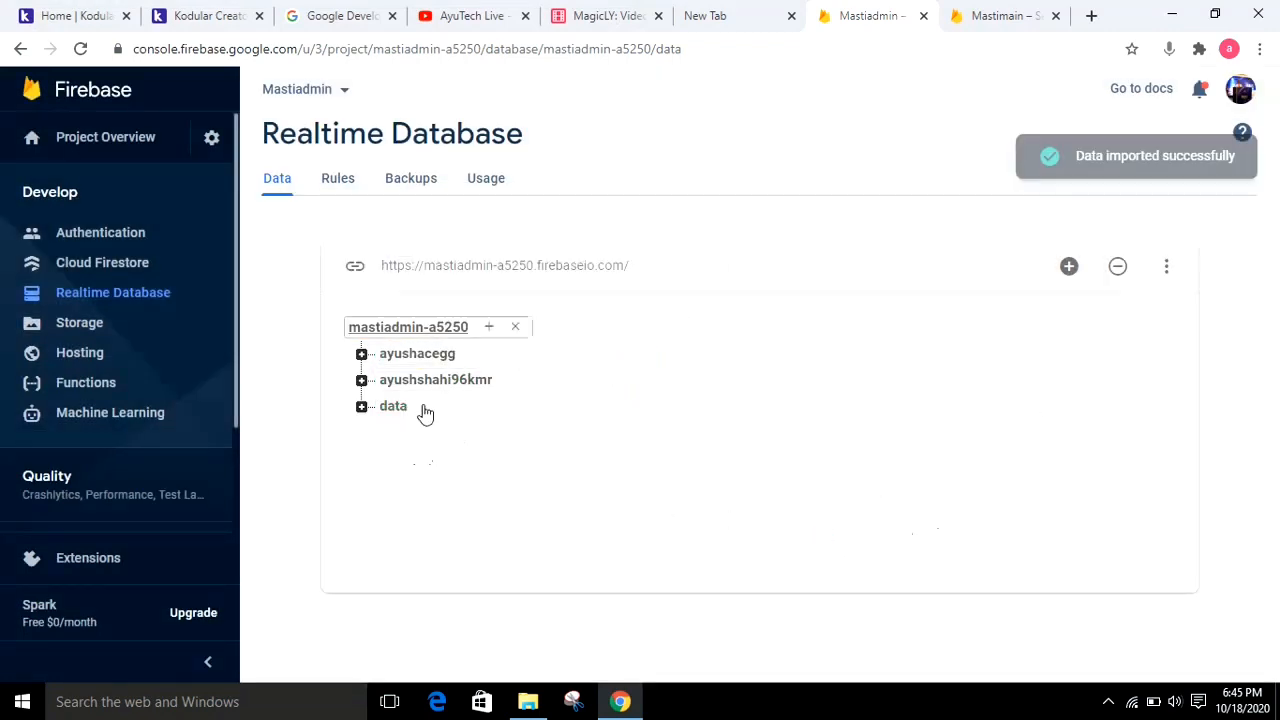
Copy Mastiadmin's database URL and set it as the Firebase URL of Firebase_Database1 on Kodular's edit screen
left_click(543, 270)
right_click(545, 271)
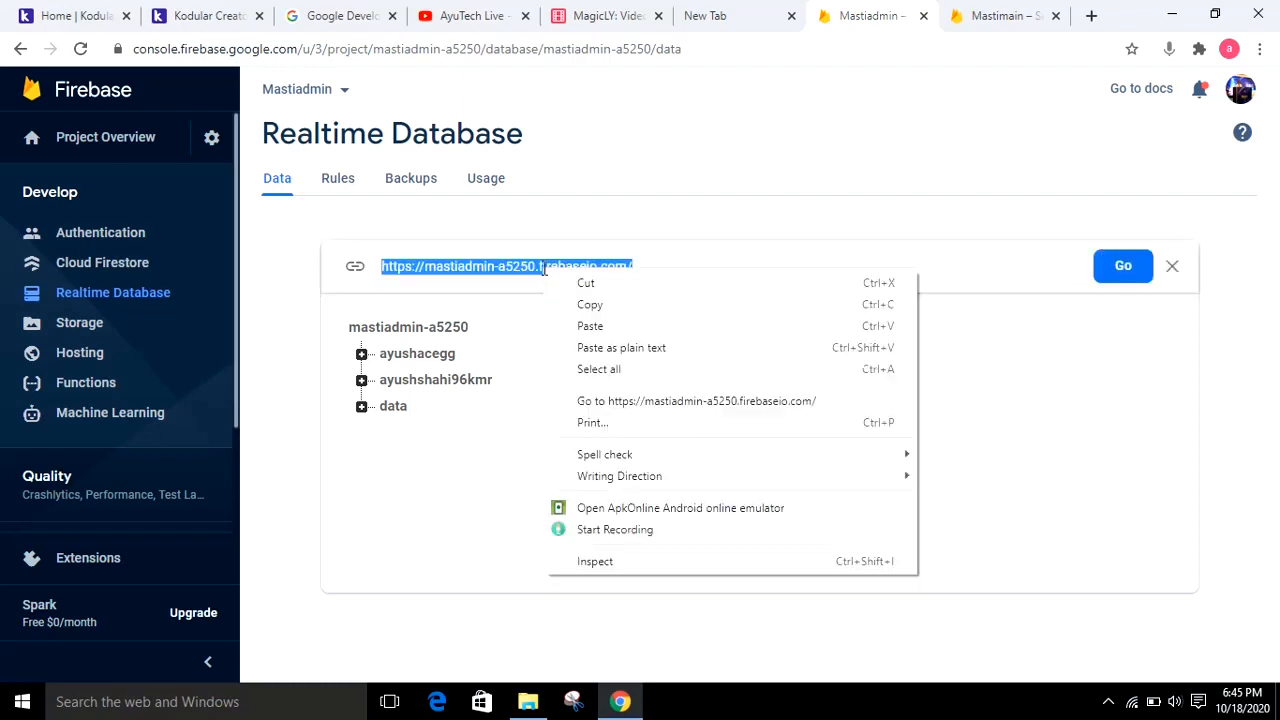
left_click(589, 304)
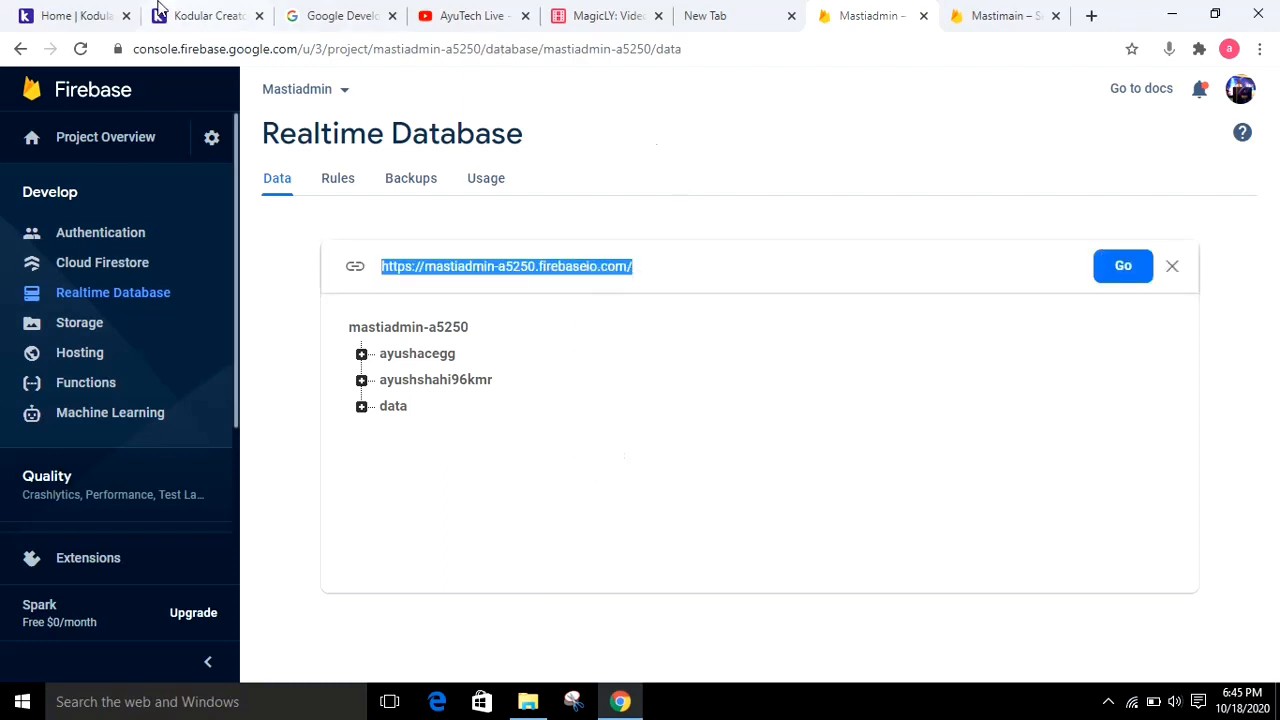
left_click(205, 12)
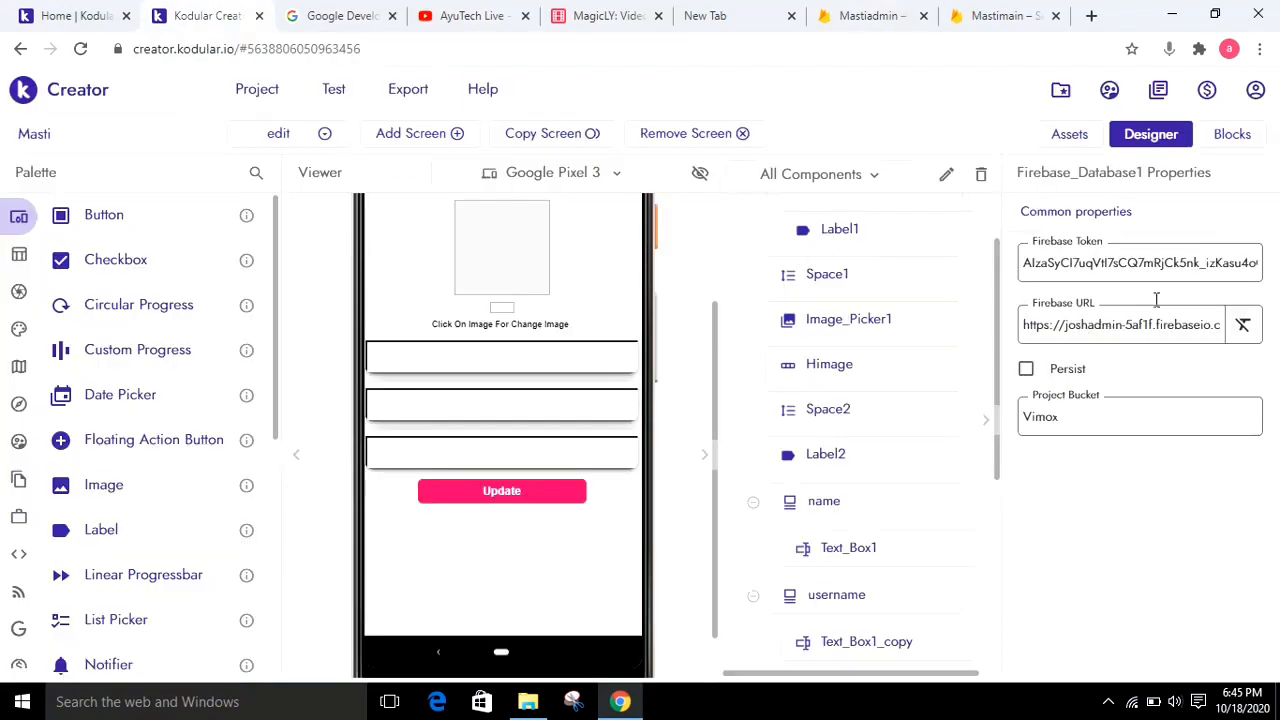
left_click_drag(996, 321, 1003, 572)
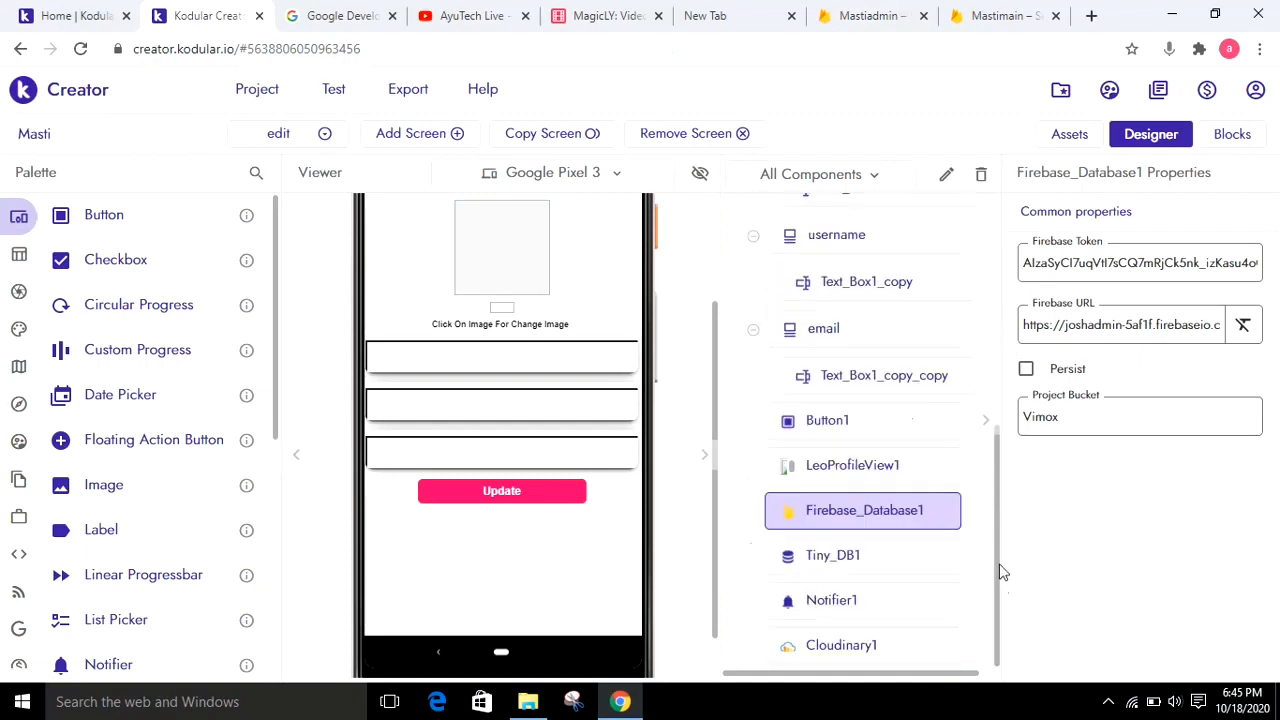
triple_click(1156, 324)
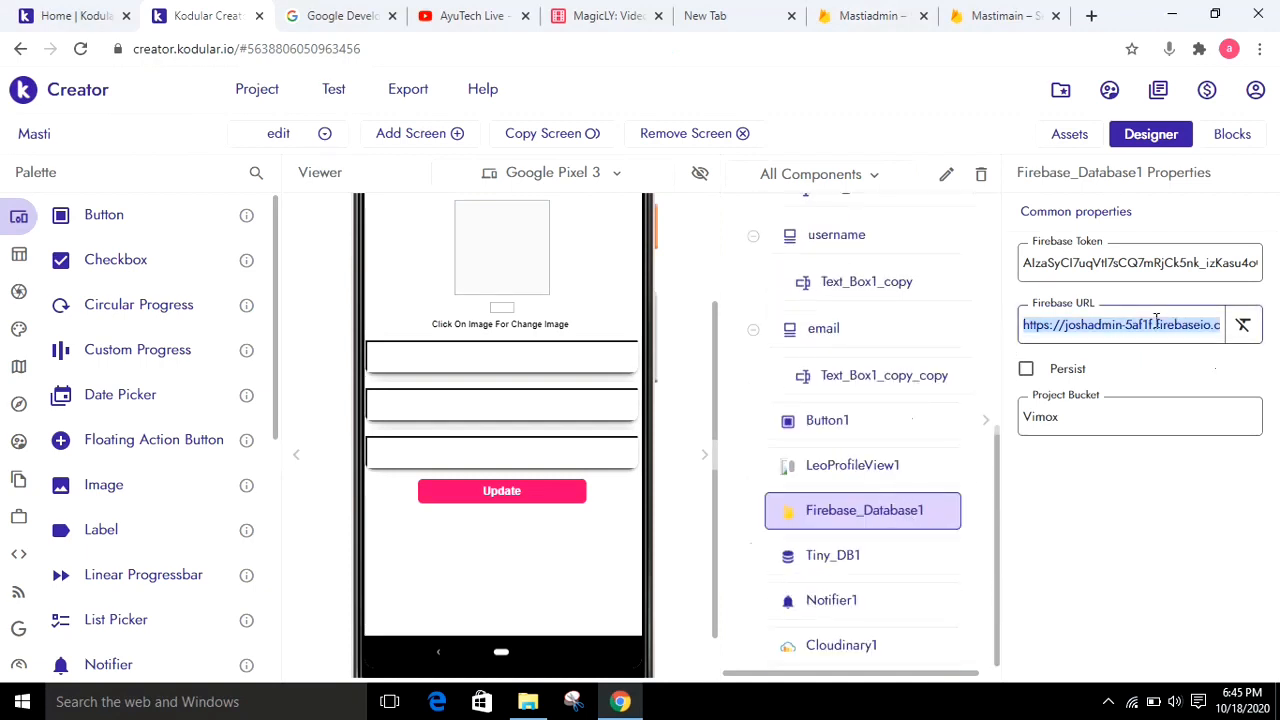
key("ctrl+v")
left_click(1203, 630)
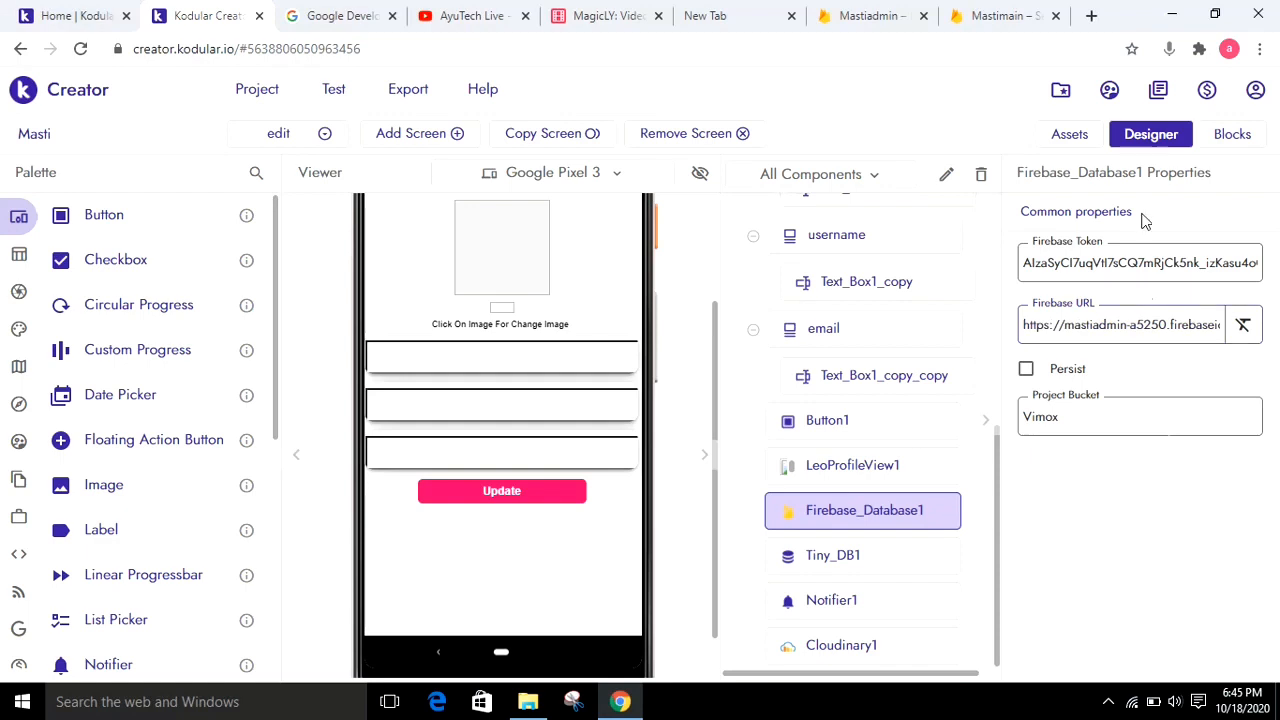
Return to the Firebase console and copy the Web API Key from Mastiadmin's project settings
left_click(905, 10)
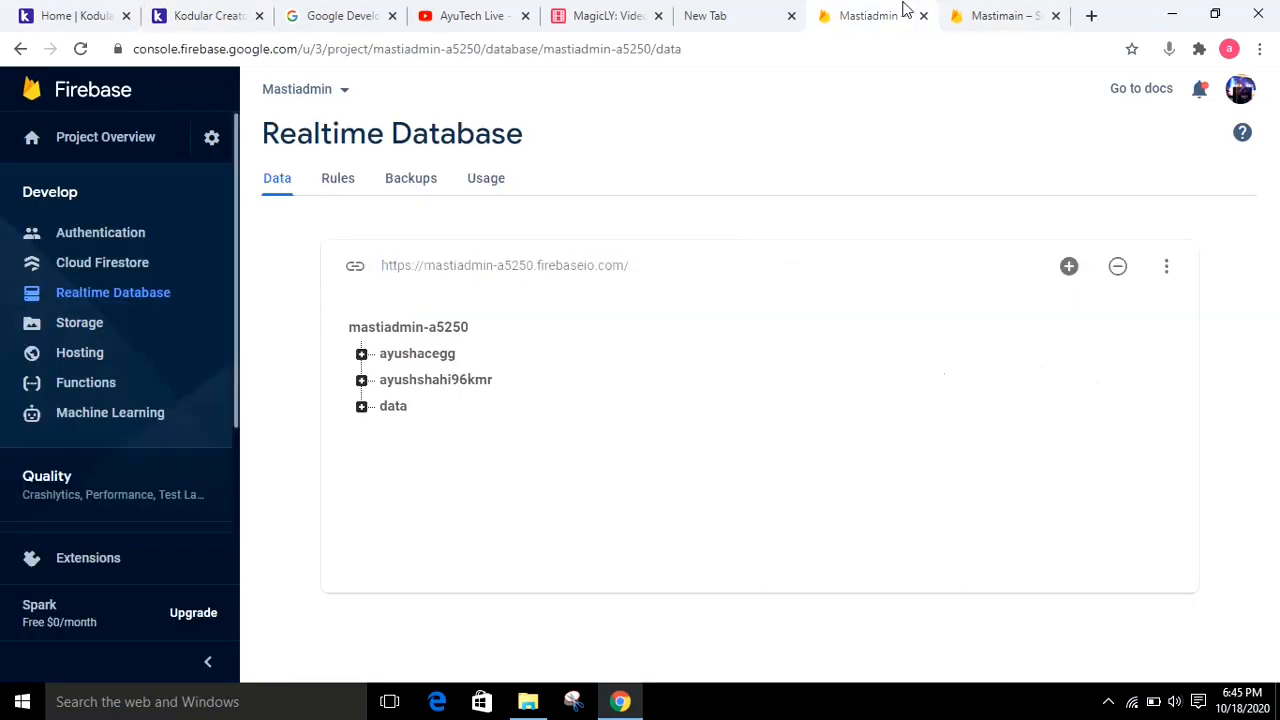
left_click(211, 139)
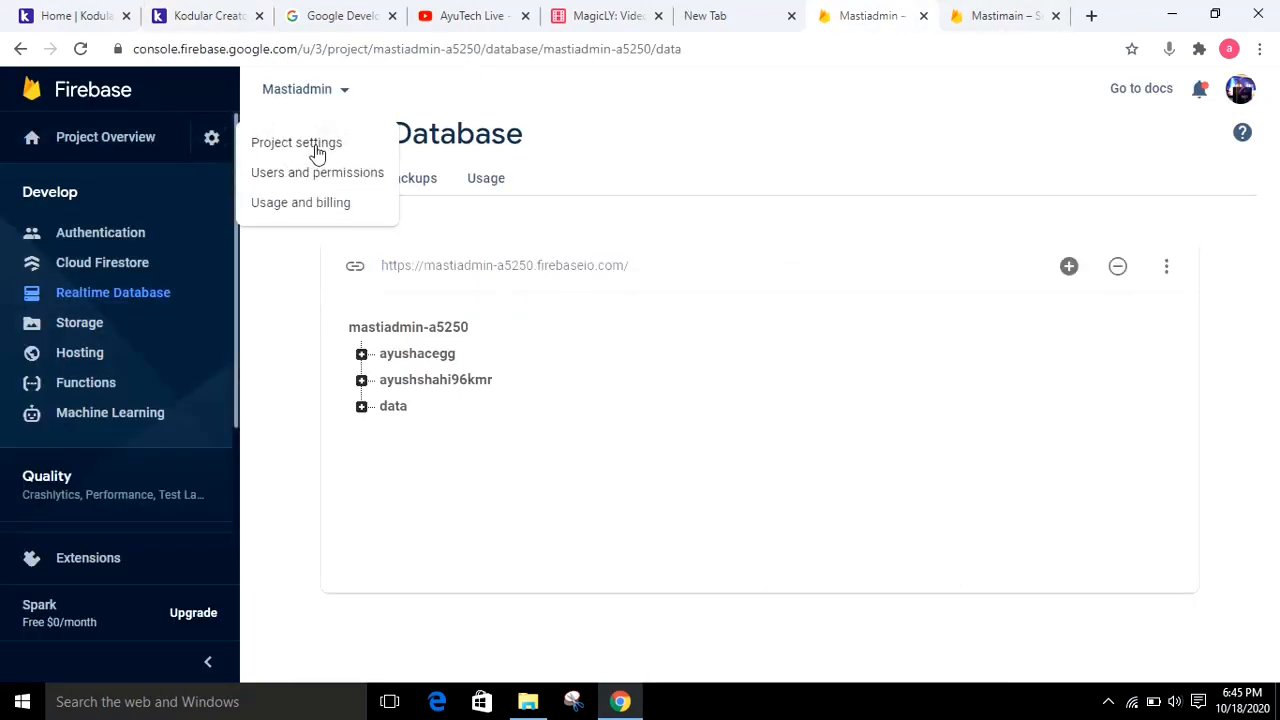
left_click(316, 153)
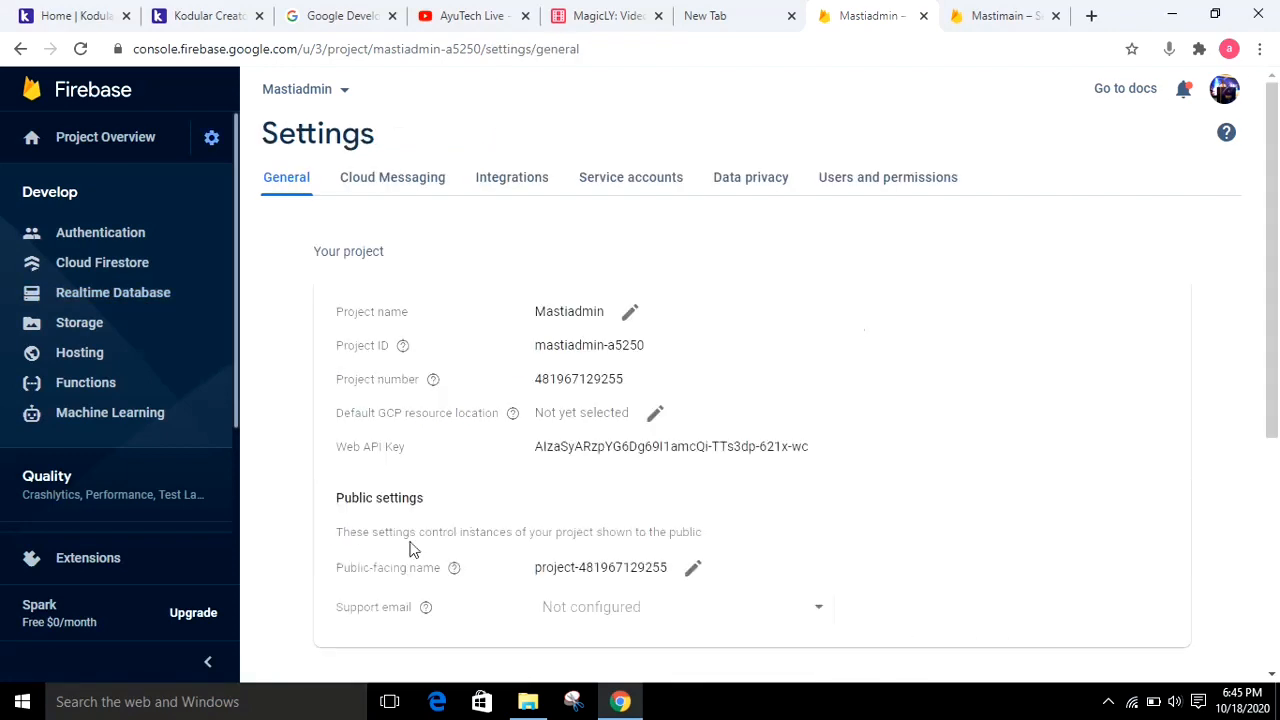
double_click(656, 447)
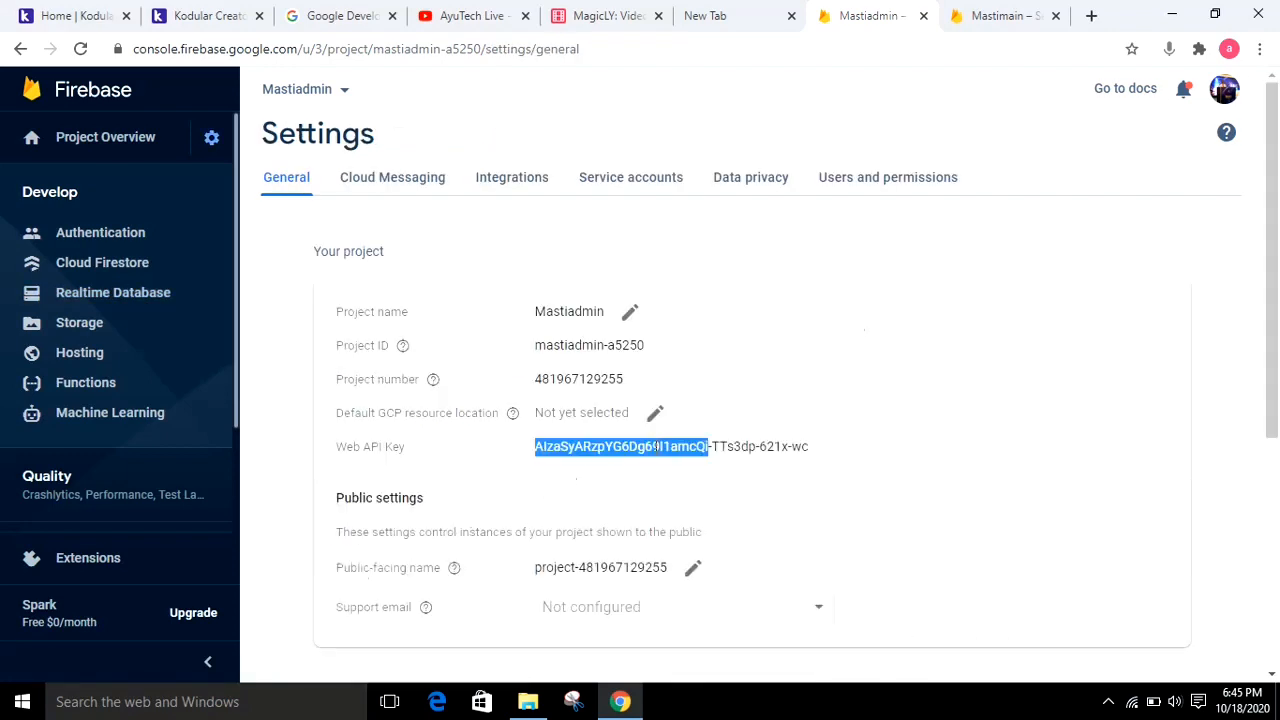
right_click(656, 448)
left_click(562, 451)
left_click_drag(843, 446, 536, 451)
right_click(539, 455)
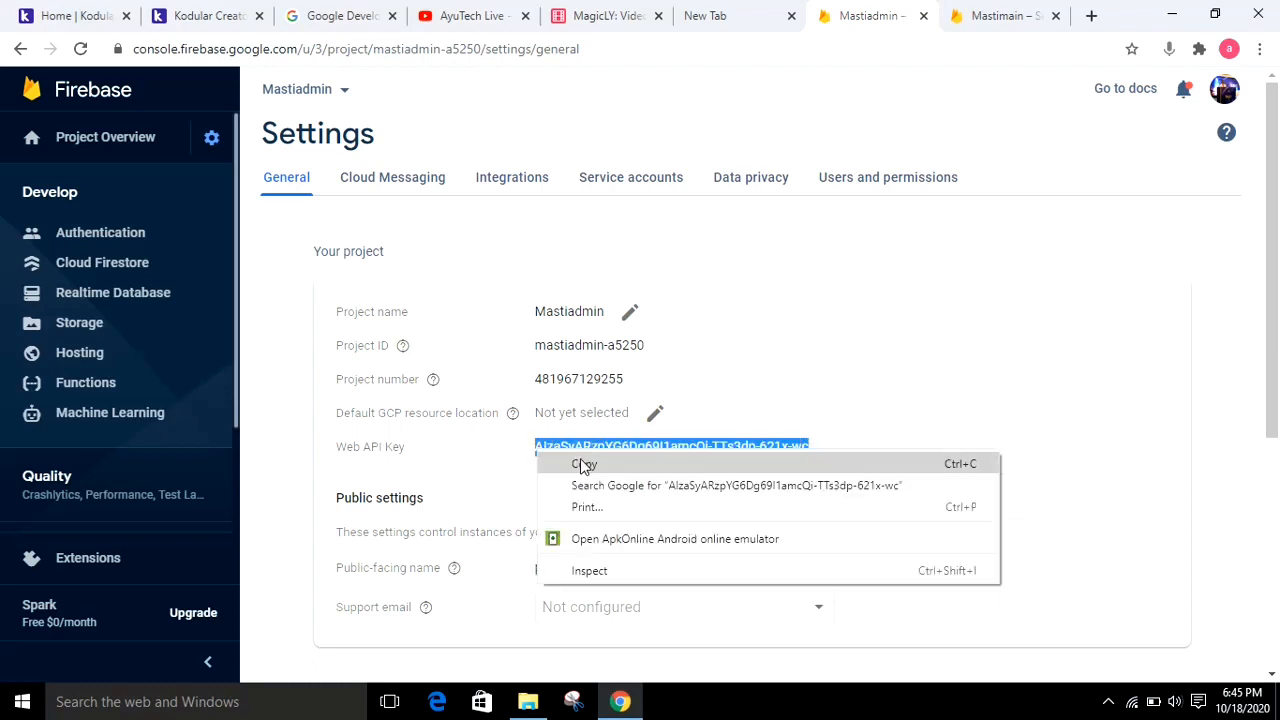
left_click(584, 463)
Return to Kodular Creator and replace the Firebase Token of the edit screen's Firebase_Database1 with the copied API key
left_click(251, 8)
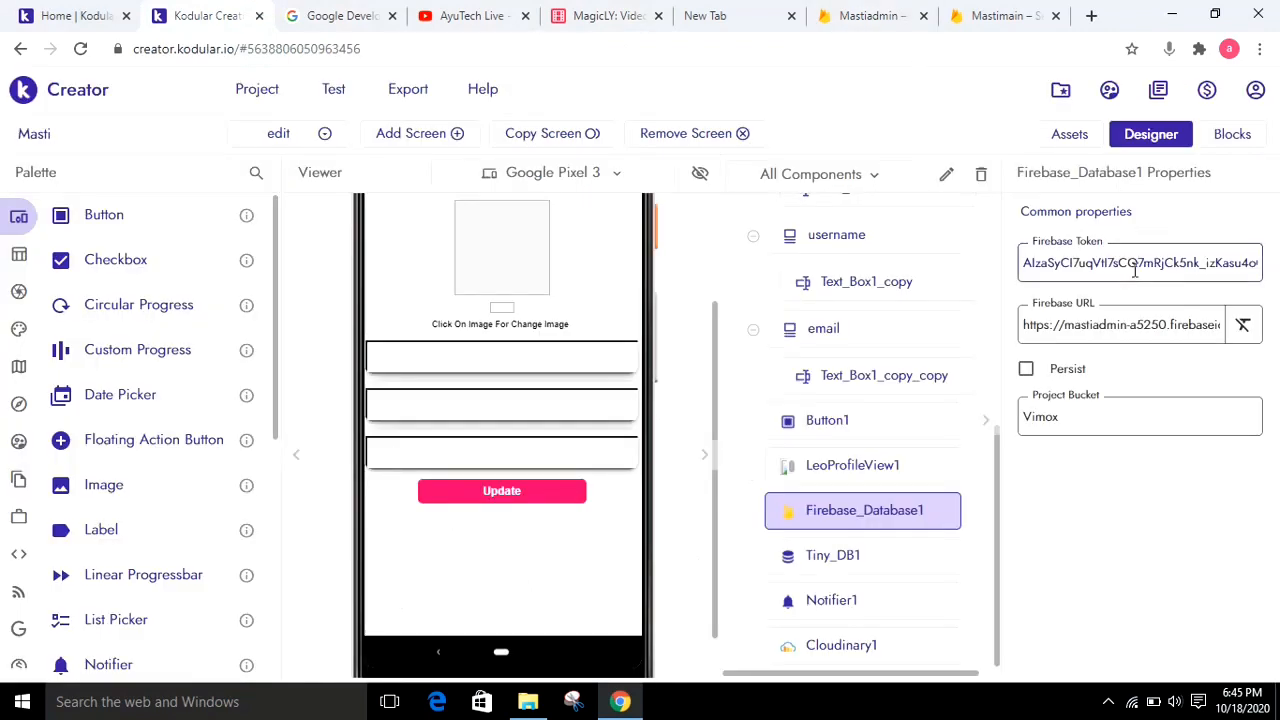
key("ctrl+a")
key("ctrl+v")
left_click(1086, 562)
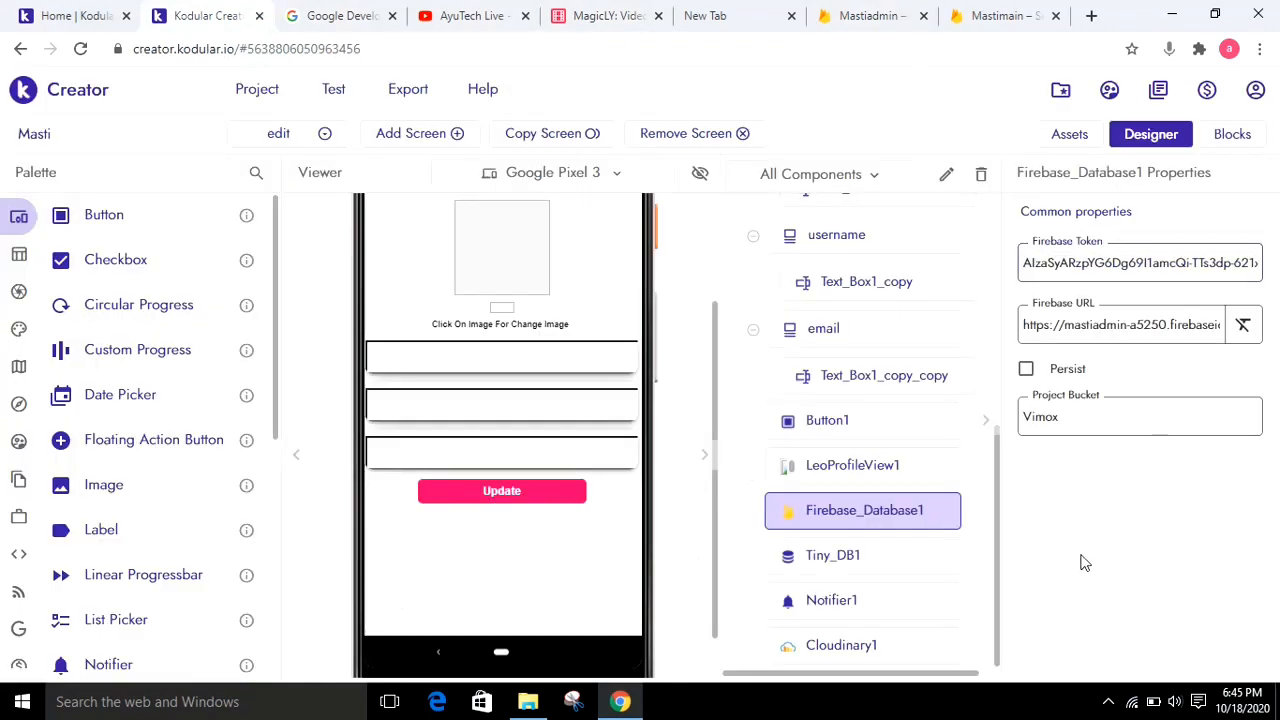
Review the Cloudinary1 properties and the Firebase blocks of the edit screen
left_click(933, 645)
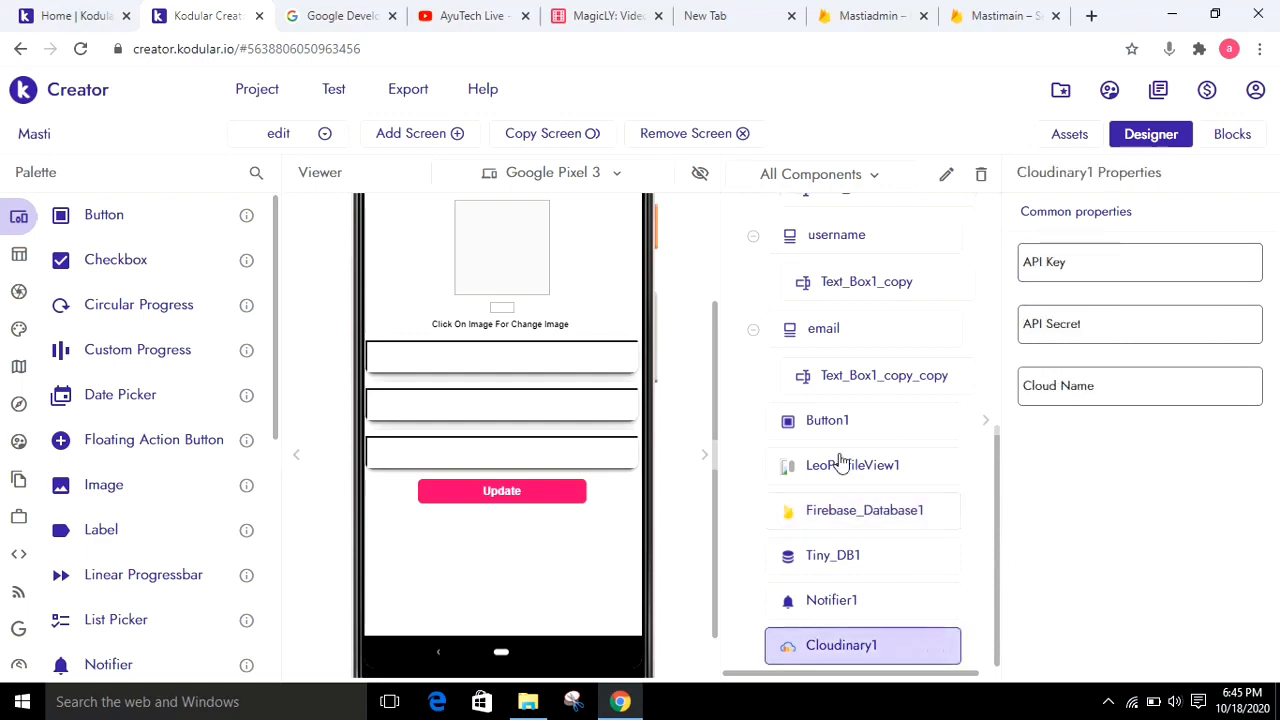
left_click(1240, 143)
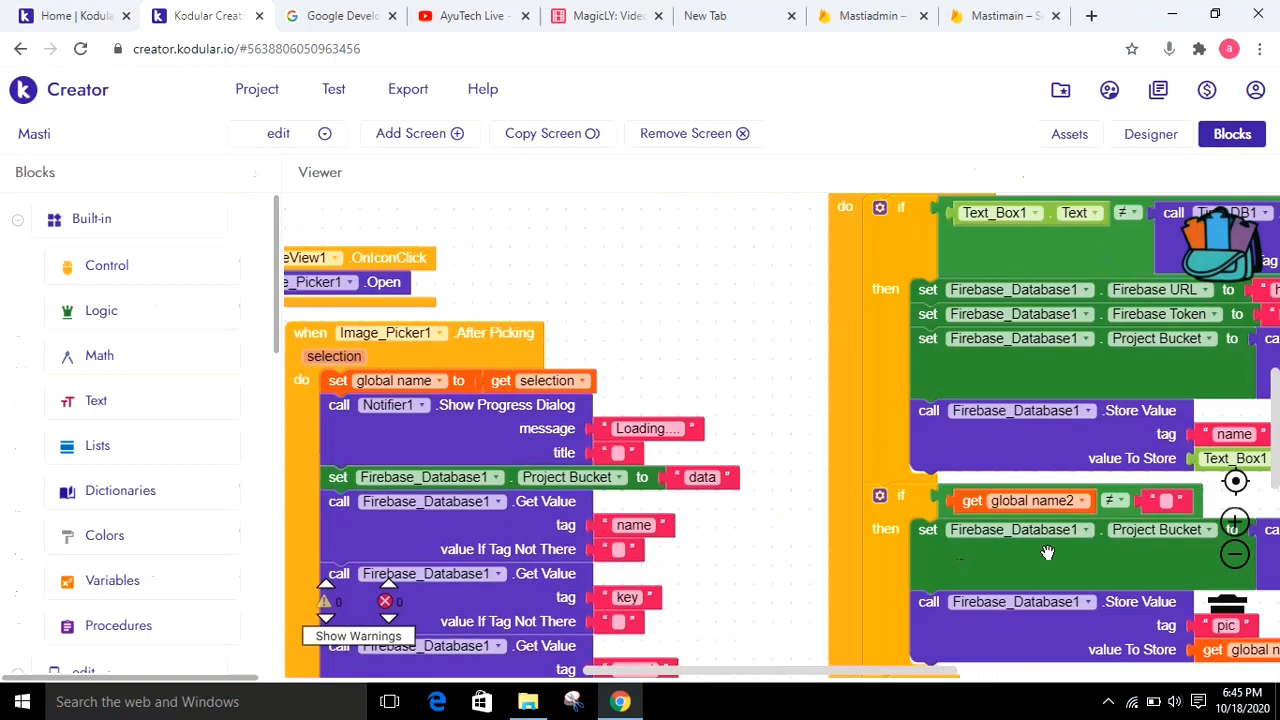
left_click(1234, 555)
left_click(1234, 558)
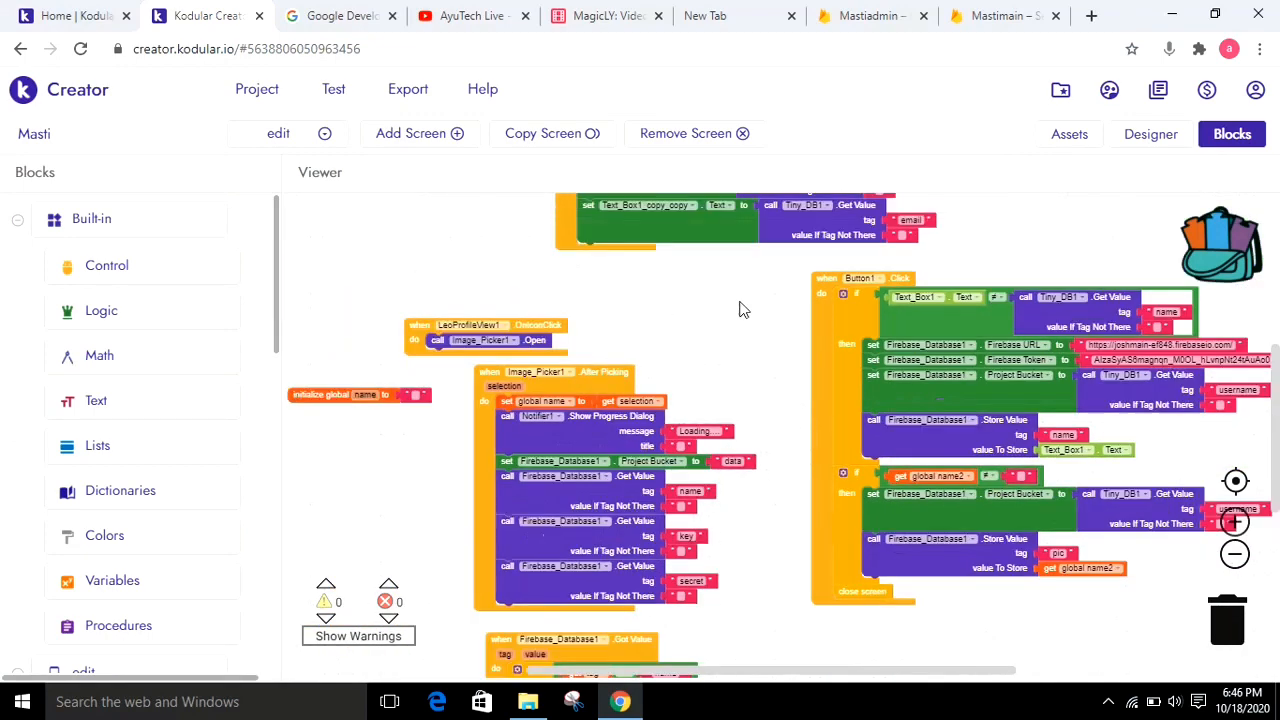
Switch to the ff screen in design view and show the properties of its Firebase_Database1
left_click(324, 136)
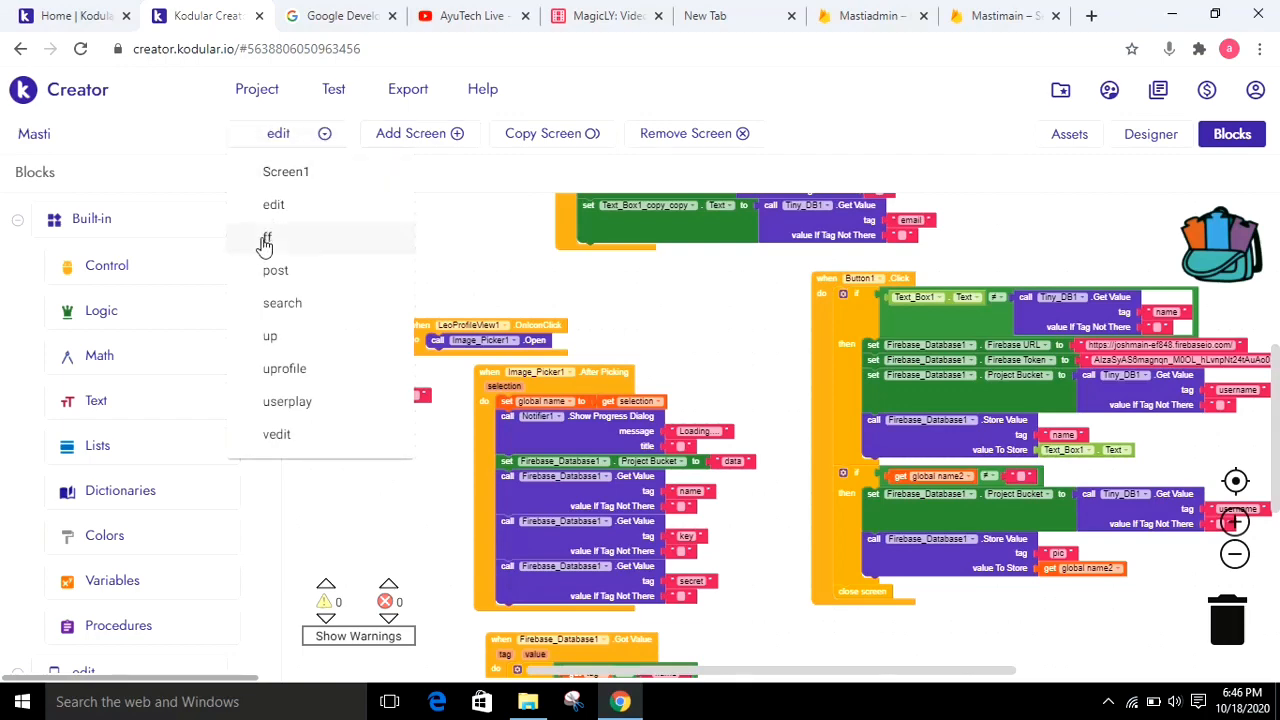
left_click(265, 244)
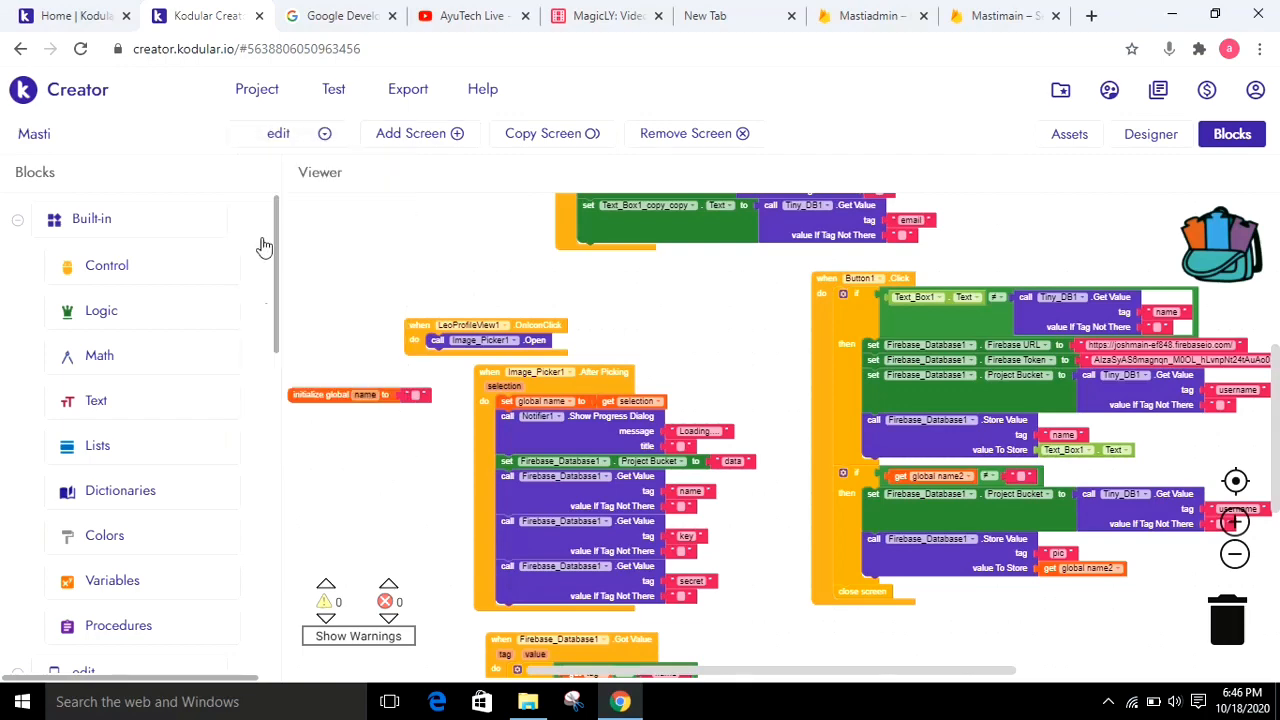
left_click(1128, 145)
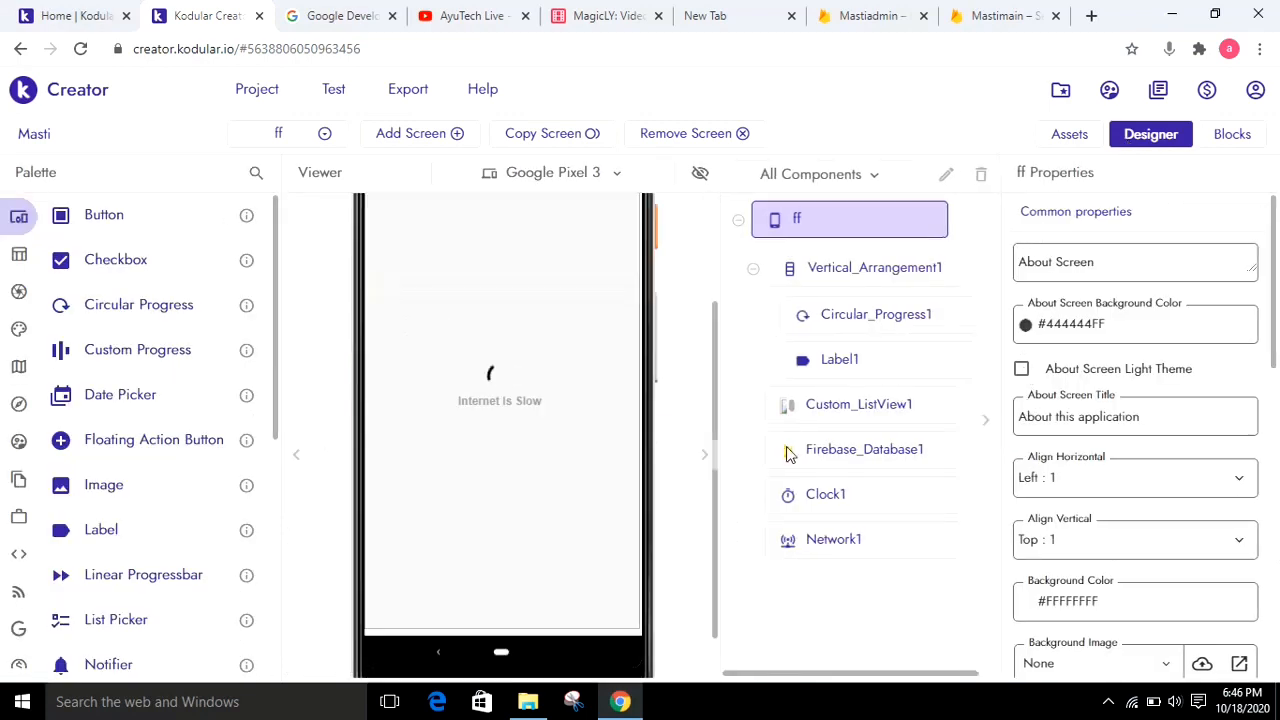
left_click(789, 461)
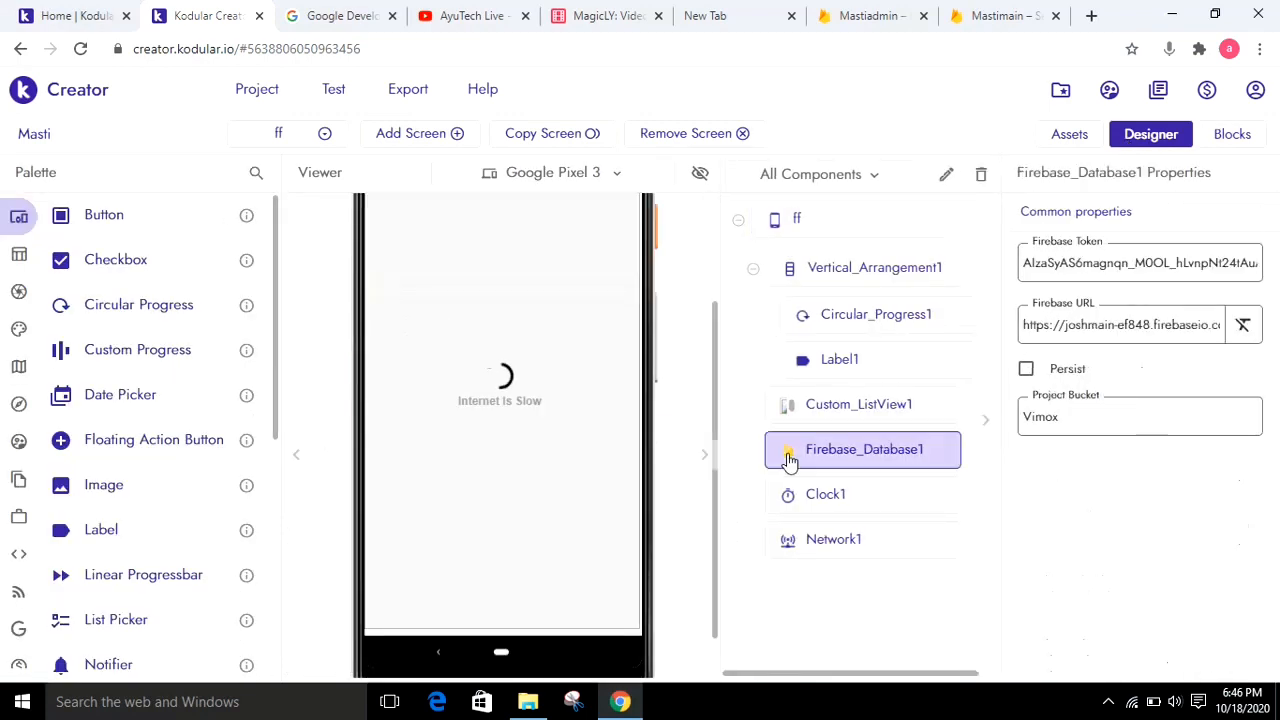
Switch to the Firebase console to view Mastimain's Realtime Database, and return to Kodular Creator
left_click(1000, 15)
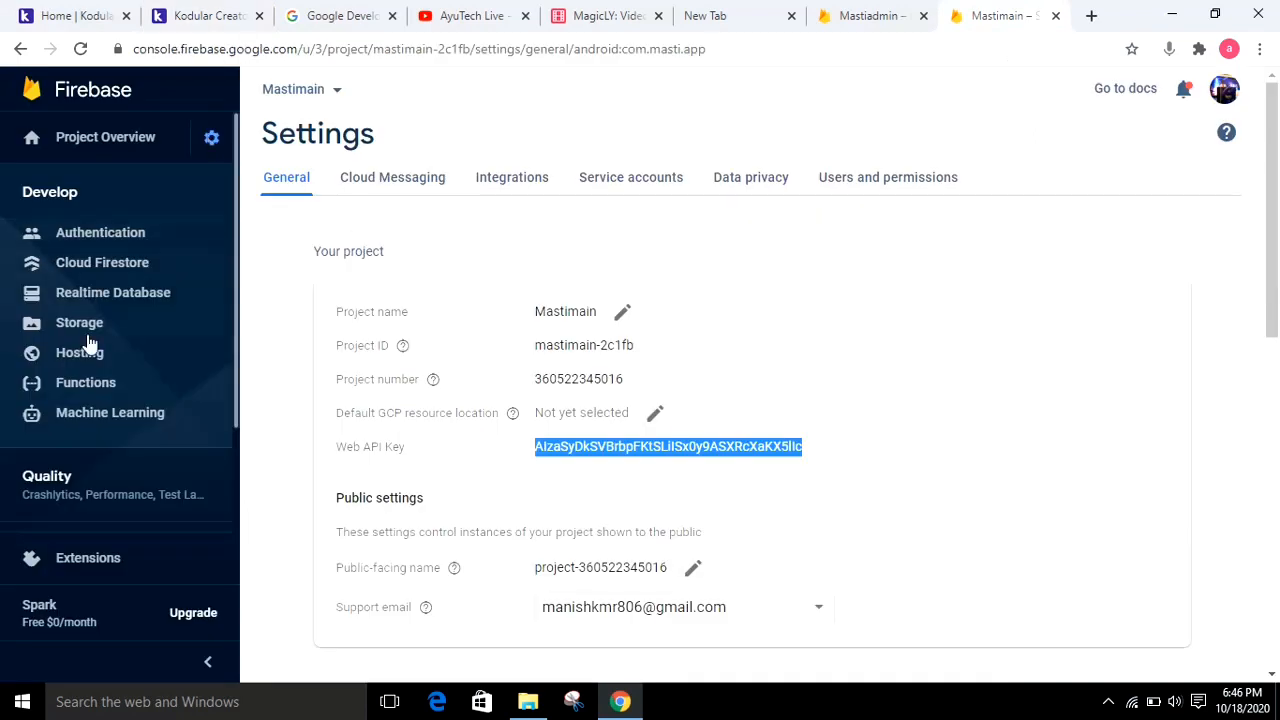
left_click(115, 300)
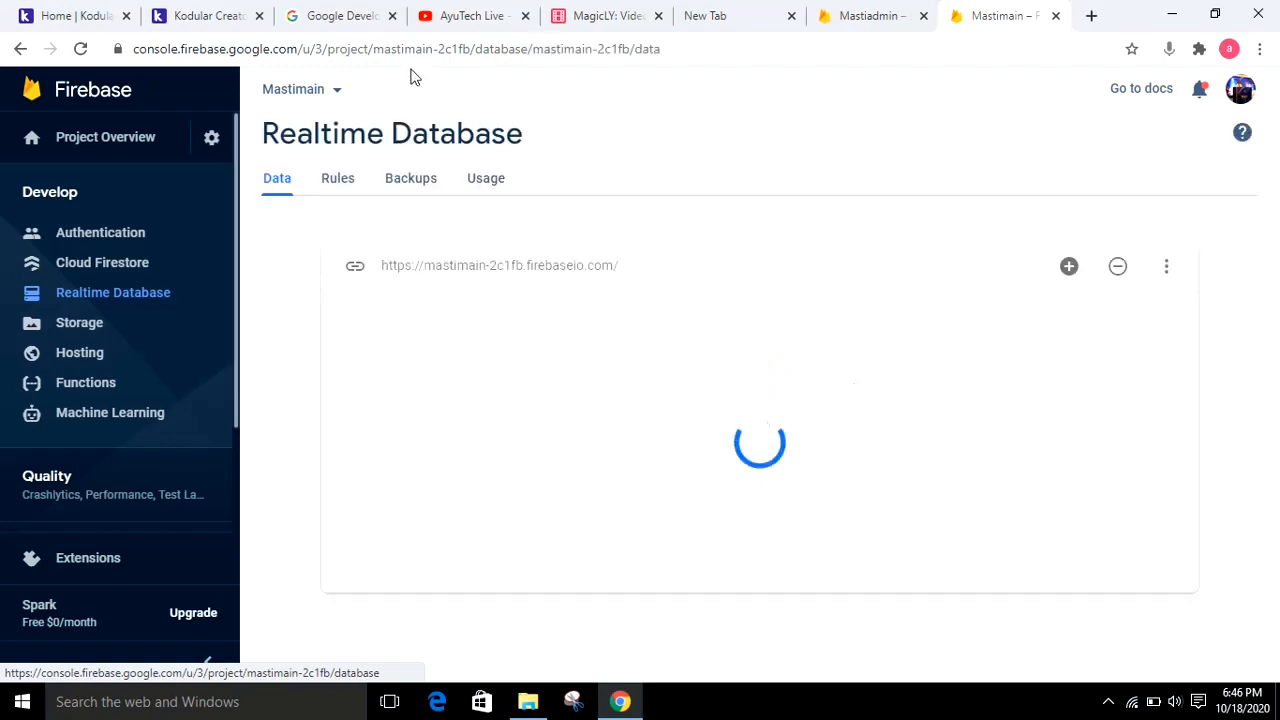
left_click(190, 12)
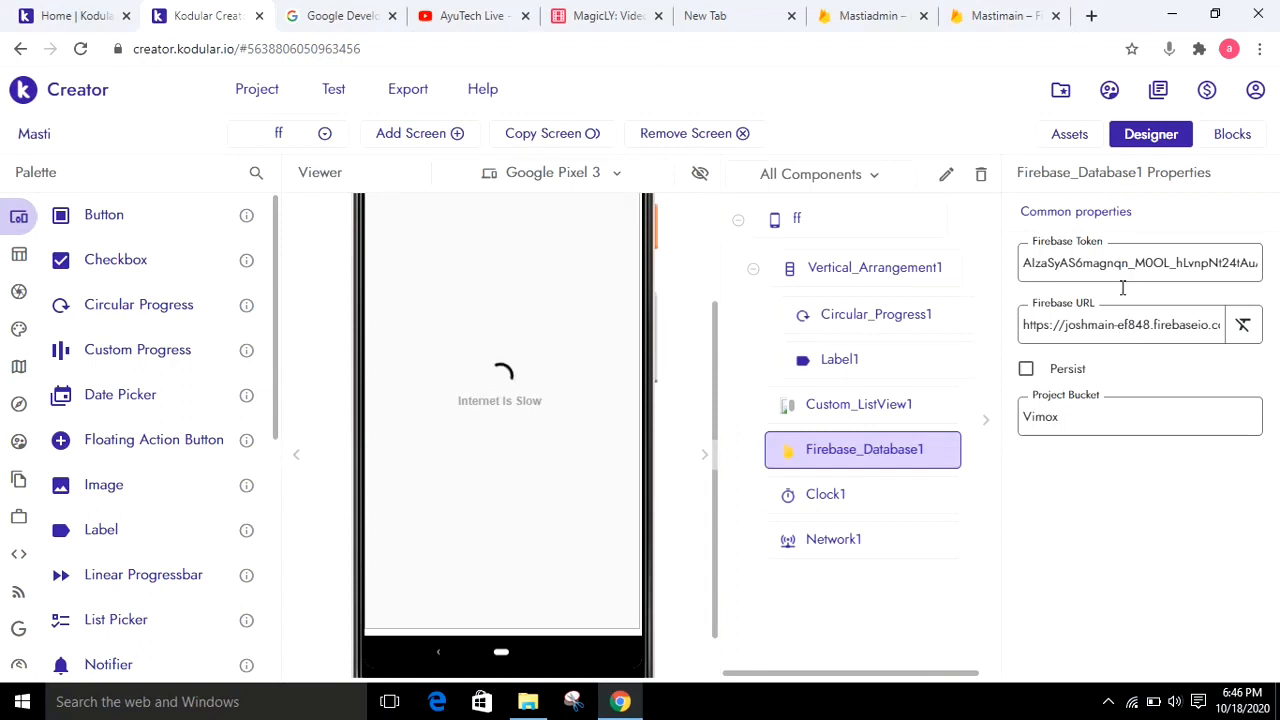
Switch to the post screen and show the properties of its cloudnames Firebase component
left_click(272, 138)
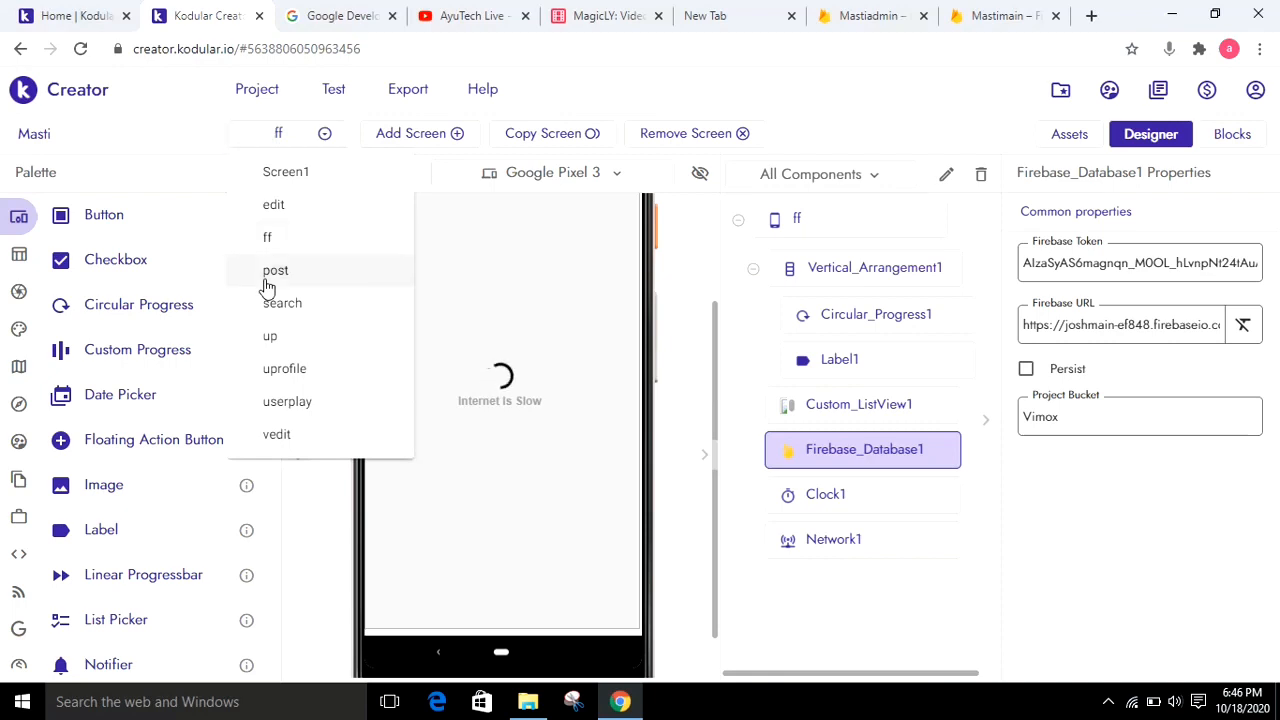
left_click(266, 282)
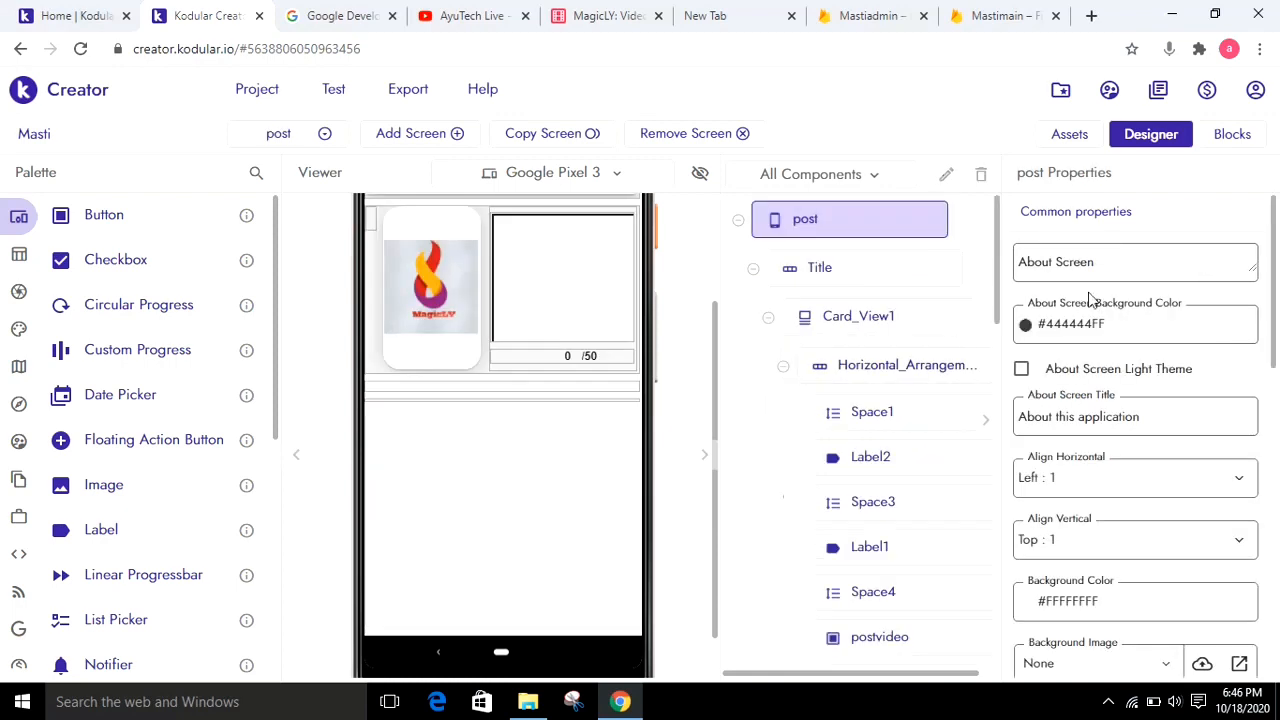
left_click_drag(1003, 347, 1005, 598)
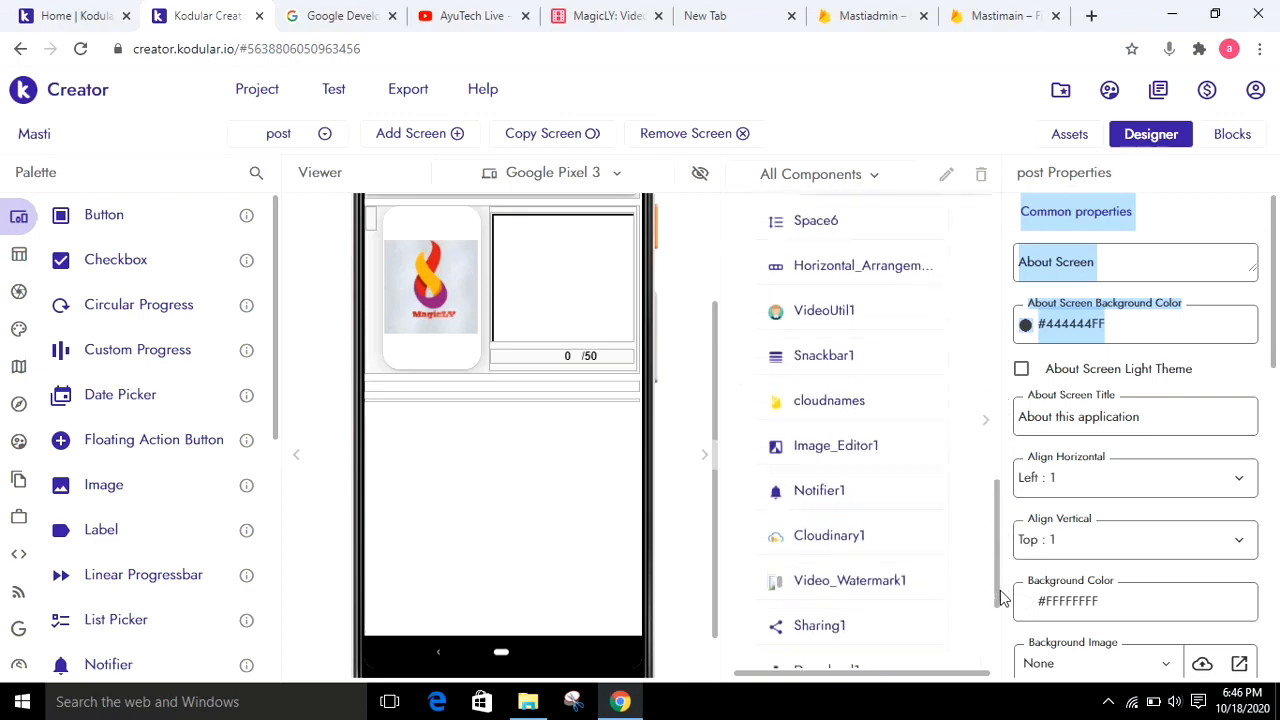
left_click(894, 407)
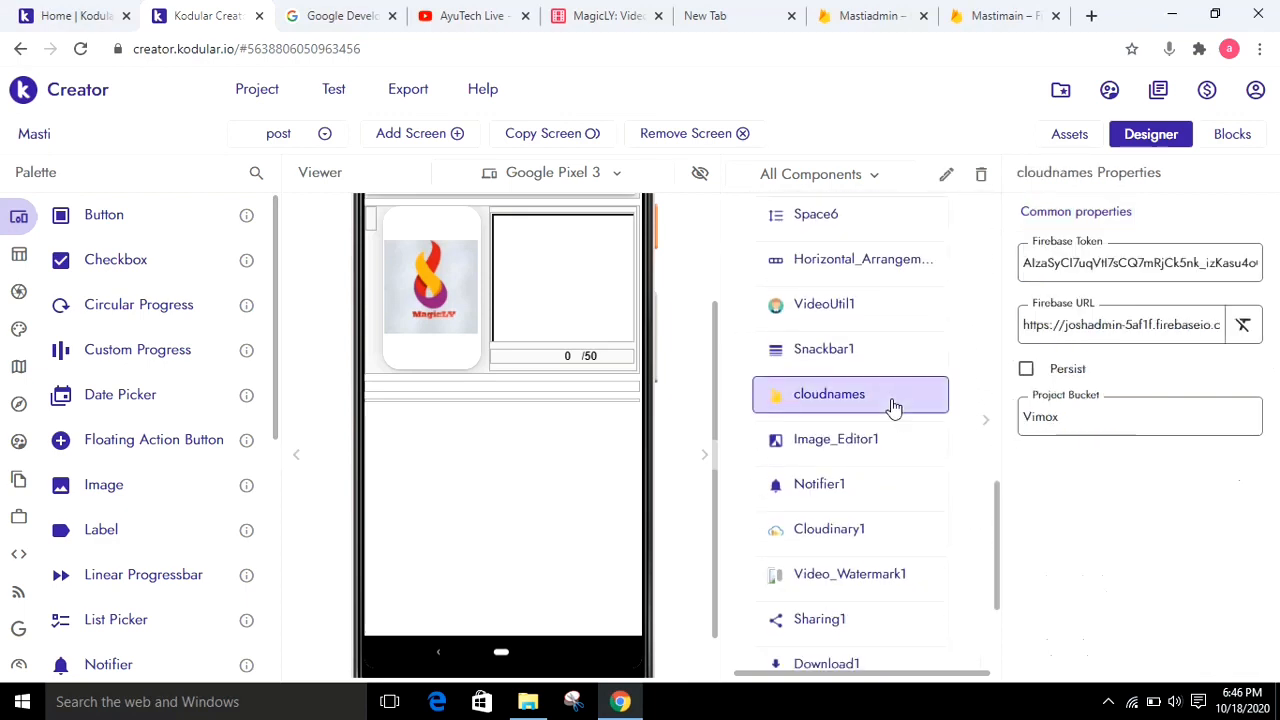
Review Mastiadmin's project settings in the Firebase console, and return to Kodular Creator to check cloudnames' Firebase URL and Firebase Token
left_click(875, 10)
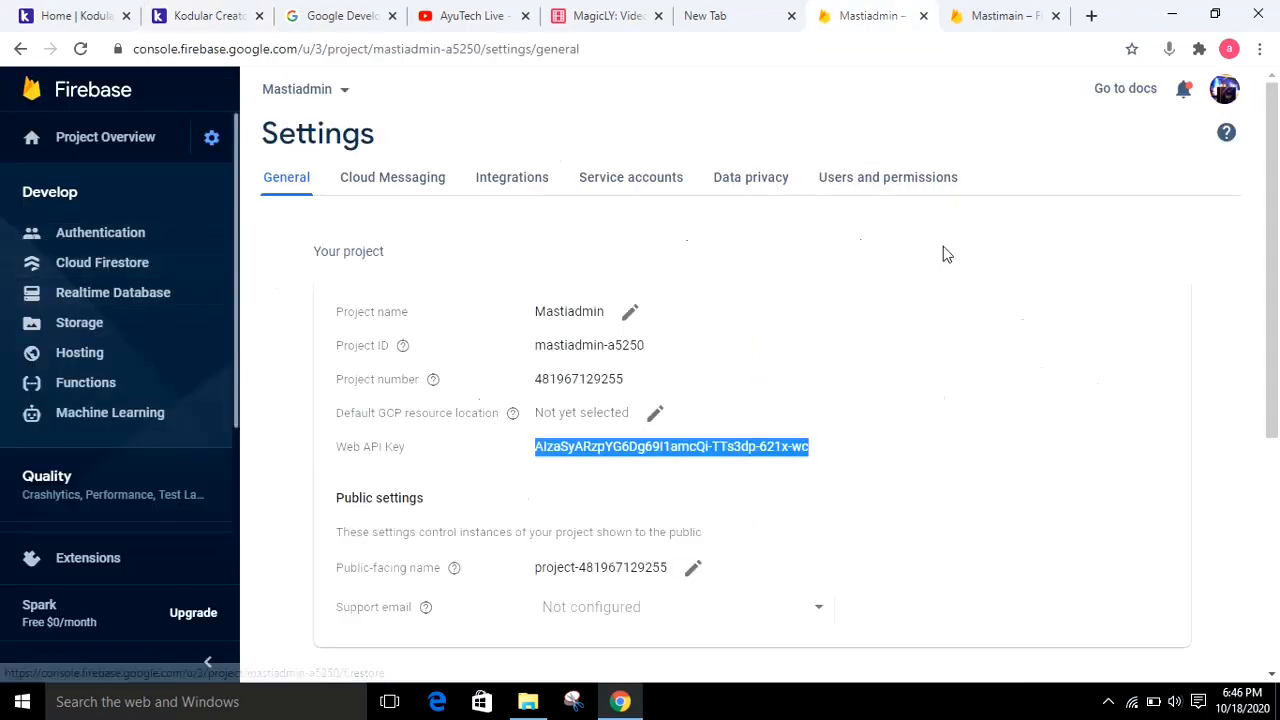
left_click(971, 275)
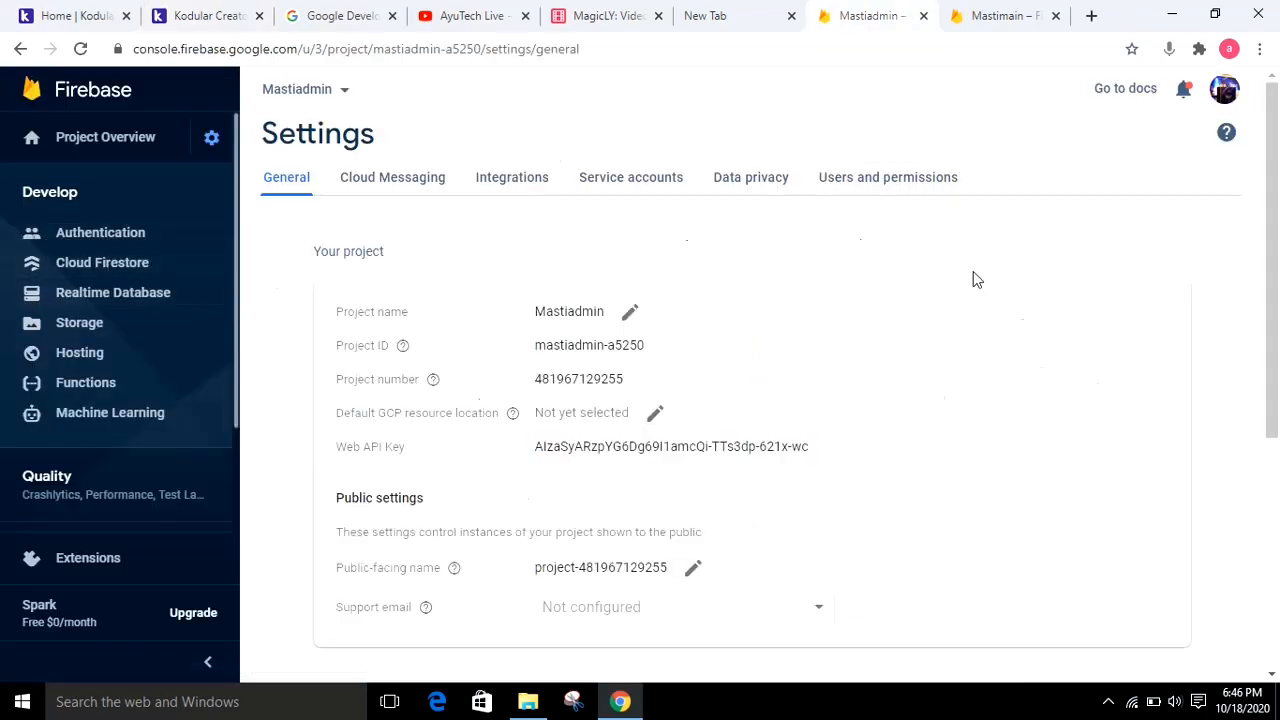
left_click(205, 15)
left_click(1164, 321)
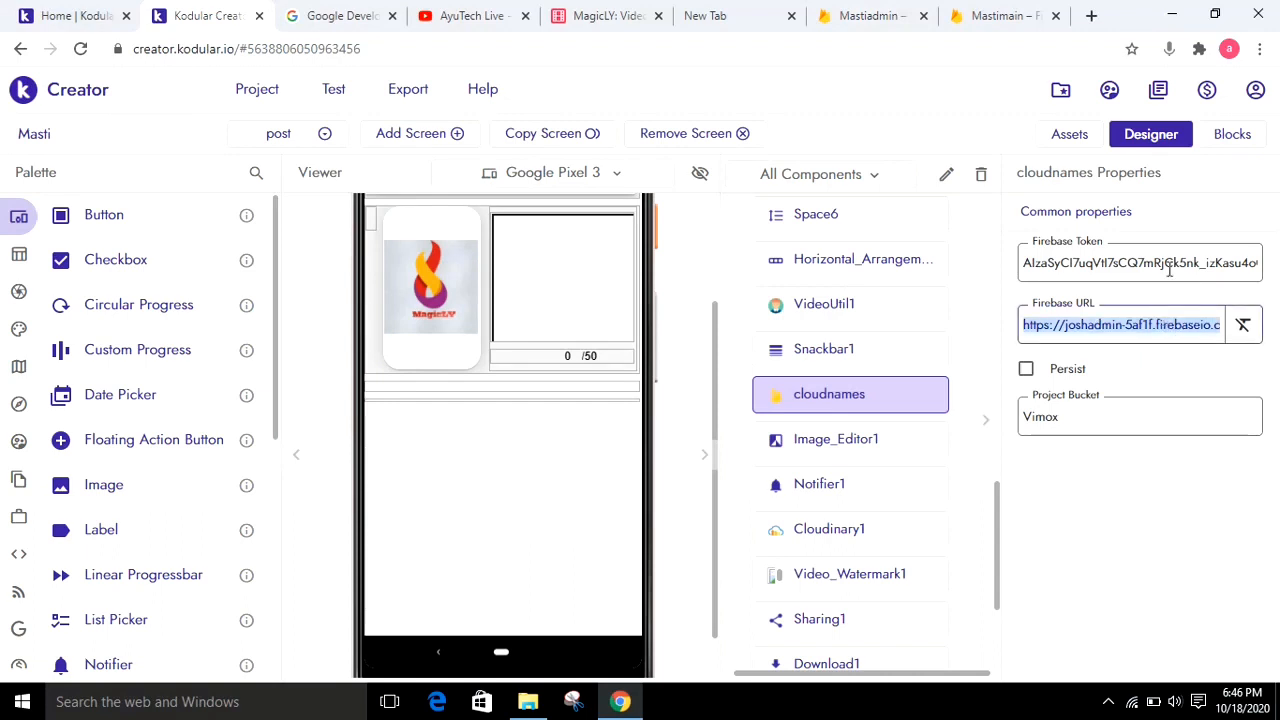
left_click(1168, 262)
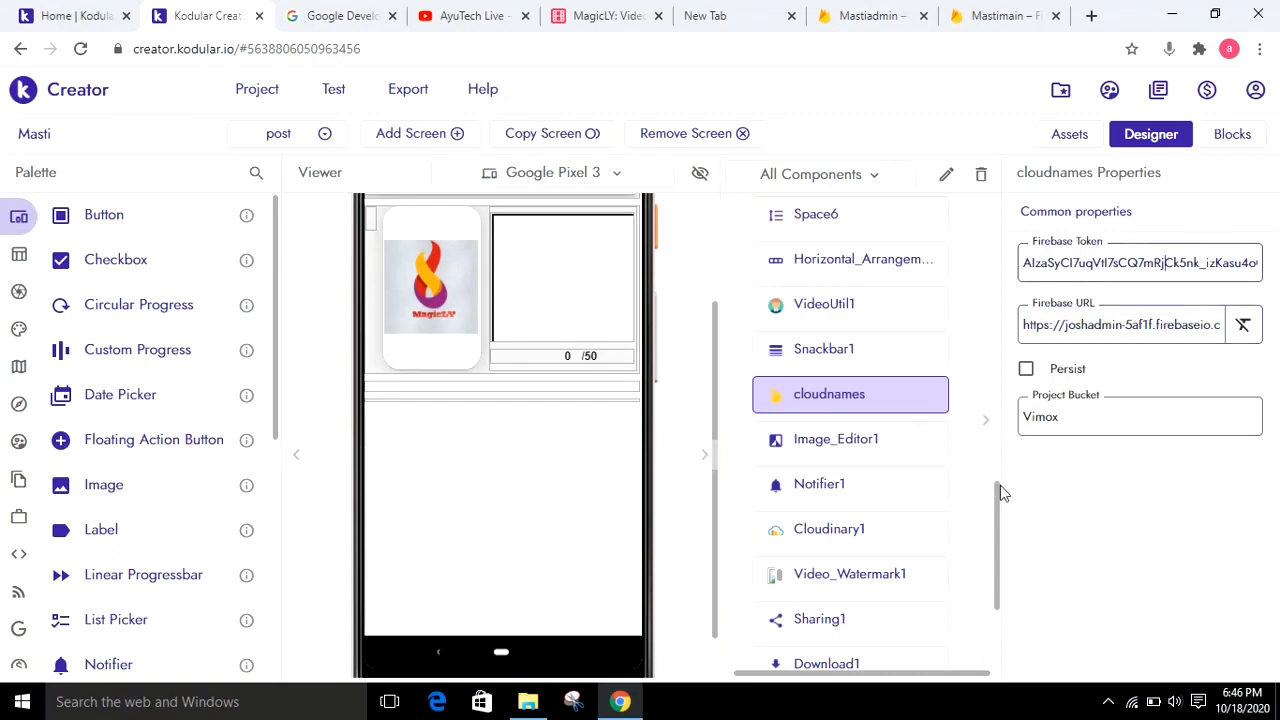
Show the post screen's postdata properties and compare its Firebase URL and Firebase Token with the Mastimain database in the Firebase console
left_click_drag(1000, 485, 1001, 538)
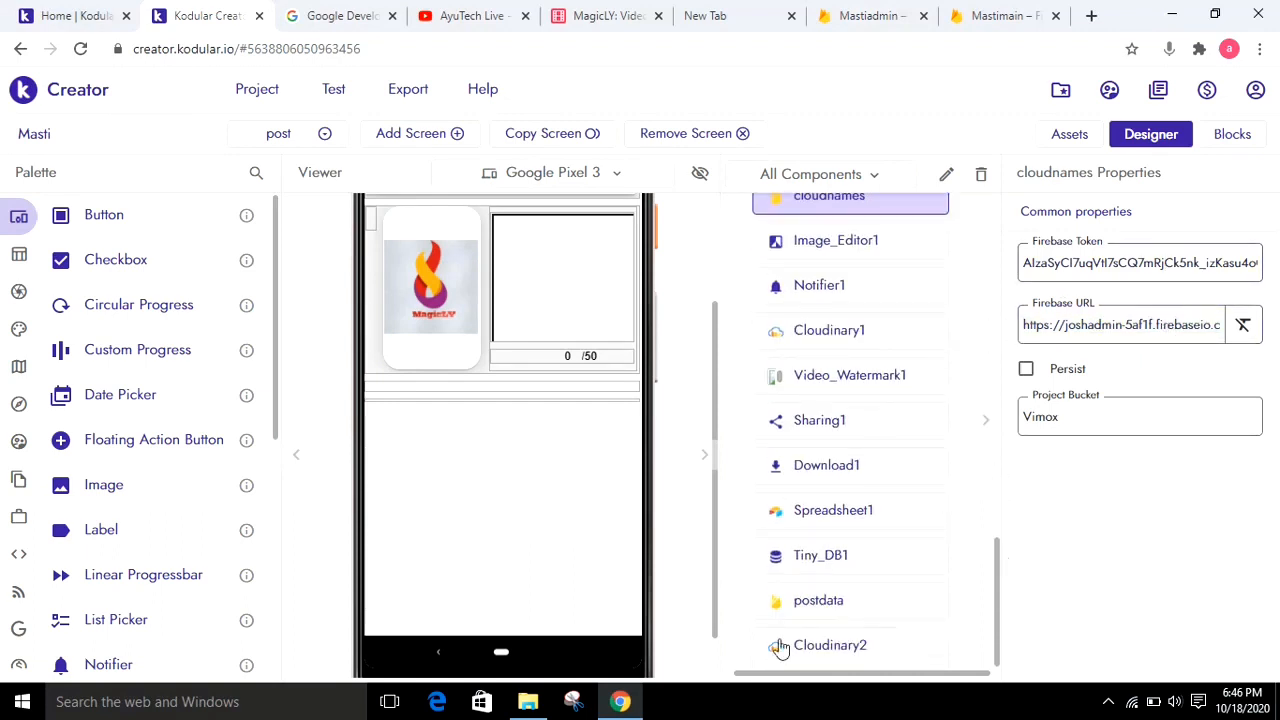
left_click(829, 612)
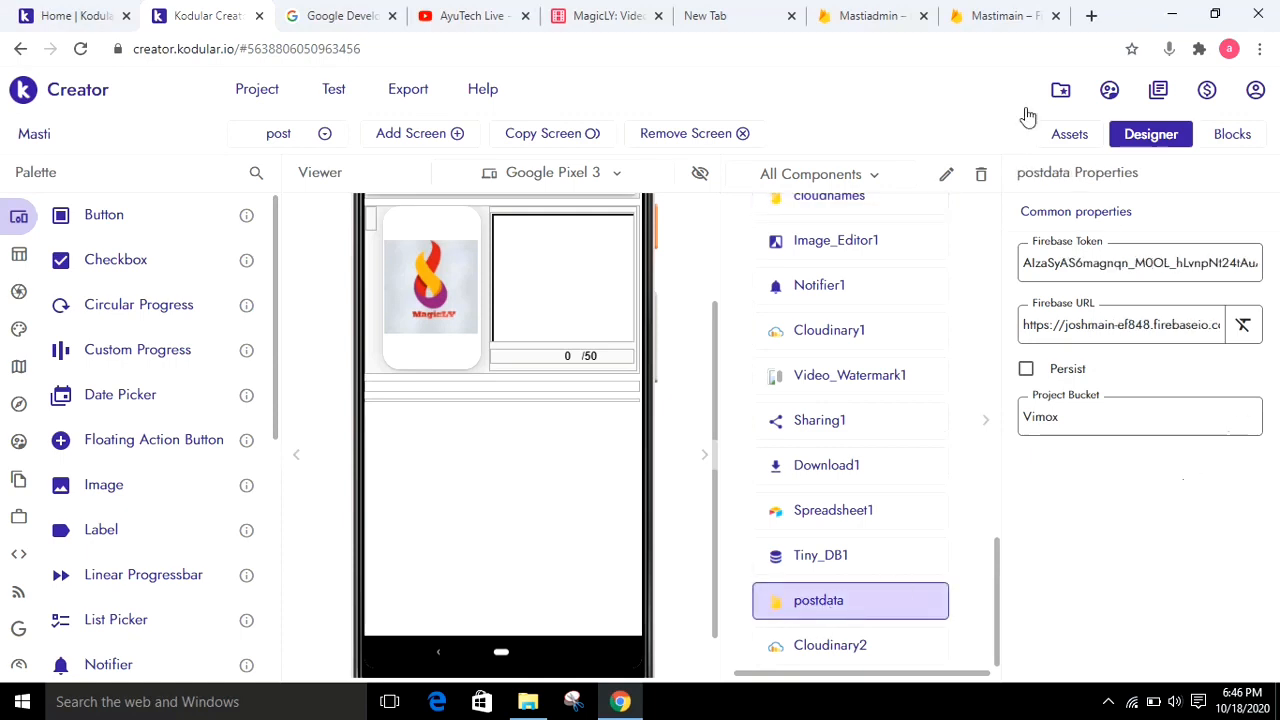
left_click(1004, 14)
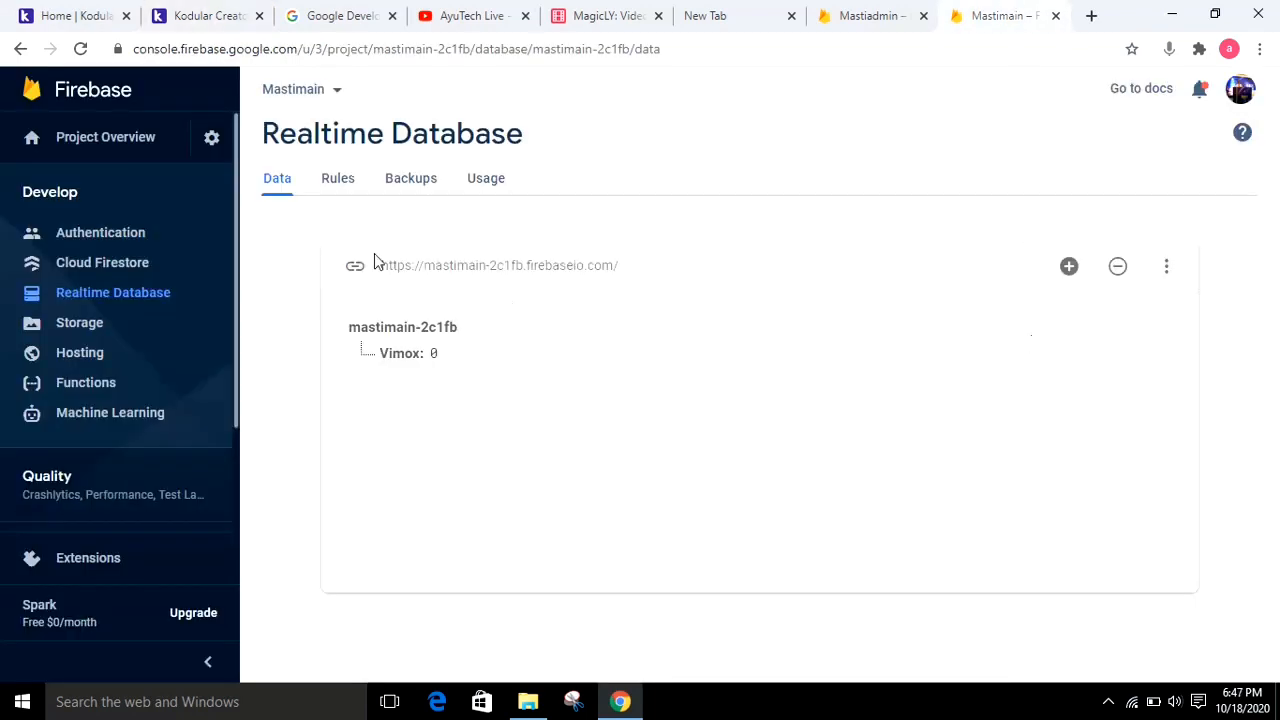
left_click(220, 12)
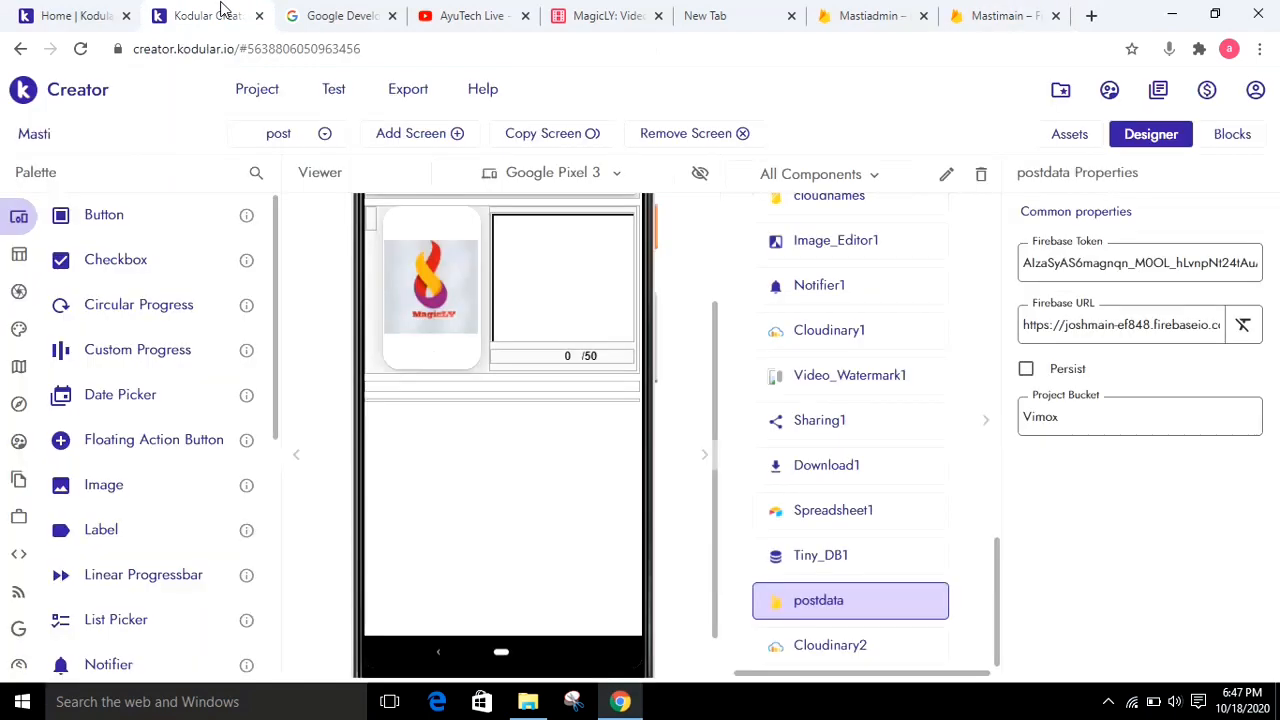
triple_click(1115, 325)
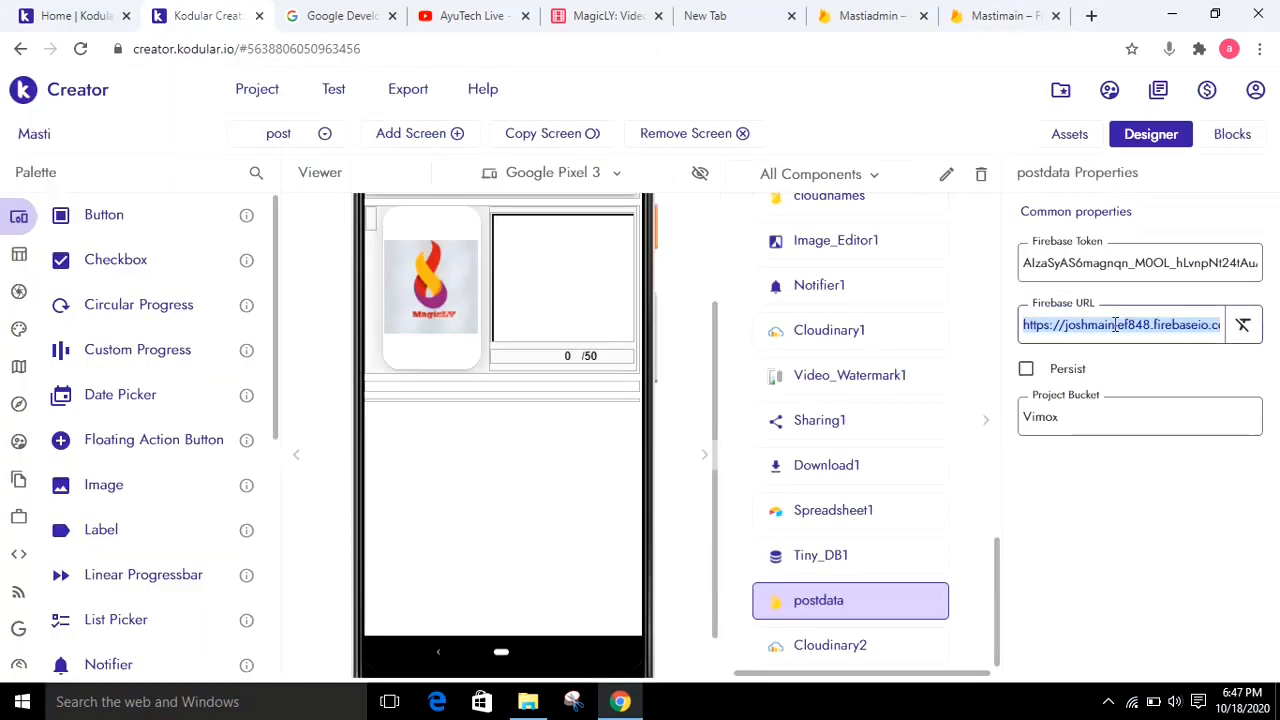
left_click(1092, 264)
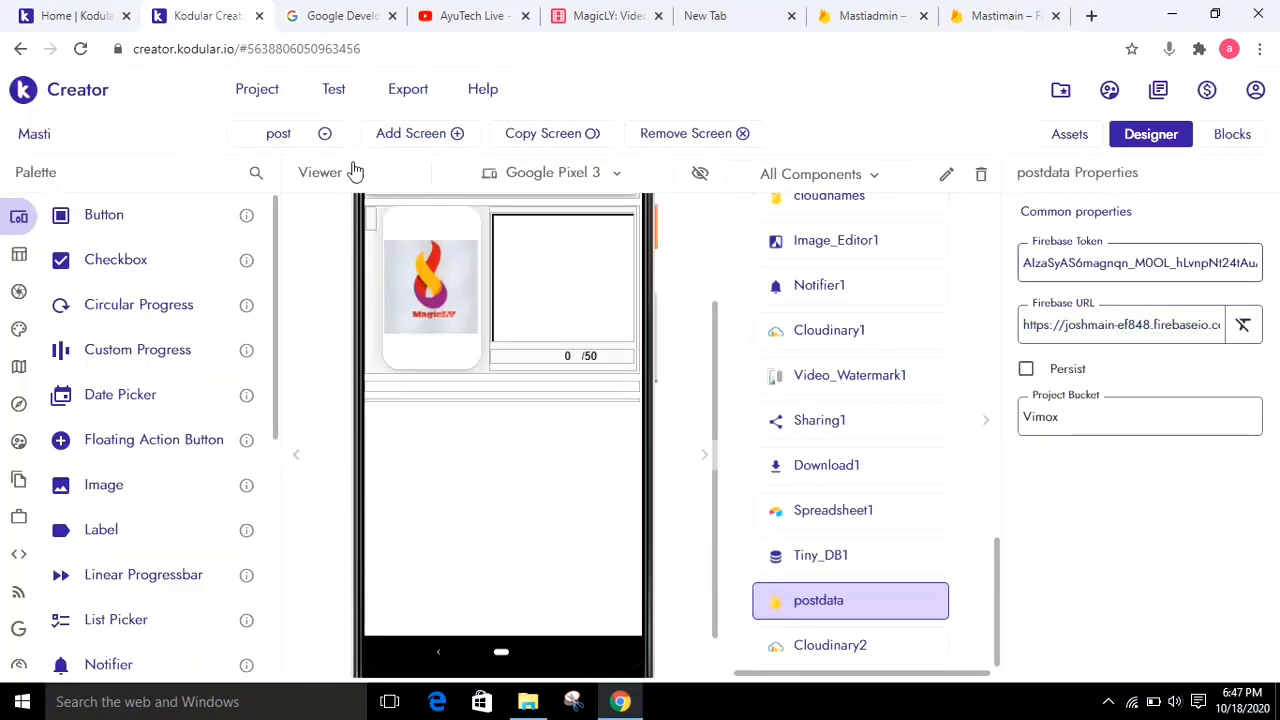
left_click(325, 136)
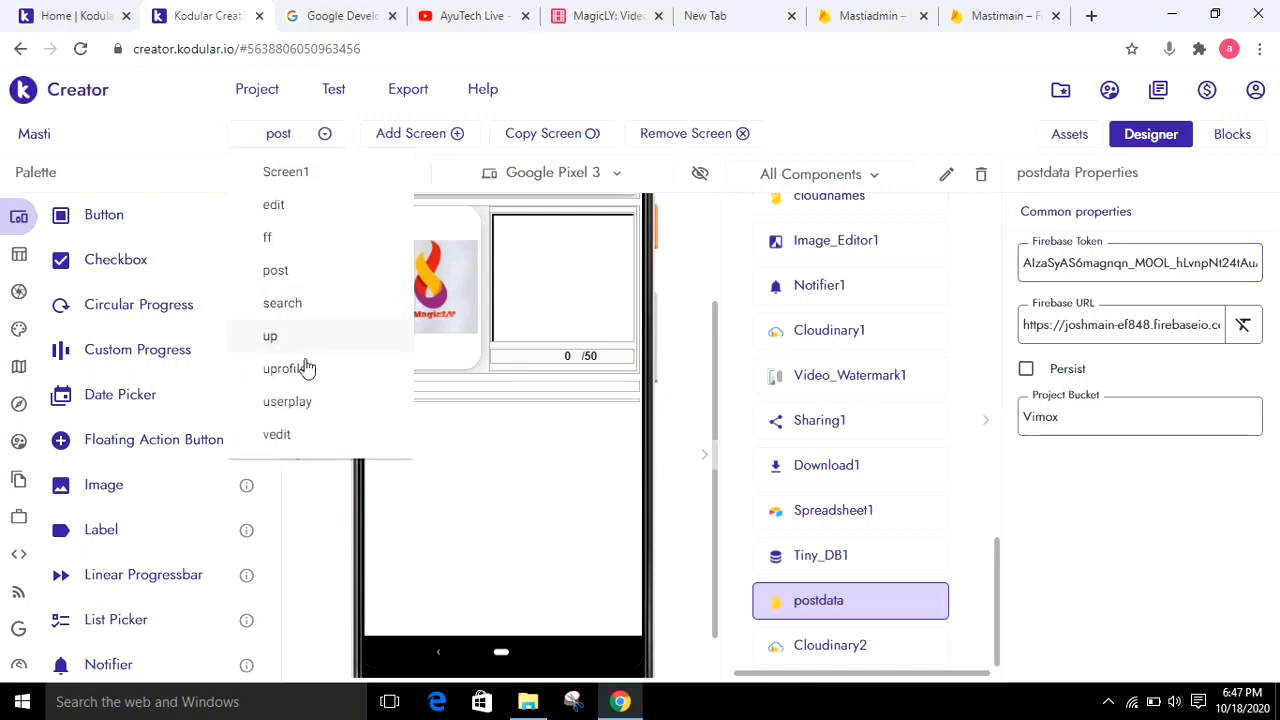
left_click(310, 515)
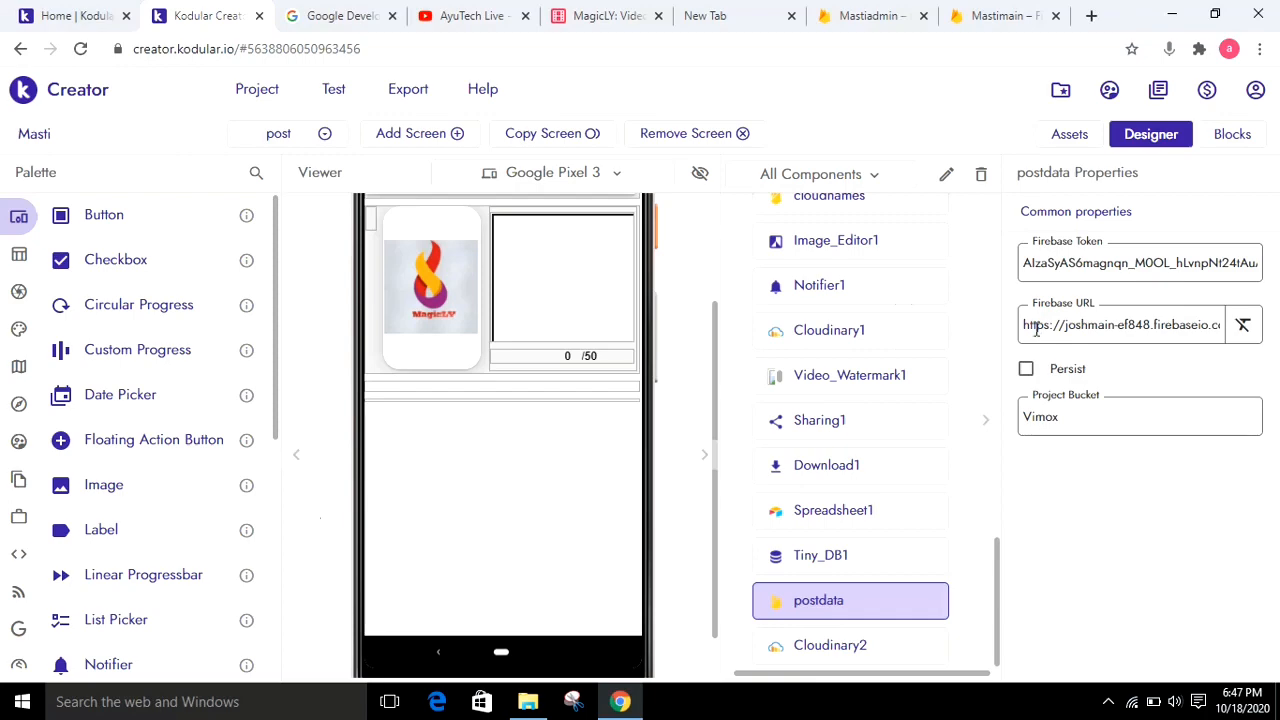
Recheck postdata's Firebase URL and Firebase Token fields, and look at Mastimain's Realtime Database address again
left_click_drag(1037, 326, 1180, 344)
key("ctrl+a")
left_click(1047, 263)
key("ctrl+a")
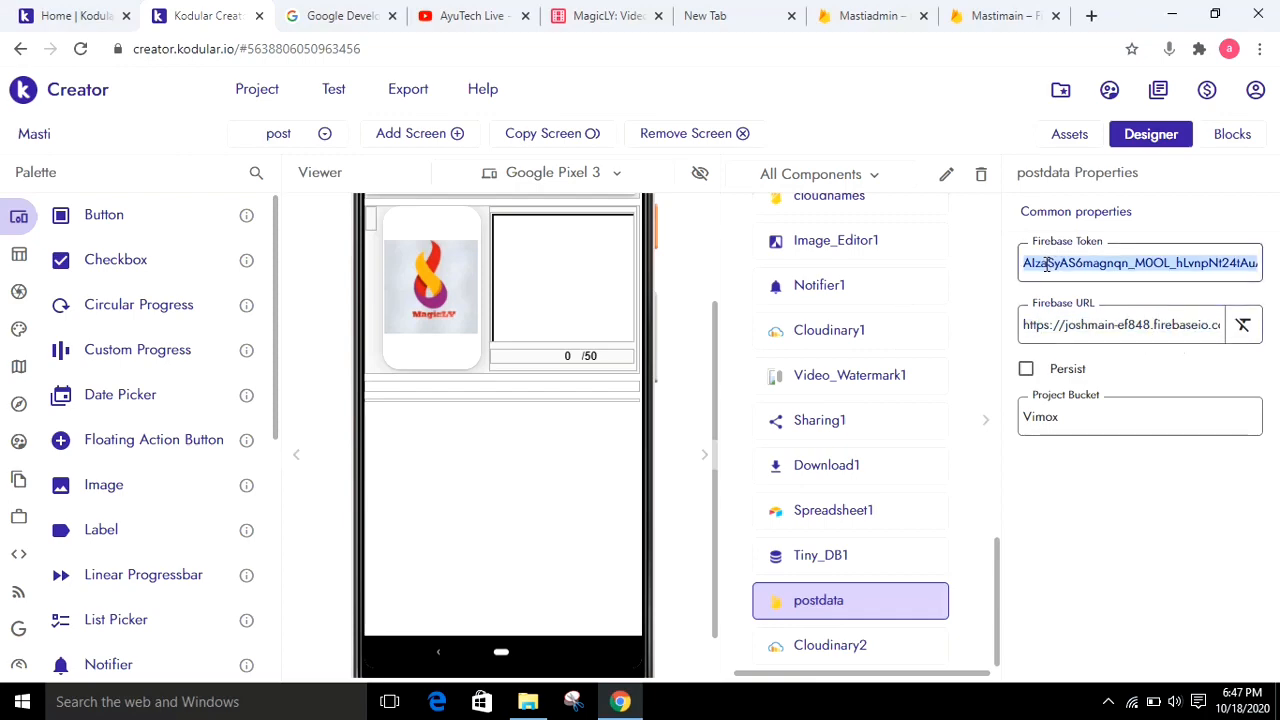
left_click(1004, 15)
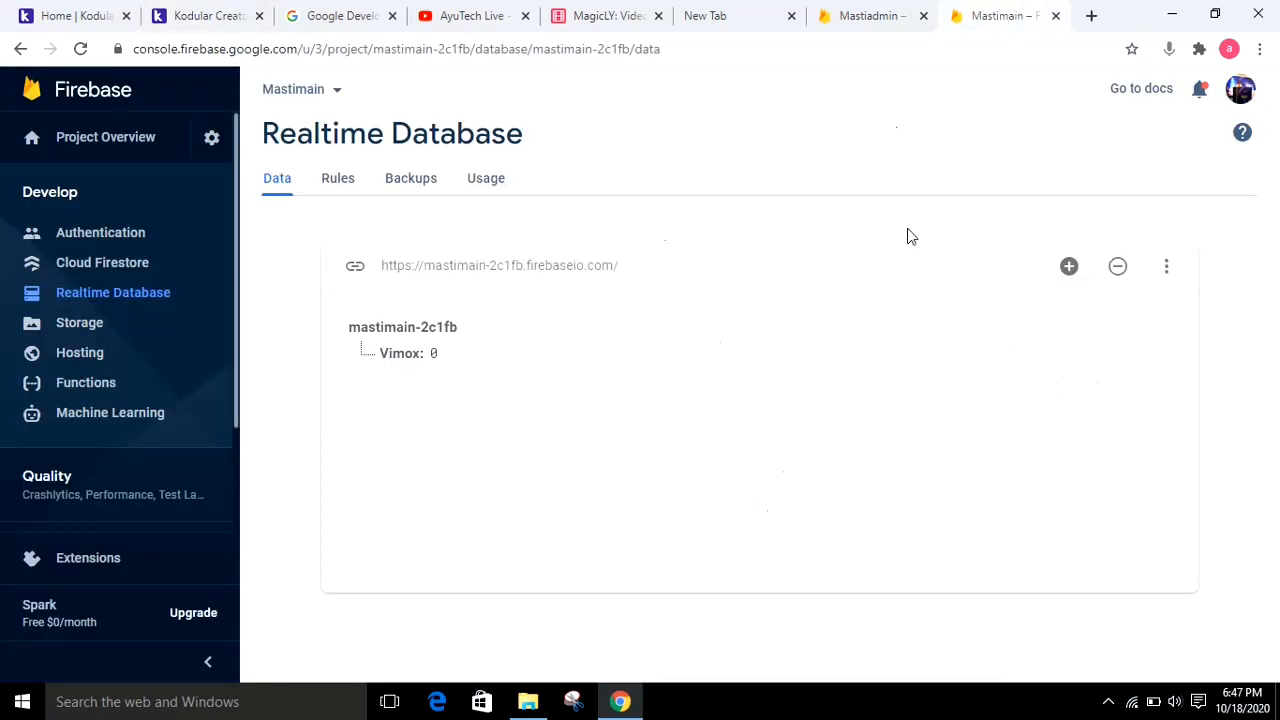
left_click(205, 15)
left_click(268, 138)
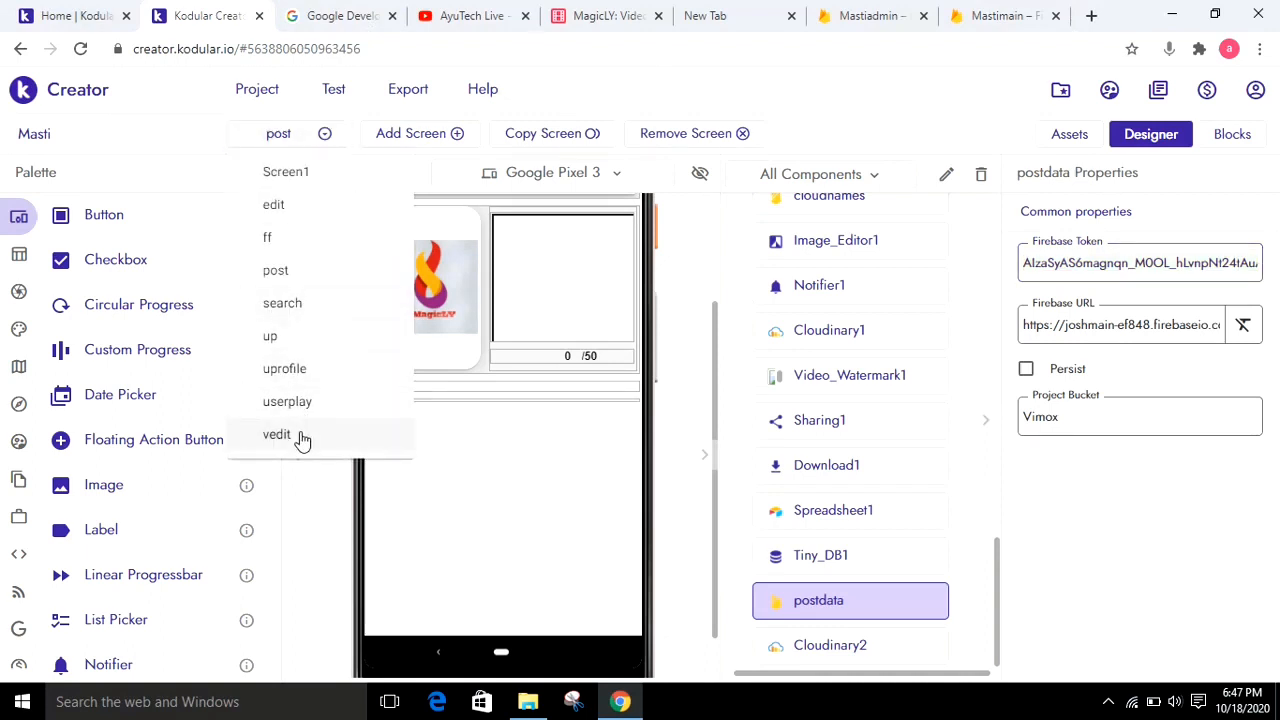
left_click(295, 503)
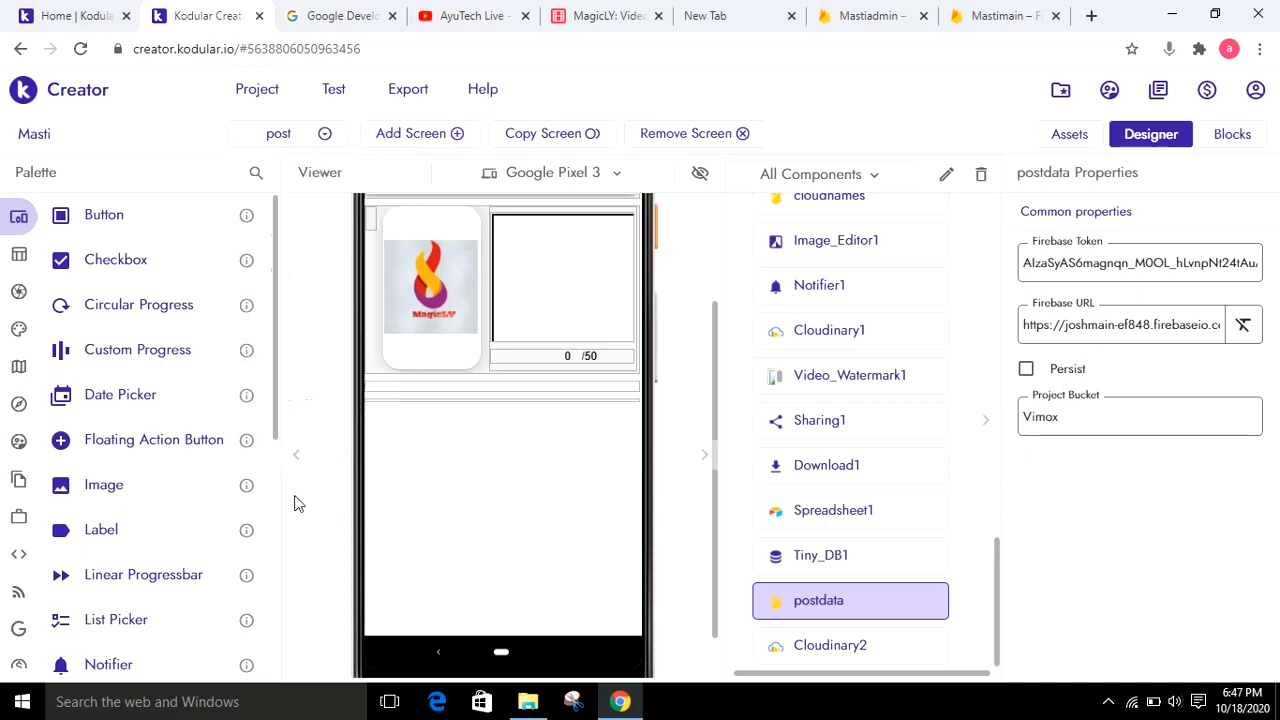
Switch to the edit screen and show its Button1 Click event blocks enlarged
left_click(287, 137)
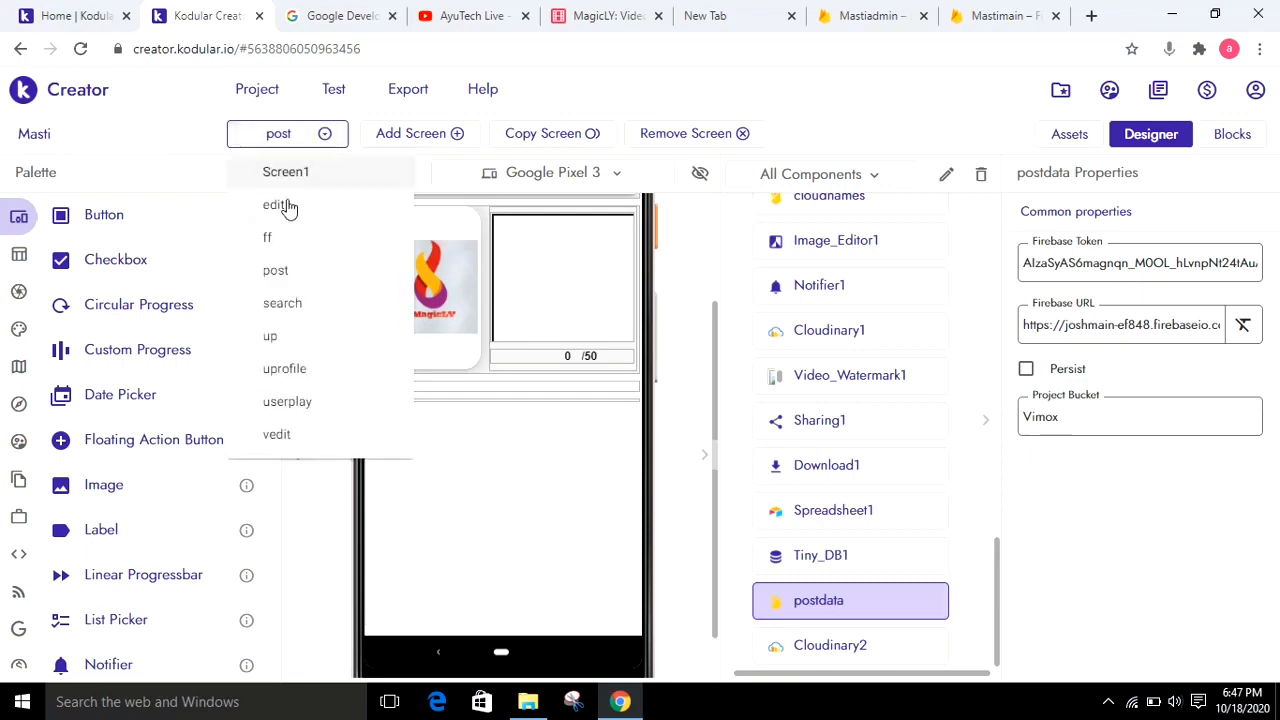
left_click(287, 206)
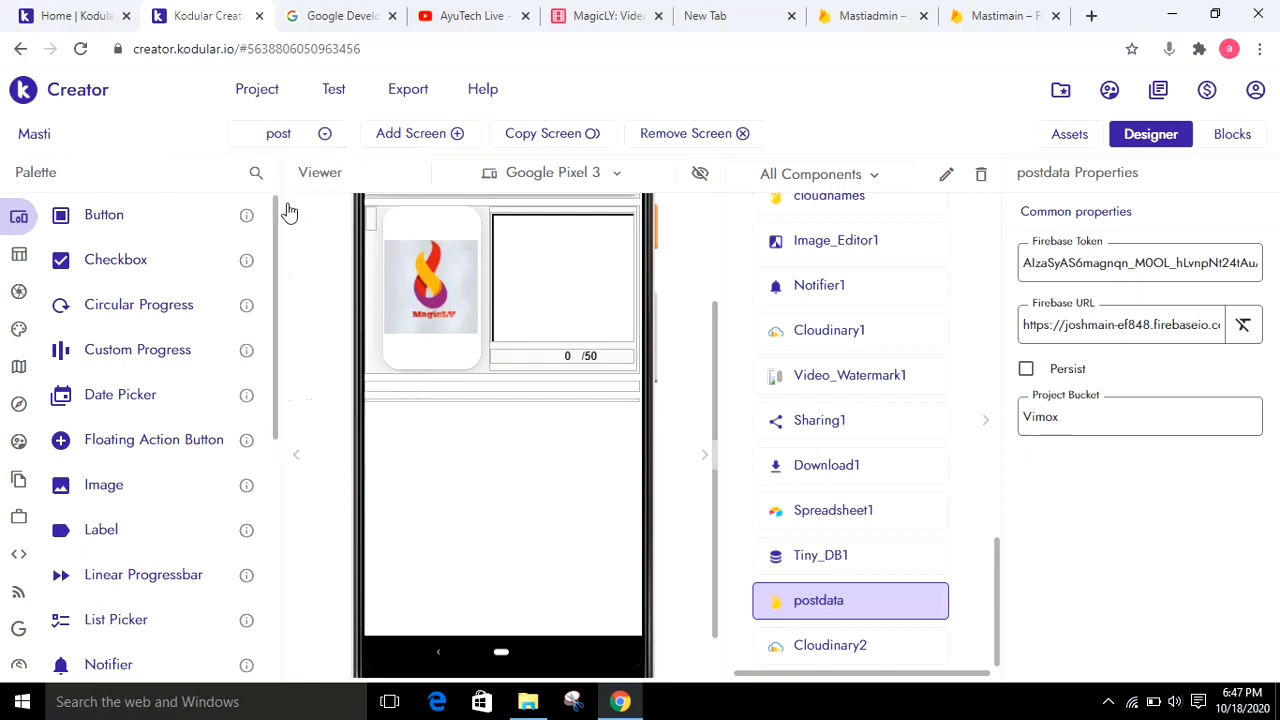
left_click(1236, 140)
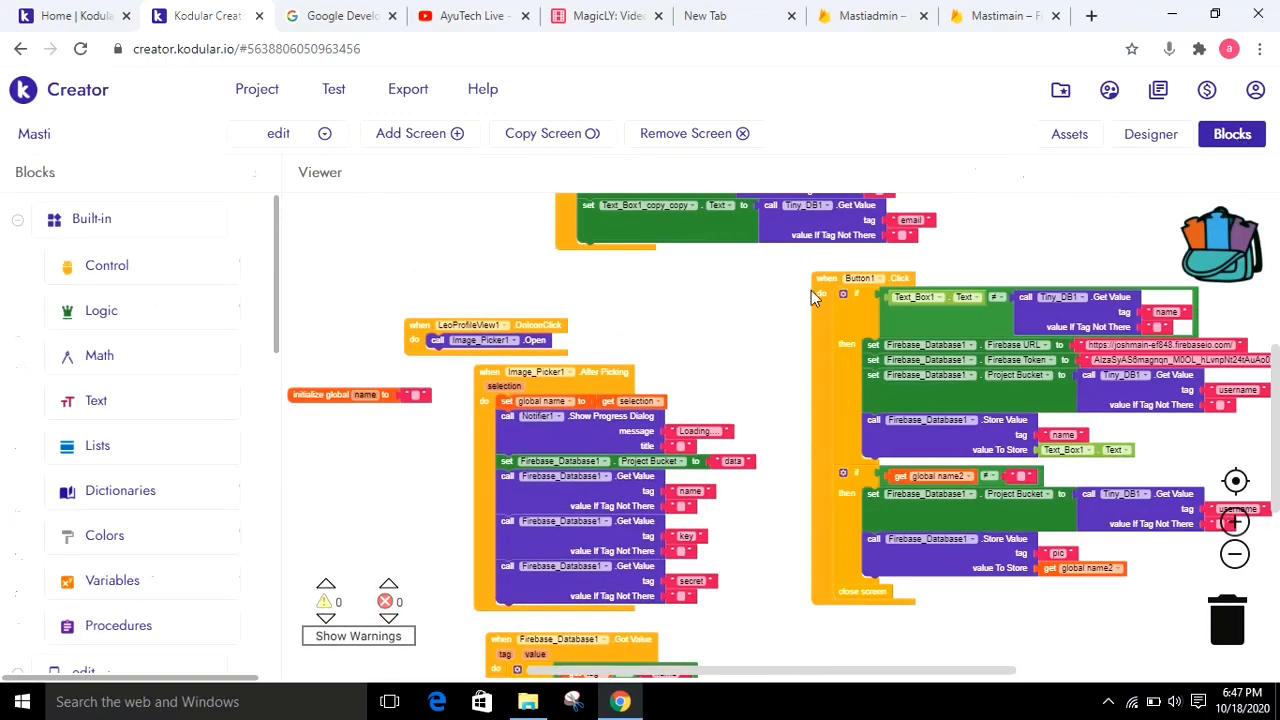
left_click_drag(1037, 240, 766, 277)
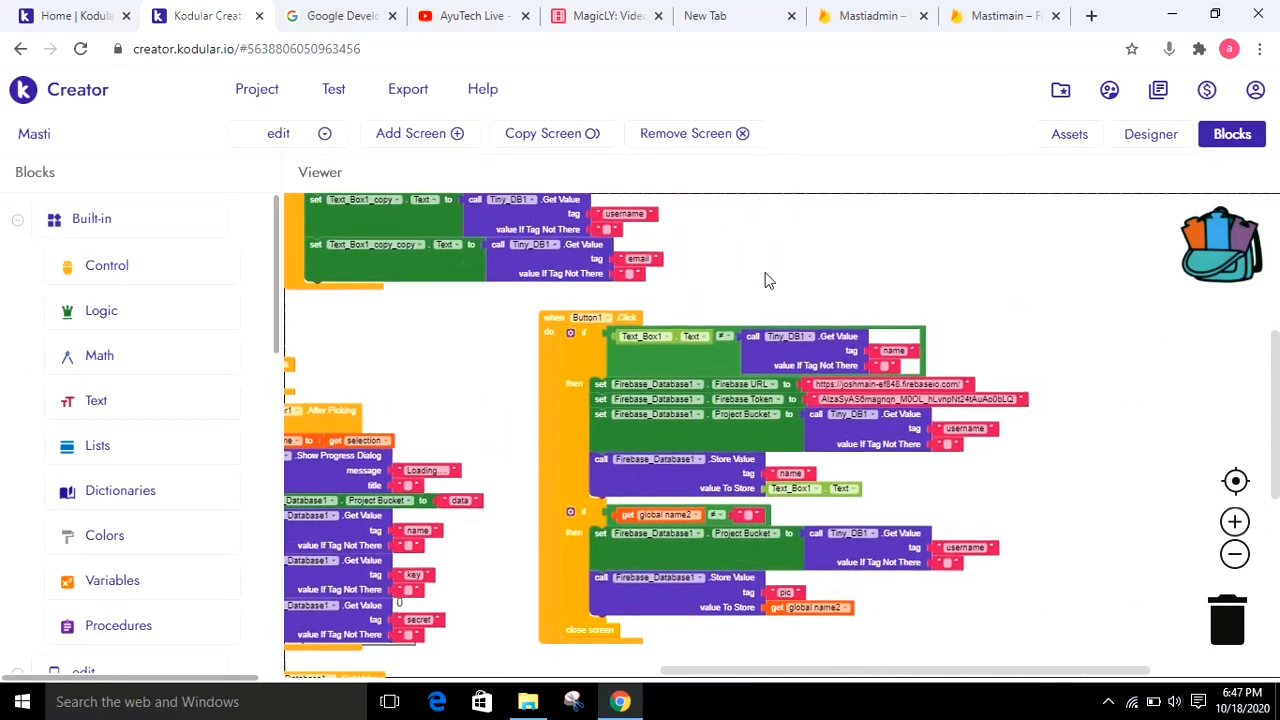
left_click(1236, 522)
left_click(1236, 522)
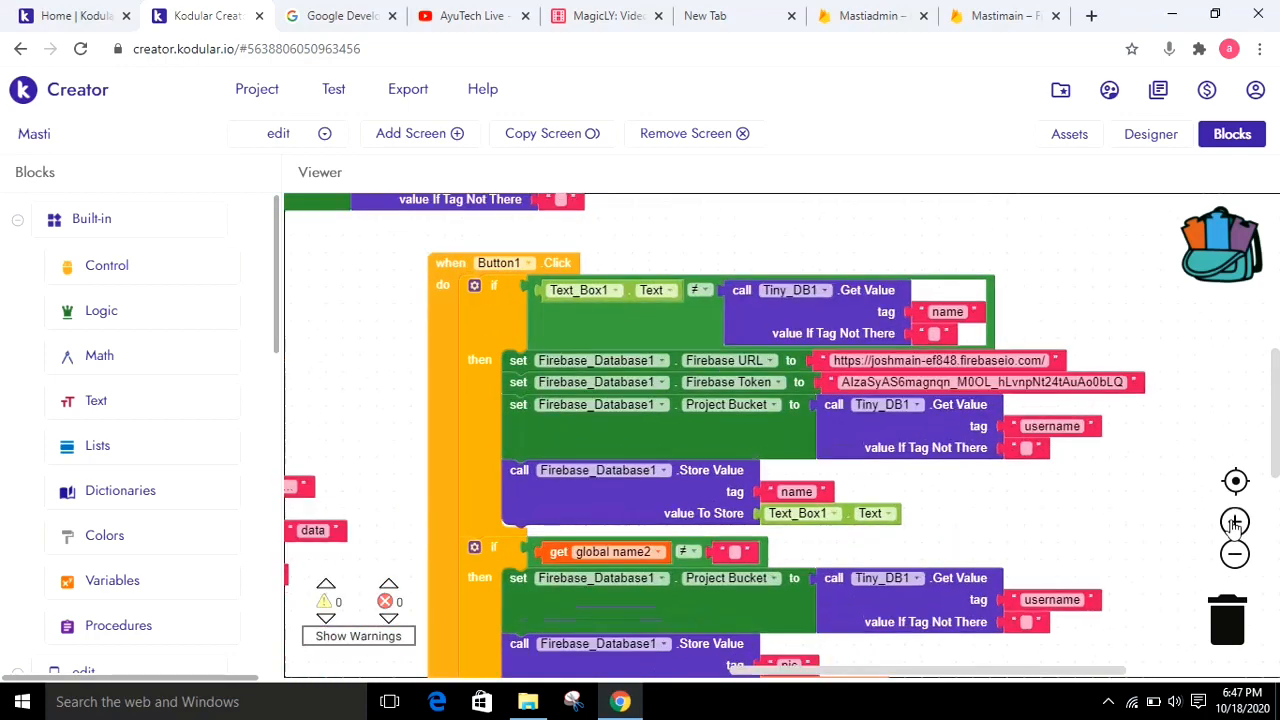
Check the Firebase URL and Firebase Token text values set for Firebase_Database1 in the Button1 Click event
left_click(878, 362)
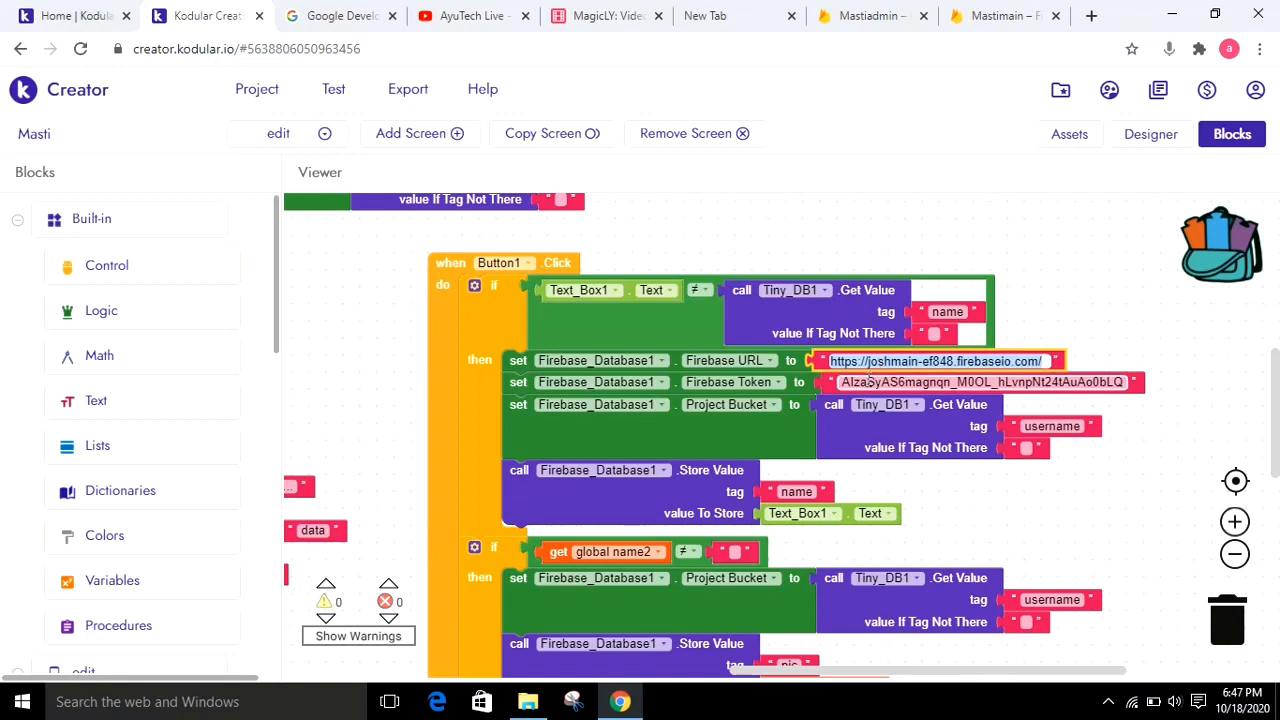
left_click(868, 382)
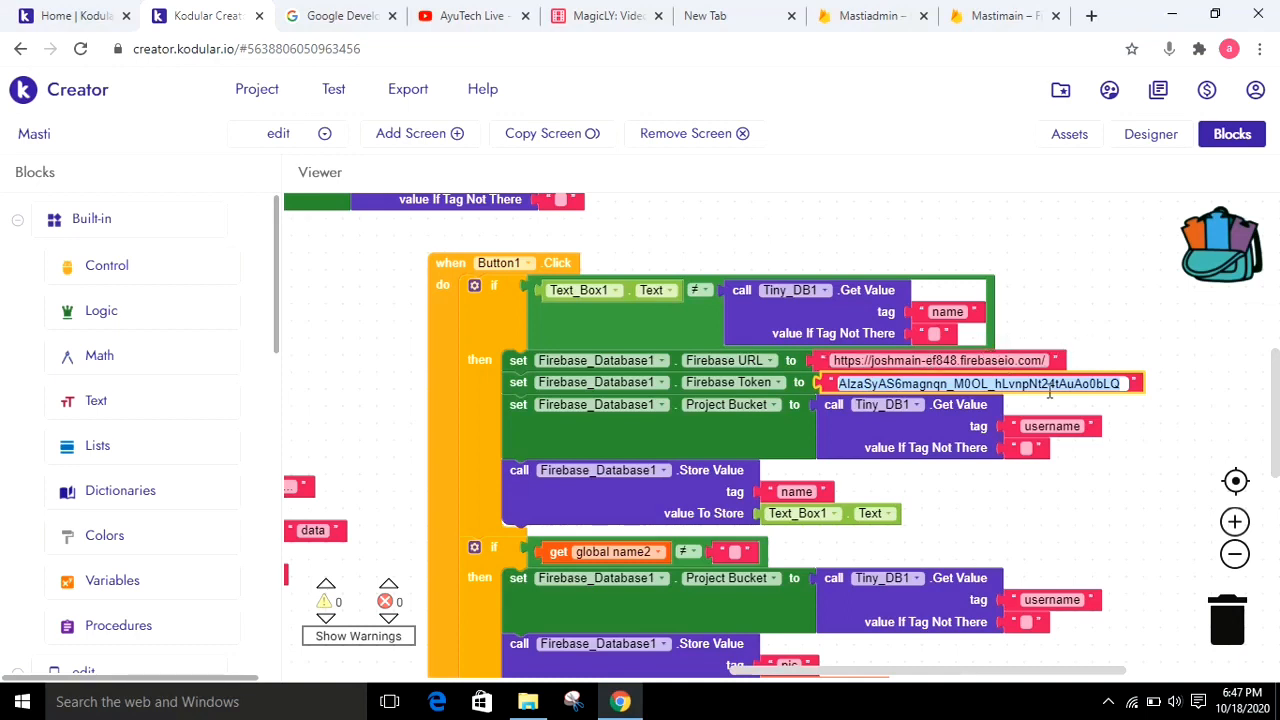
left_click(1146, 273)
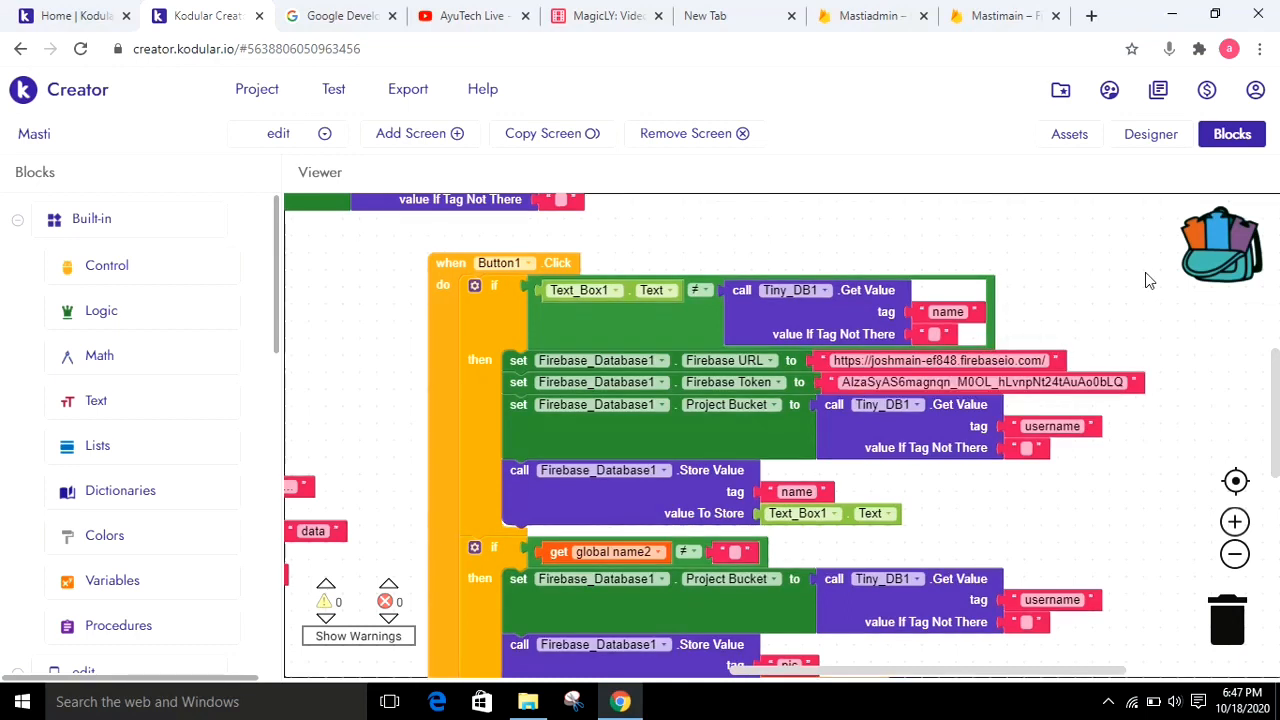
Return to design view and choose Screen1 as the screen to show
left_click(1128, 139)
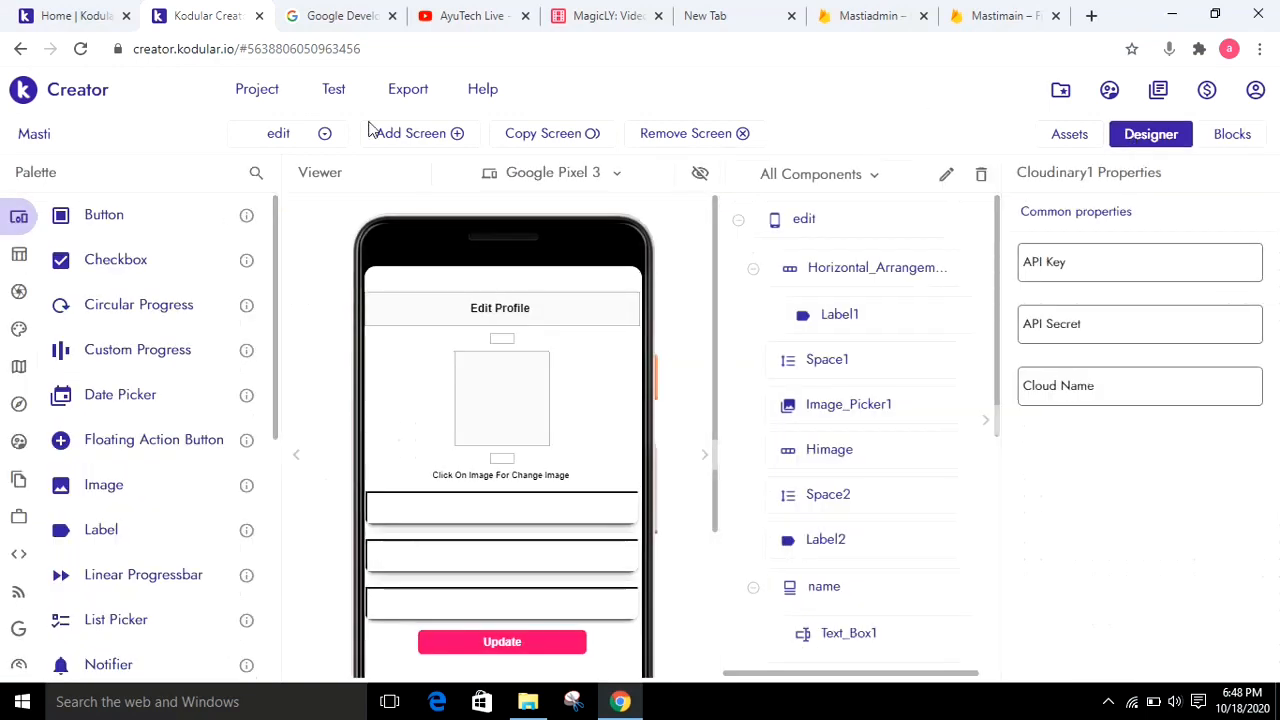
left_click(316, 135)
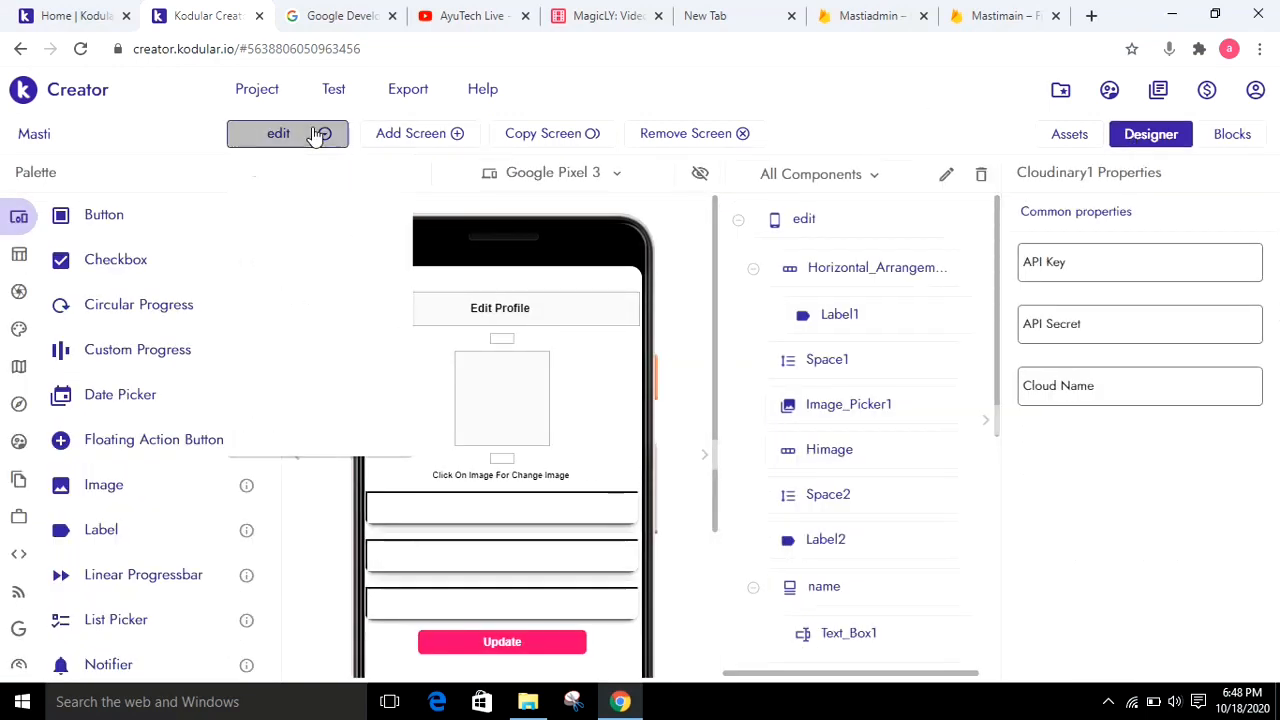
left_click(285, 174)
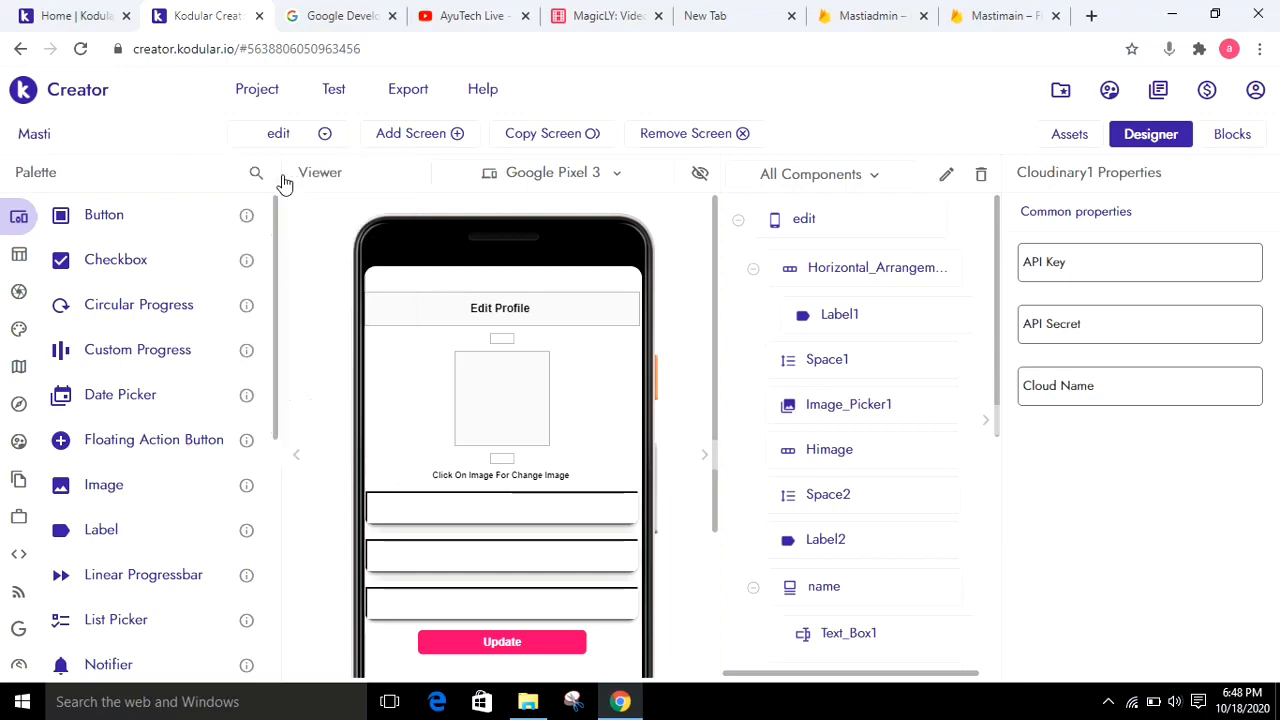
Switch to Airtable and show the Videos table of the MagicLY base
left_click(577, 8)
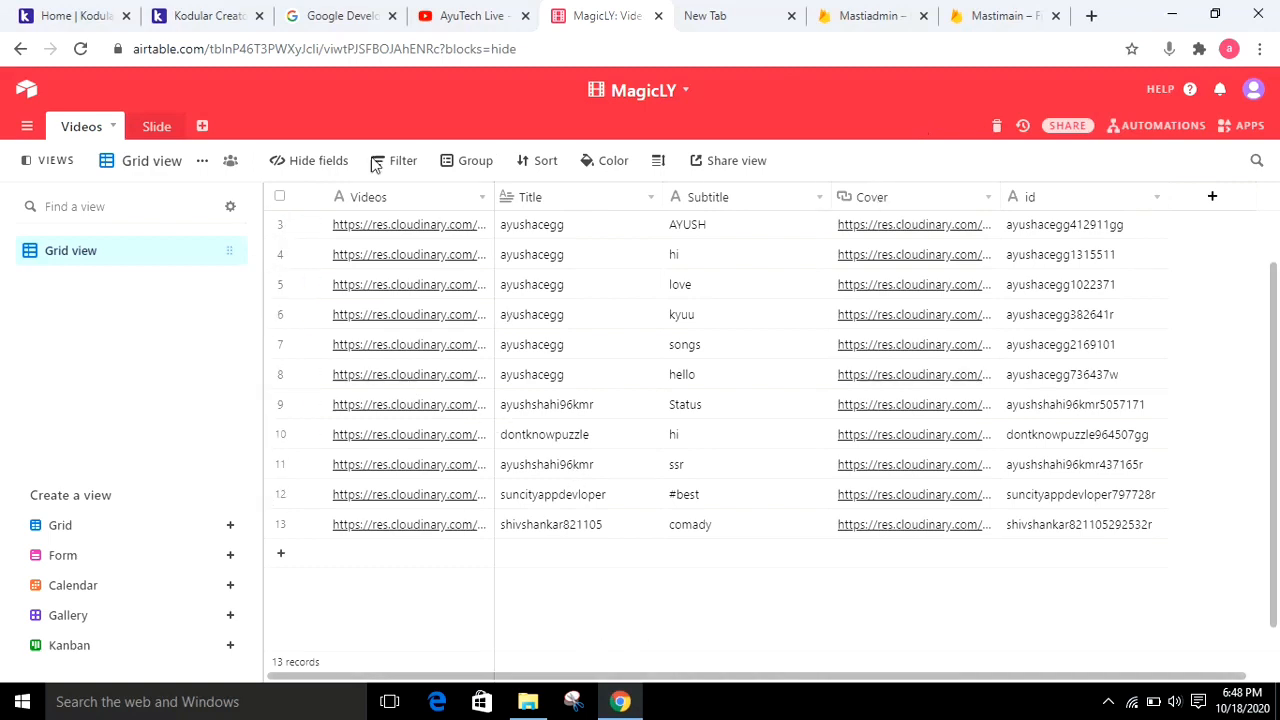
Return to Kodular and check the Airtable API Key and Base ID fields of Screen1's Spreadsheet1 component
left_click(207, 16)
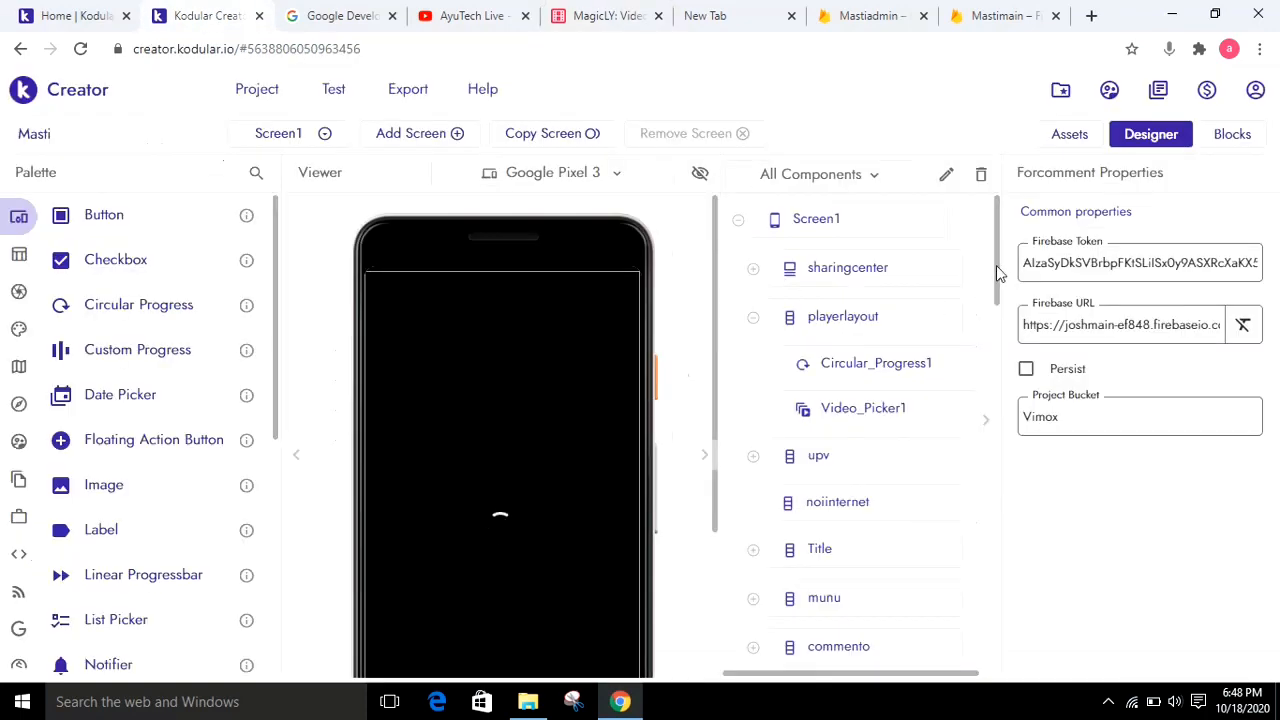
left_click_drag(998, 272, 1005, 578)
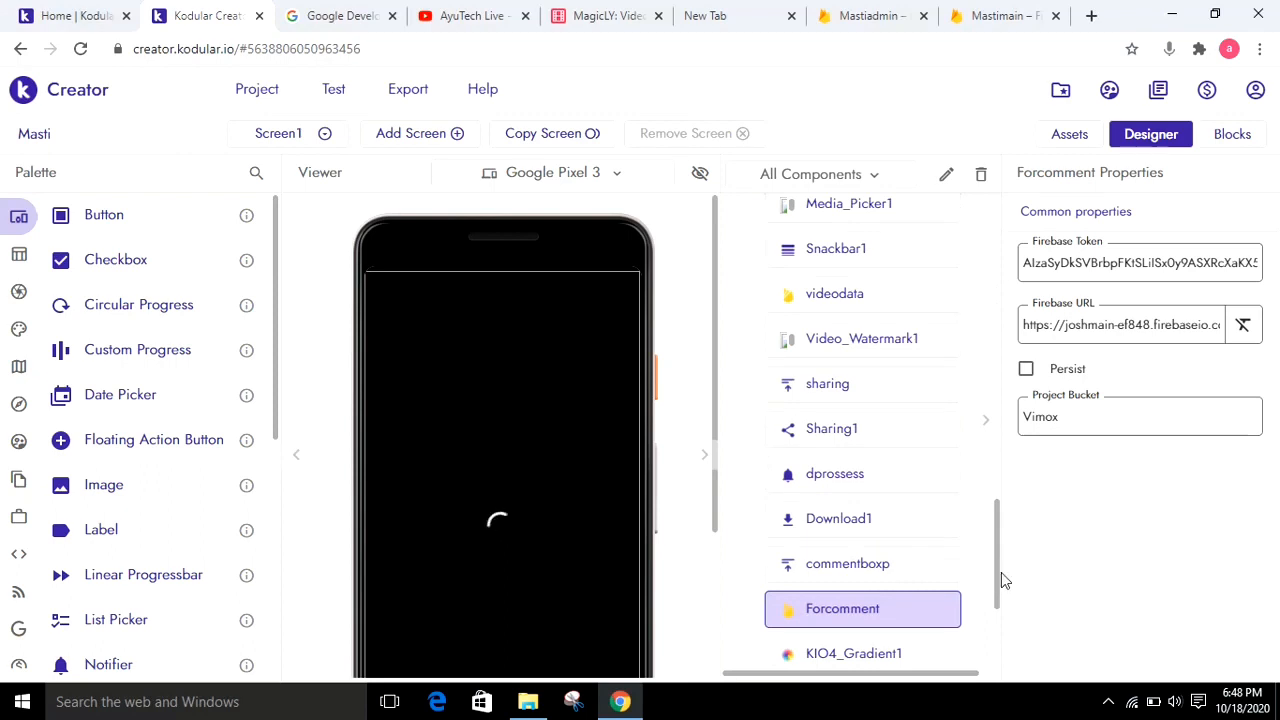
left_click_drag(992, 580, 997, 655)
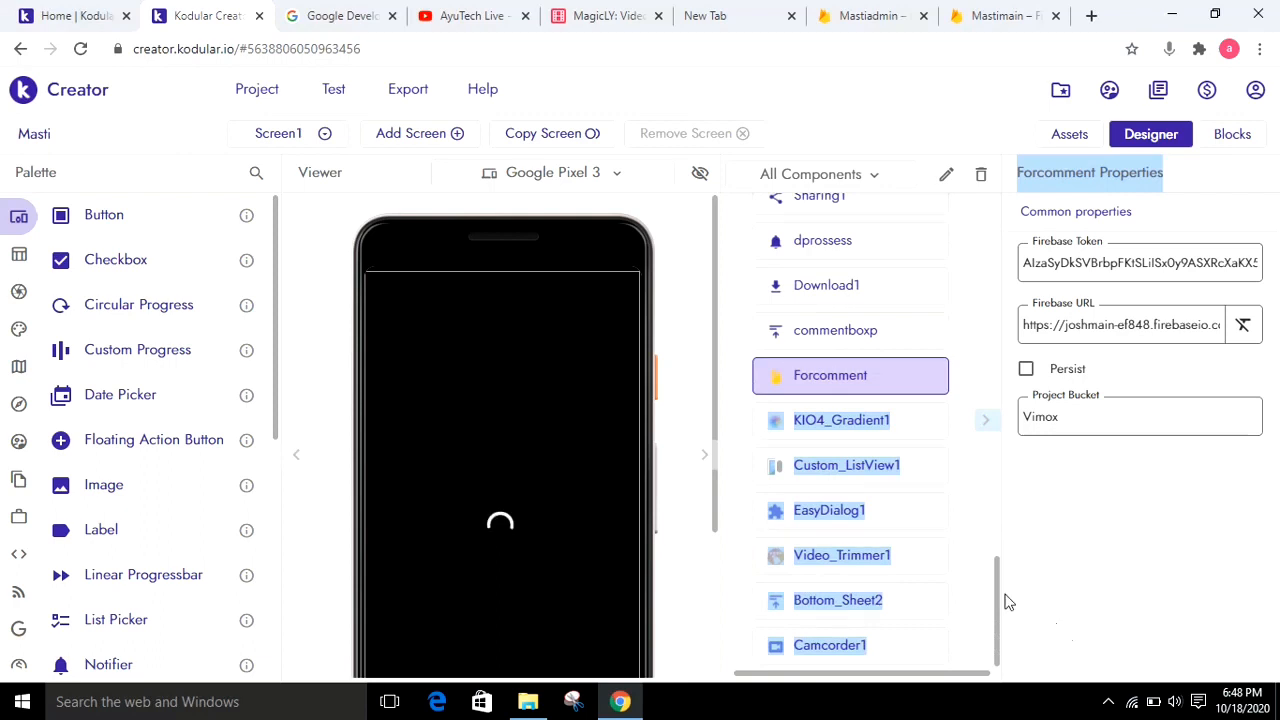
left_click(982, 568)
left_click(997, 553)
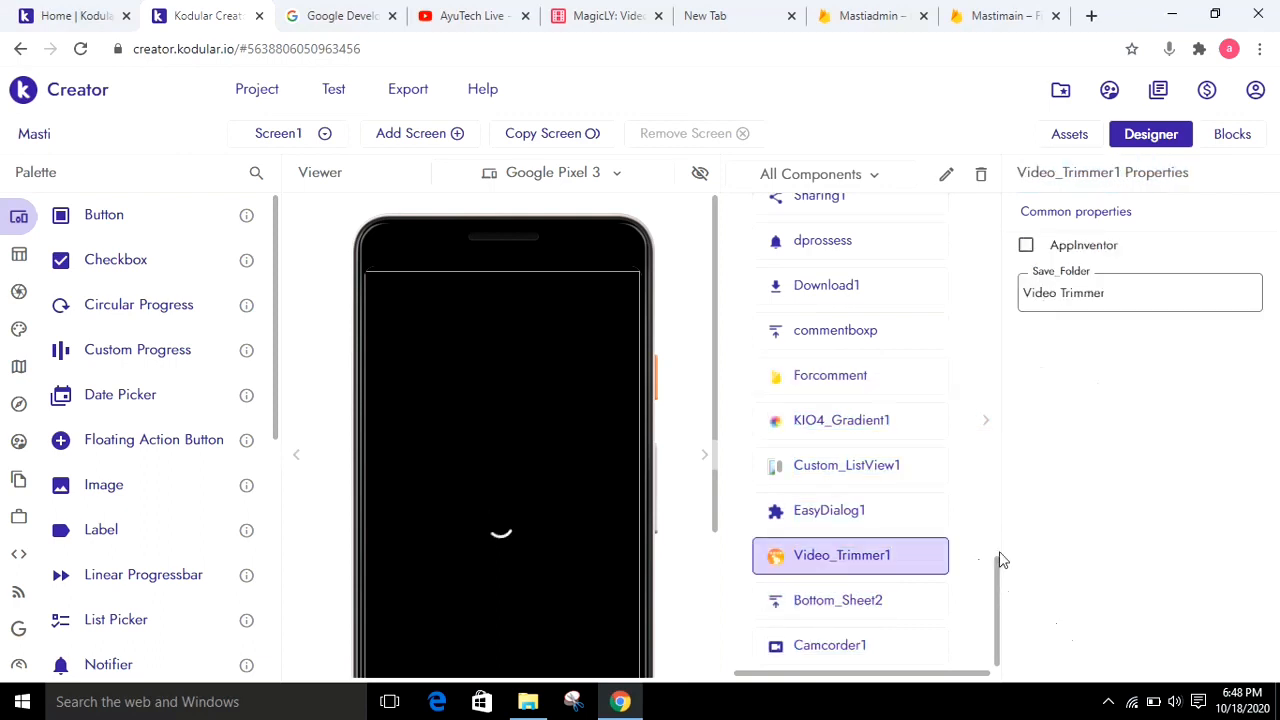
scroll(1003, 545, "up", 2)
scroll(1002, 507, "up", 5)
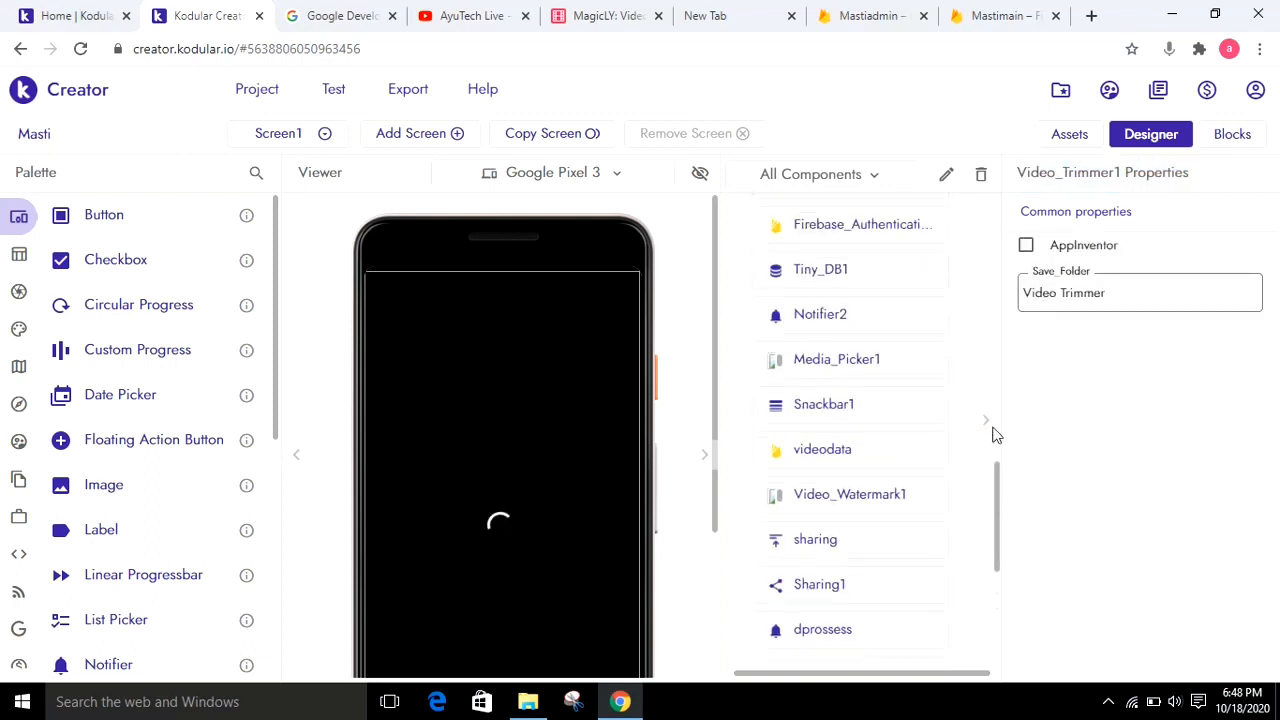
scroll(886, 357, "up", 2)
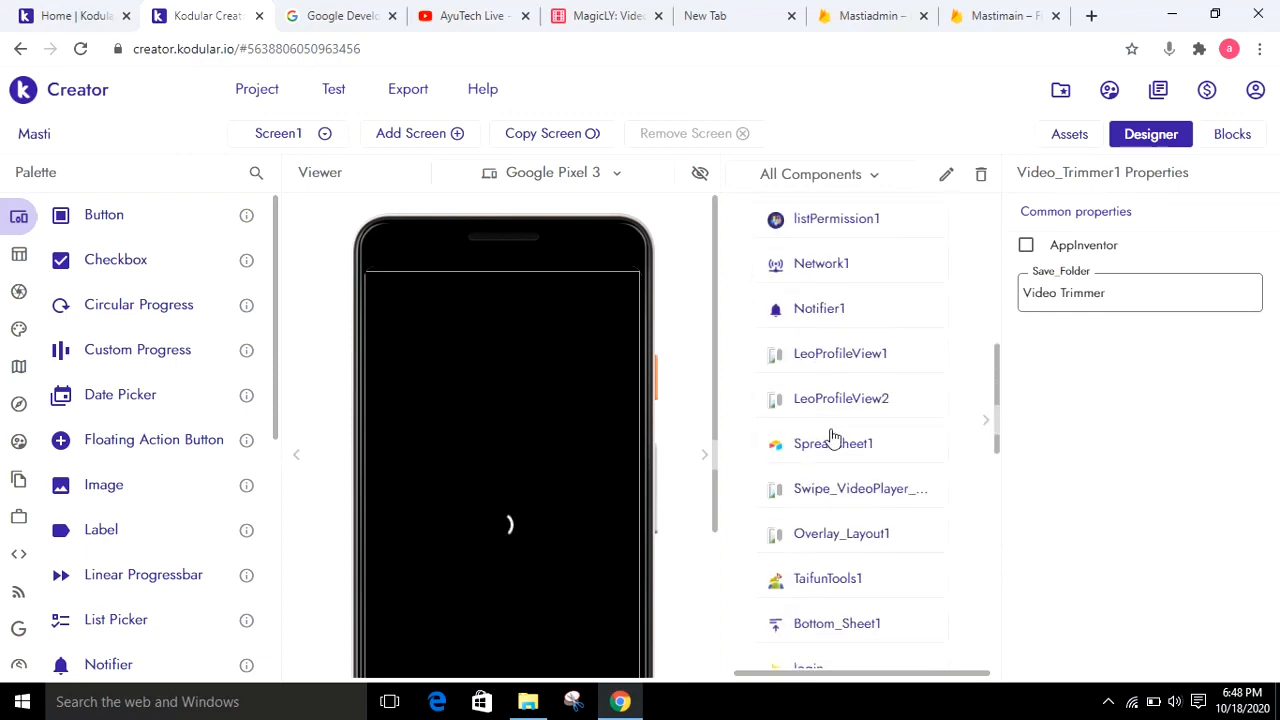
left_click(840, 458)
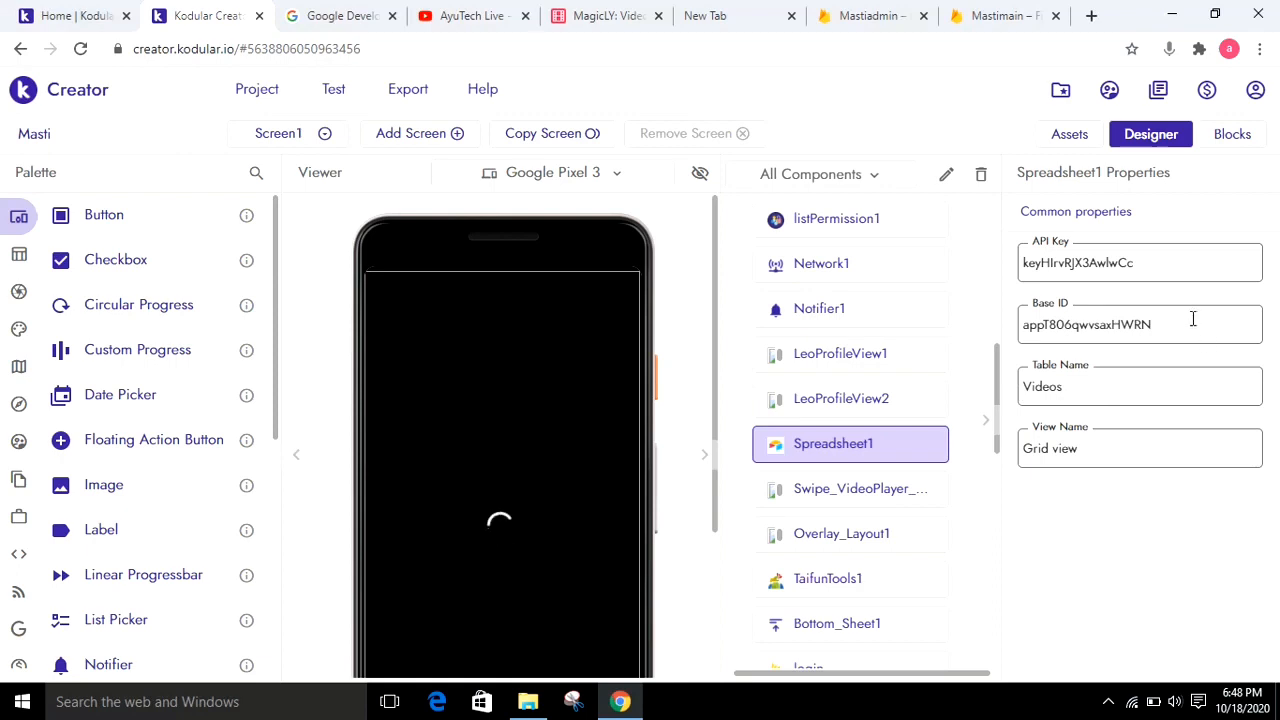
key("Tab")
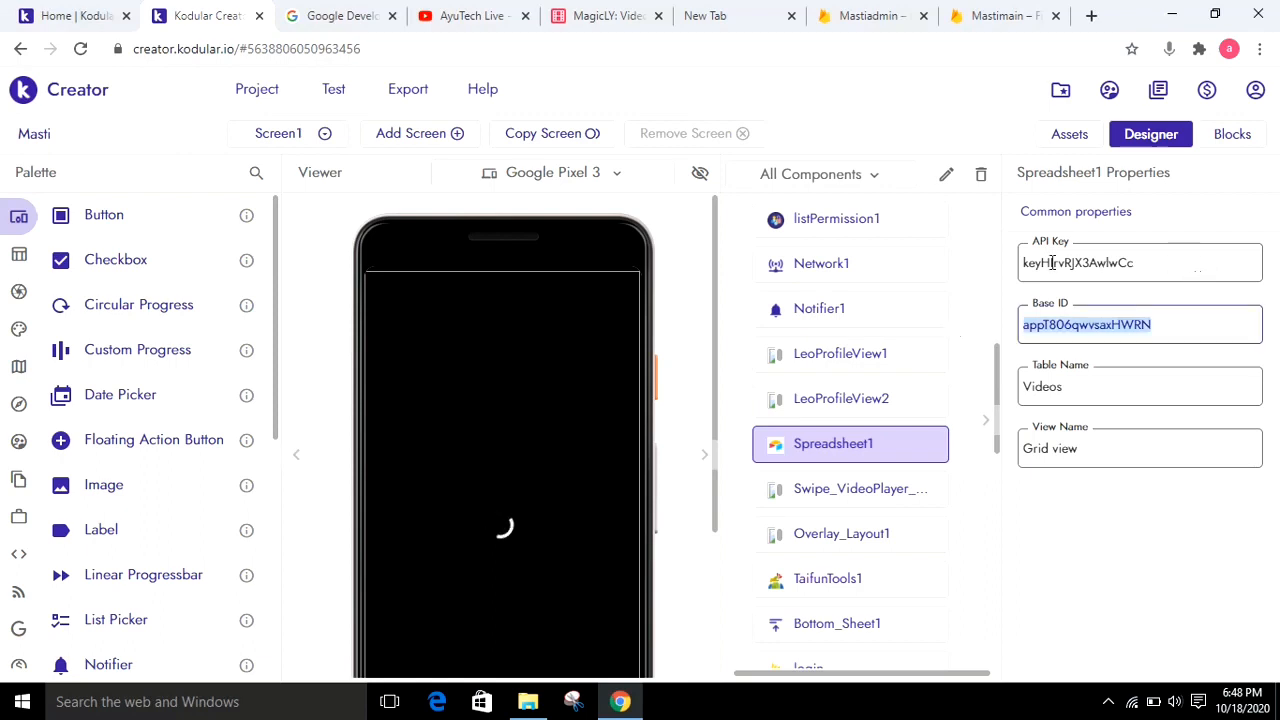
left_click_drag(1134, 262, 1026, 262)
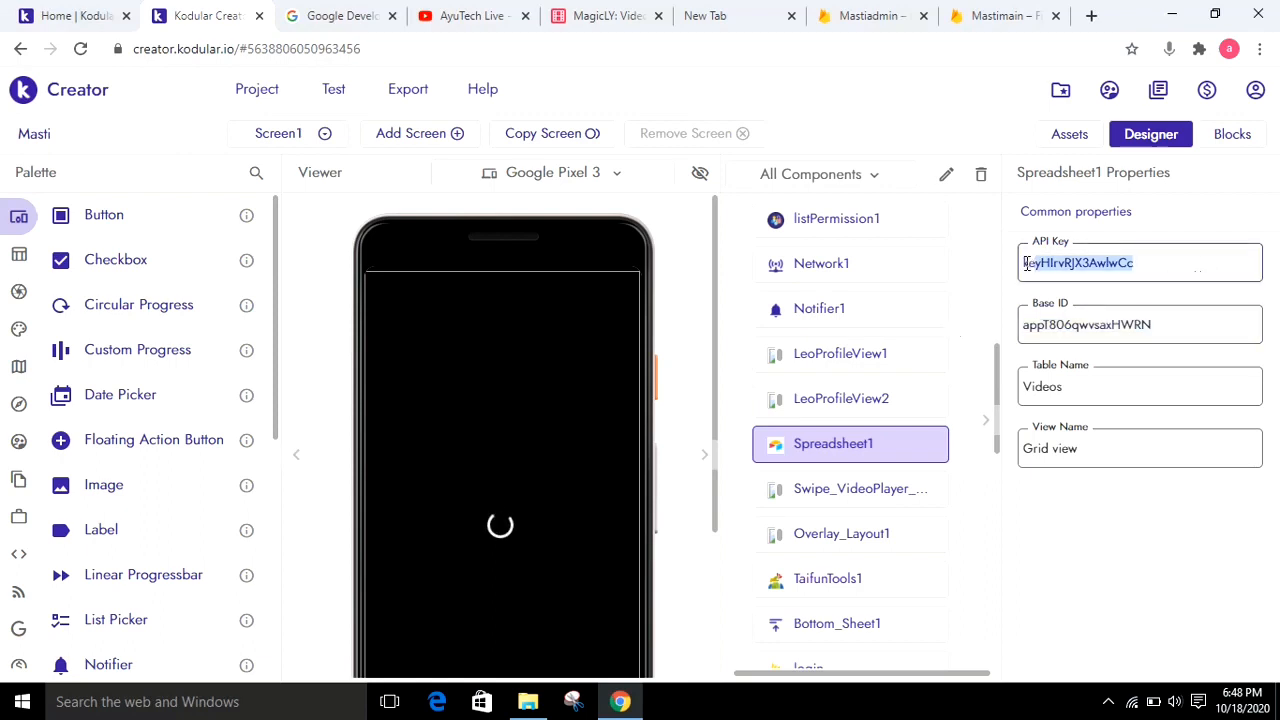
Switch to the search screen and check the Airtable properties of Spreadsheet1 and Spreadsheet2, including Spreadsheet2's Table Name
left_click(326, 136)
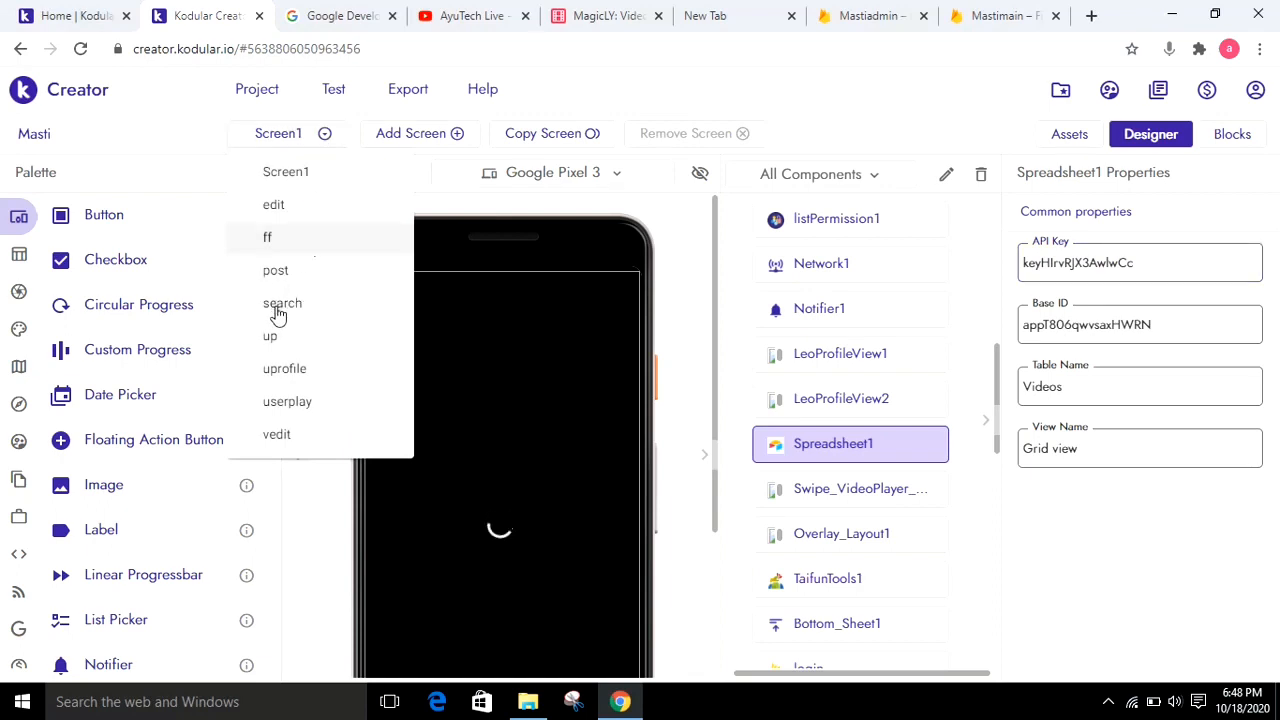
left_click(279, 310)
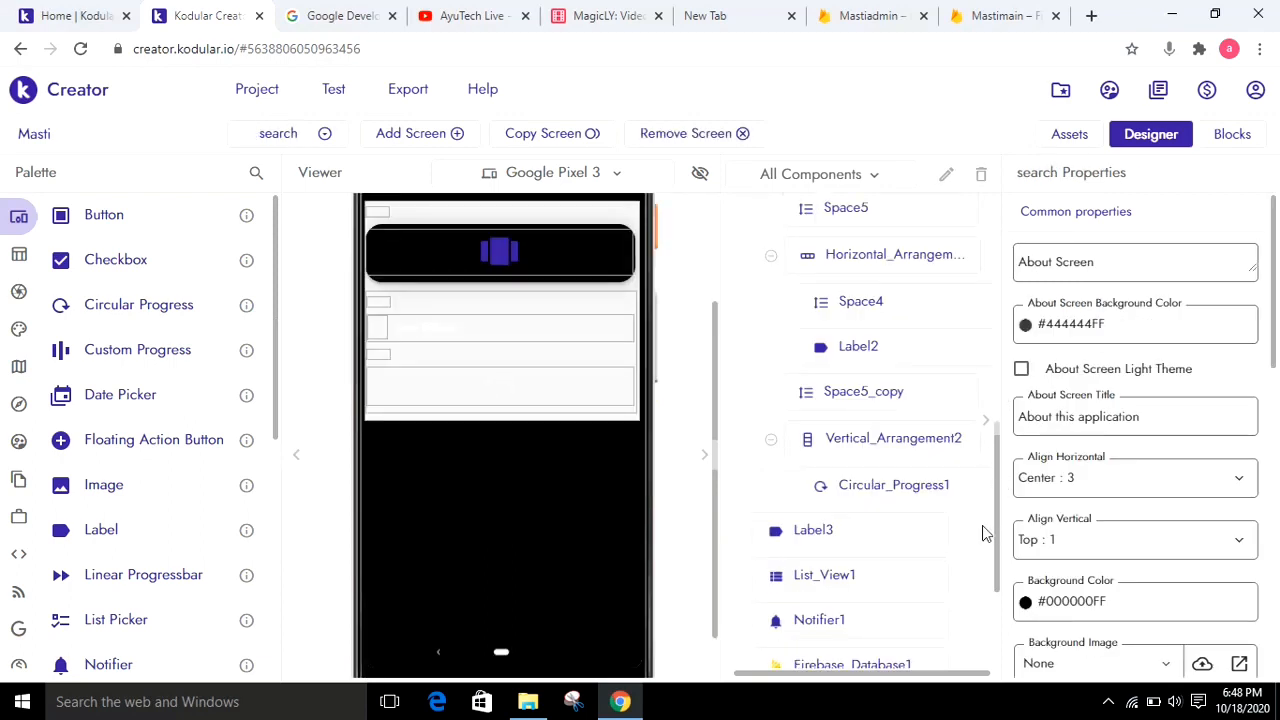
scroll(993, 600, "down", 2)
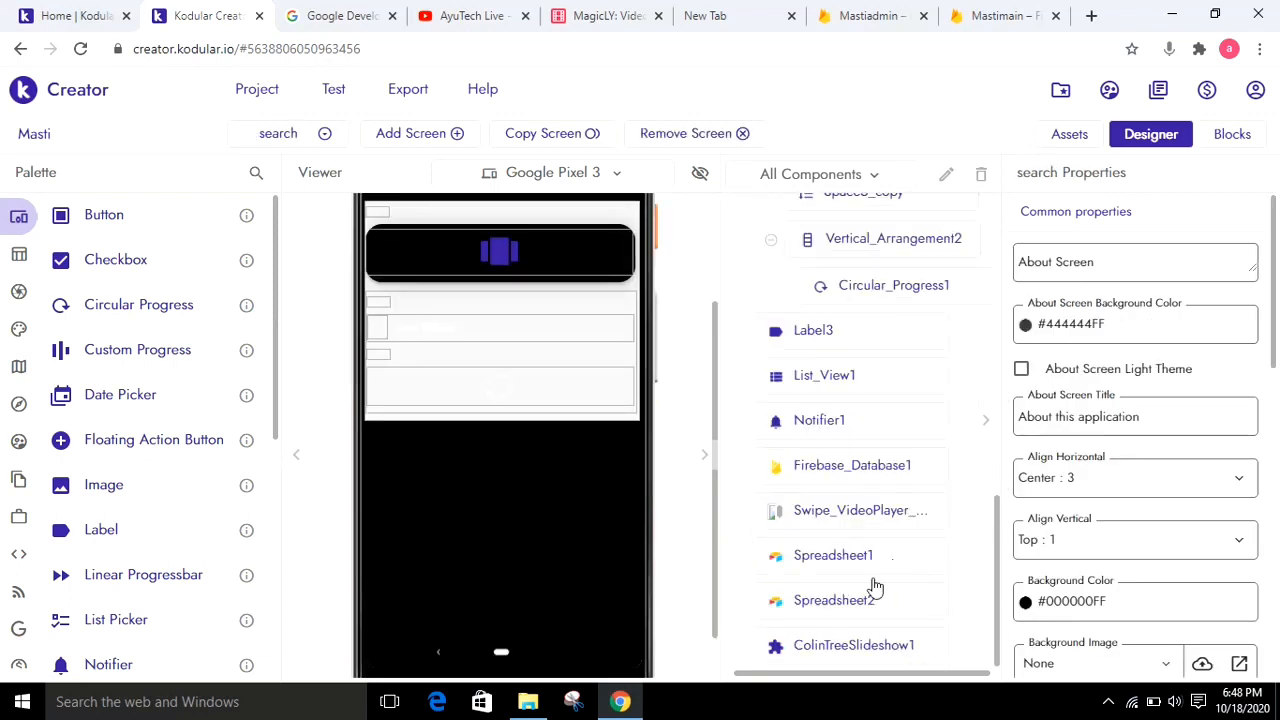
left_click(813, 560)
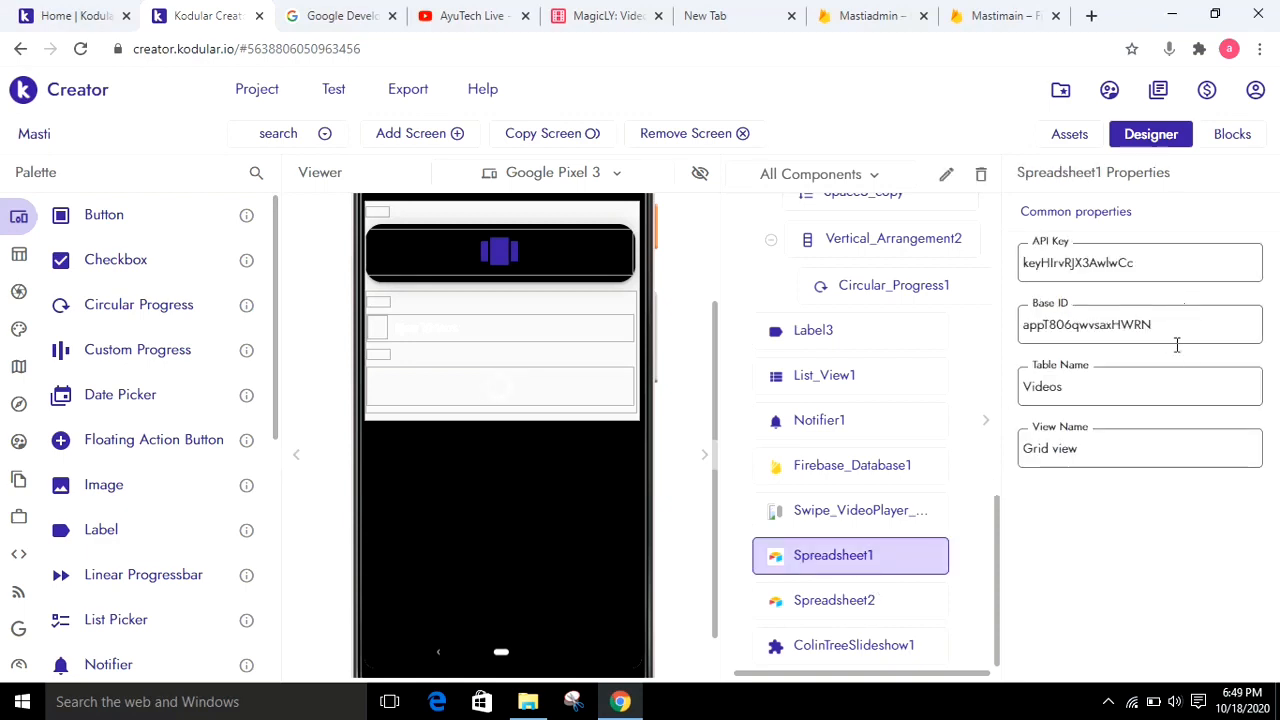
left_click(879, 612)
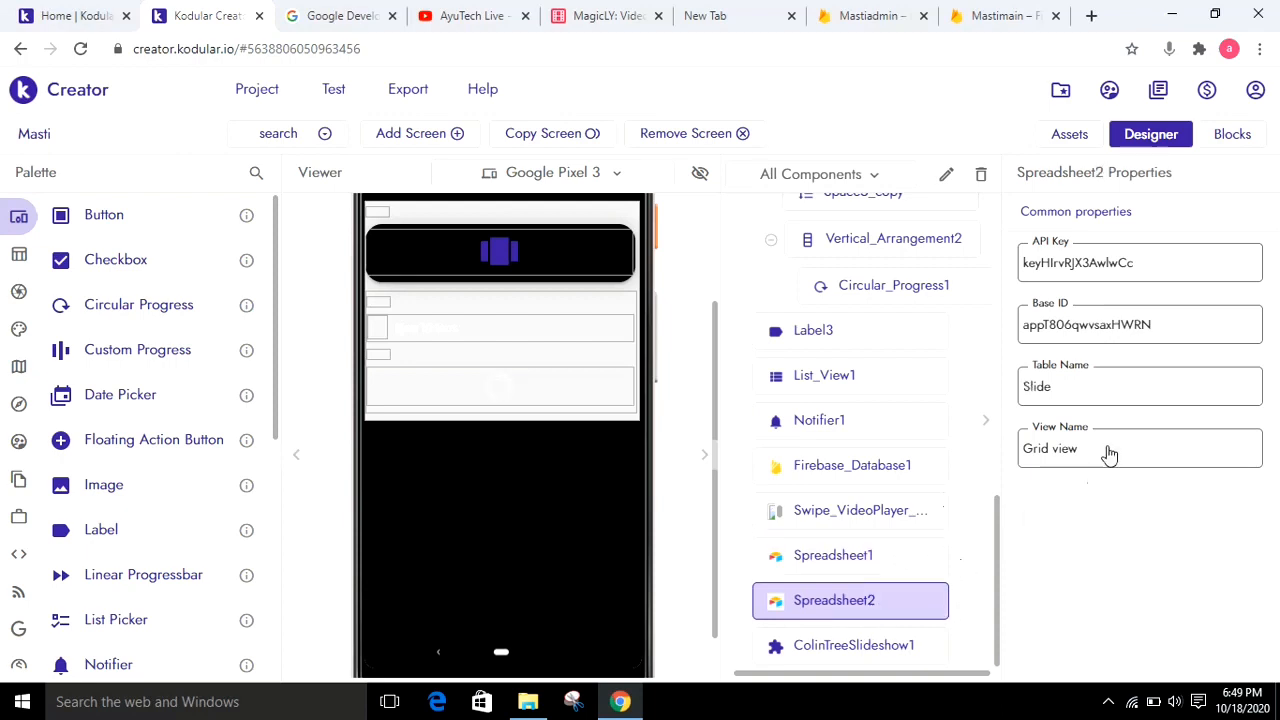
left_click(1075, 386)
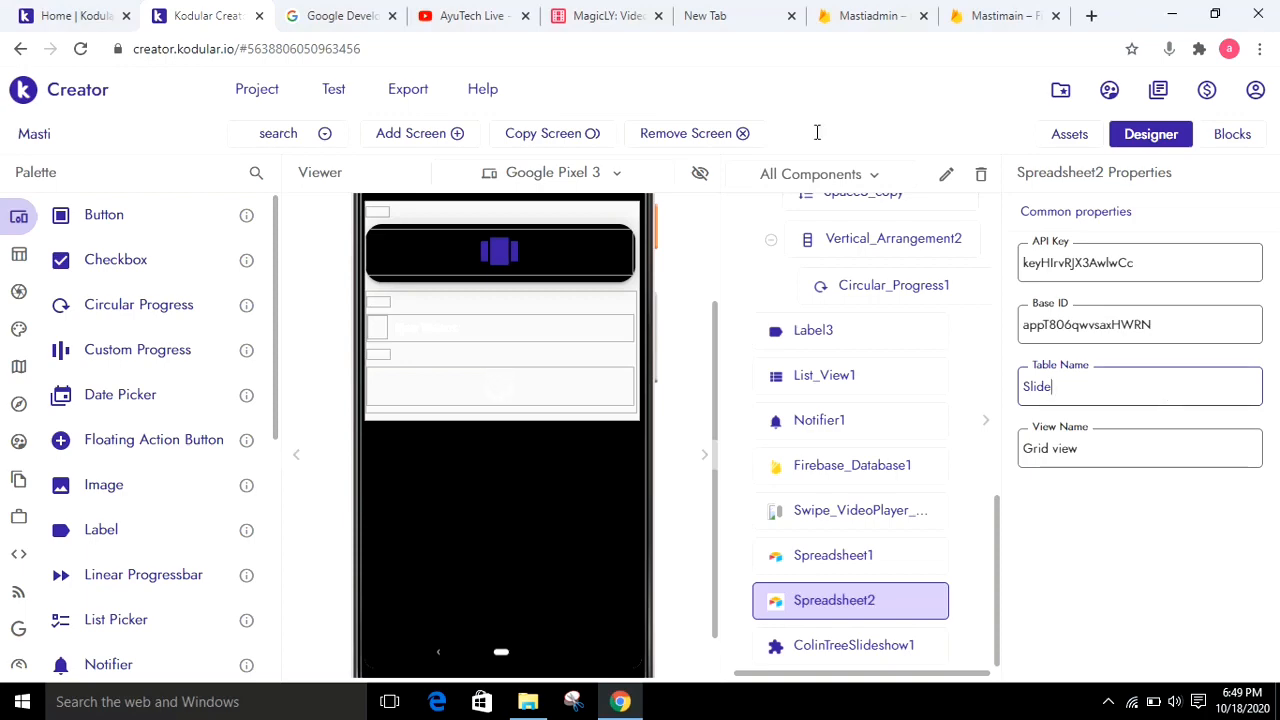
Show the Slide table of the MagicLY base in Airtable, and return to the search screen in Kodular
left_click(620, 9)
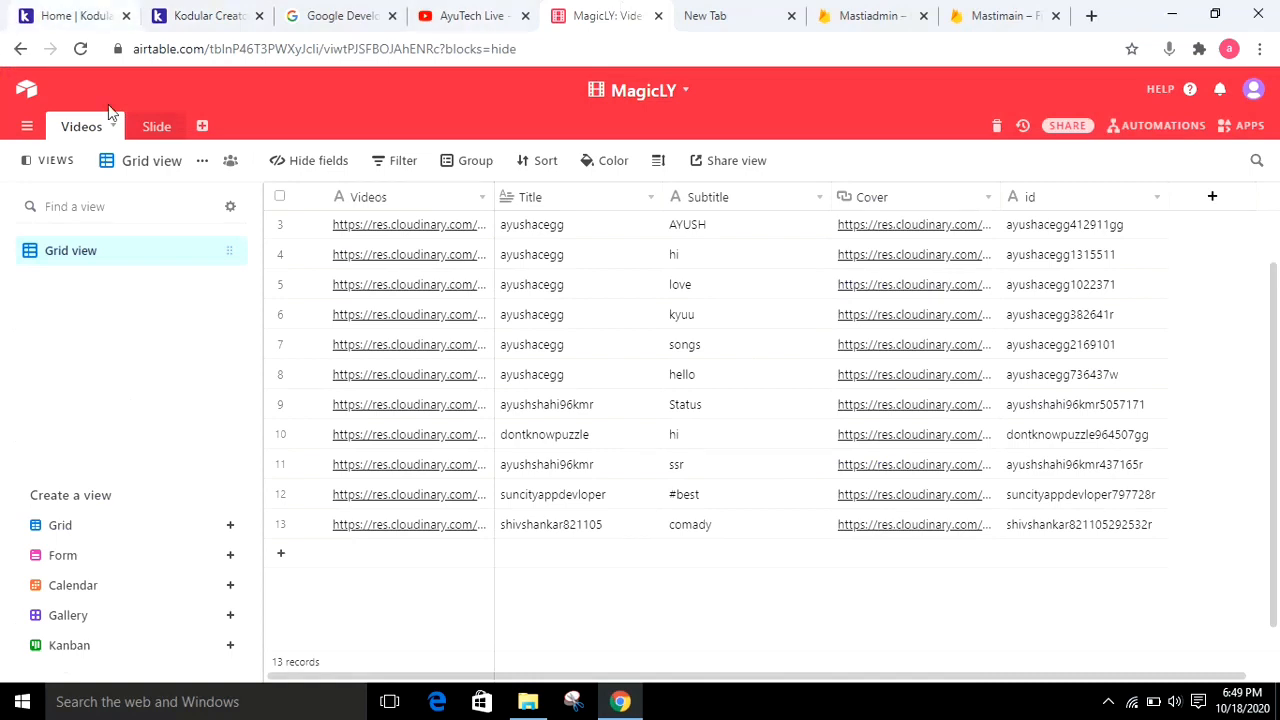
left_click(152, 127)
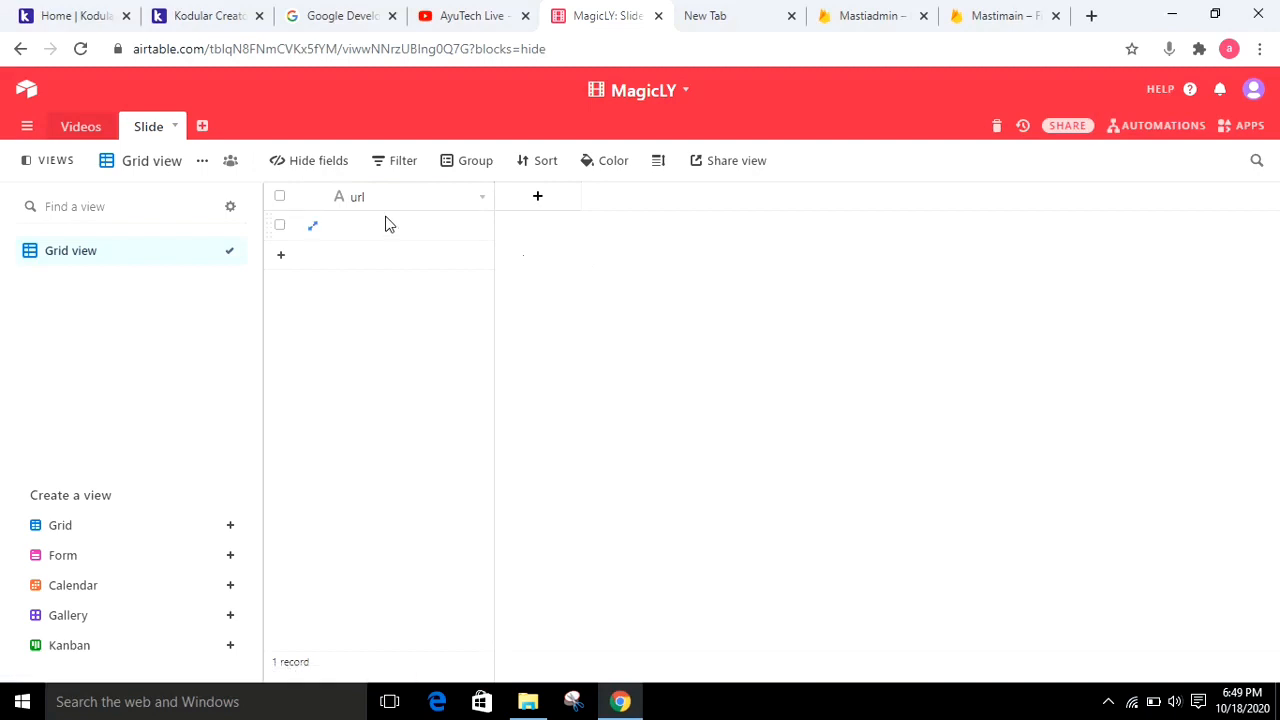
left_click(188, 15)
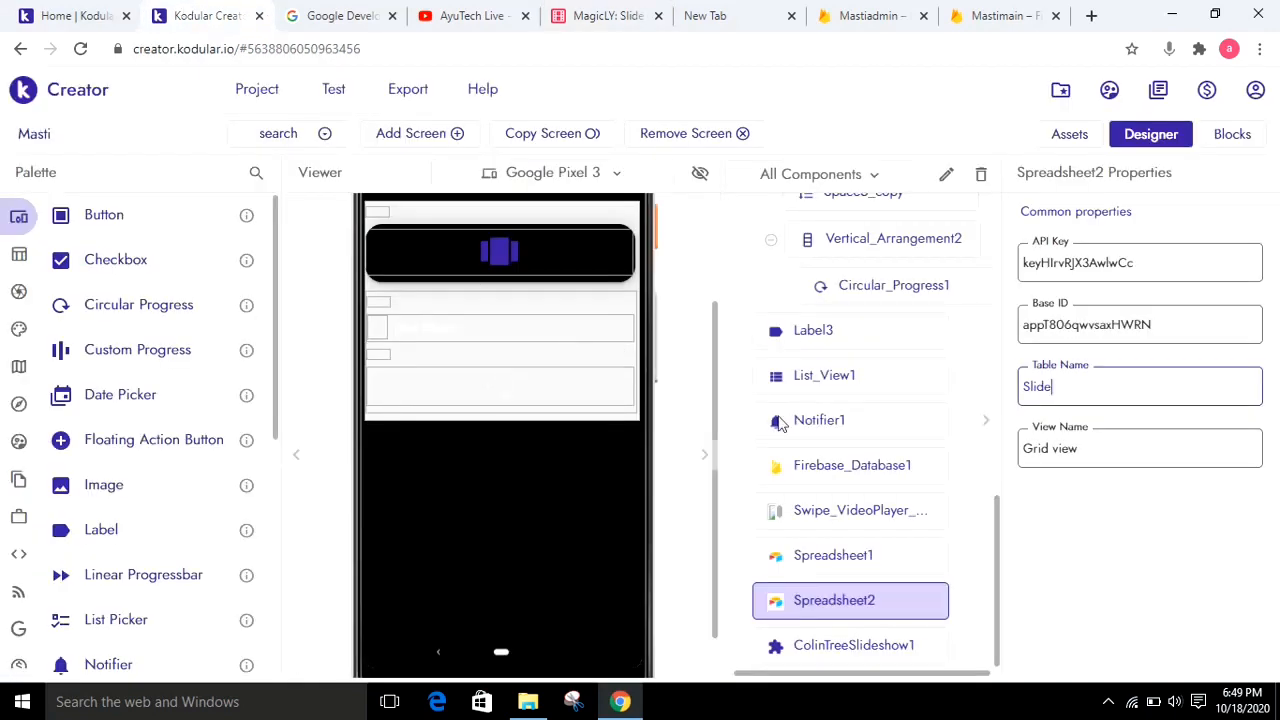
scroll(697, 218, "up", 3)
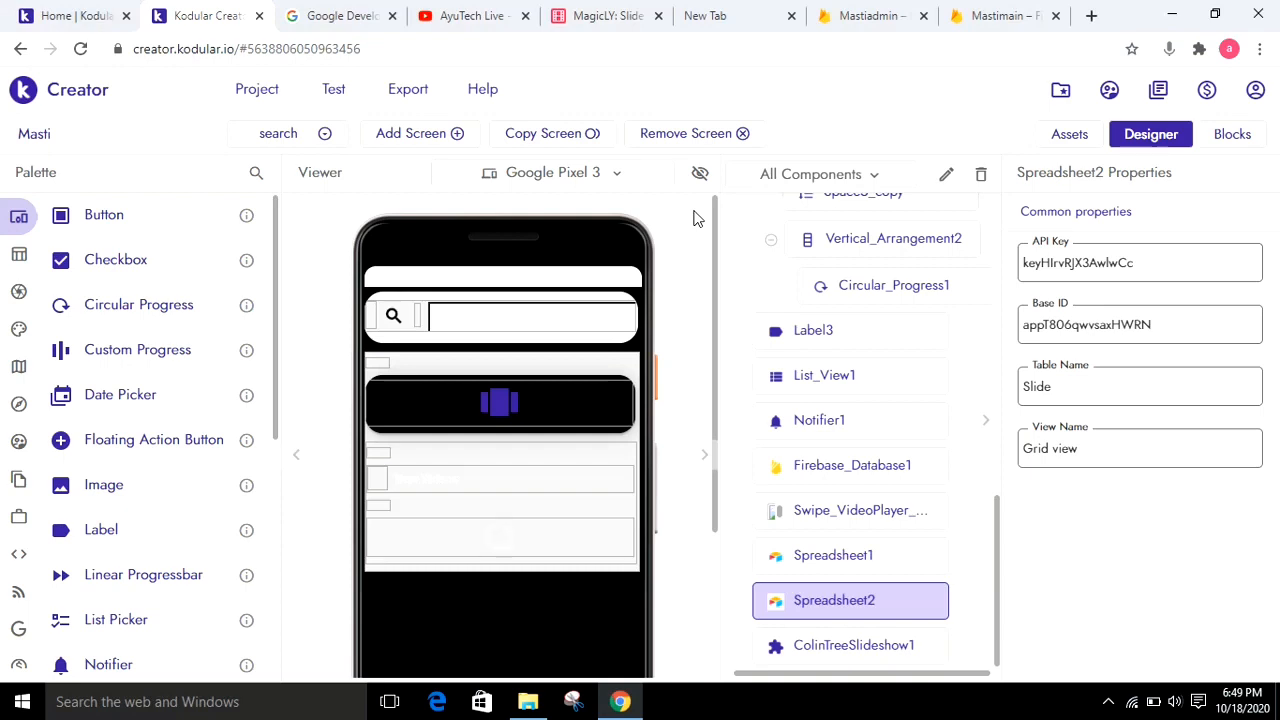
Open the Realtime Database of the Mastiadmin Firebase project and check the key, name and secret entries under its data node
left_click(886, 12)
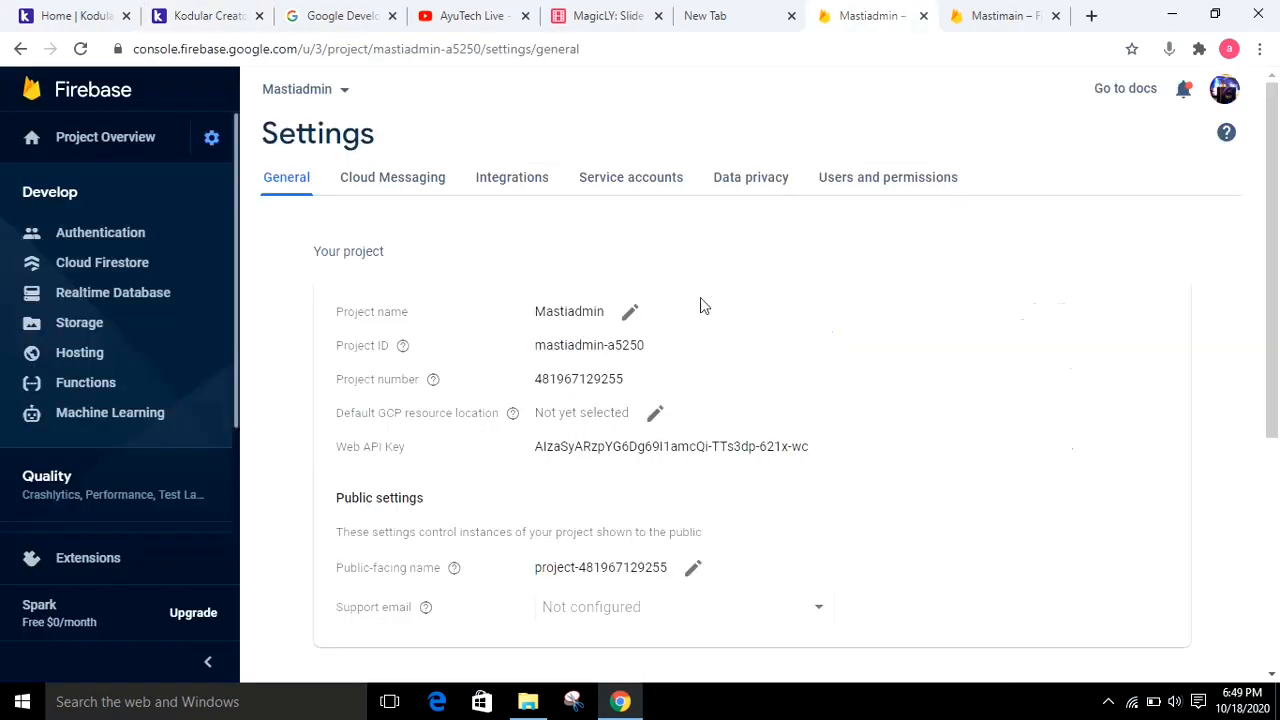
left_click(100, 296)
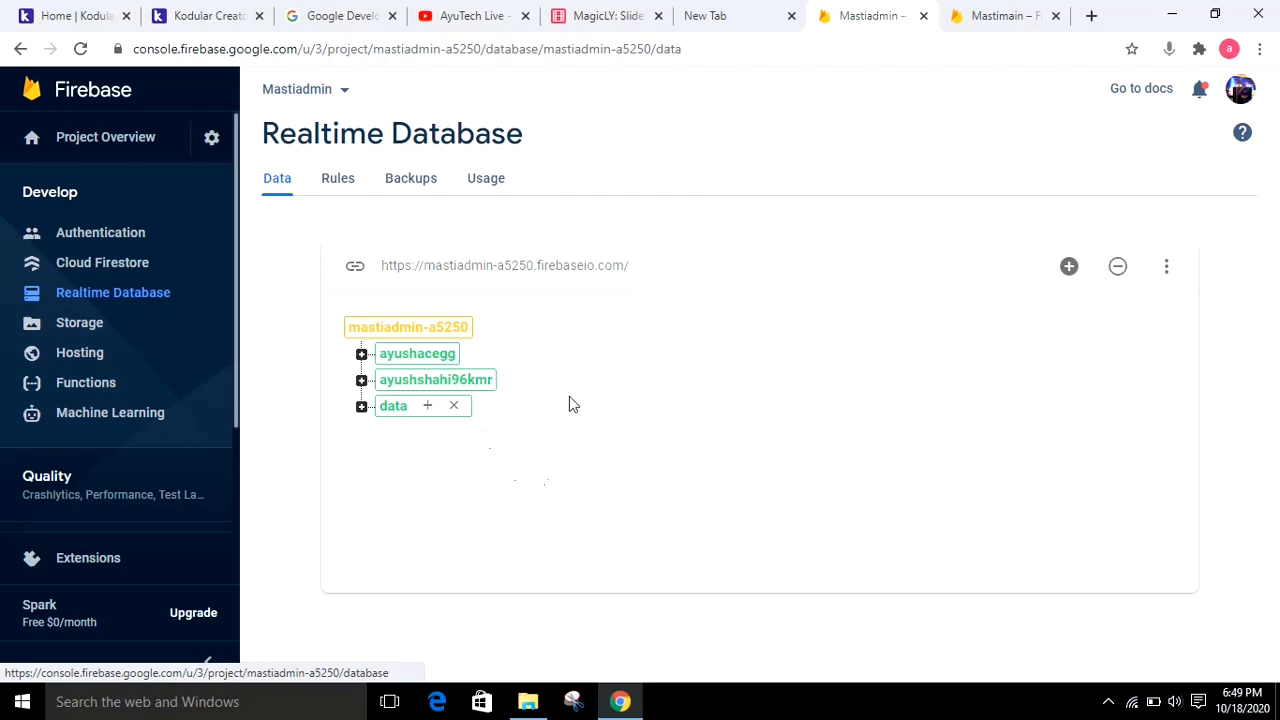
left_click(361, 406)
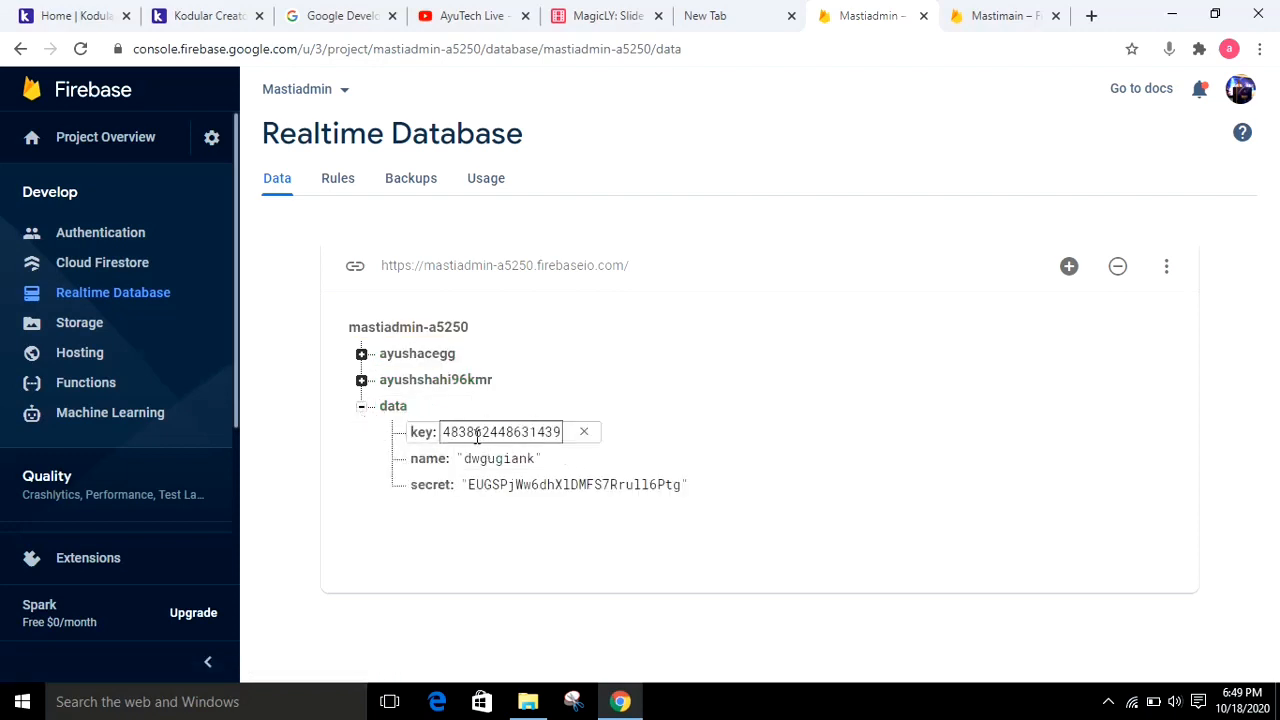
left_click(475, 432)
left_click(485, 462)
left_click(486, 484)
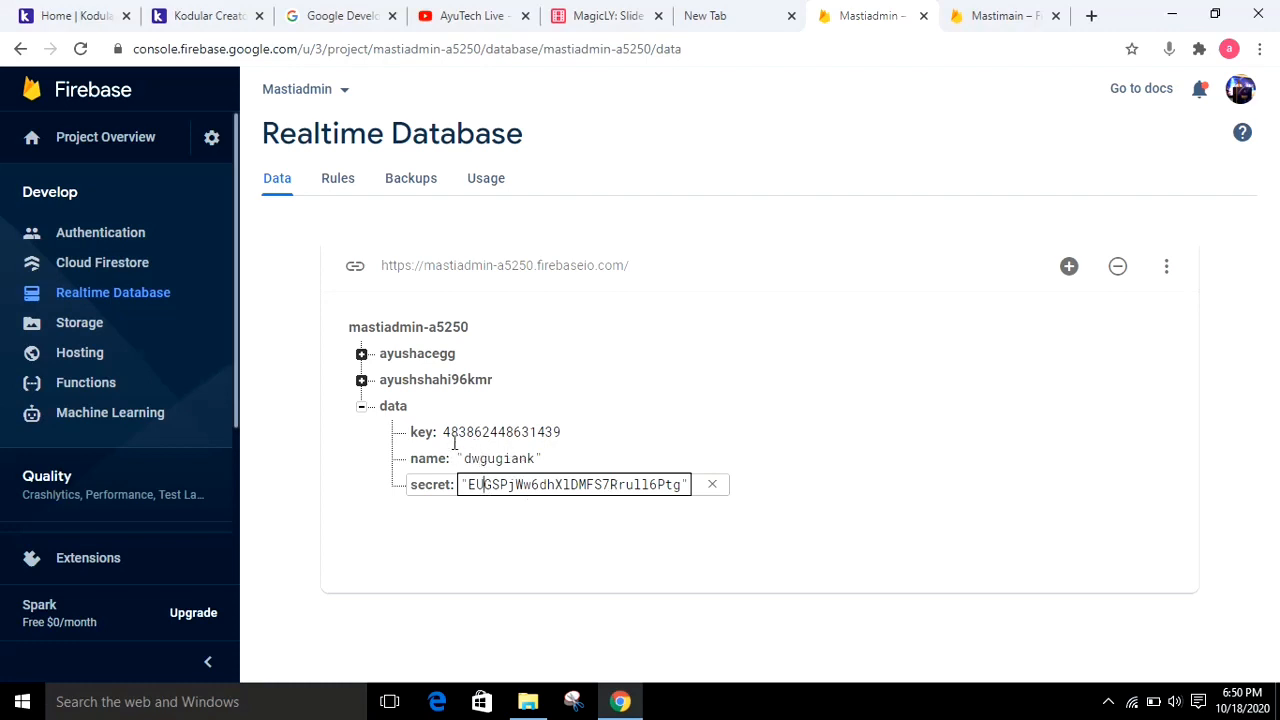
left_click(952, 428)
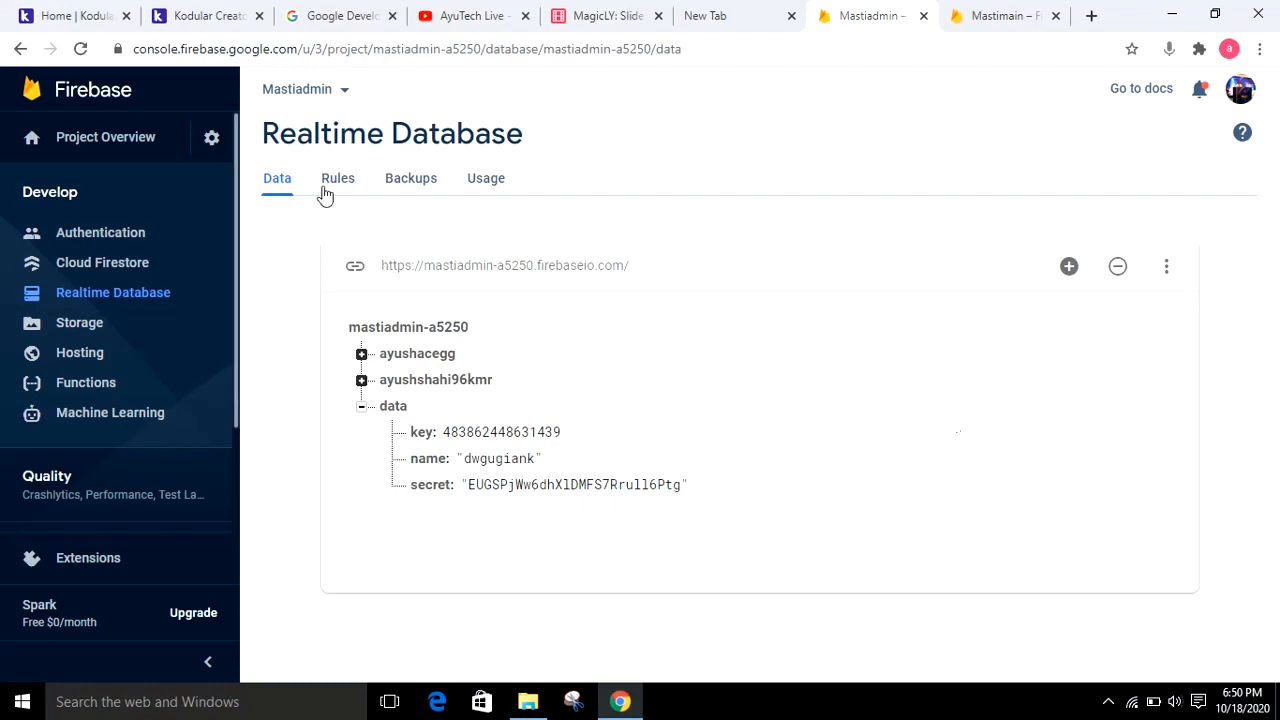
Return to Kodular and show the blocks of Screen1 at a smaller scale
left_click(220, 12)
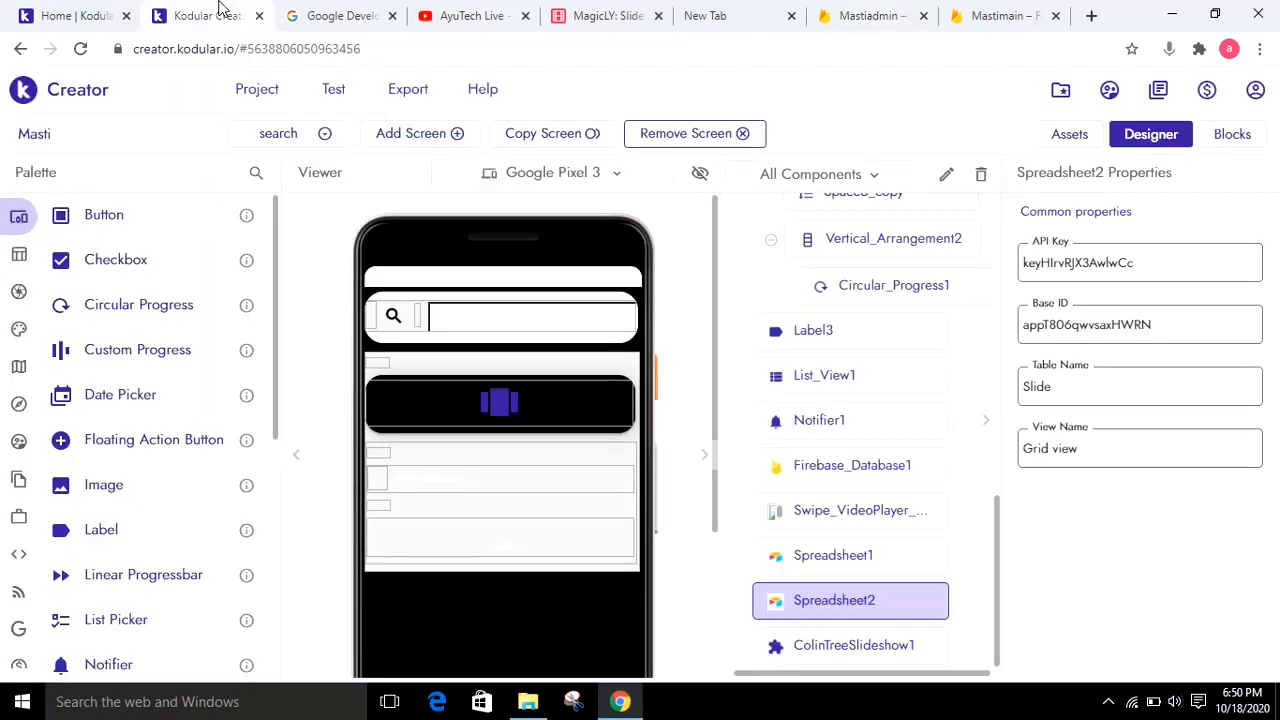
left_click(274, 138)
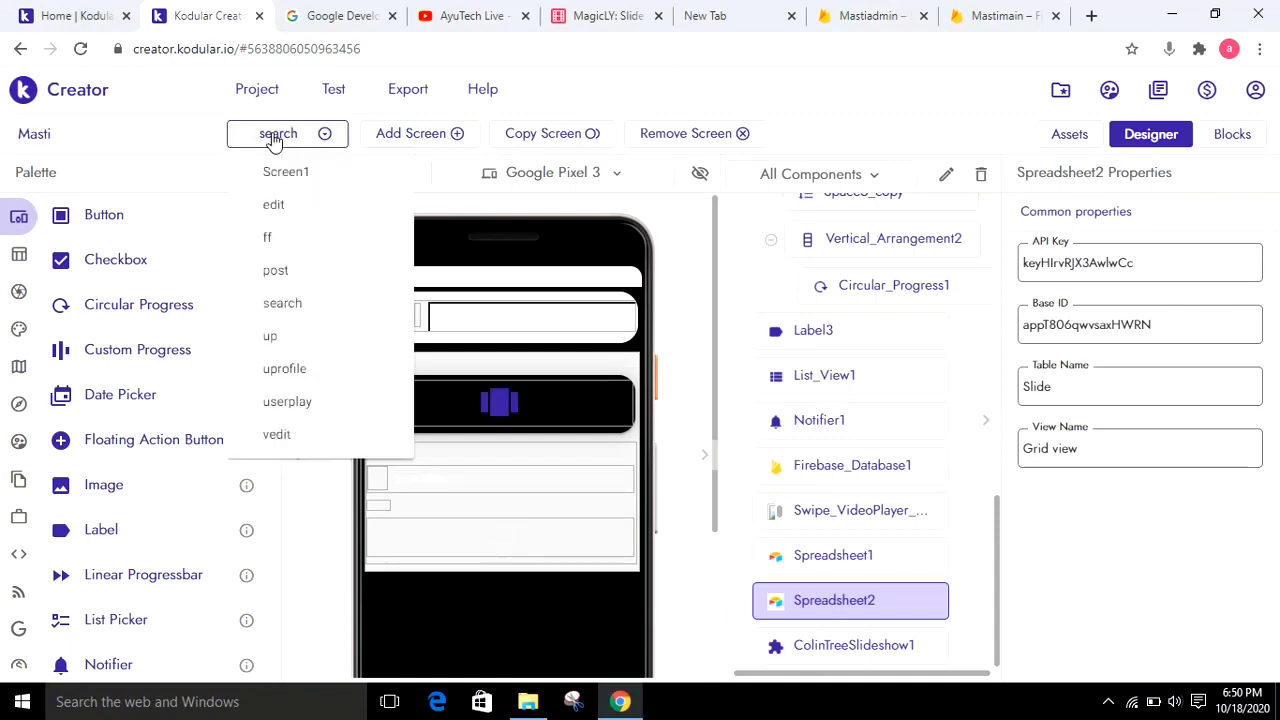
left_click(285, 178)
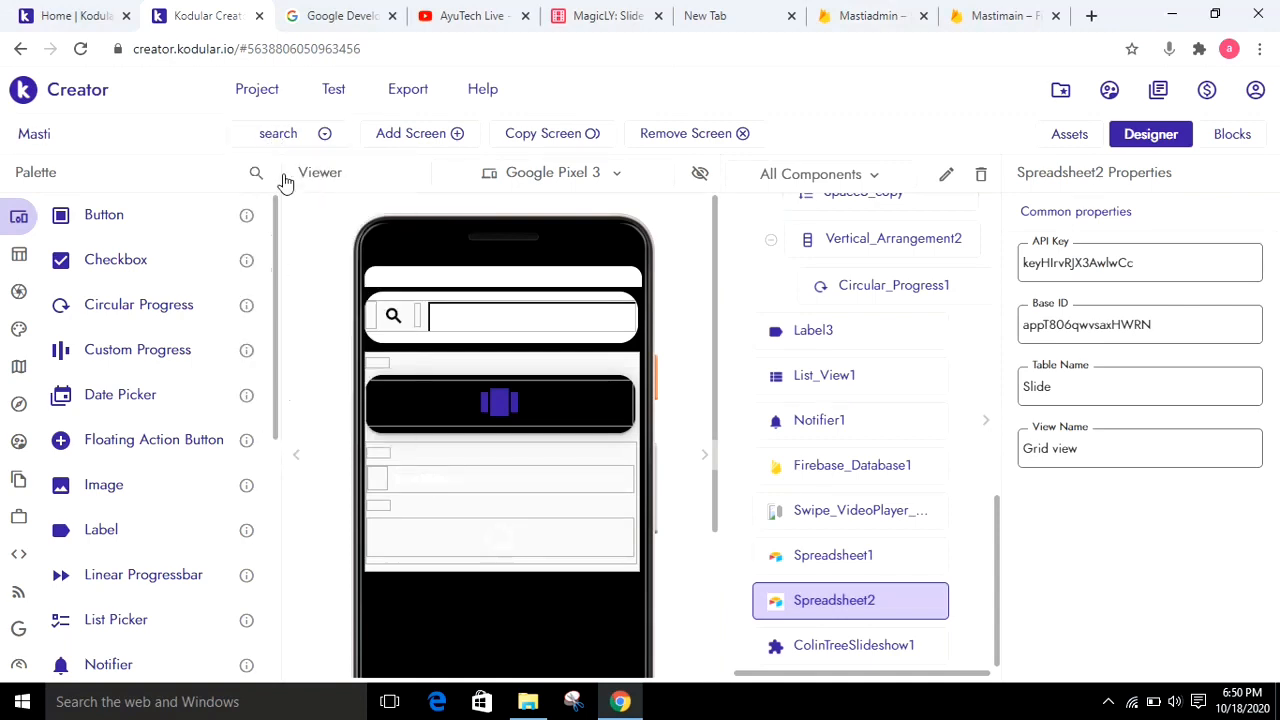
left_click(1234, 138)
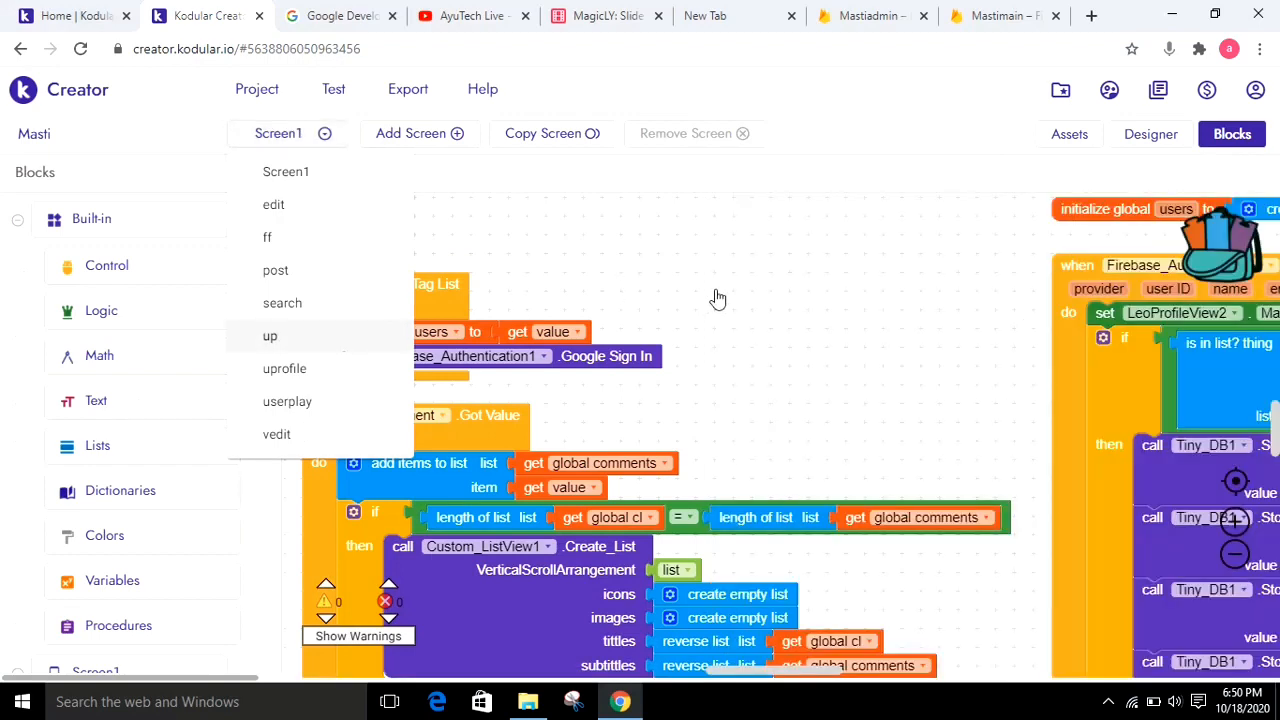
left_click(1235, 555)
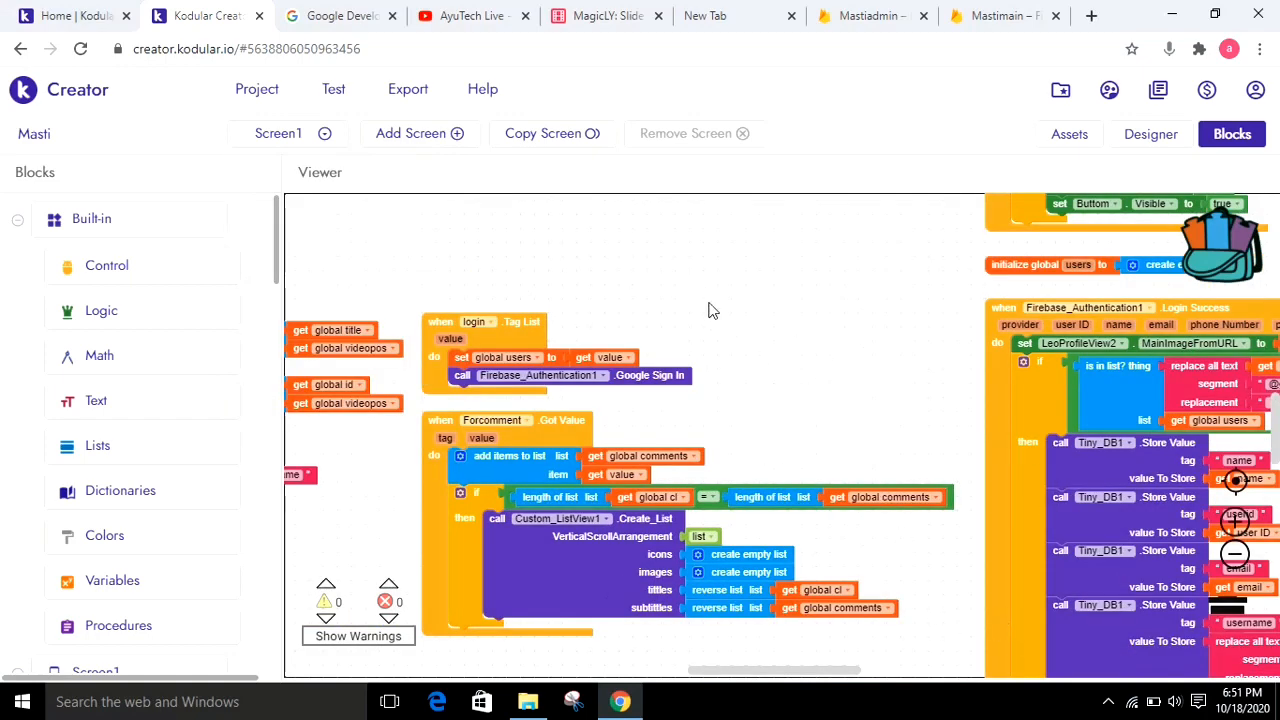
Check the Cloudinary image URLs stored under the Magicly tag for /Follow and /Followers in the Firebase_Authentication1 Login Success event
scroll(708, 309, "down", 3)
scroll(617, 253, "down", 3)
scroll(560, 220, "right", 3)
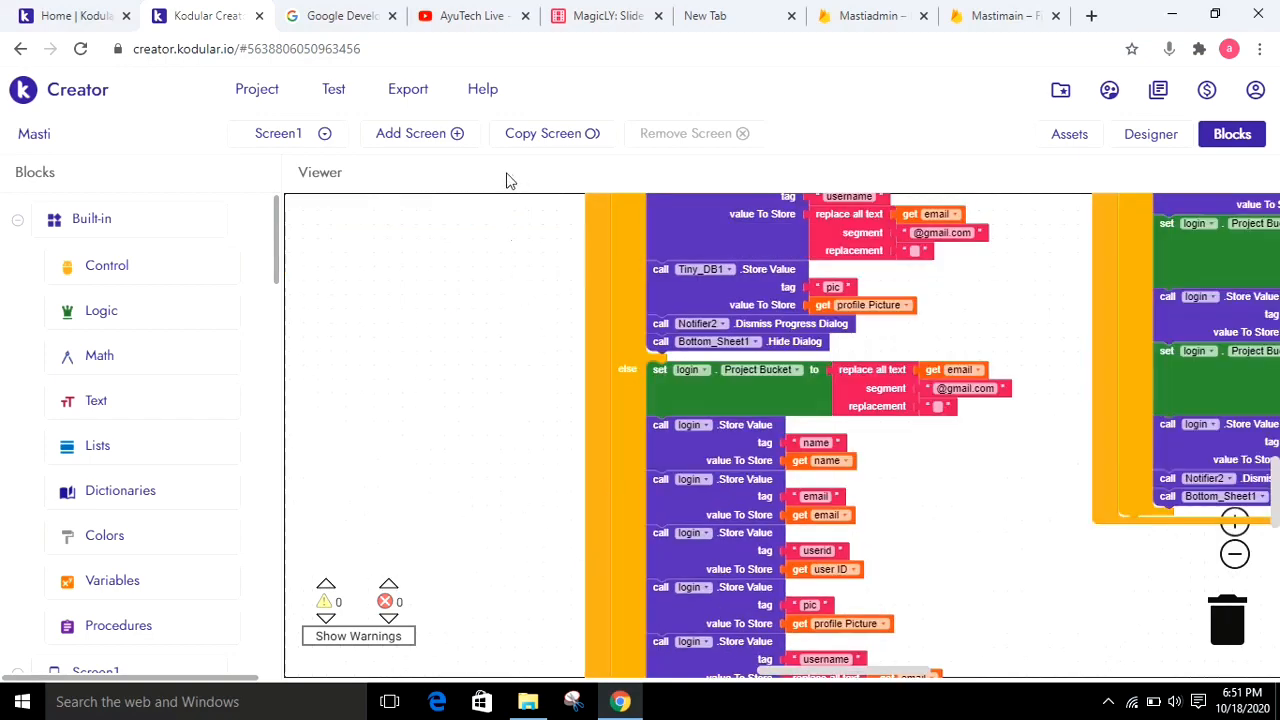
scroll(505, 232, "down", 3)
scroll(505, 232, "down", 1)
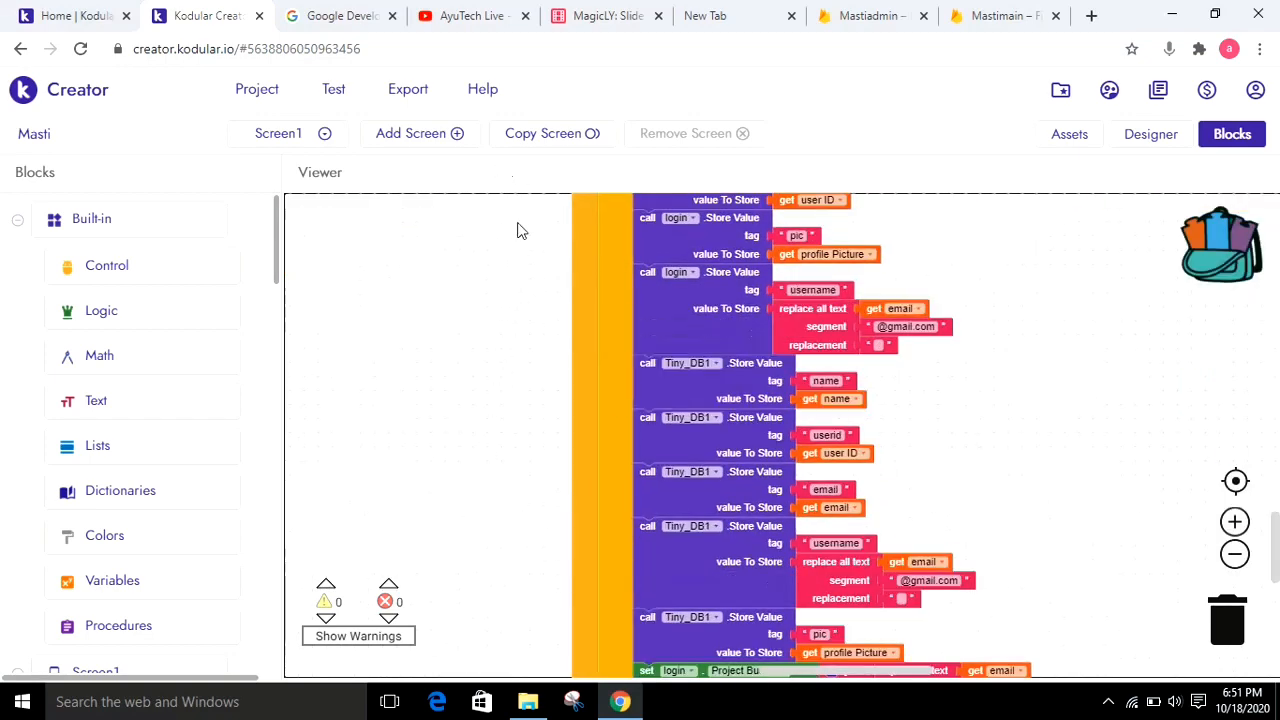
left_click_drag(523, 190, 519, 135)
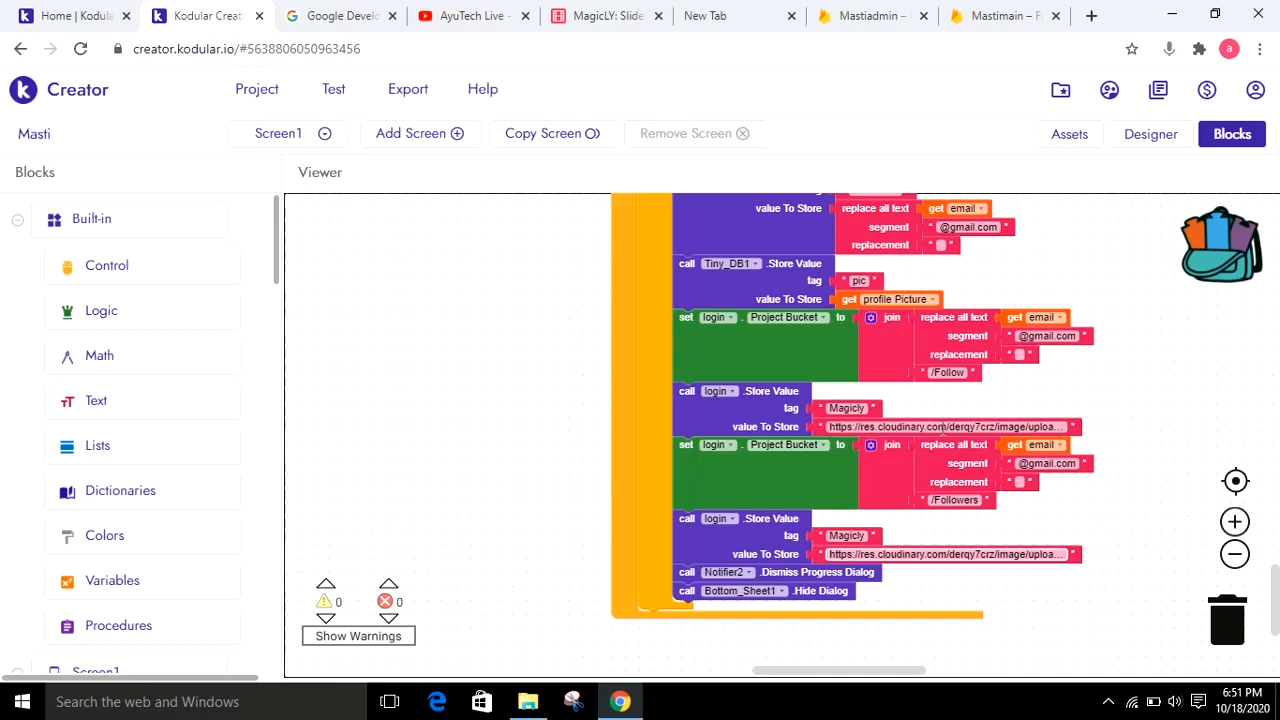
left_click(935, 554)
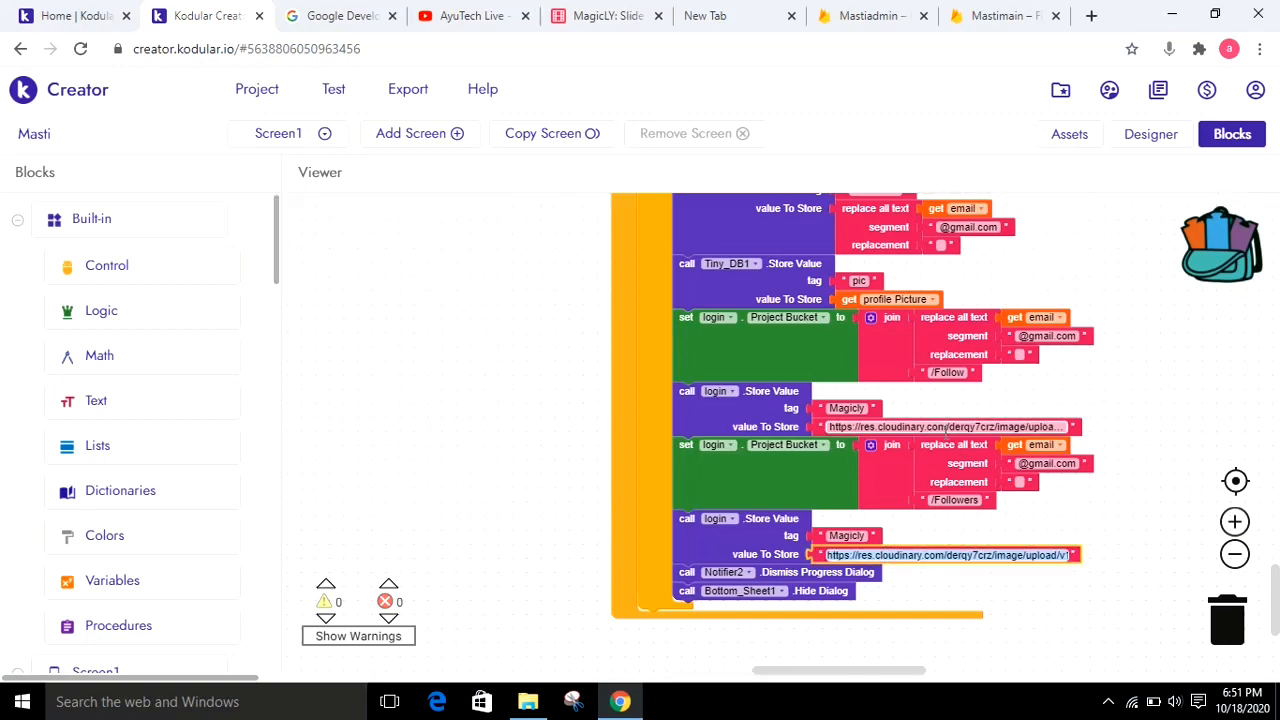
left_click(934, 427)
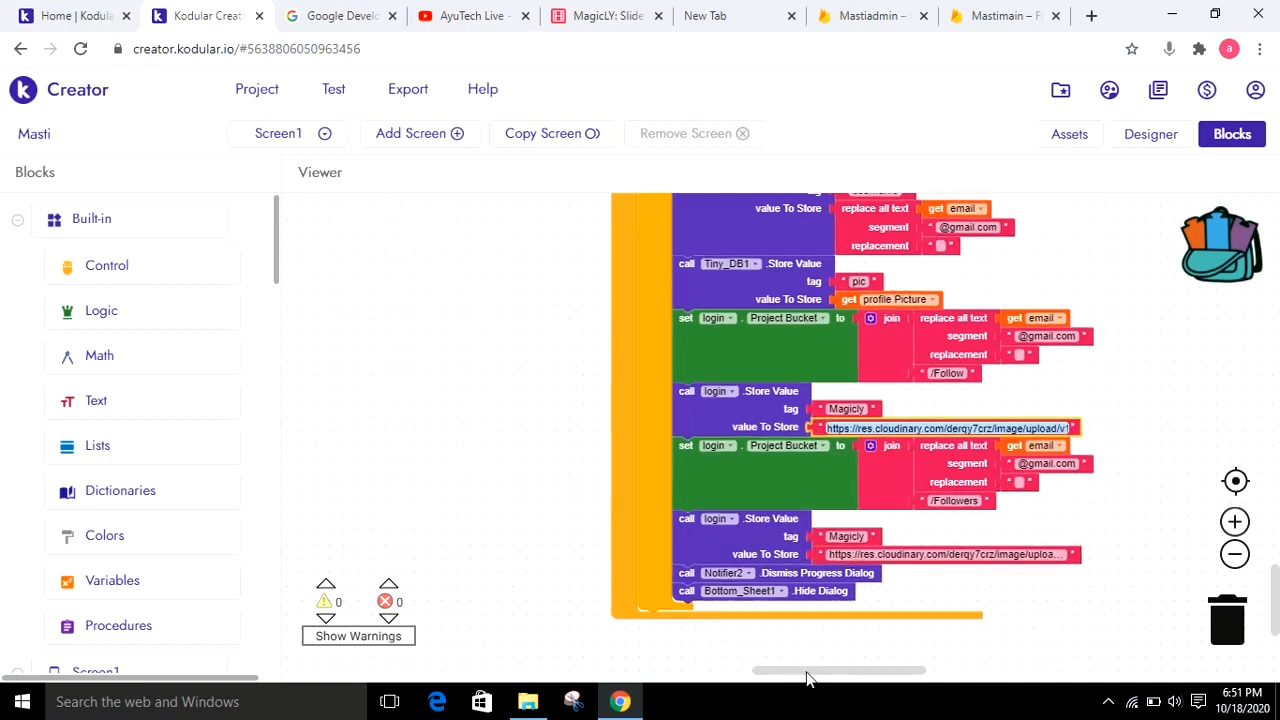
left_click(940, 672)
left_click_drag(944, 670, 959, 670)
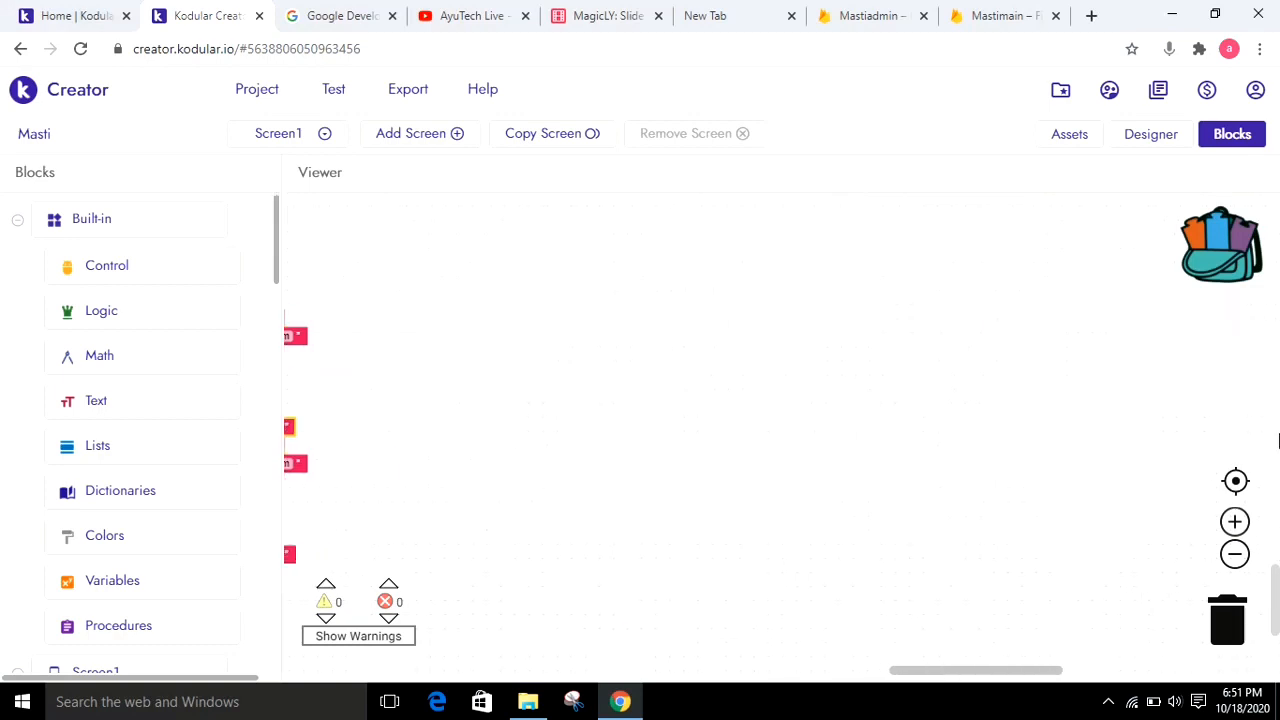
left_click(1277, 441)
left_click_drag(1276, 441, 1276, 439)
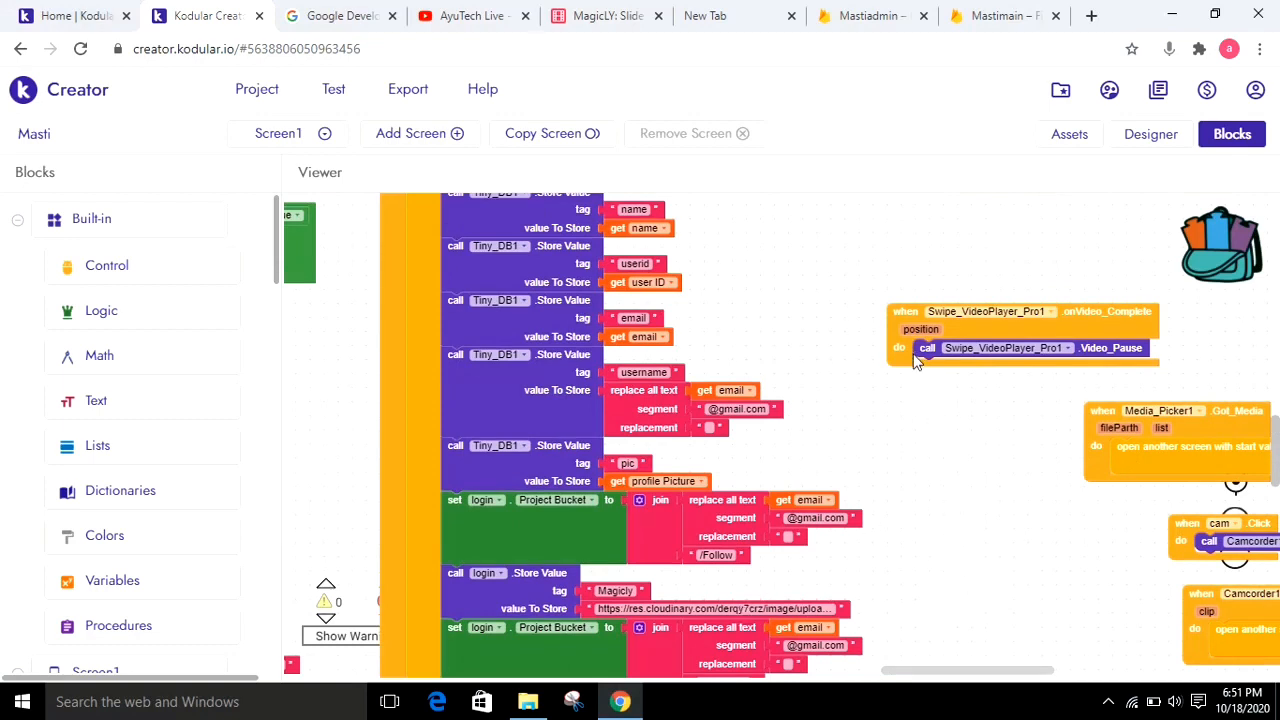
left_click(285, 136)
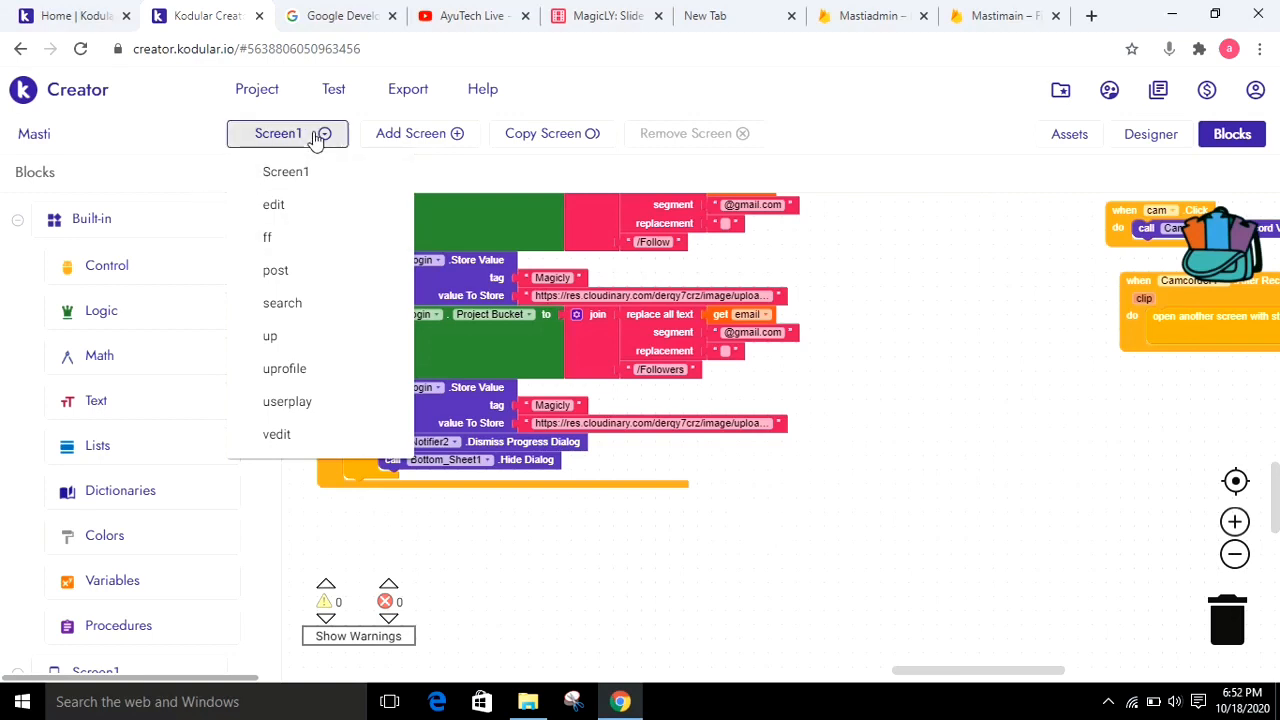
Show the Mastiadmin Realtime Database data once more and return to Screen1's blocks in Kodular
left_click(838, 15)
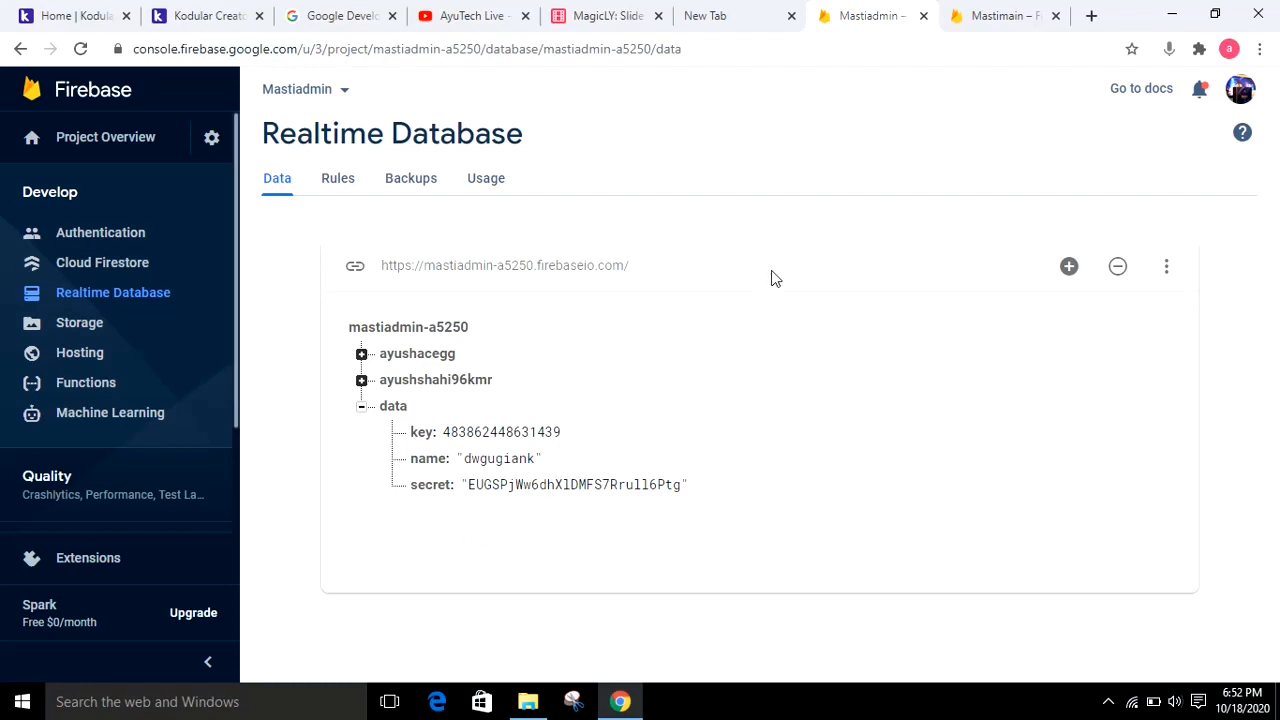
left_click(163, 15)
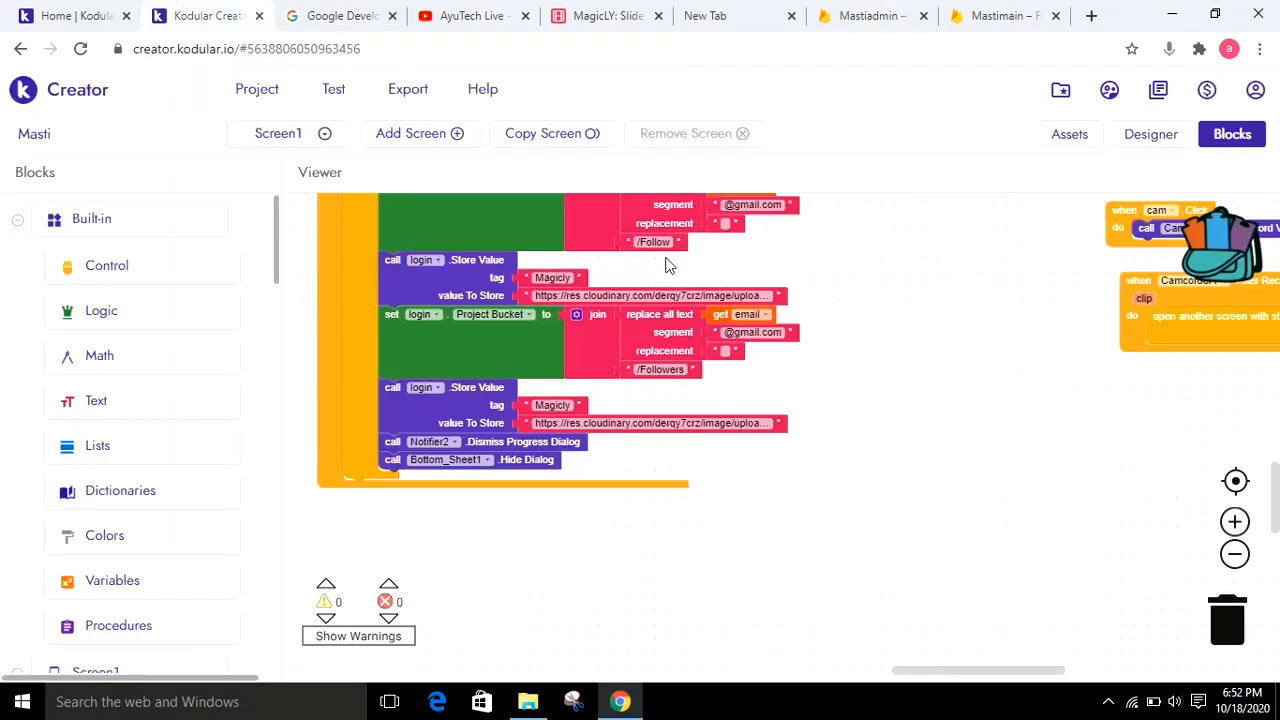
left_click(1107, 702)
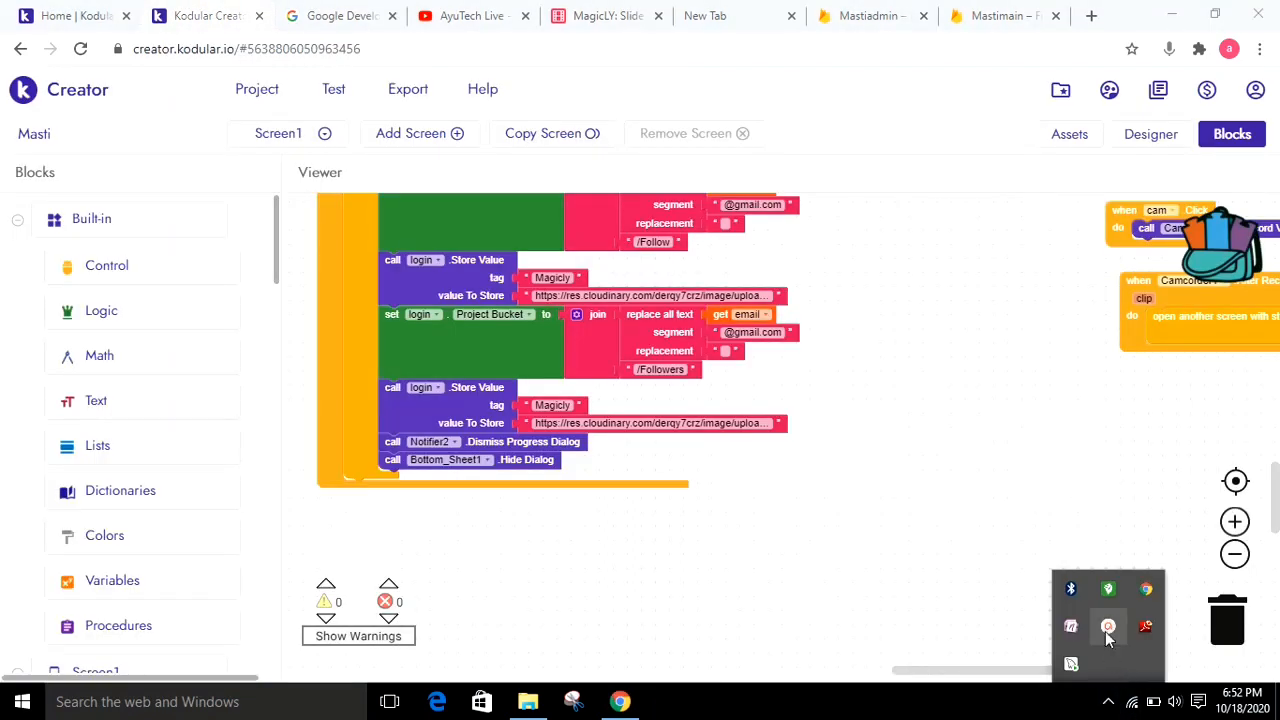